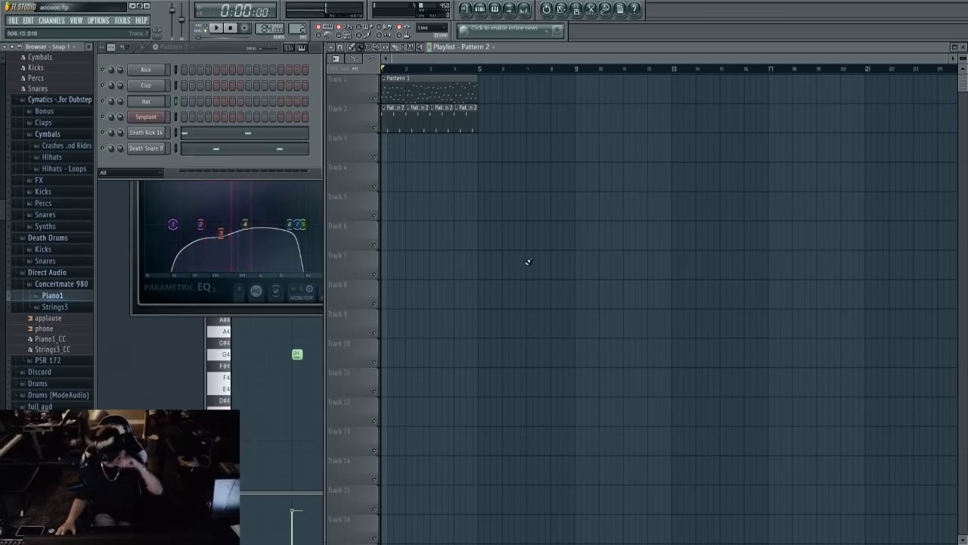
Play back the arrangement to hear the Synplant melody together with the kick and snare patterns.
{"action": "left_click", "coordinate": [152, 118]}
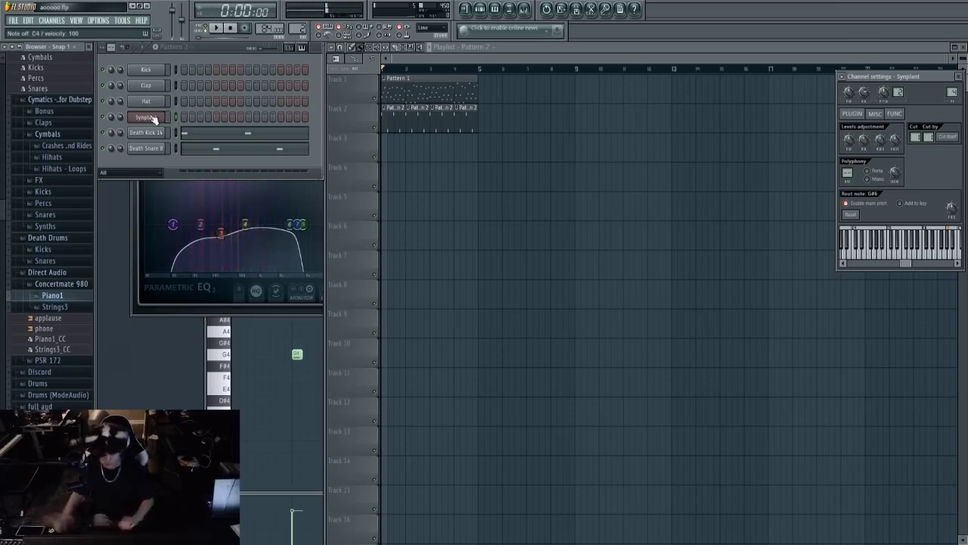
{"action": "left_click", "coordinate": [515, 255]}
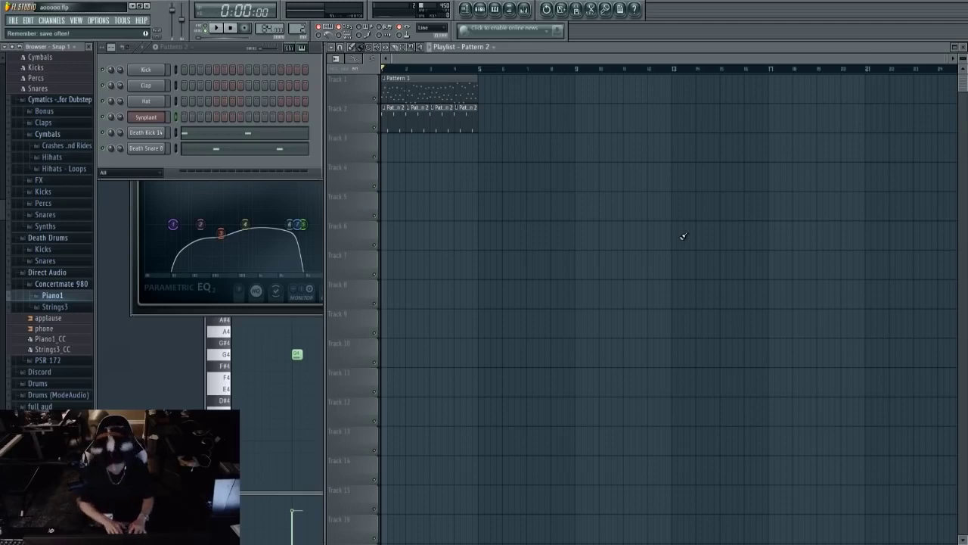
{"action": "key", "text": "space"}
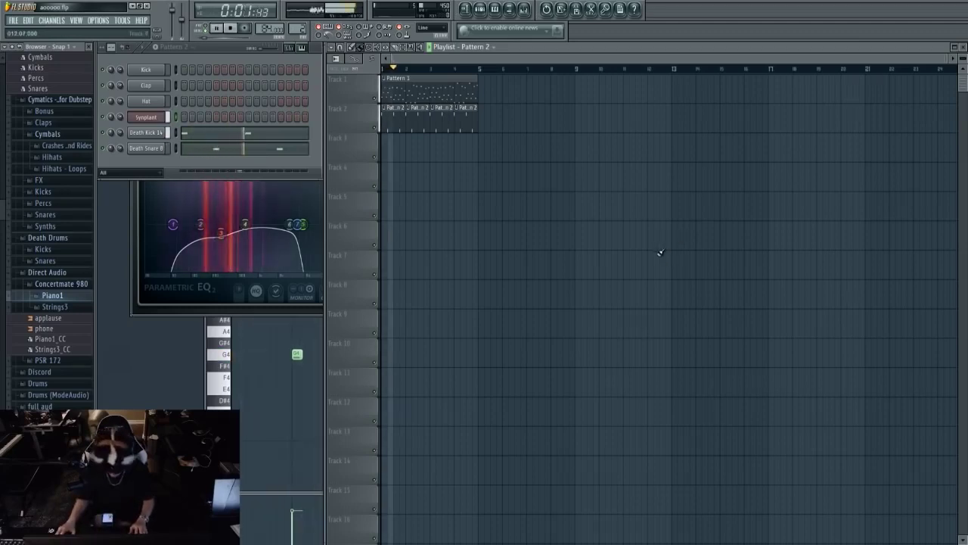
{"action": "key", "text": "space"}
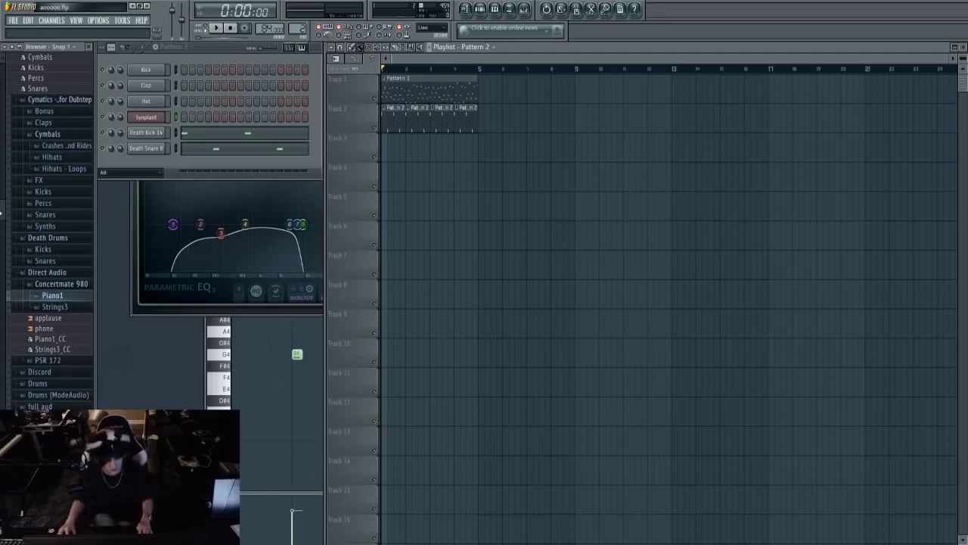
Look through the drum sample folders in the sound library and listen to the current loop again.
{"action": "left_click_drag", "start_coordinate": [3, 210], "coordinate": [2, 346]}
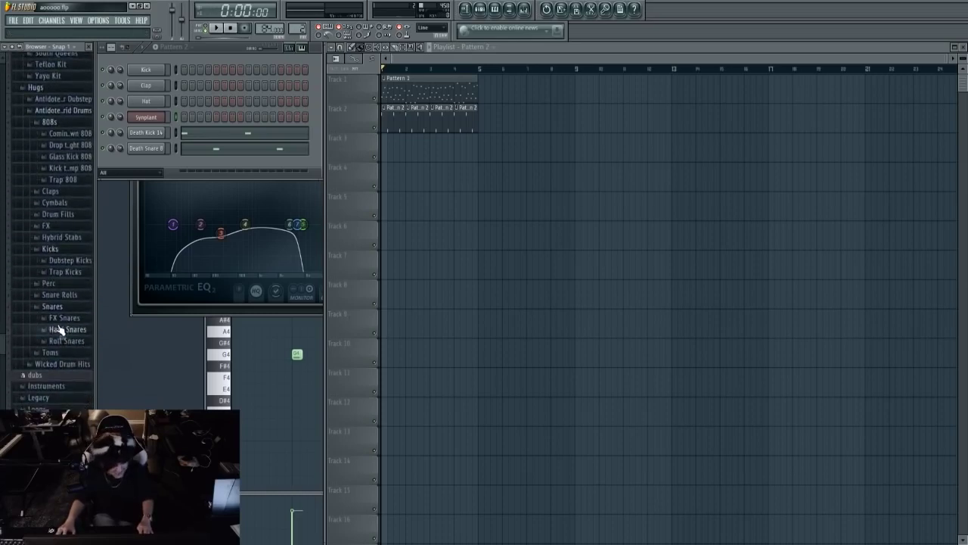
{"action": "scroll", "coordinate": [64, 333], "scroll_direction": "down", "scroll_amount": 3}
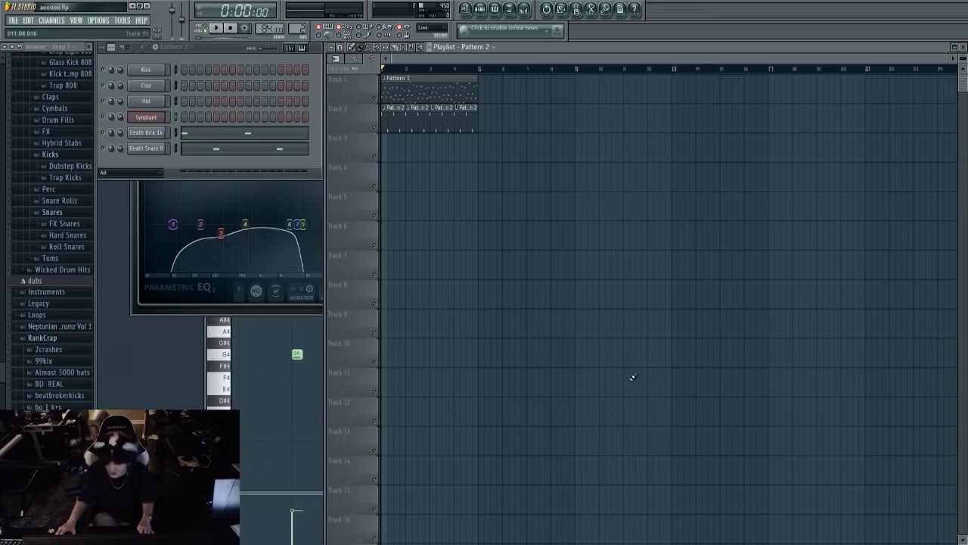
{"action": "left_click", "coordinate": [158, 119]}
{"action": "left_click", "coordinate": [157, 119]}
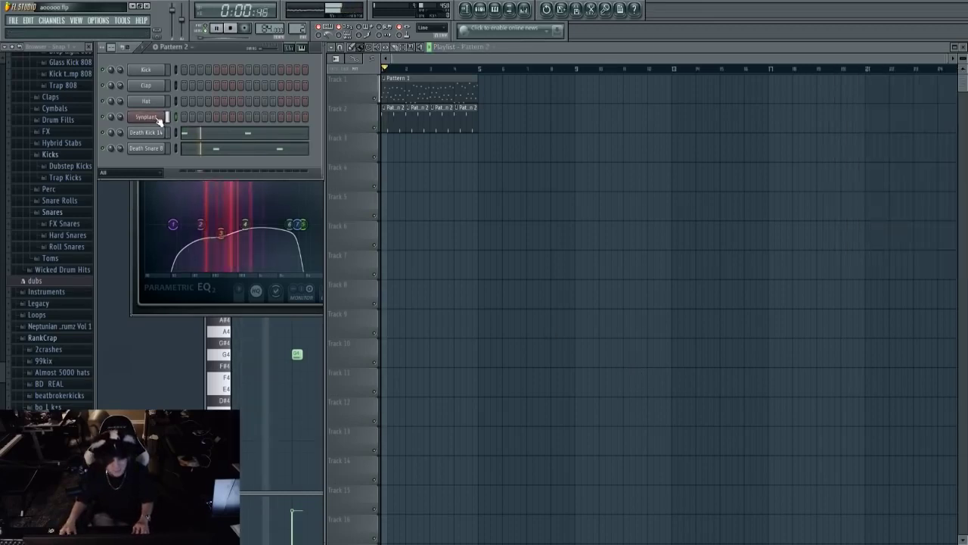
{"action": "key", "text": "space"}
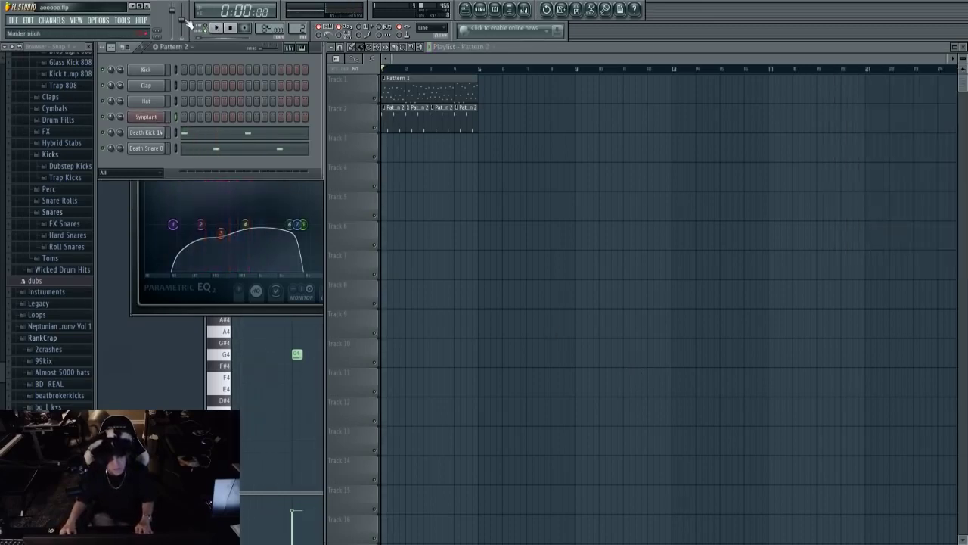
{"action": "scroll", "coordinate": [22, 355], "scroll_direction": "down", "scroll_amount": 3}
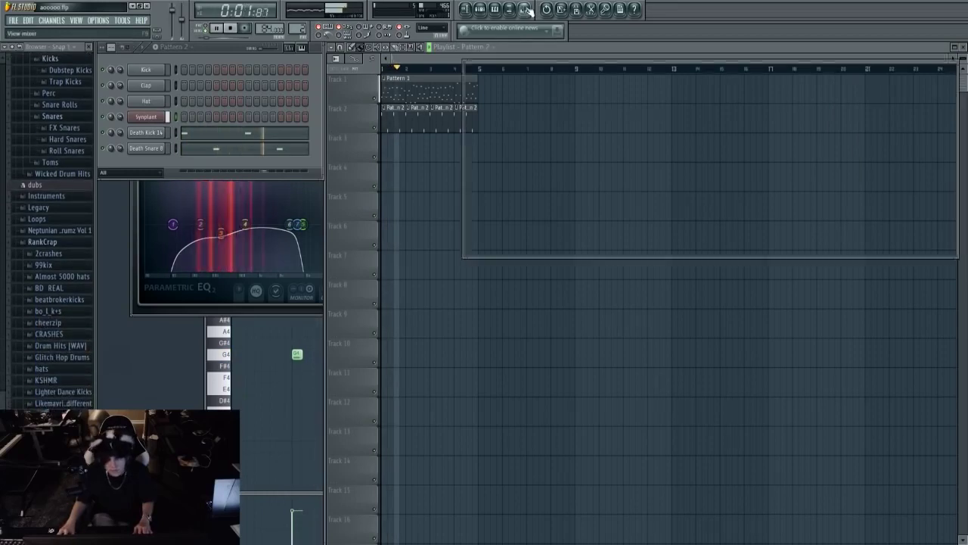
Open the mixer, stop playback and select the Insert 3 track.
{"action": "key", "text": "F9"}
{"action": "key", "text": "space"}
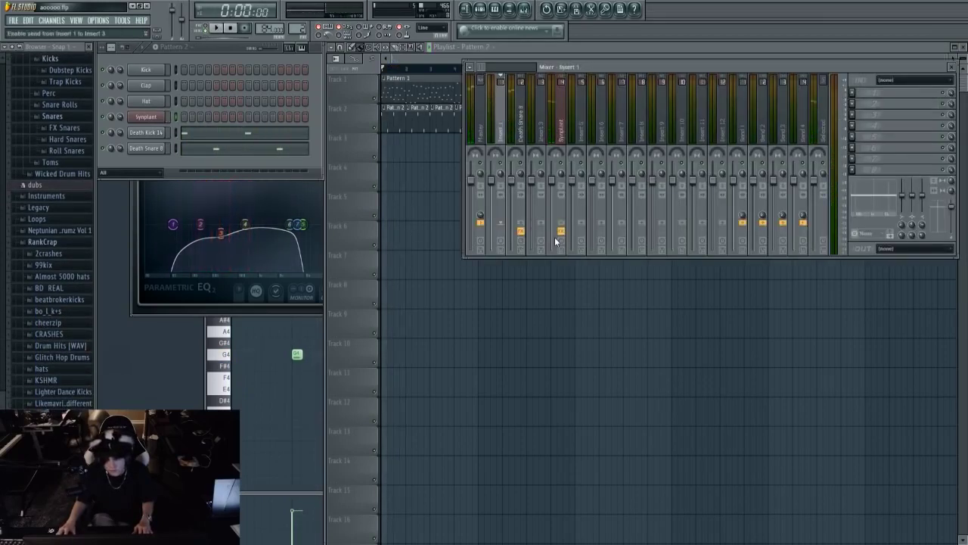
{"action": "key", "text": "Right"}
{"action": "left_click", "coordinate": [541, 125]}
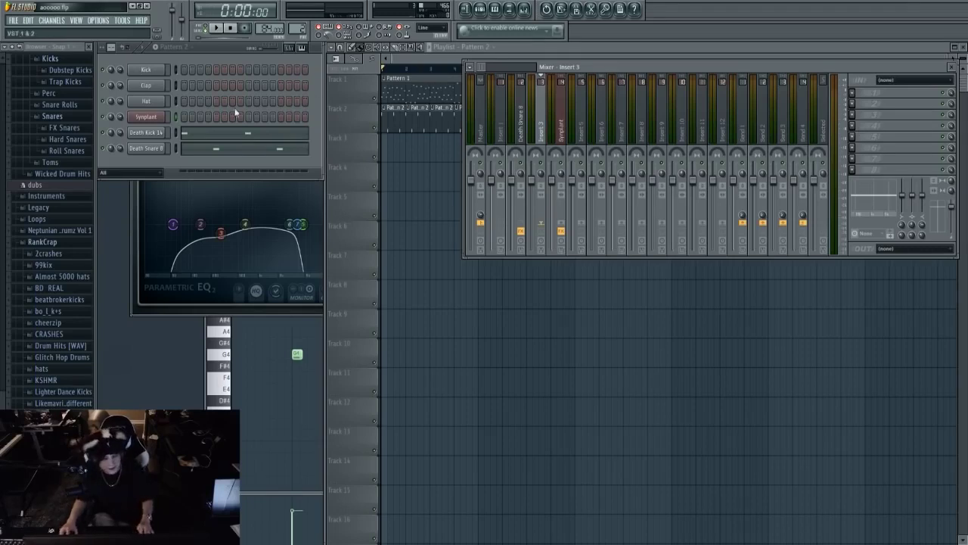
Open the Synplant channel's plugin and rearrange its window and the mixer so both can be reached.
{"action": "left_click", "coordinate": [153, 117]}
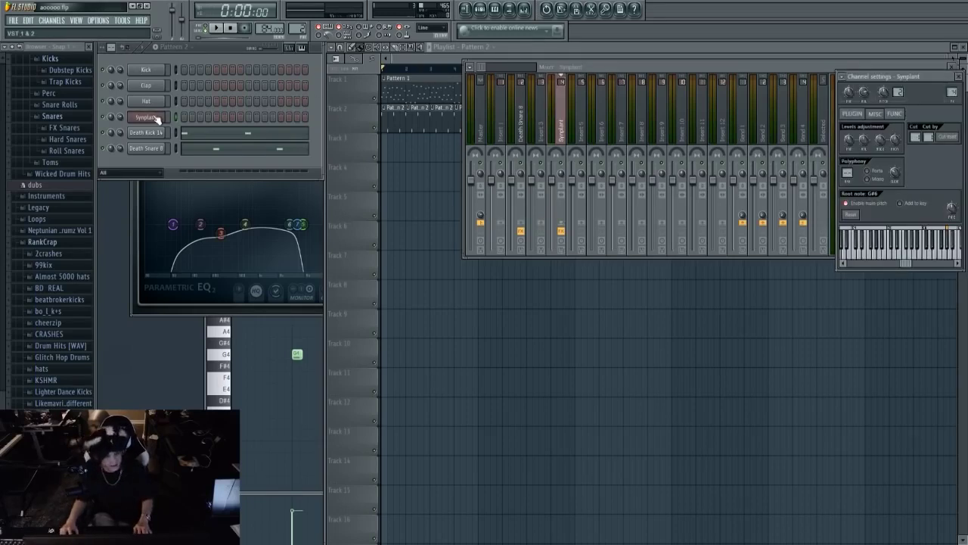
{"action": "left_click", "coordinate": [851, 114]}
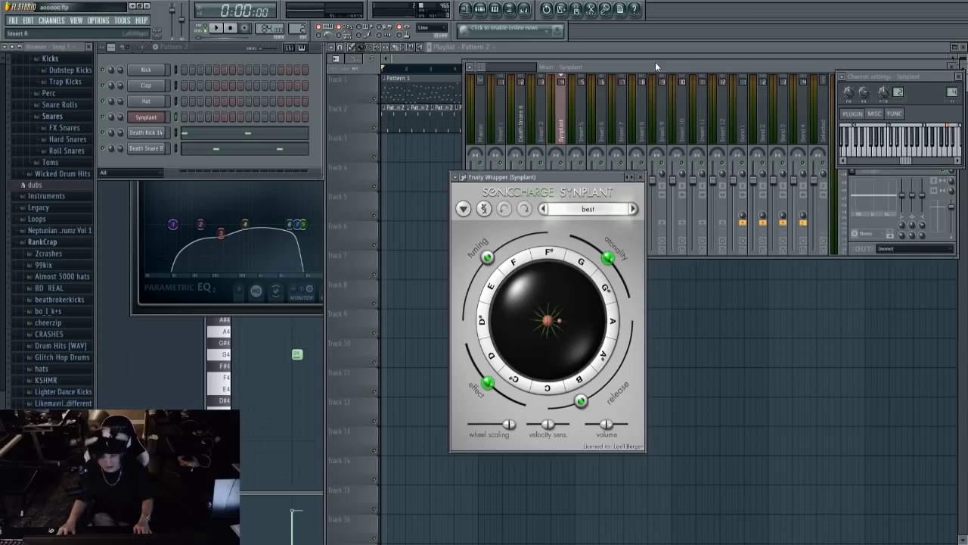
{"action": "left_click_drag", "start_coordinate": [655, 62], "coordinate": [578, 113]}
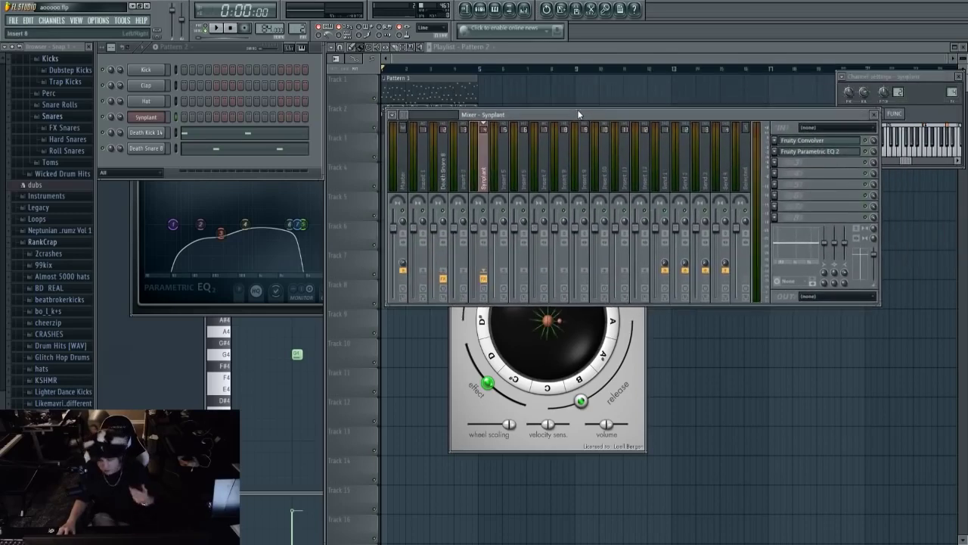
{"action": "left_click_drag", "start_coordinate": [778, 120], "coordinate": [768, 117]}
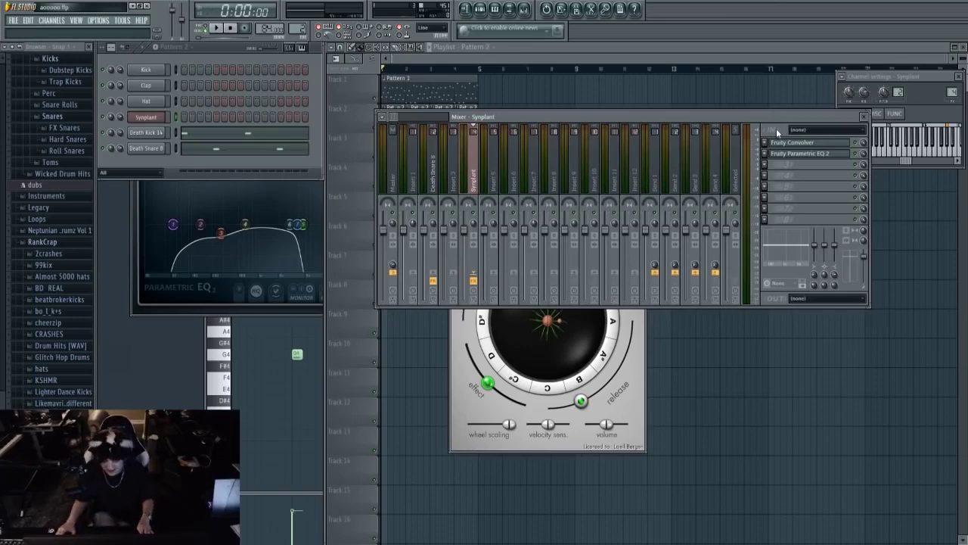
{"action": "left_click_drag", "start_coordinate": [755, 118], "coordinate": [737, 136]}
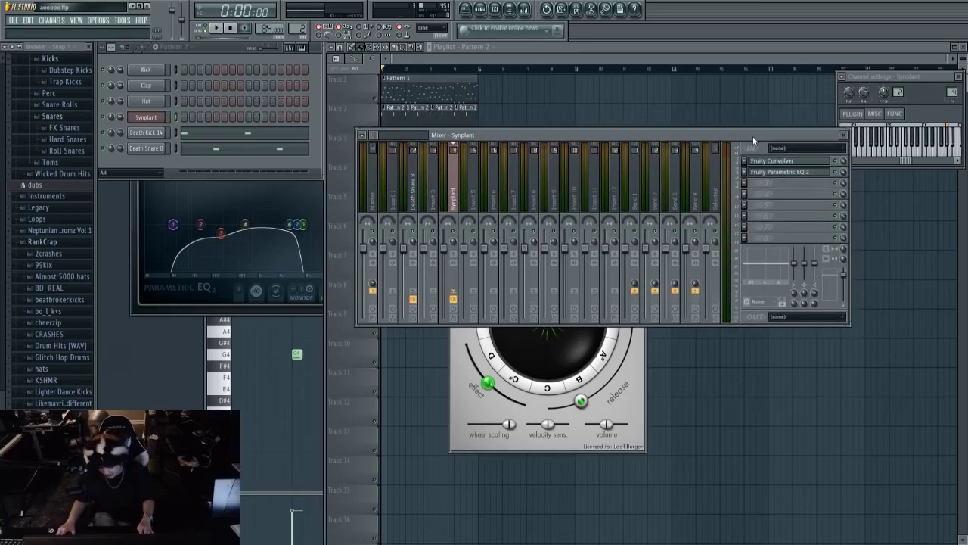
{"action": "left_click_drag", "start_coordinate": [753, 135], "coordinate": [747, 142]}
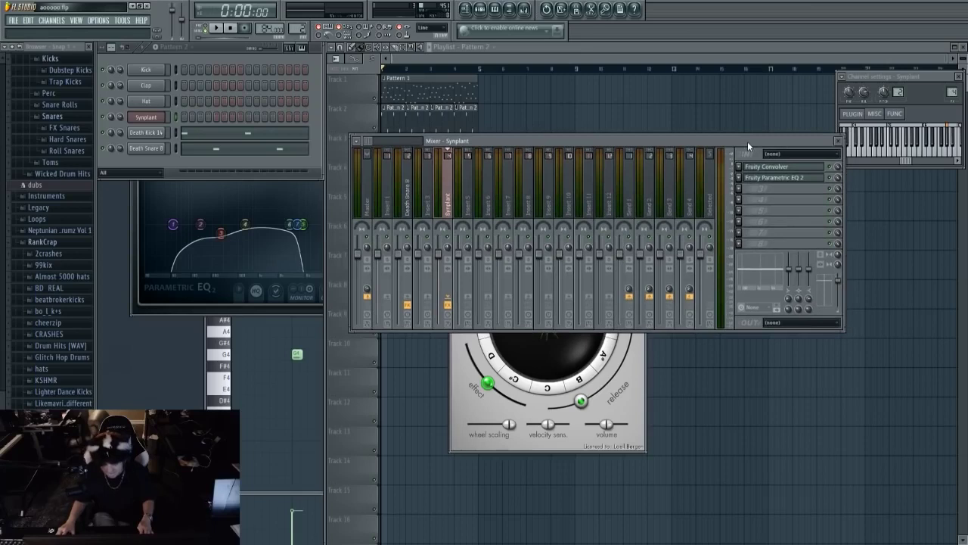
{"action": "left_click", "coordinate": [629, 352]}
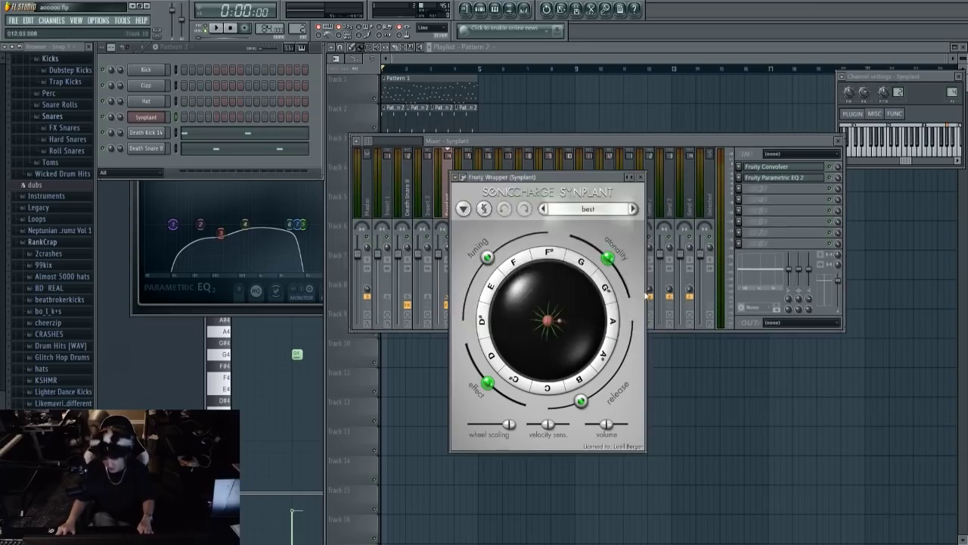
{"action": "left_click_drag", "start_coordinate": [595, 182], "coordinate": [442, 198]}
{"action": "left_click", "coordinate": [586, 140]}
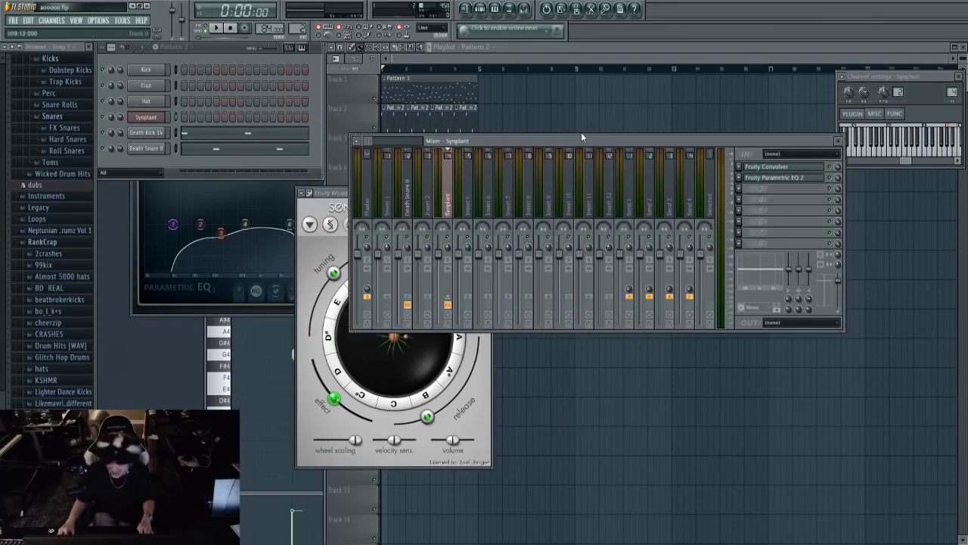
{"action": "left_click_drag", "start_coordinate": [580, 140], "coordinate": [591, 138]}
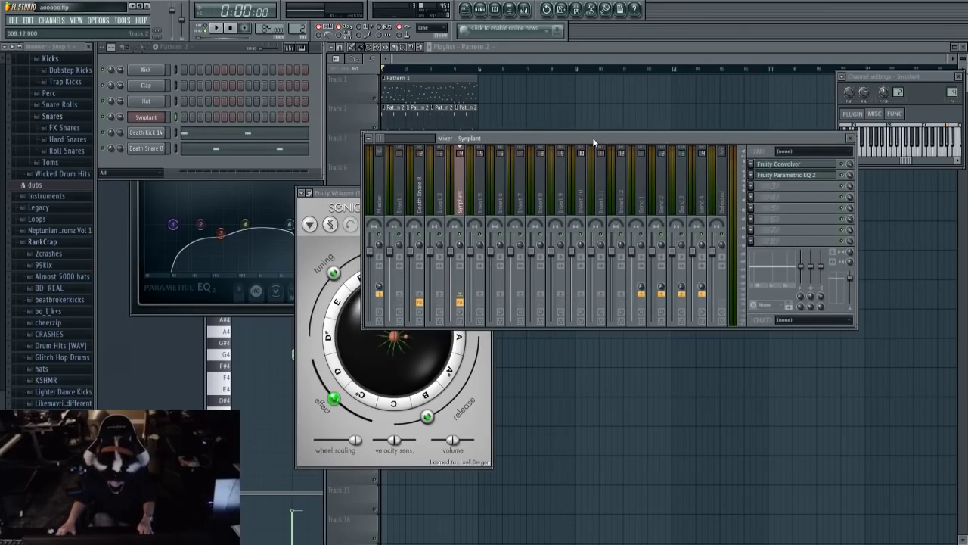
{"action": "mouse_move", "coordinate": [709, 139]}
{"action": "left_mouse_down"}
{"action": "mouse_move", "coordinate": [758, 138]}
{"action": "mouse_move", "coordinate": [717, 131]}
{"action": "left_mouse_up"}
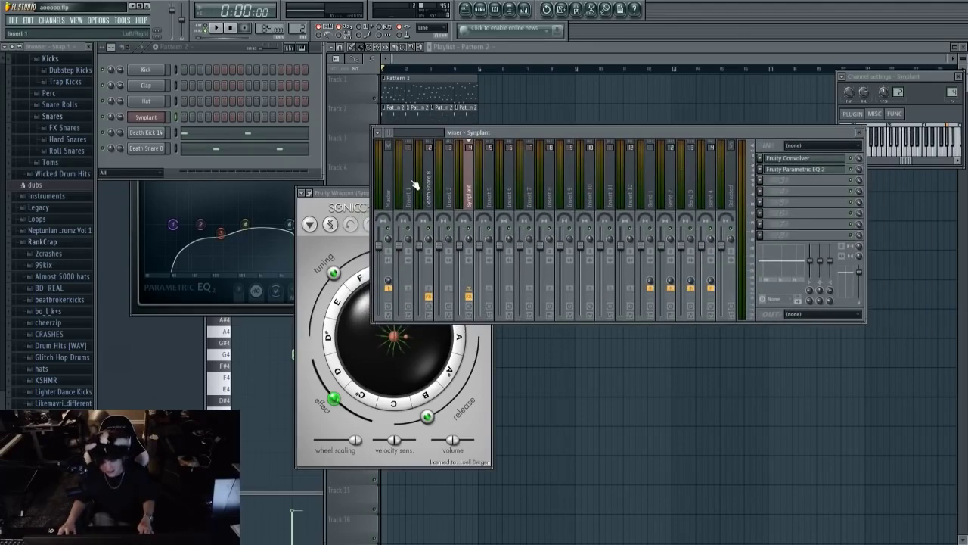
Link the Death Kick 14 channel to mixer Insert 1 and check its level during playback.
{"action": "left_click", "coordinate": [158, 133]}
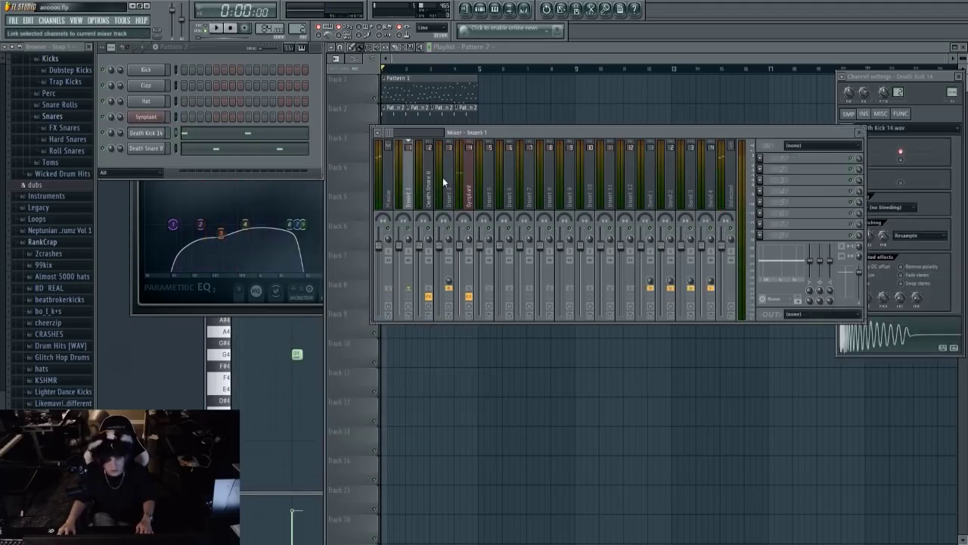
{"action": "key", "text": "ctrl+l"}
{"action": "key", "text": "space"}
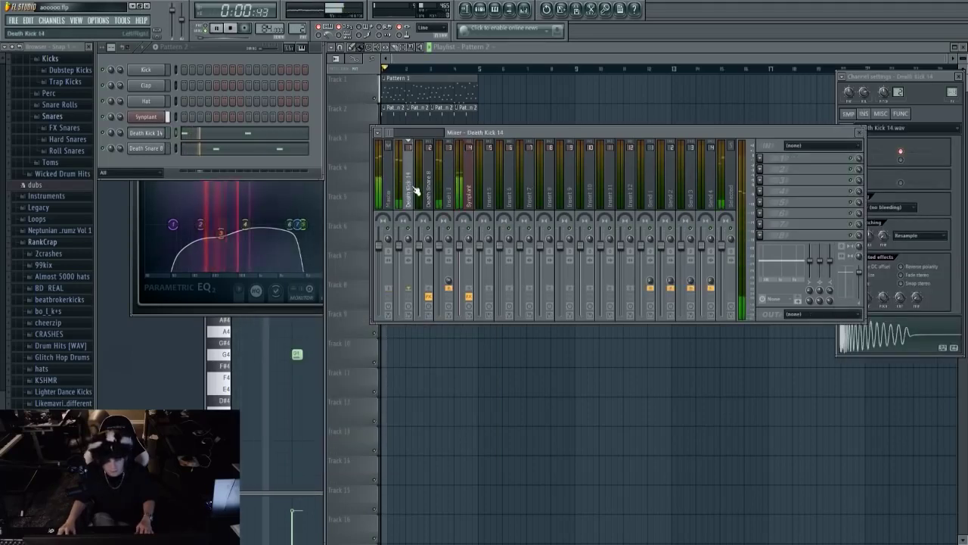
{"action": "left_click", "coordinate": [455, 264]}
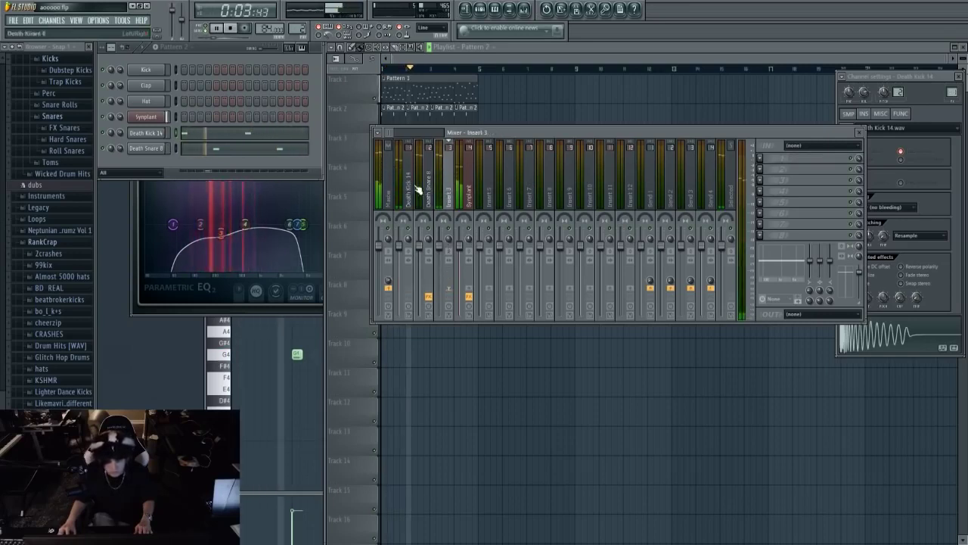
{"action": "key", "text": "space"}
Lower the mixer volumes of the Death Kick 14 and Death Snare 8 tracks while the loop plays.
{"action": "left_click", "coordinate": [416, 189]}
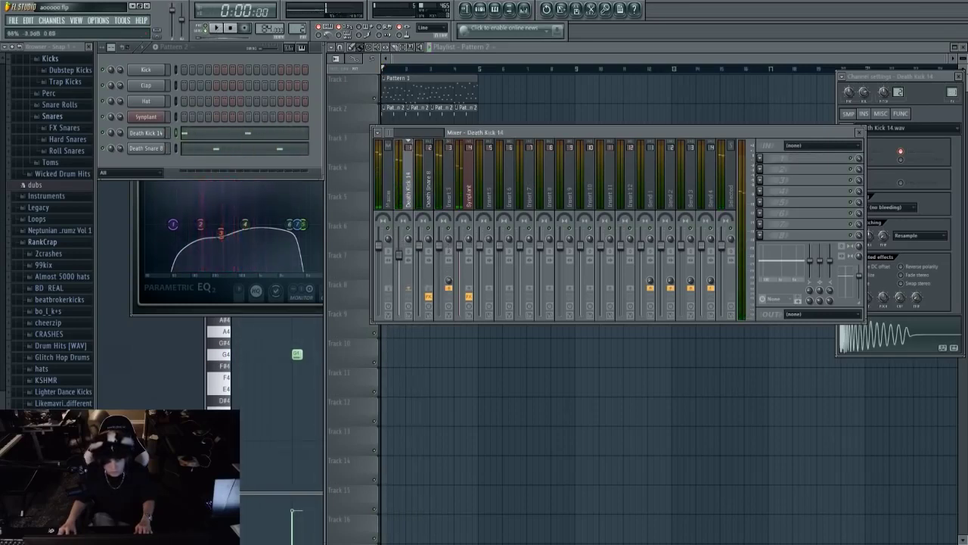
{"action": "key", "text": "space"}
{"action": "left_click_drag", "start_coordinate": [420, 245], "coordinate": [420, 260]}
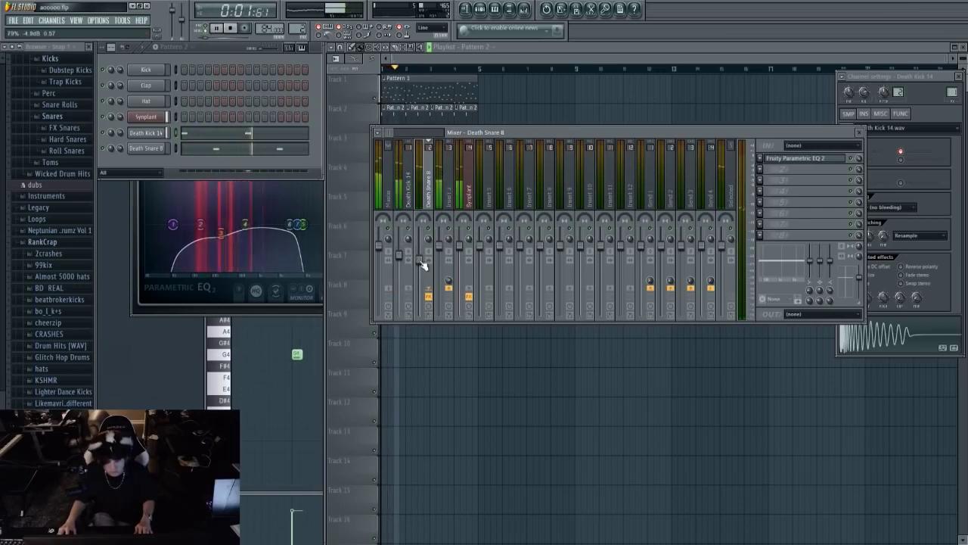
{"action": "left_click", "coordinate": [411, 259]}
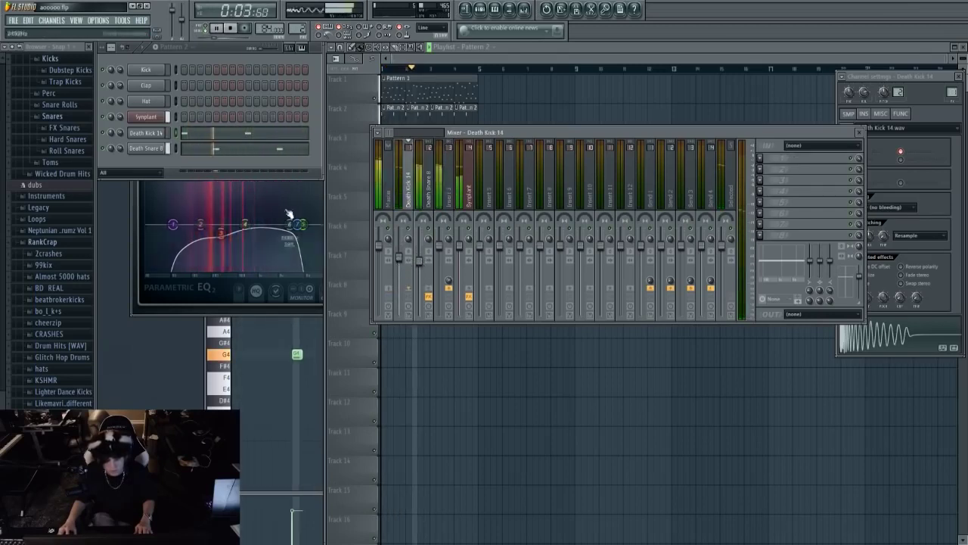
Select the empty Insert 3 mixer track, then browse further through the drum sample folders.
{"action": "left_click", "coordinate": [449, 195]}
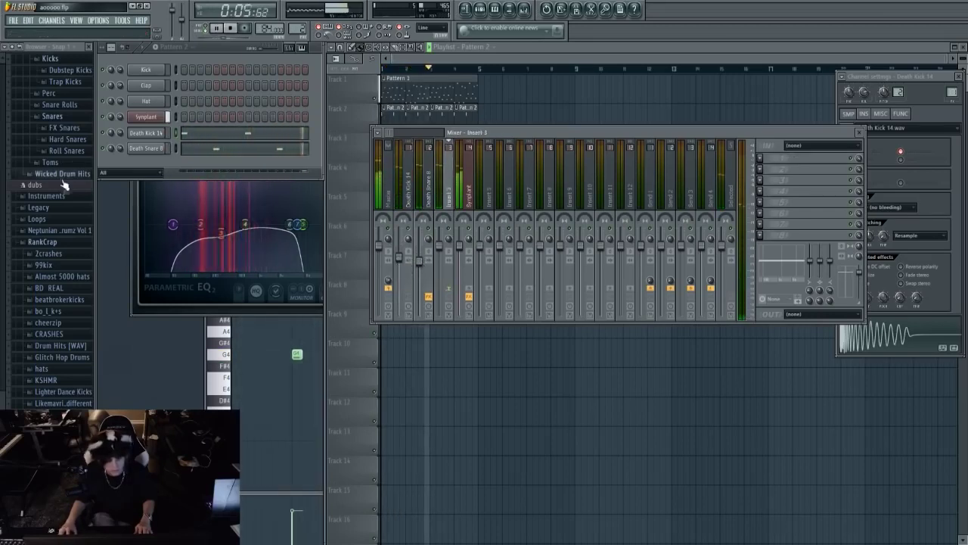
{"action": "key", "text": "space"}
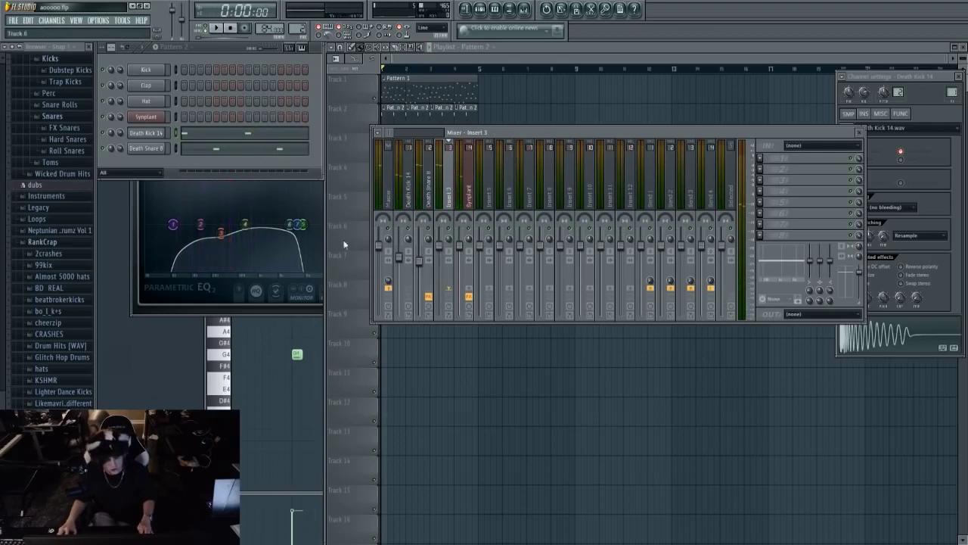
{"action": "left_click_drag", "start_coordinate": [531, 132], "coordinate": [525, 133]}
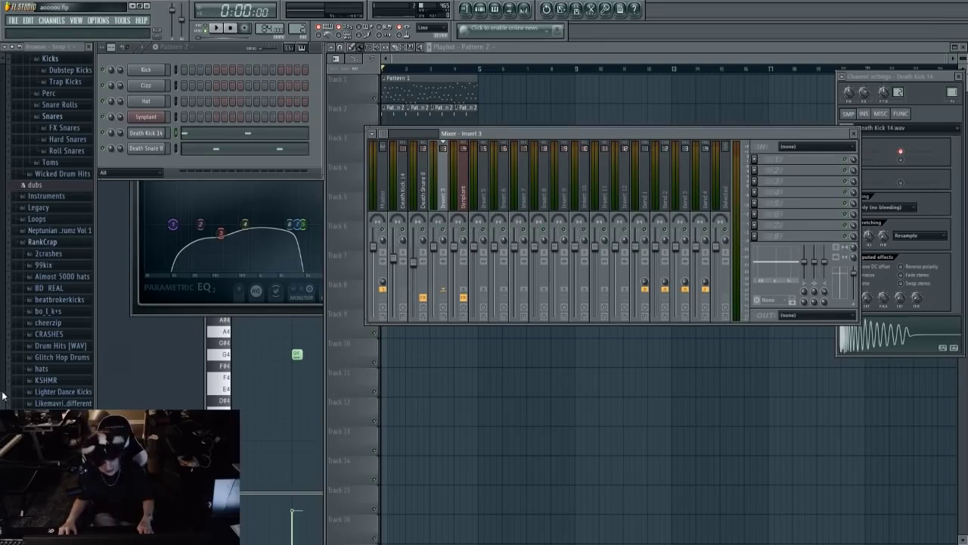
{"action": "scroll", "coordinate": [3, 394], "scroll_direction": "down", "scroll_amount": 6}
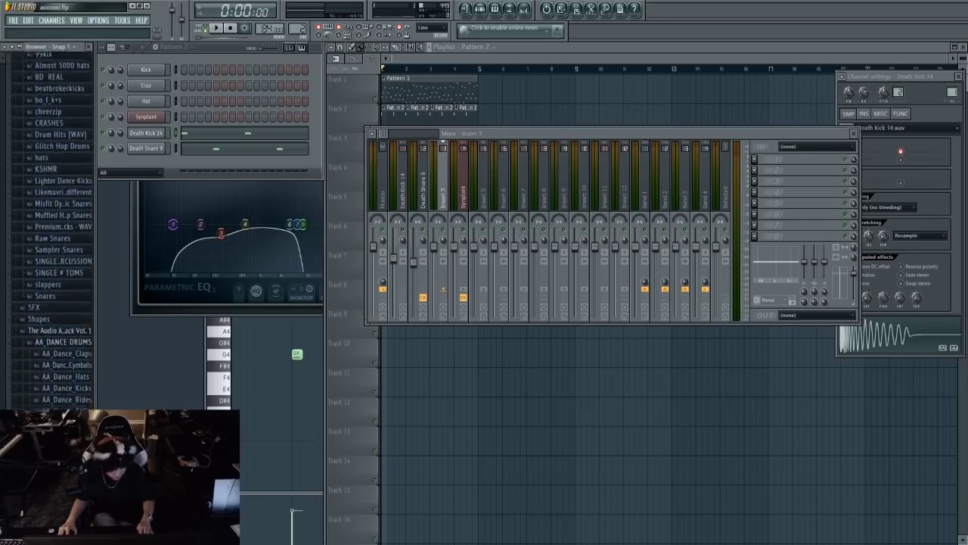
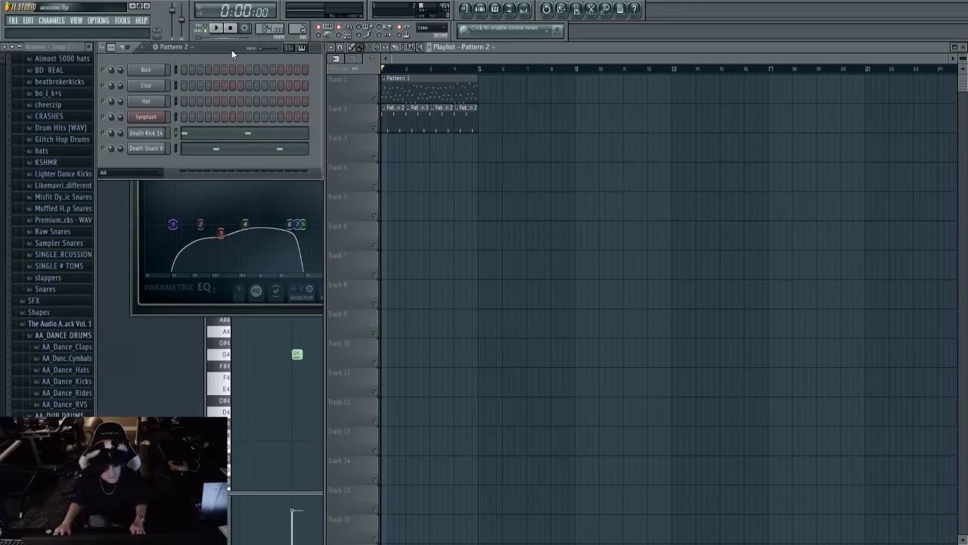
Play the arrangement briefly to hear the melody with the drums, with the playlist clips enlarged.
{"action": "key", "text": "space"}
{"action": "scroll", "coordinate": [462, 61], "scroll_direction": "up", "scroll_amount": 3}
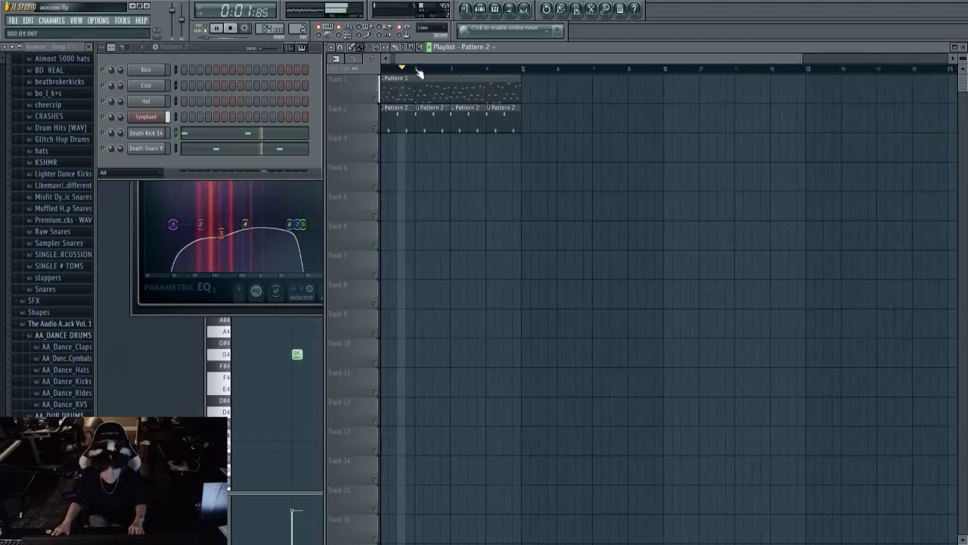
{"action": "left_click", "coordinate": [221, 58]}
{"action": "key", "text": "space"}
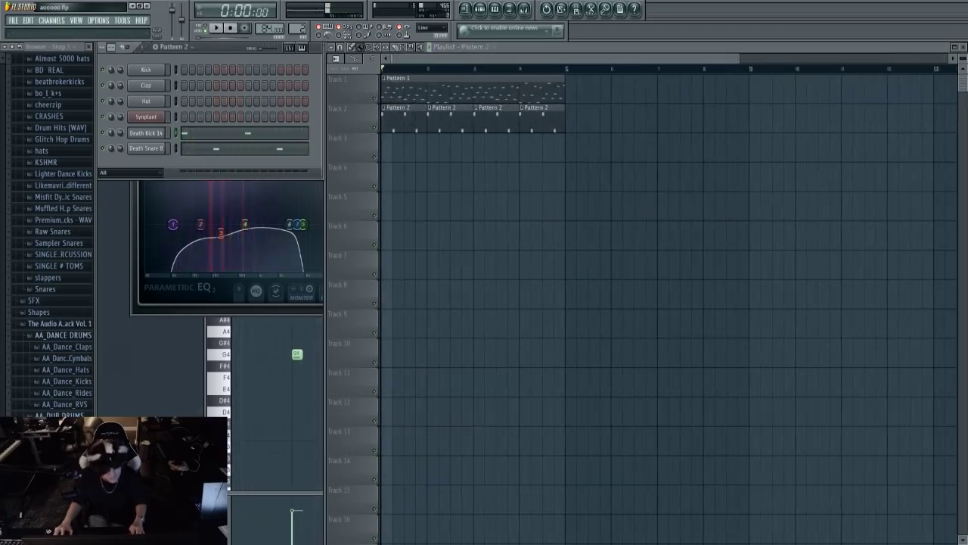
Find the Aosguitar single pack among the sample folders and load its High C sample onto the Kick channel.
{"action": "scroll", "coordinate": [53, 235], "scroll_direction": "down", "scroll_amount": 4}
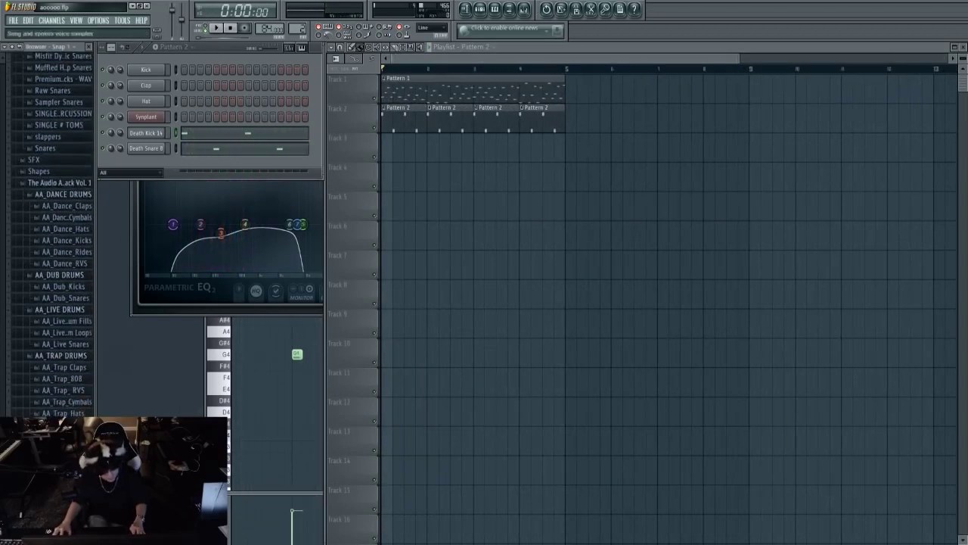
{"action": "scroll", "coordinate": [61, 347], "scroll_direction": "down", "scroll_amount": 15}
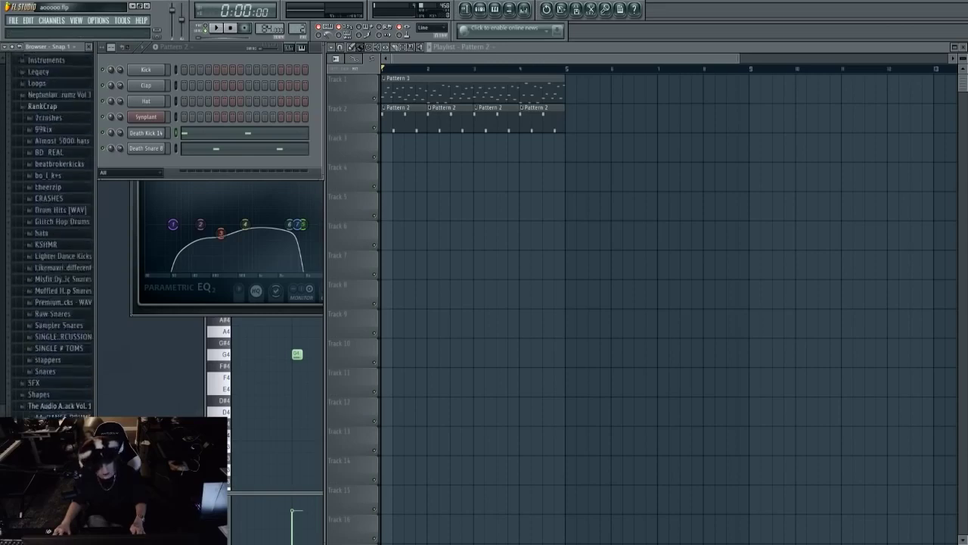
{"action": "scroll", "coordinate": [61, 347], "scroll_direction": "up", "scroll_amount": 5}
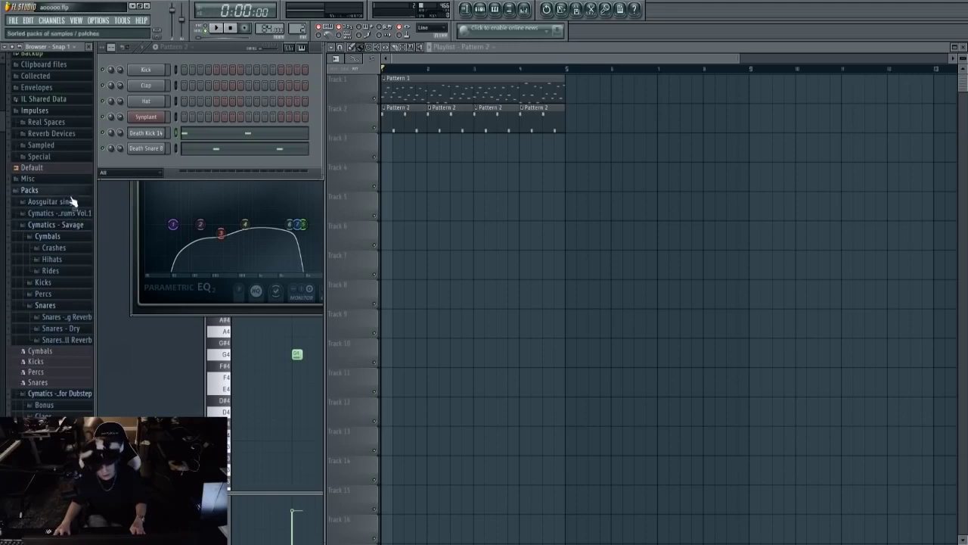
{"action": "scroll", "coordinate": [72, 202], "scroll_direction": "down", "scroll_amount": 15}
{"action": "scroll", "coordinate": [82, 218], "scroll_direction": "up", "scroll_amount": 4}
{"action": "scroll", "coordinate": [64, 180], "scroll_direction": "up", "scroll_amount": 6}
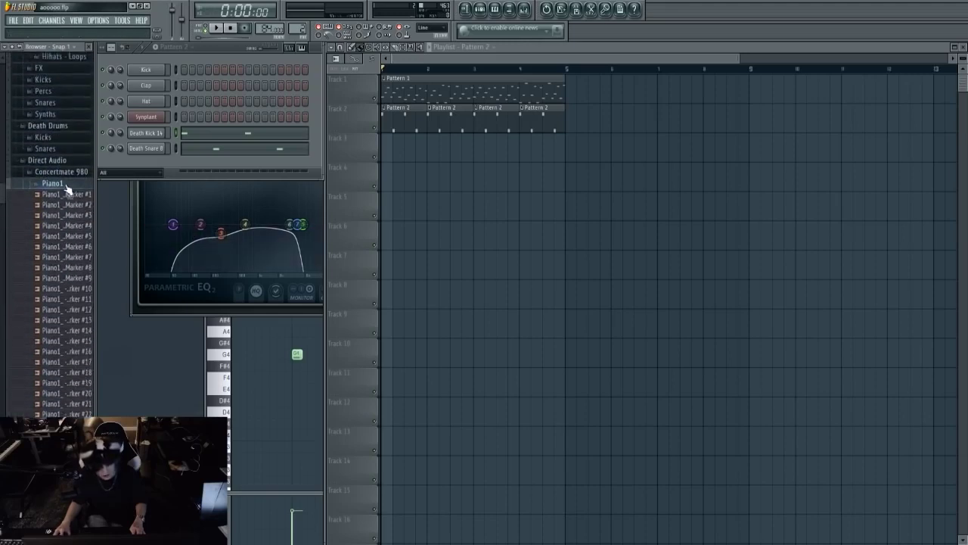
{"action": "scroll", "coordinate": [79, 170], "scroll_direction": "up", "scroll_amount": 1}
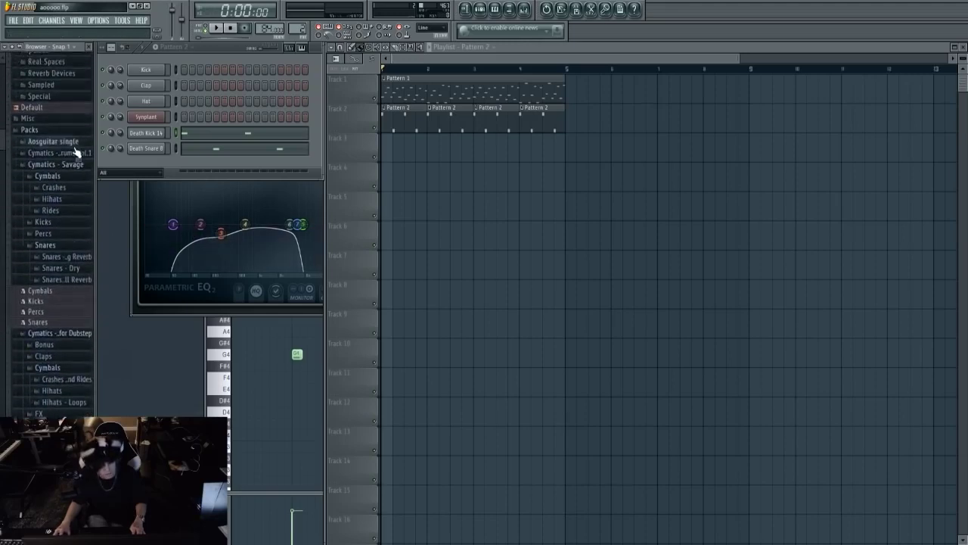
{"action": "left_click", "coordinate": [72, 143]}
{"action": "left_click", "coordinate": [64, 153]}
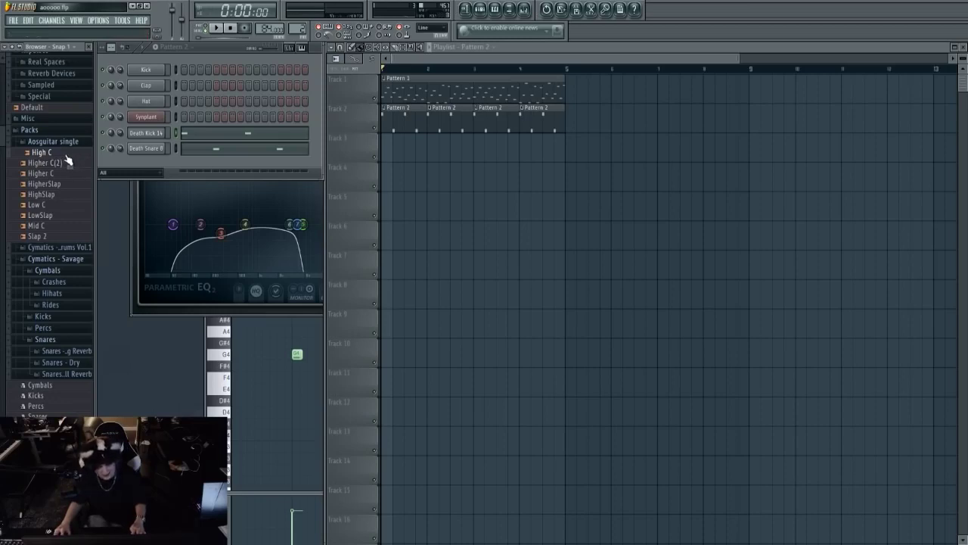
{"action": "left_click_drag", "start_coordinate": [76, 159], "coordinate": [145, 72]}
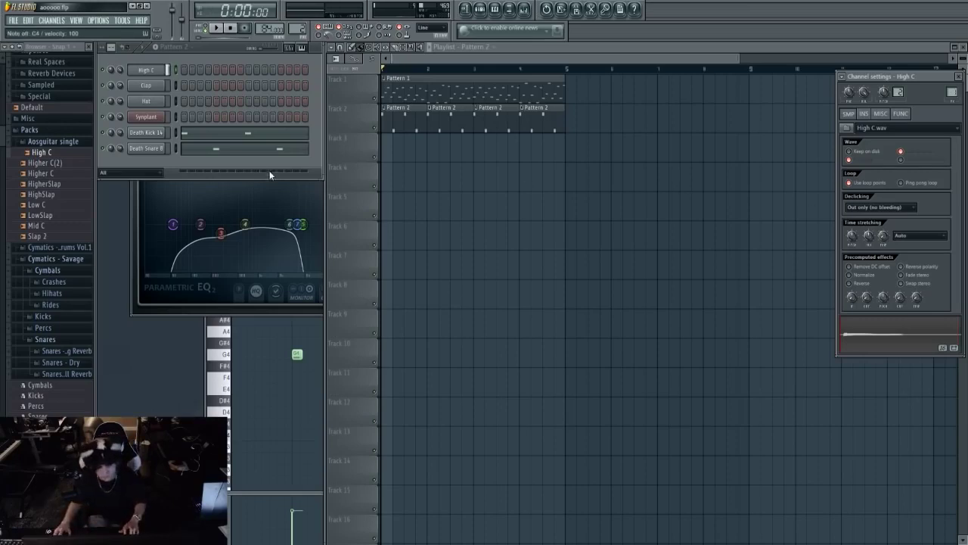
Audition the other guitar samples in the Aosguitar single pack, including Low C, Mid C and HigherSlap, against High C.
{"action": "left_click", "coordinate": [581, 270]}
{"action": "key", "text": "Down"}
{"action": "key", "text": "Down"}
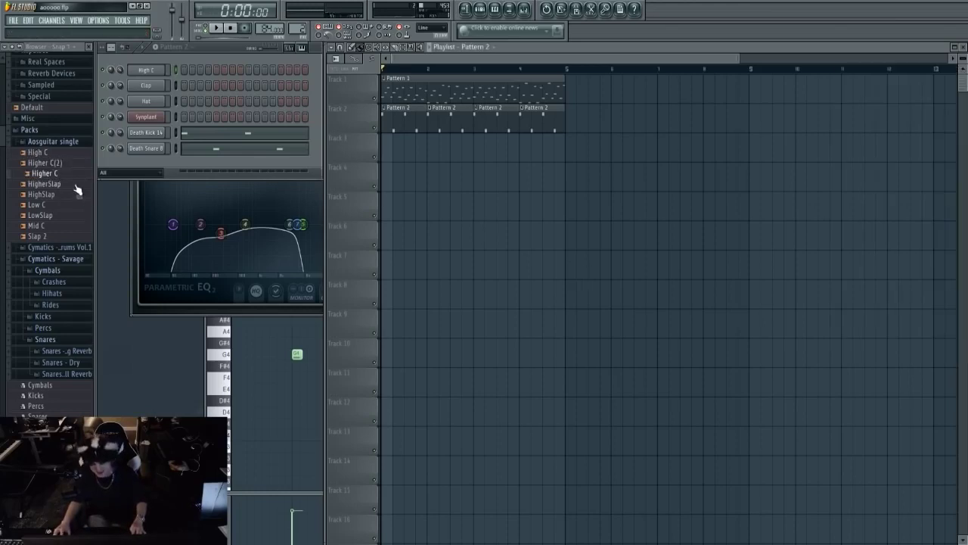
{"action": "key", "text": "Down"}
{"action": "key", "text": "Down"}
{"action": "key", "text": "Down"}
{"action": "key", "text": "Down"}
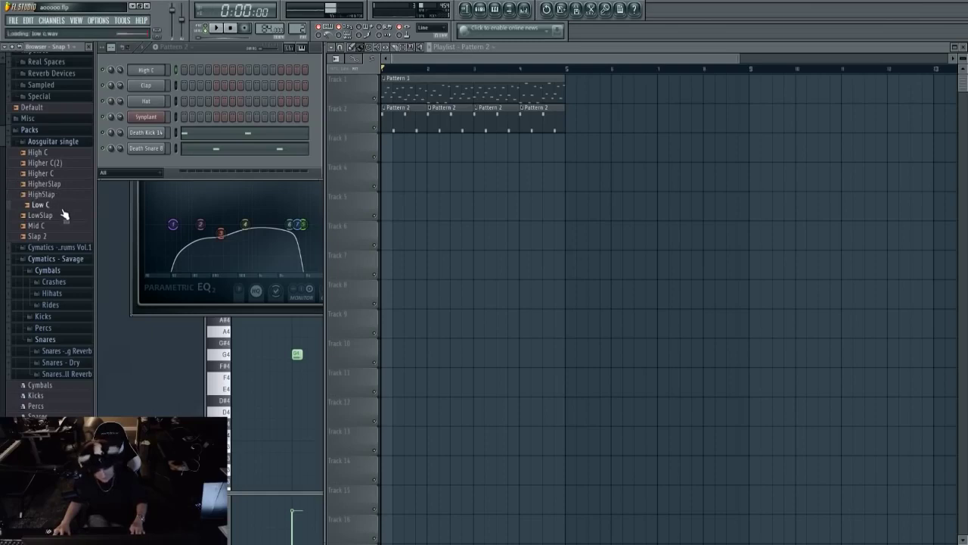
{"action": "left_click", "coordinate": [63, 226]}
{"action": "left_click", "coordinate": [63, 236]}
{"action": "left_click", "coordinate": [66, 184]}
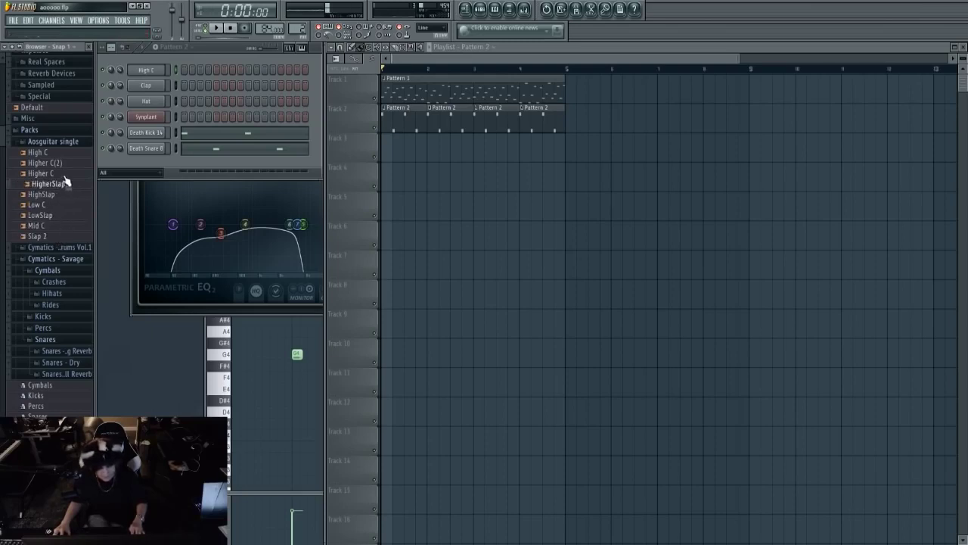
{"action": "left_click", "coordinate": [65, 174]}
{"action": "left_click", "coordinate": [64, 163]}
{"action": "left_click", "coordinate": [66, 154]}
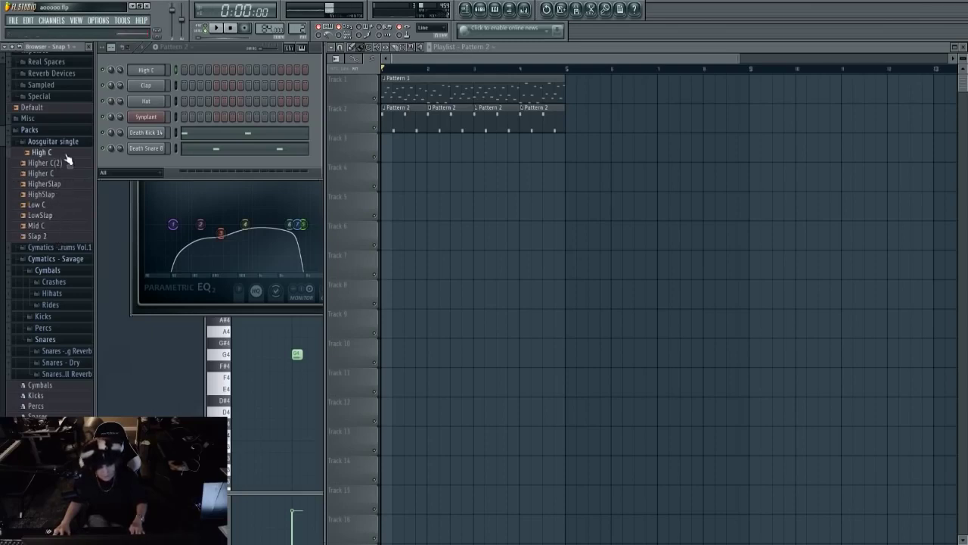
Add Edison to mixer Insert 6 and load the High C sample into it.
{"action": "left_click", "coordinate": [147, 71]}
{"action": "left_click", "coordinate": [523, 9]}
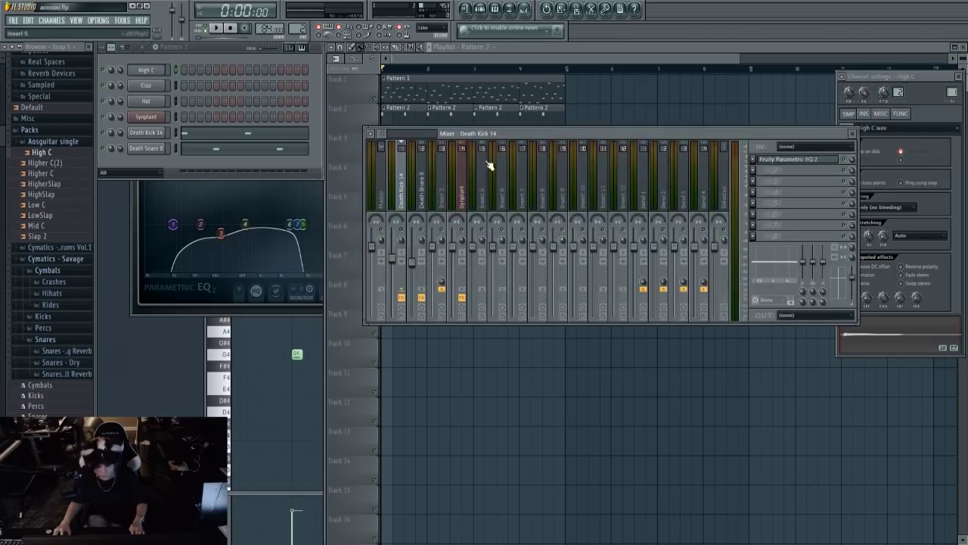
{"action": "left_click", "coordinate": [504, 161]}
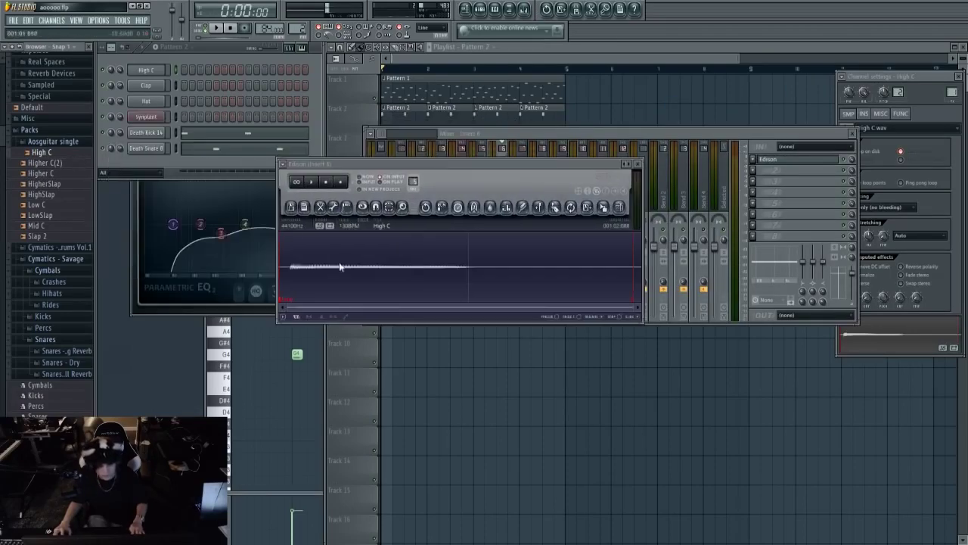
Delete the silence at the start of High C in Edison and put the trimmed audio on the High C channel.
{"action": "scroll", "coordinate": [289, 273], "scroll_direction": "up", "scroll_amount": 4}
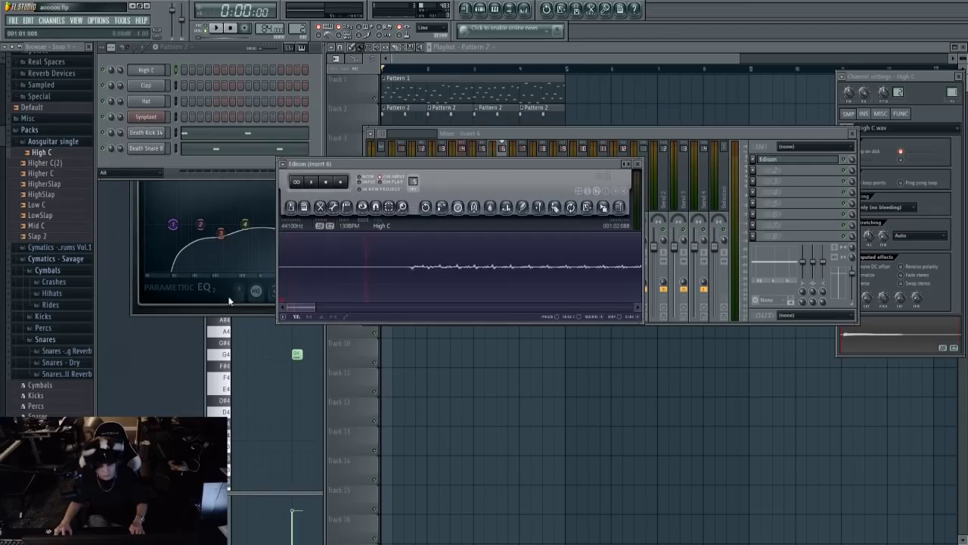
{"action": "left_click_drag", "start_coordinate": [281, 275], "coordinate": [420, 269]}
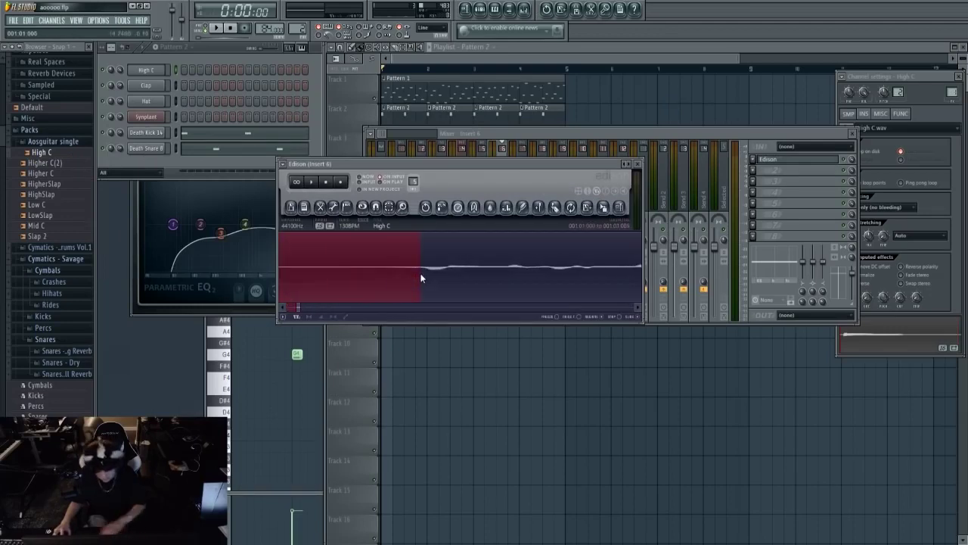
{"action": "key", "text": "Delete"}
{"action": "scroll", "coordinate": [408, 265], "scroll_direction": "down", "scroll_amount": 3}
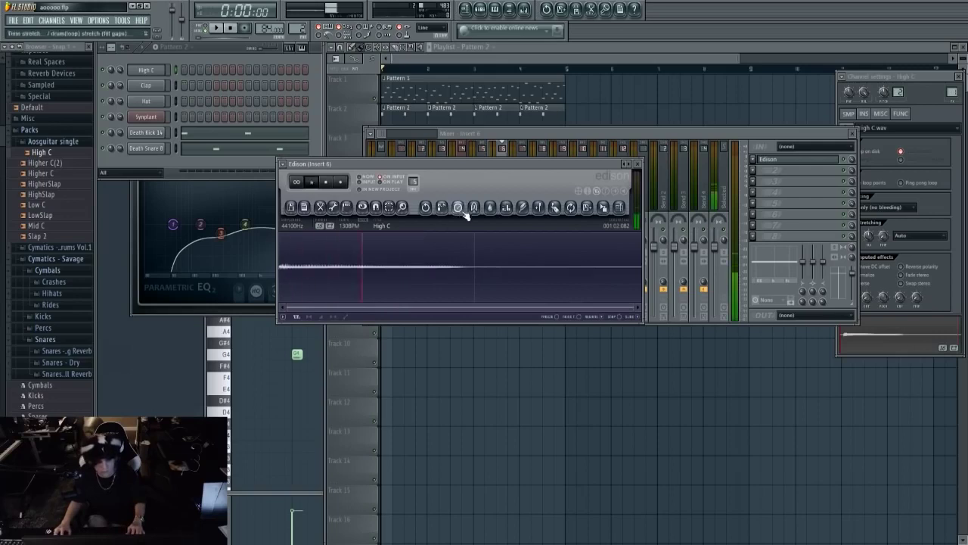
{"action": "left_click_drag", "start_coordinate": [605, 212], "coordinate": [151, 69]}
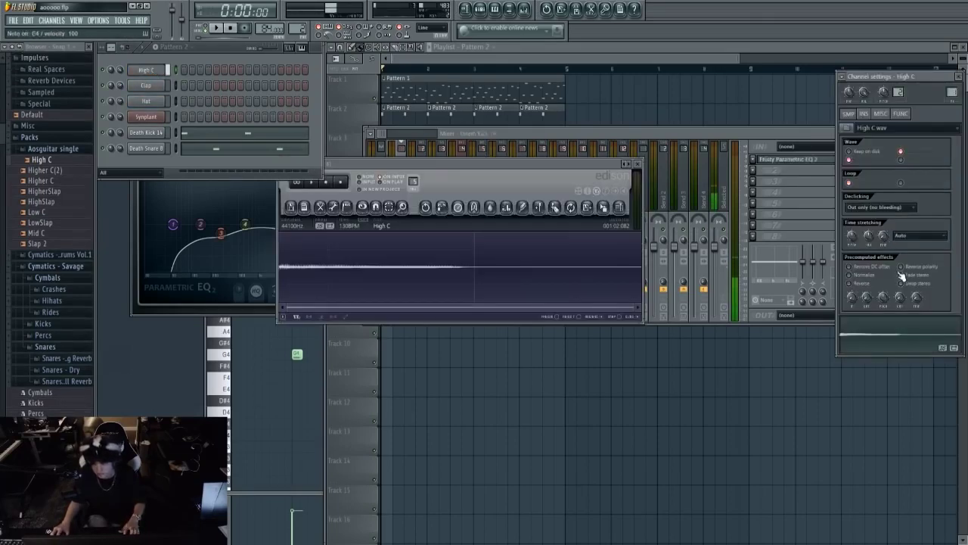
Show the High C channel's instrument settings and link the channel to mixer Insert 6.
{"action": "left_click", "coordinate": [863, 114]}
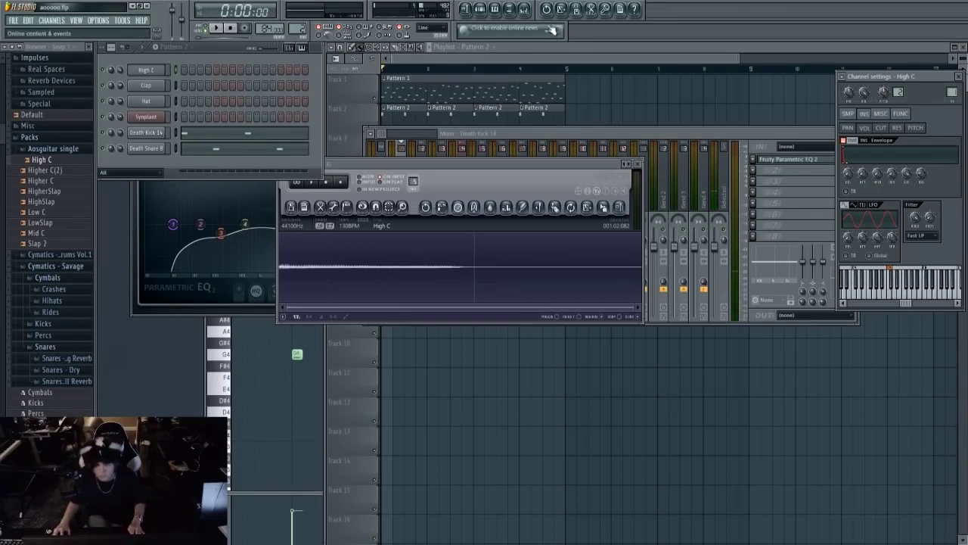
{"action": "left_click", "coordinate": [501, 149]}
{"action": "key", "text": "ctrl+l"}
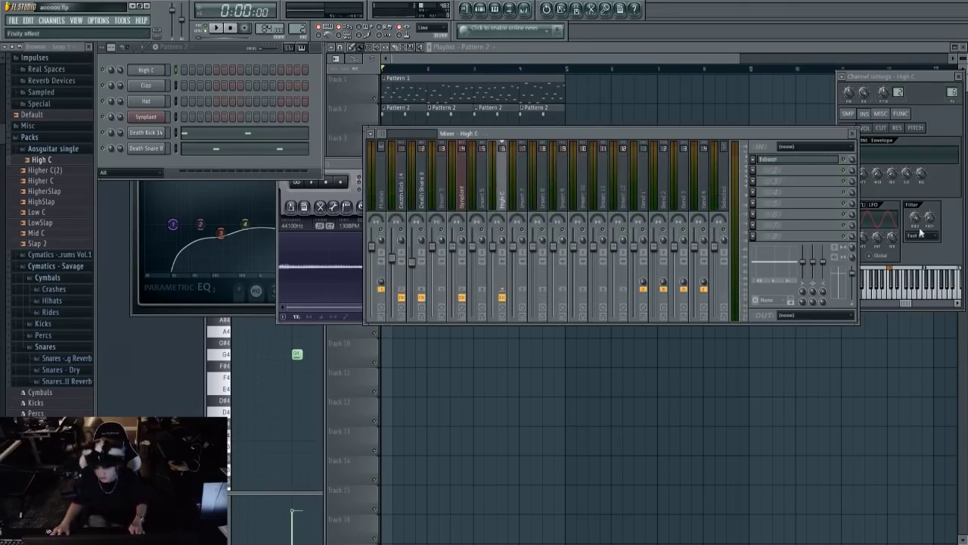
Replace Edison with Fruity Parametric EQ 2 on the High C mixer track and raise the EQ's main level.
{"action": "left_click", "coordinate": [880, 381]}
{"action": "left_click_drag", "start_coordinate": [514, 177], "coordinate": [586, 325]}
{"action": "left_click_drag", "start_coordinate": [575, 394], "coordinate": [575, 372]}
Set the High C channel's root note to F5 and test its pitch against the Synplant loop.
{"action": "left_click", "coordinate": [157, 117]}
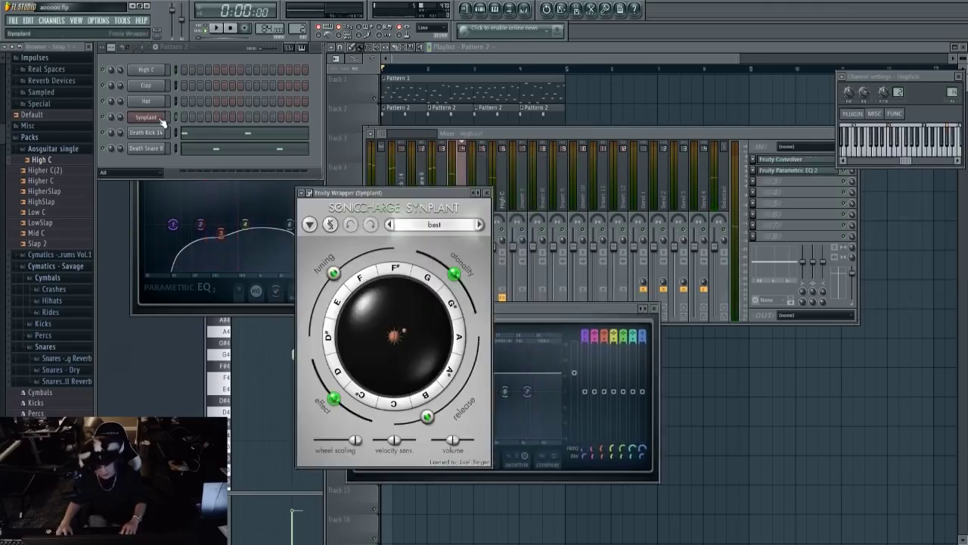
{"action": "left_click", "coordinate": [154, 71]}
{"action": "left_click", "coordinate": [863, 113]}
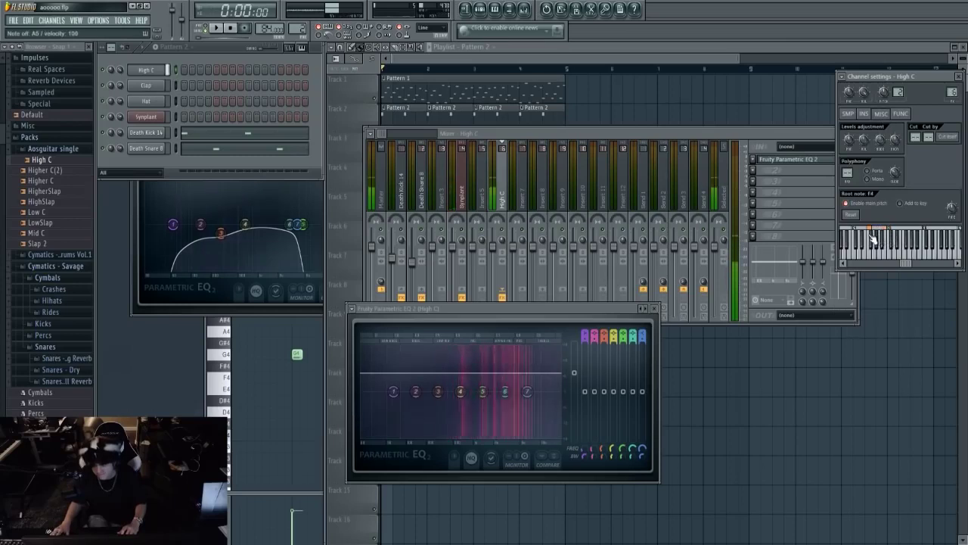
{"action": "right_click", "coordinate": [908, 237]}
{"action": "key", "text": "space"}
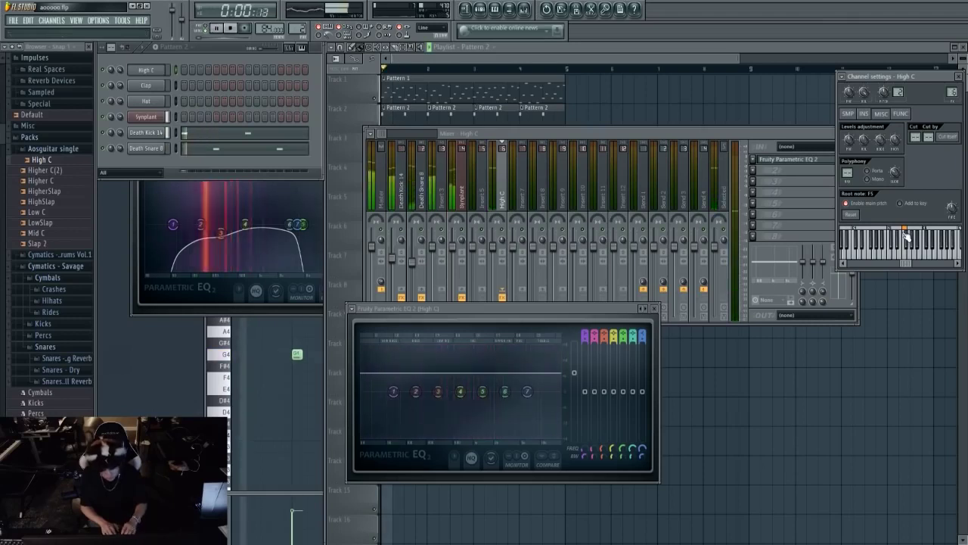
{"action": "key", "text": "space"}
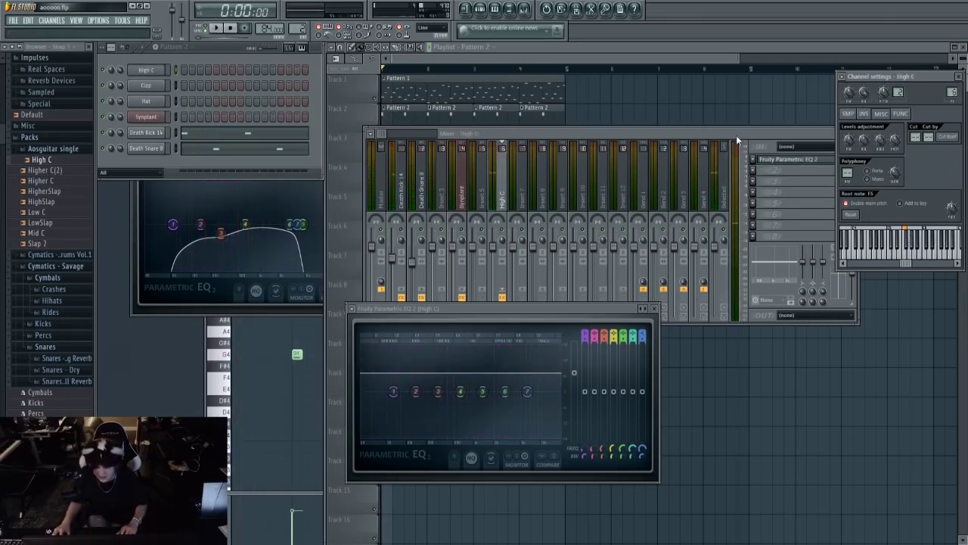
Load High C into Newtone on its mixer track, set center to 100% and trans to 0%, and keep slight variation.
{"action": "left_click", "coordinate": [502, 199]}
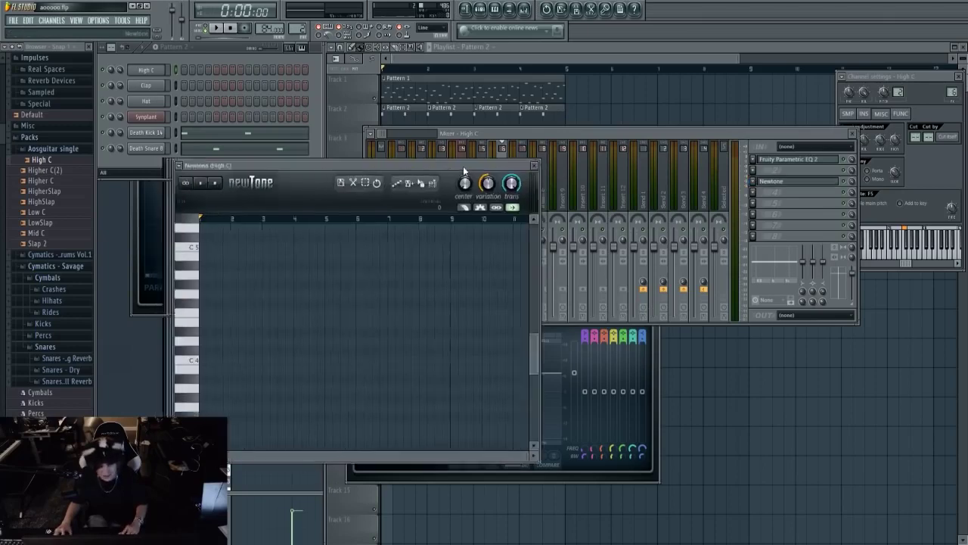
{"action": "left_click", "coordinate": [862, 116]}
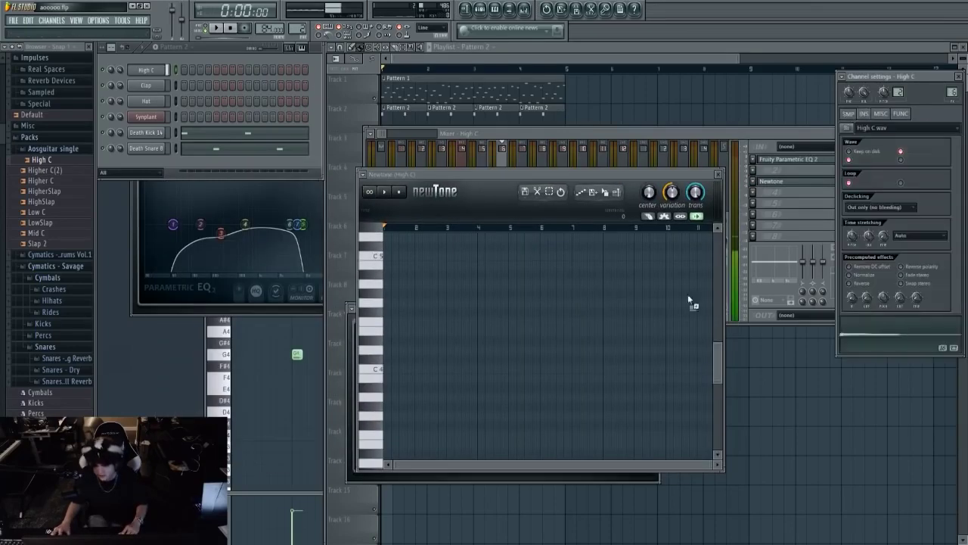
{"action": "left_click_drag", "start_coordinate": [651, 194], "coordinate": [651, 152]}
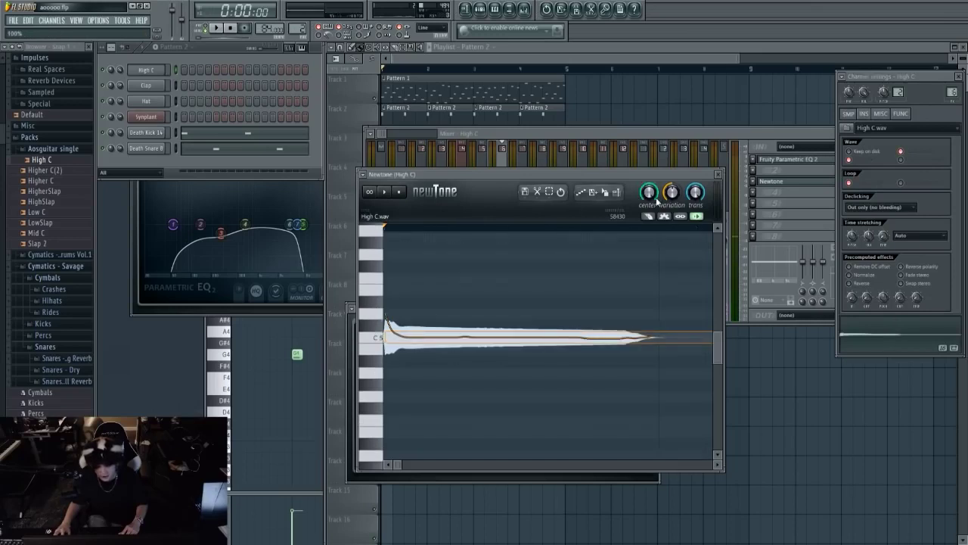
{"action": "left_click_drag", "start_coordinate": [677, 195], "coordinate": [677, 227]}
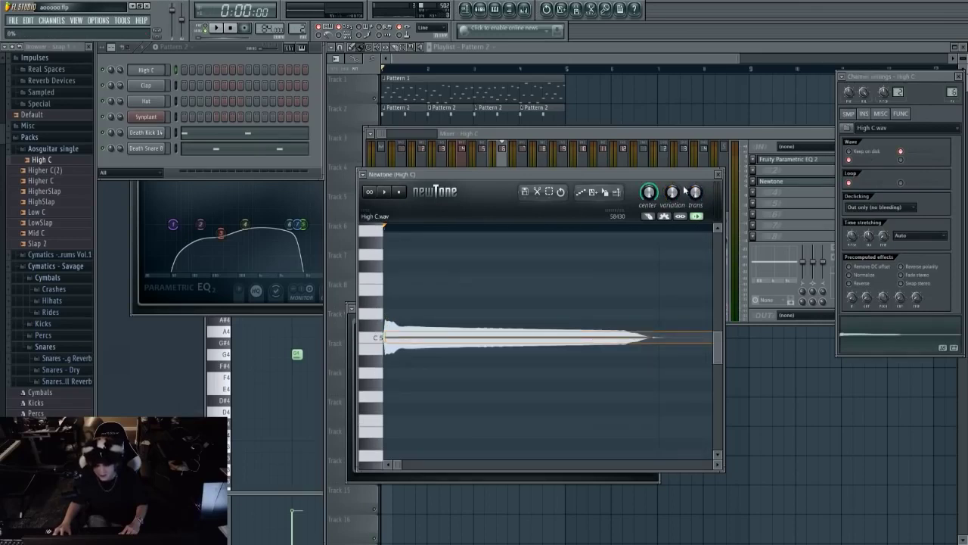
{"action": "mouse_move", "coordinate": [676, 194]}
{"action": "left_mouse_down"}
{"action": "mouse_move", "coordinate": [675, 166]}
{"action": "mouse_move", "coordinate": [676, 181]}
{"action": "left_mouse_up"}
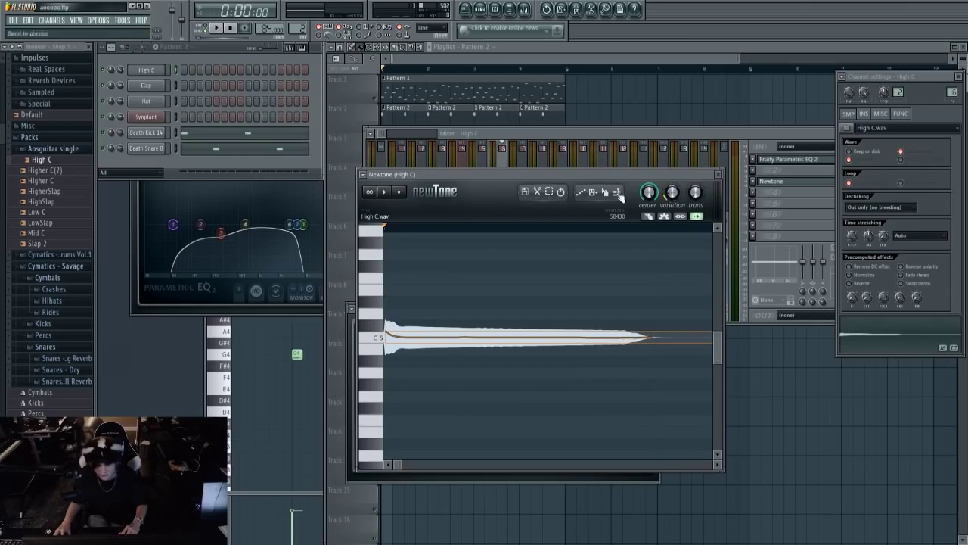
Replace the High C channel's sample with the pitch-corrected Newtone audio and compare it with the Synplant channel.
{"action": "left_click_drag", "start_coordinate": [576, 176], "coordinate": [579, 174]}
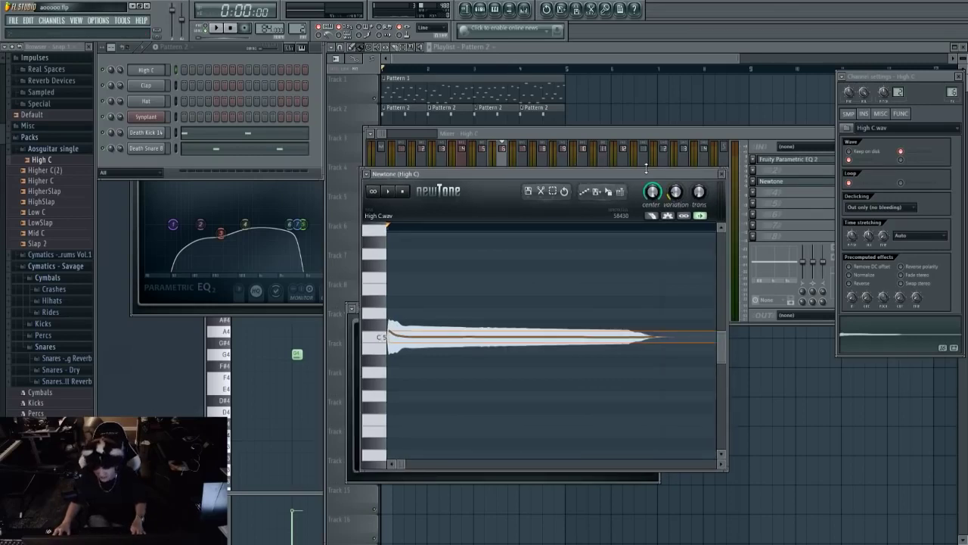
{"action": "left_click_drag", "start_coordinate": [643, 175], "coordinate": [159, 74]}
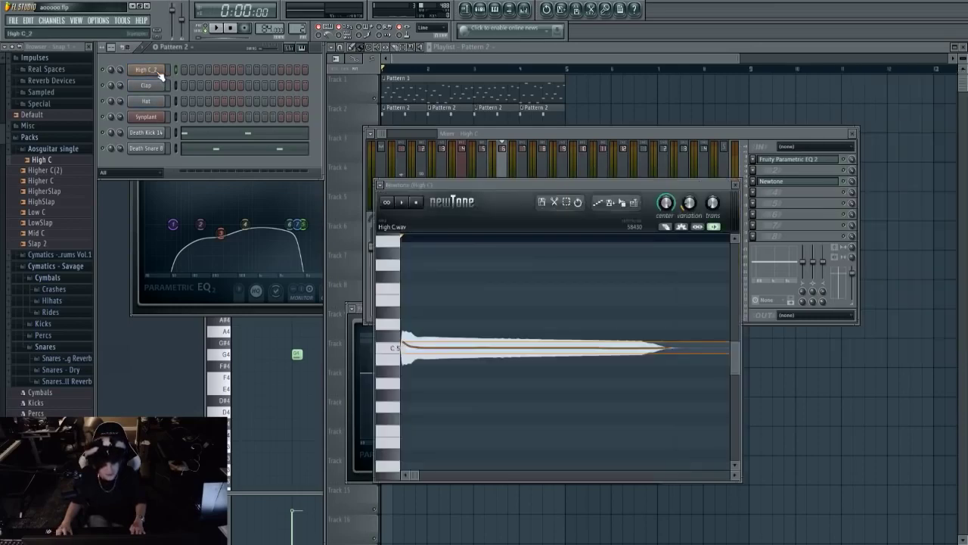
{"action": "left_click", "coordinate": [157, 73]}
{"action": "left_click", "coordinate": [154, 119]}
{"action": "left_click", "coordinate": [155, 73]}
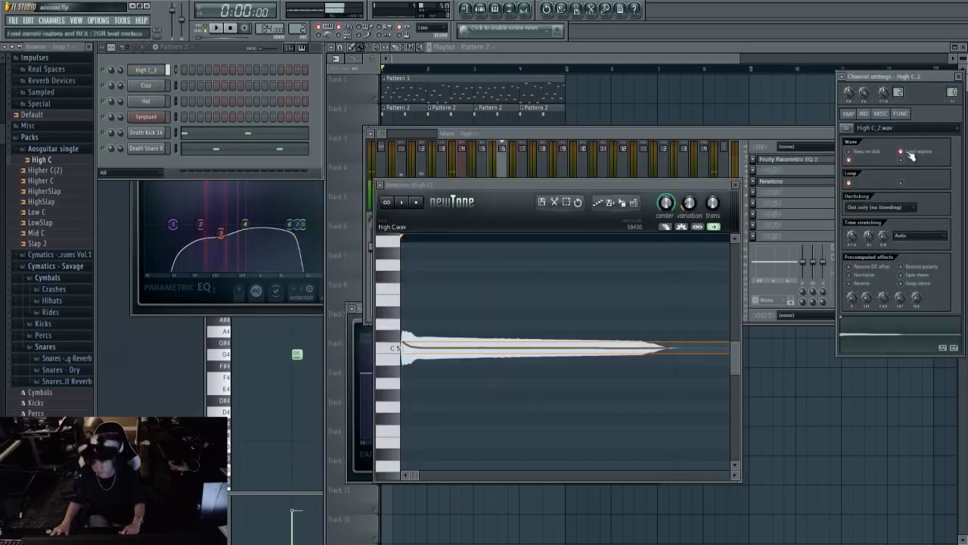
Set the root note of the pitch-corrected High C_2 channel to F5.
{"action": "left_click", "coordinate": [861, 113]}
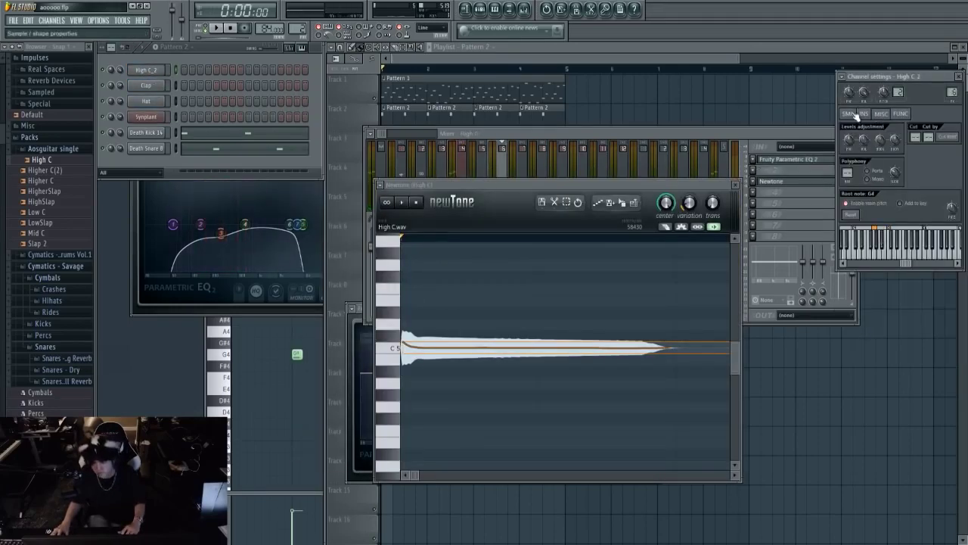
{"action": "left_click", "coordinate": [853, 114]}
{"action": "left_click", "coordinate": [880, 114]}
{"action": "key", "text": "n"}
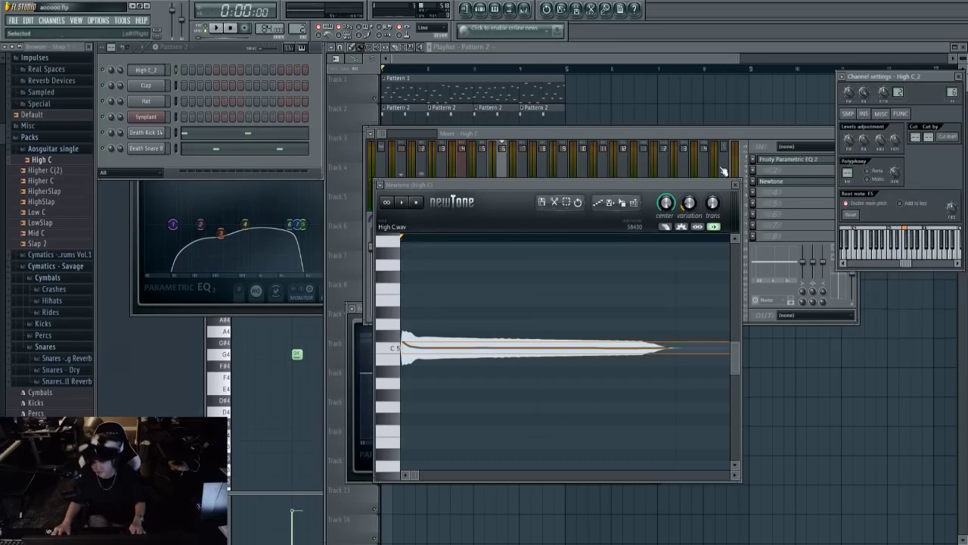
Compare the High C_2 channel with Synplant by ear, trying root note E5 on High C_2 and restoring F5.
{"action": "left_click_drag", "start_coordinate": [700, 184], "coordinate": [692, 184]}
{"action": "left_click_drag", "start_coordinate": [899, 74], "coordinate": [868, 77]}
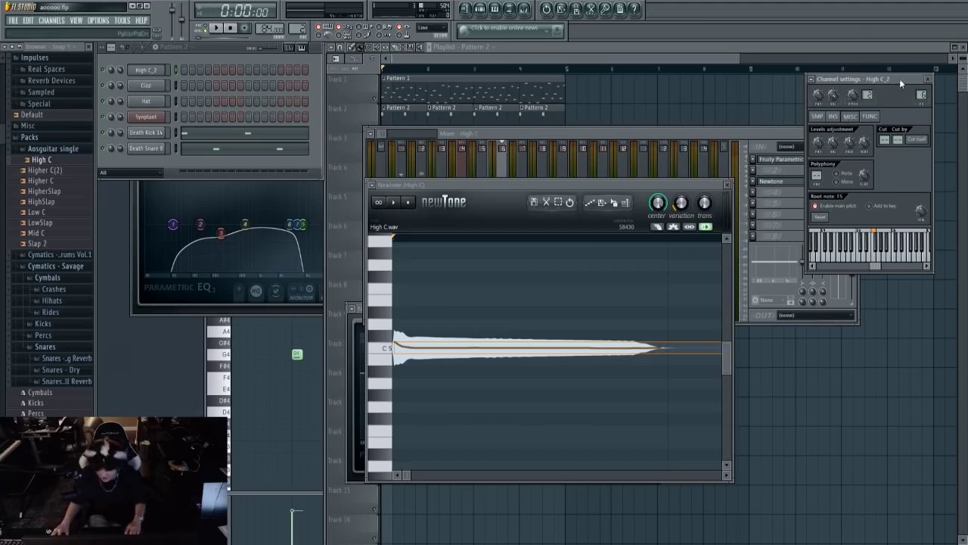
{"action": "left_click_drag", "start_coordinate": [900, 79], "coordinate": [863, 100]}
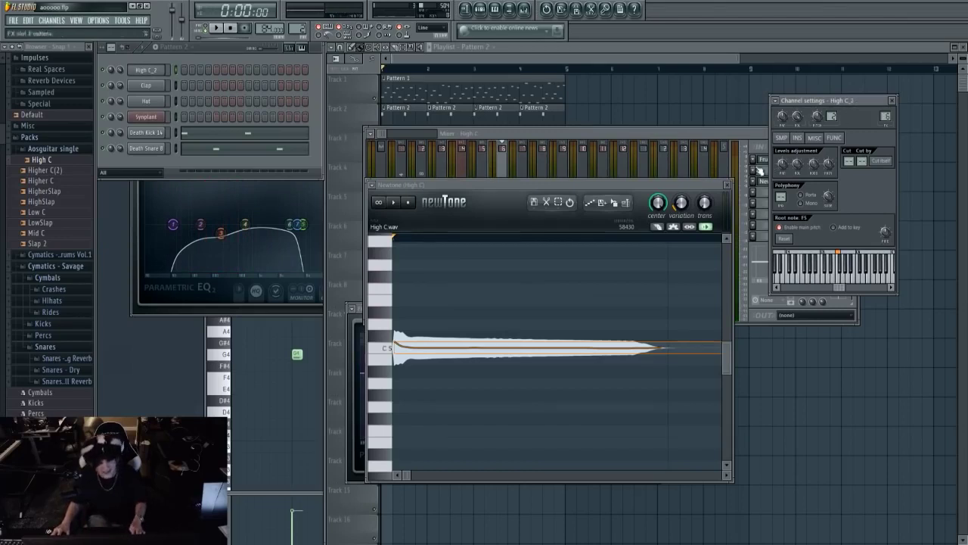
{"action": "left_click", "coordinate": [151, 118]}
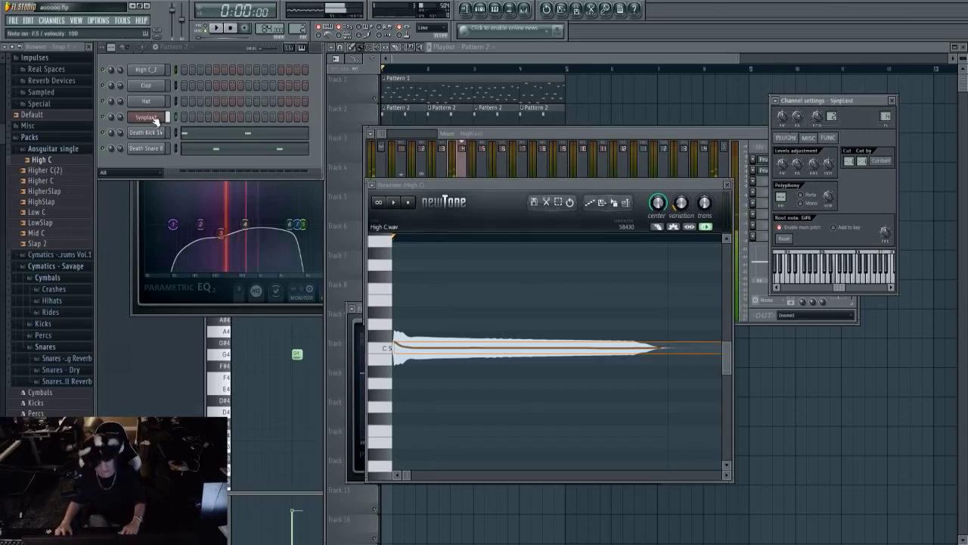
{"action": "left_click", "coordinate": [155, 71]}
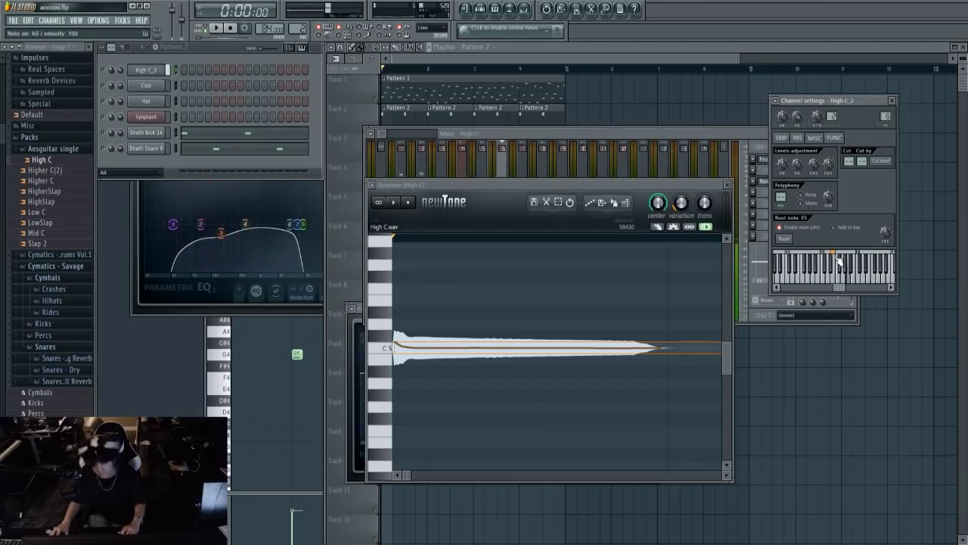
{"action": "left_click", "coordinate": [152, 118]}
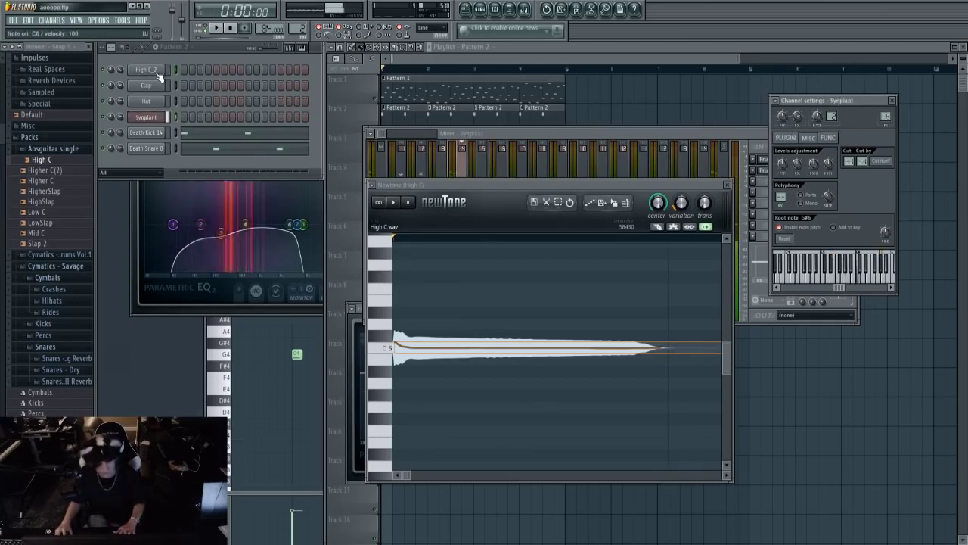
{"action": "left_click", "coordinate": [158, 75]}
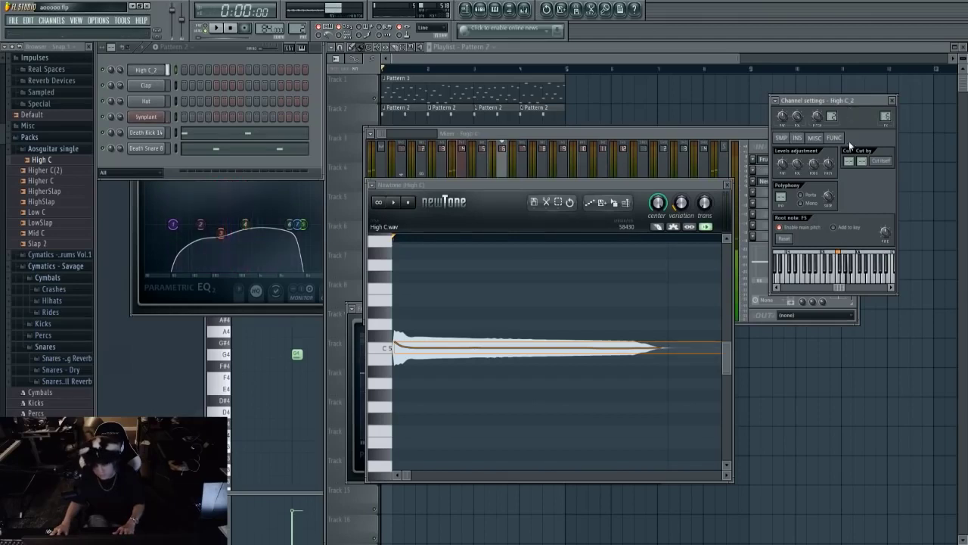
{"action": "right_click", "coordinate": [848, 261]}
{"action": "right_click", "coordinate": [840, 261]}
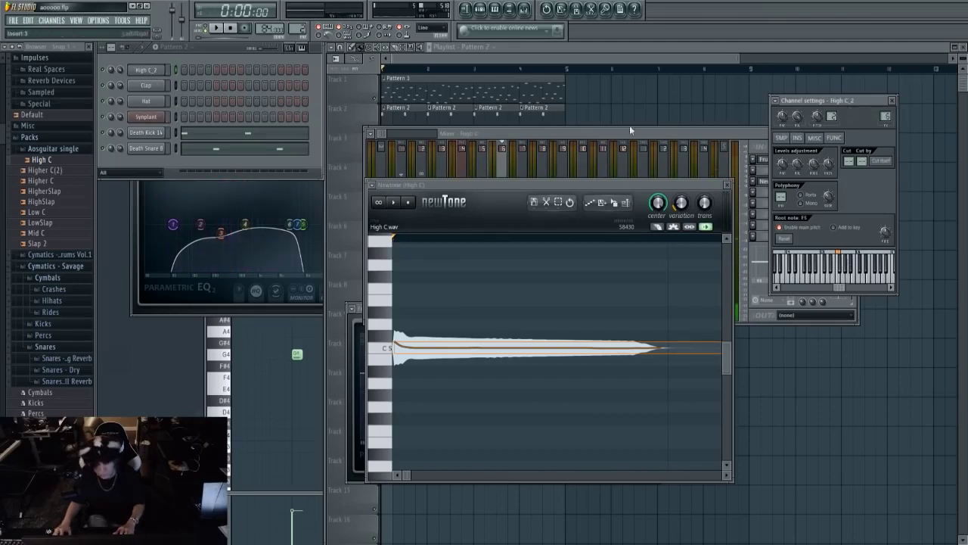
{"action": "left_click_drag", "start_coordinate": [814, 99], "coordinate": [824, 100]}
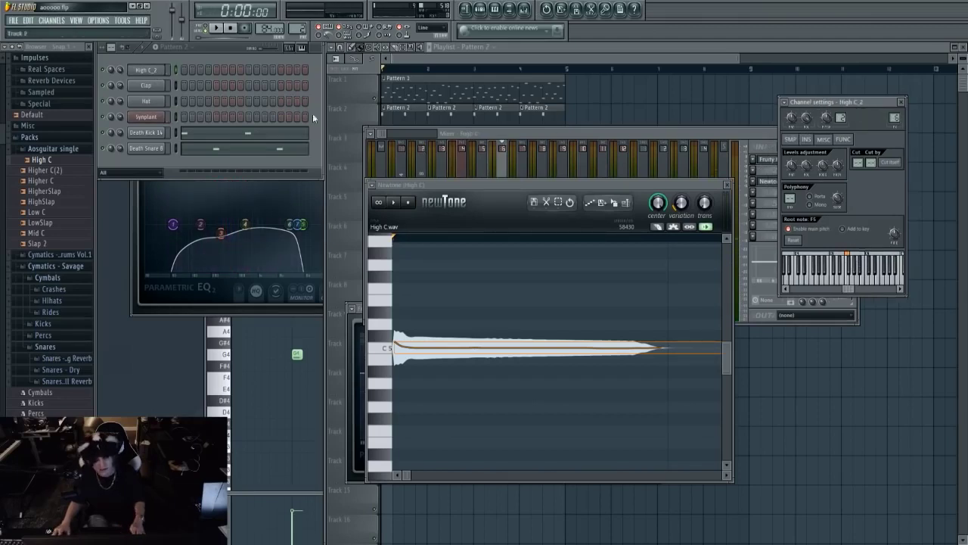
Replace the Hat channel with a 3x Osc and shift its root note while comparing it with Synplant.
{"action": "left_click", "coordinate": [147, 106]}
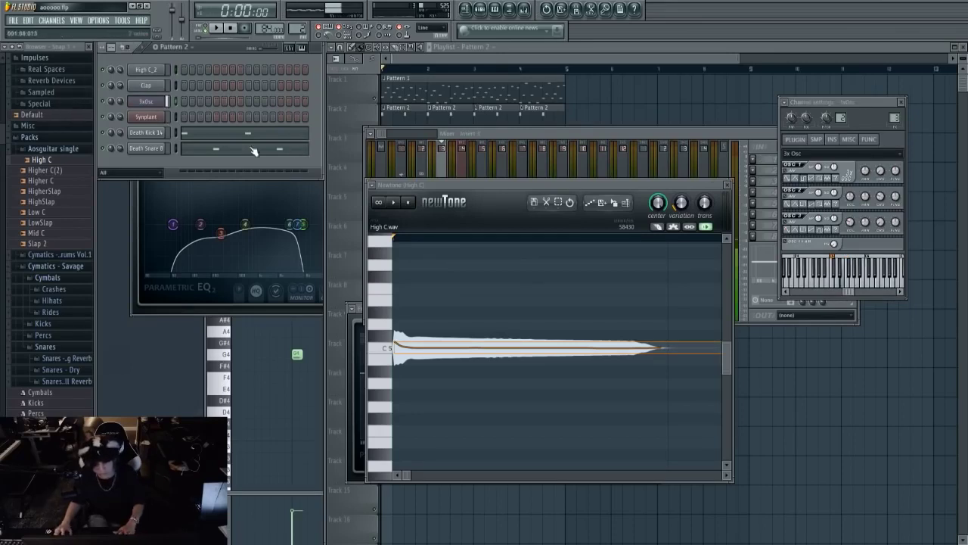
{"action": "left_click", "coordinate": [146, 116]}
{"action": "left_click", "coordinate": [146, 117]}
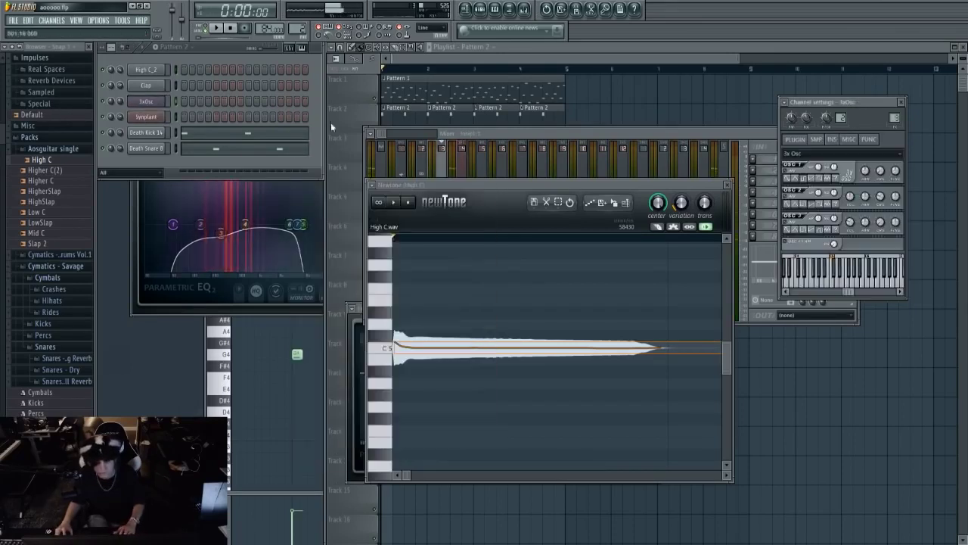
{"action": "left_click", "coordinate": [855, 272]}
{"action": "left_click", "coordinate": [146, 117]}
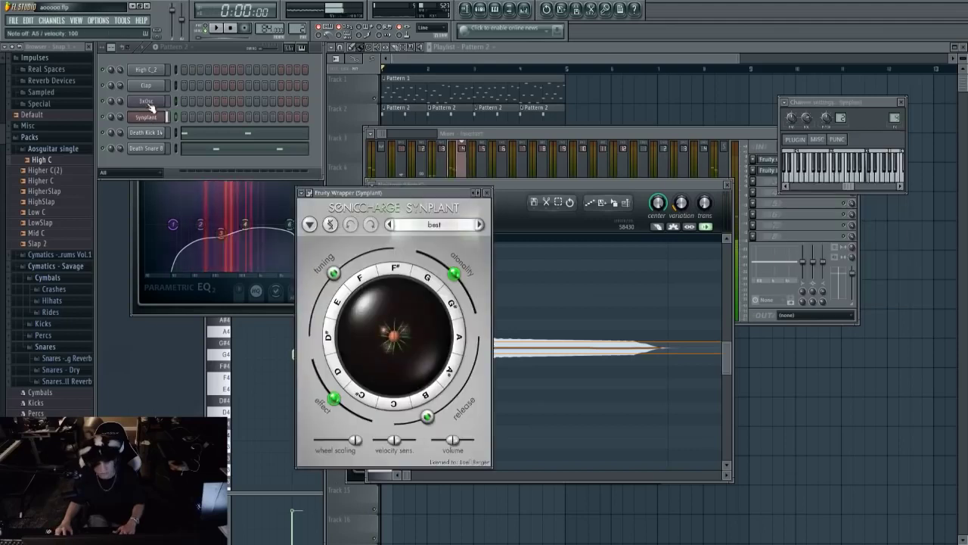
{"action": "left_click", "coordinate": [148, 104]}
{"action": "left_click_drag", "start_coordinate": [856, 103], "coordinate": [858, 103]}
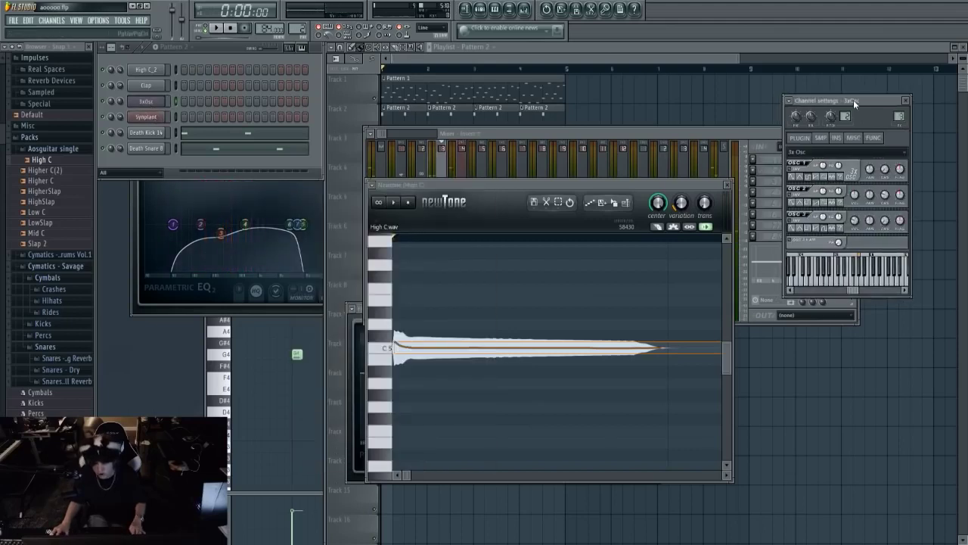
Set the 3x Osc channel's root note to F5, checking its pitch against Synplant.
{"action": "left_click", "coordinate": [244, 128]}
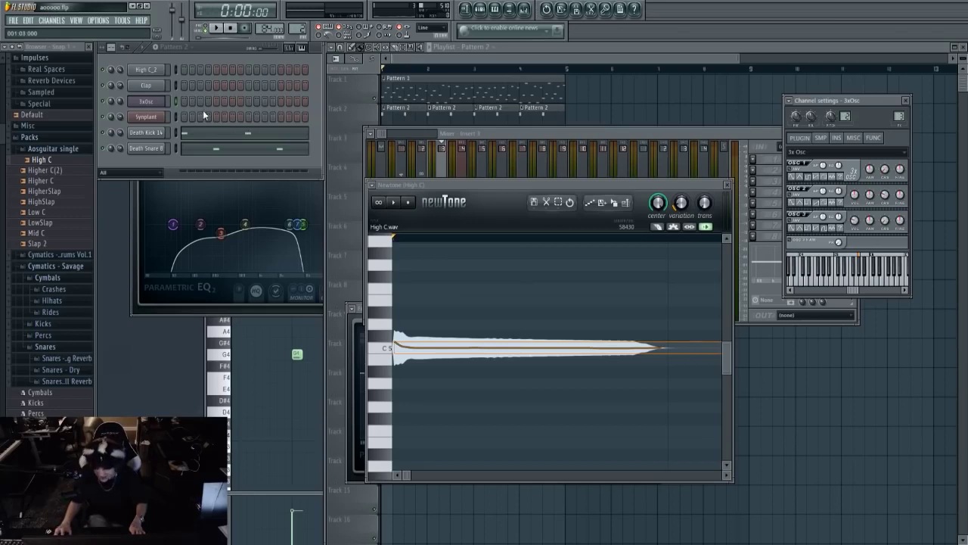
{"action": "left_click", "coordinate": [151, 118]}
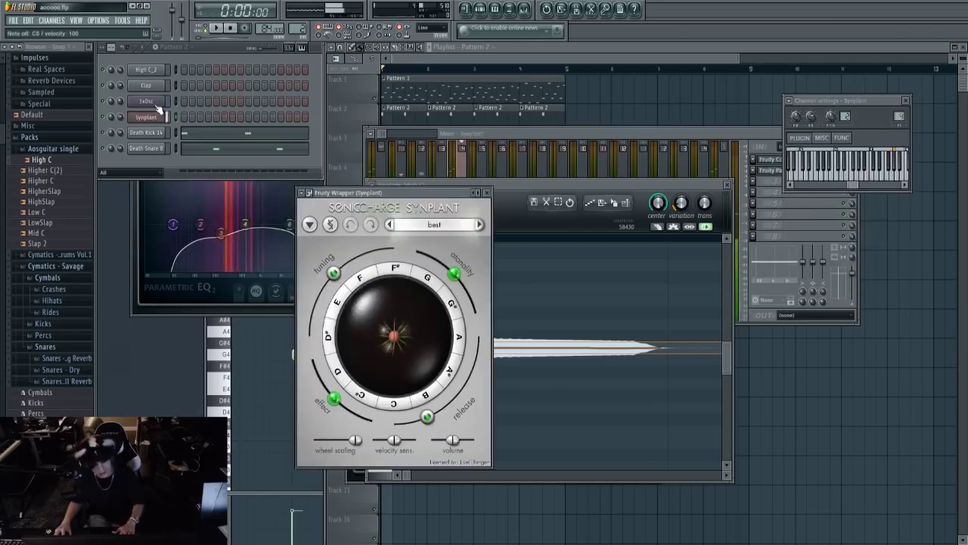
{"action": "left_click", "coordinate": [152, 118]}
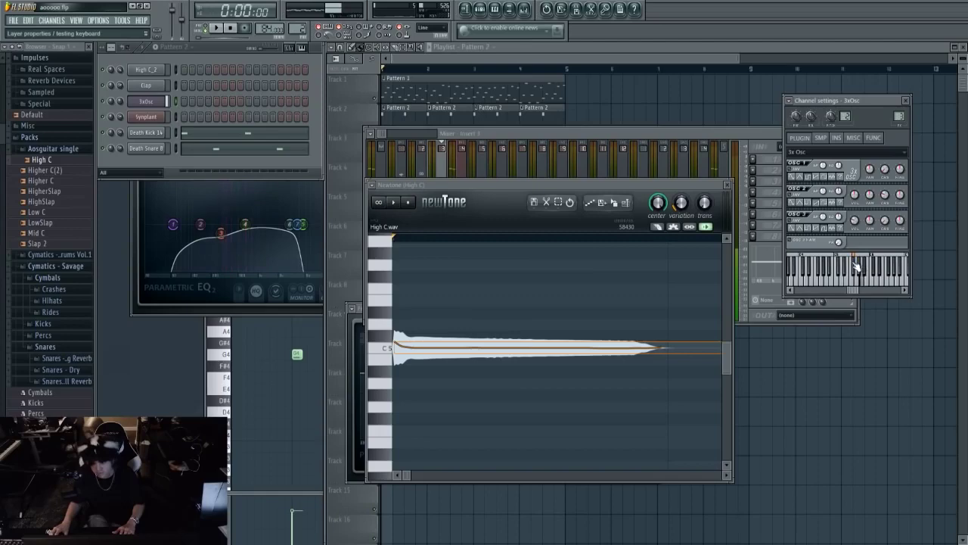
{"action": "left_click", "coordinate": [146, 117]}
{"action": "left_click", "coordinate": [151, 102]}
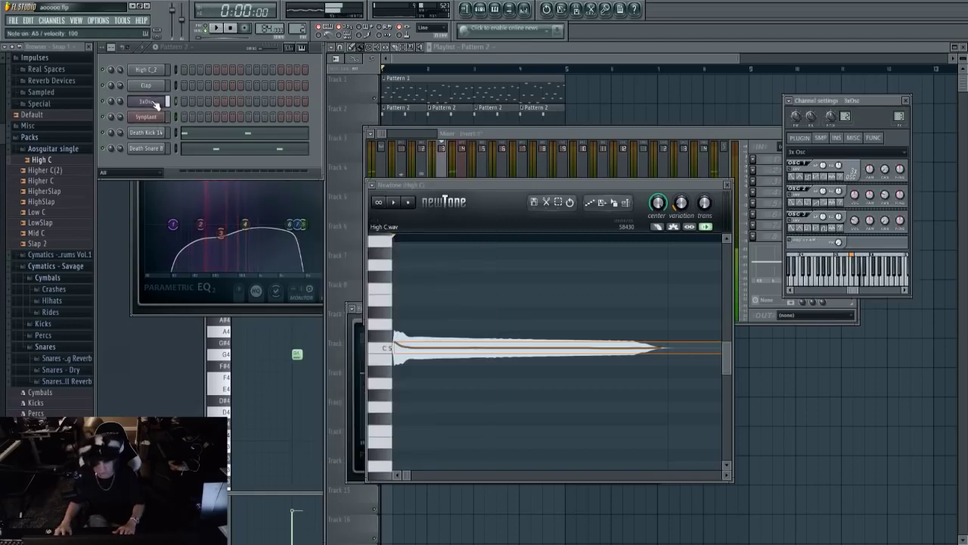
{"action": "left_click", "coordinate": [146, 117]}
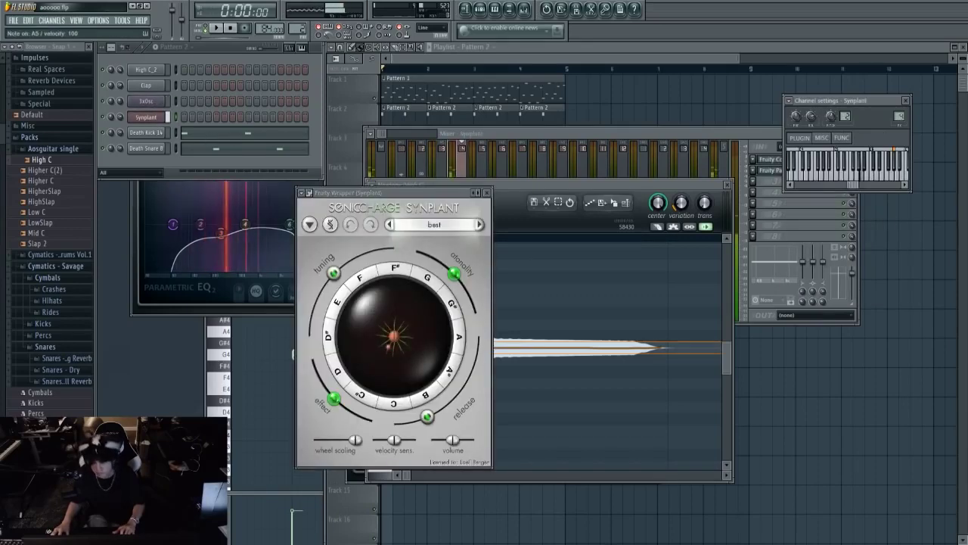
{"action": "left_click", "coordinate": [152, 101]}
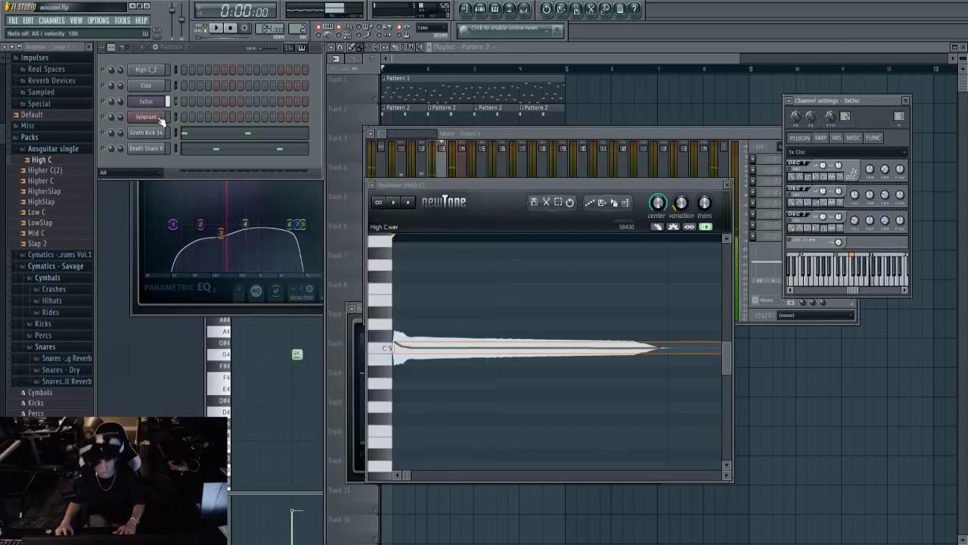
{"action": "left_click", "coordinate": [159, 118]}
{"action": "left_click", "coordinate": [158, 102]}
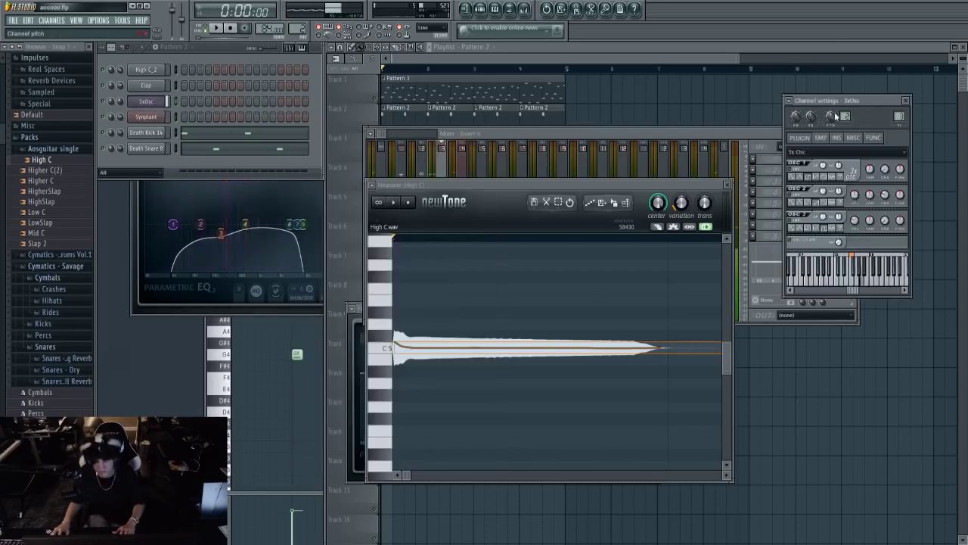
Compare Synplant with High C_2 by ear and briefly play back the arrangement.
{"action": "left_click", "coordinate": [160, 119]}
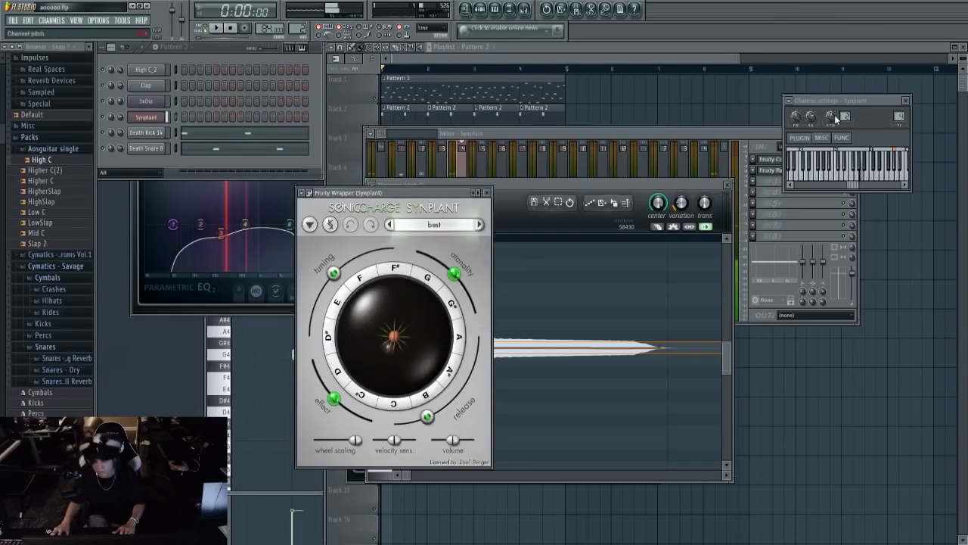
{"action": "left_click", "coordinate": [146, 74]}
{"action": "left_click", "coordinate": [149, 118]}
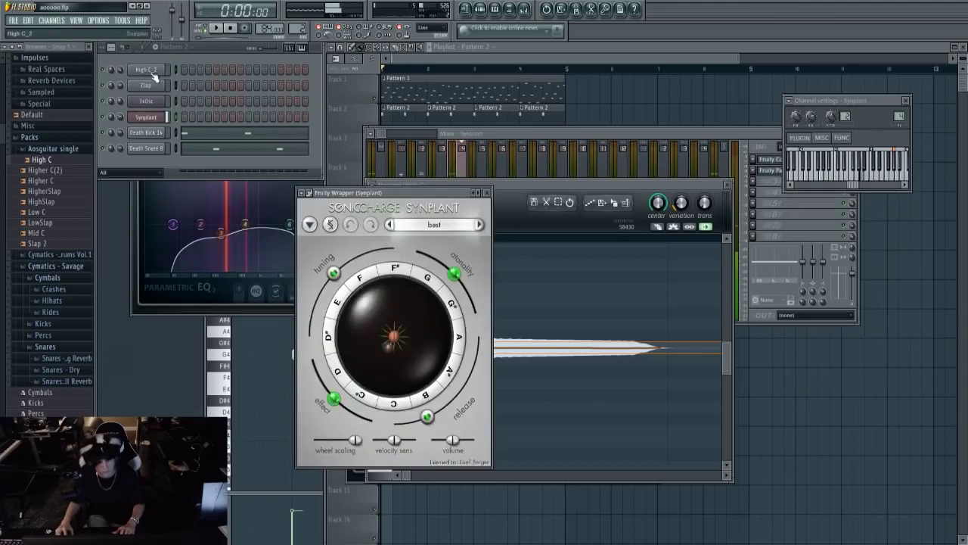
{"action": "left_click", "coordinate": [153, 71]}
{"action": "key", "text": "space"}
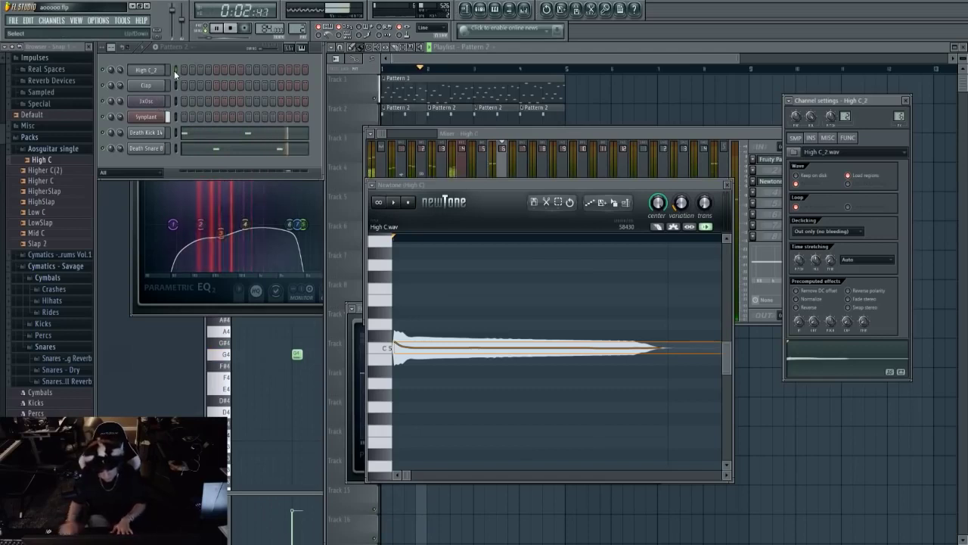
{"action": "key", "text": "space"}
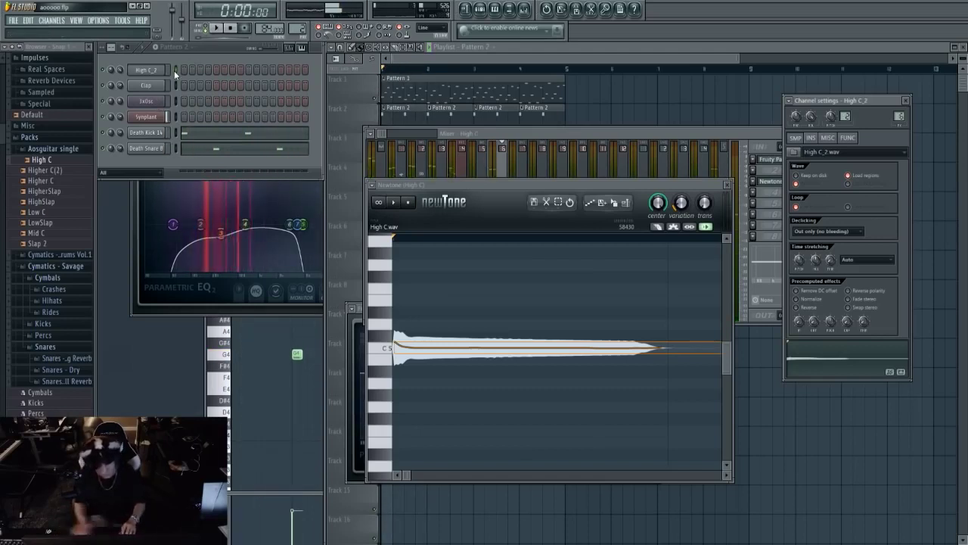
{"action": "left_click_drag", "start_coordinate": [515, 185], "coordinate": [509, 186]}
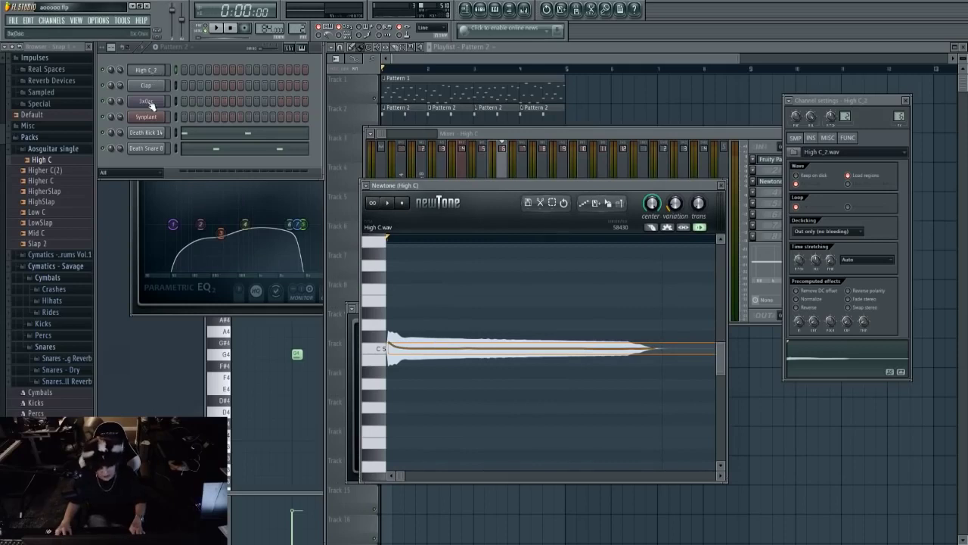
Test notes on Synplant, 3x Osc and High C_2 against the playing arrangement to check their tuning.
{"action": "left_click", "coordinate": [148, 74]}
{"action": "left_click", "coordinate": [149, 74]}
{"action": "left_click", "coordinate": [142, 117]}
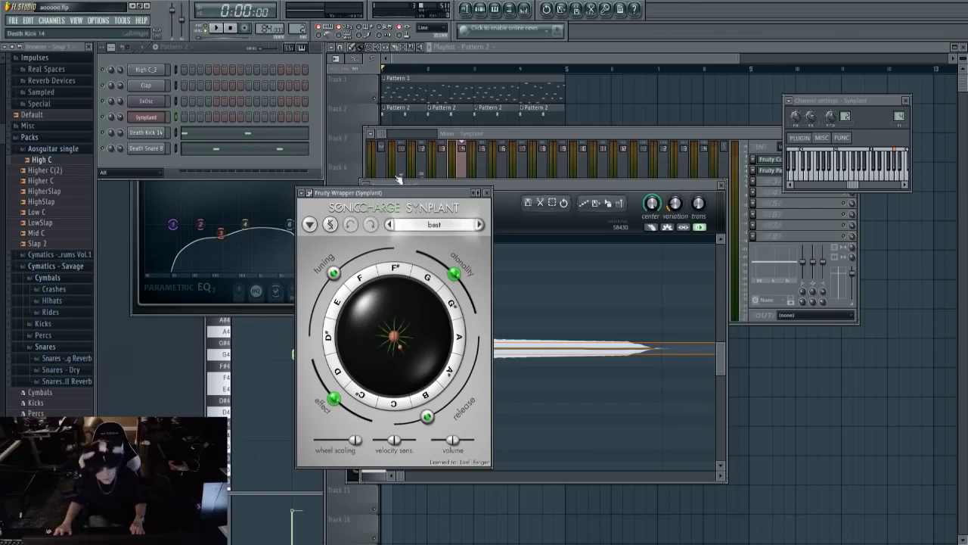
{"action": "key", "text": "e"}
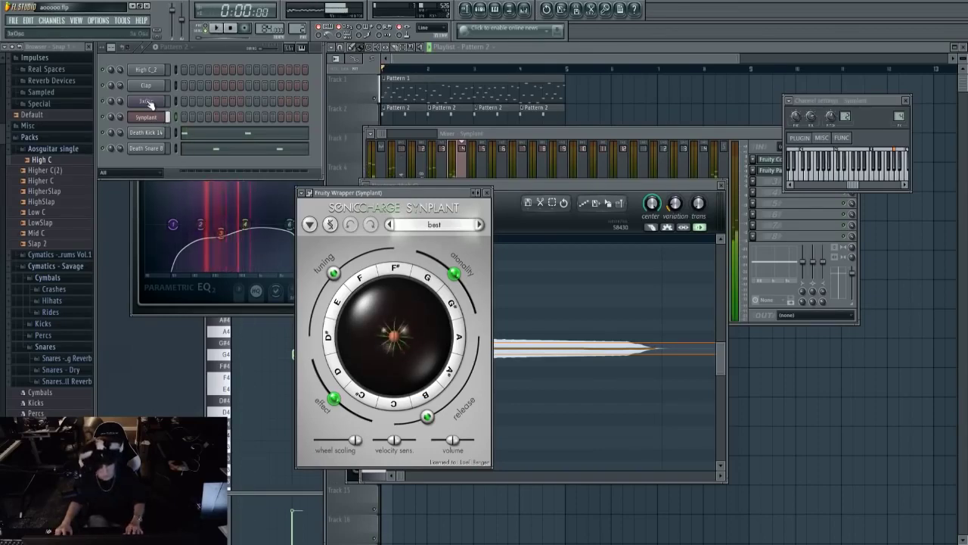
{"action": "left_click", "coordinate": [150, 102]}
{"action": "key", "text": "space"}
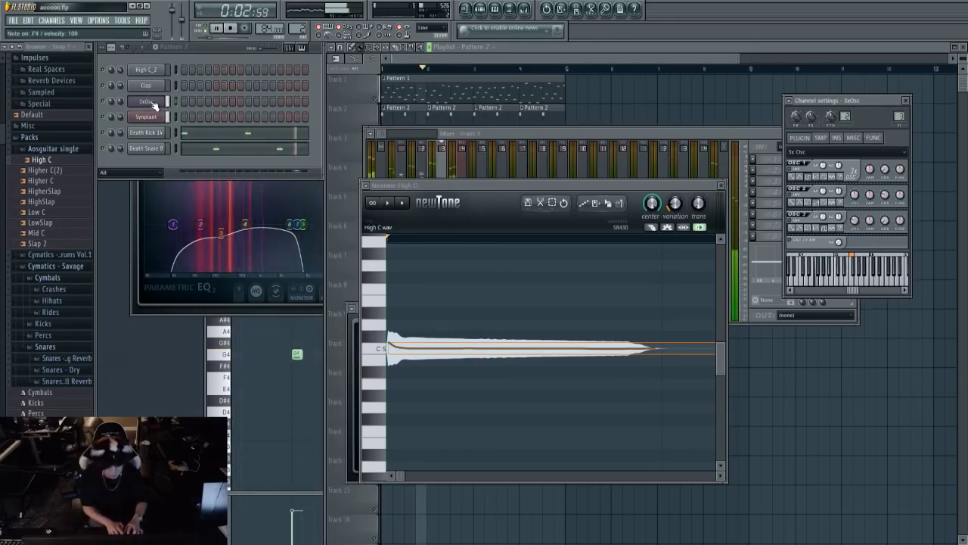
{"action": "left_click", "coordinate": [147, 70]}
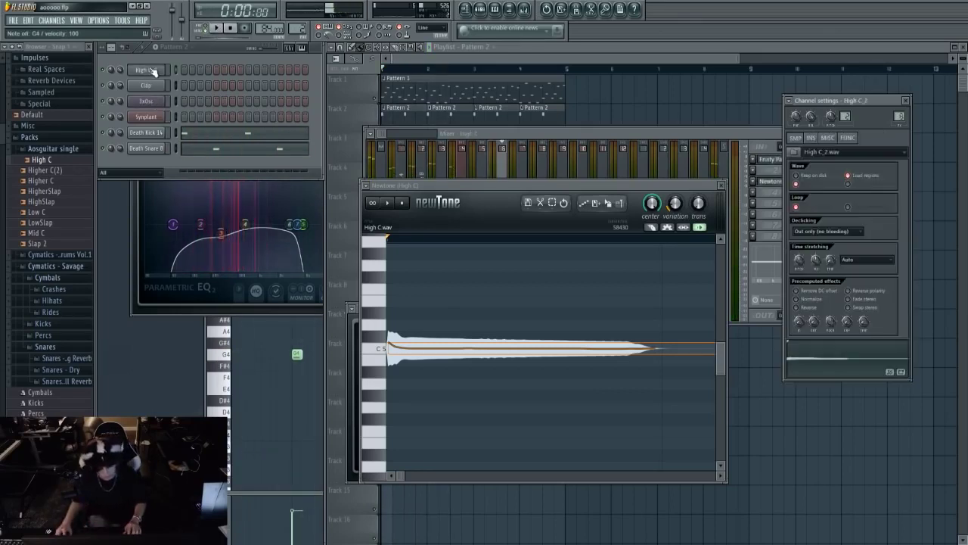
{"action": "key", "text": "space"}
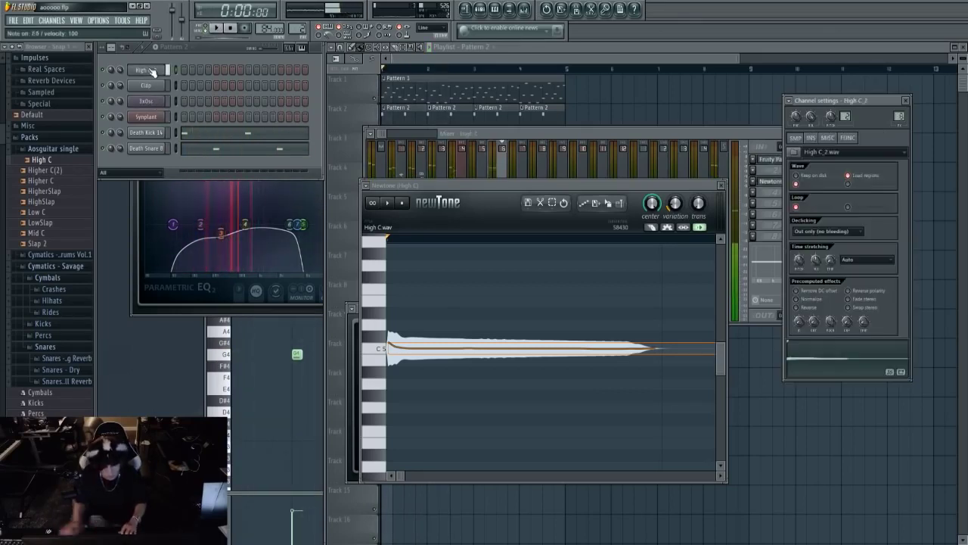
Preview the higher guitar samples and replace the Clap channel's sample with Higher C.
{"action": "left_click", "coordinate": [154, 87]}
{"action": "left_click", "coordinate": [40, 181]}
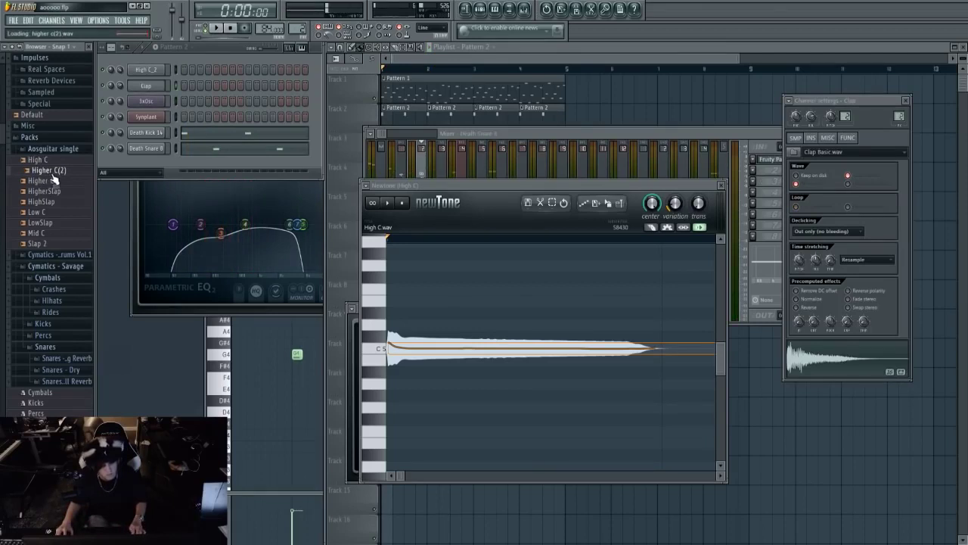
{"action": "left_click_drag", "start_coordinate": [46, 182], "coordinate": [149, 88]}
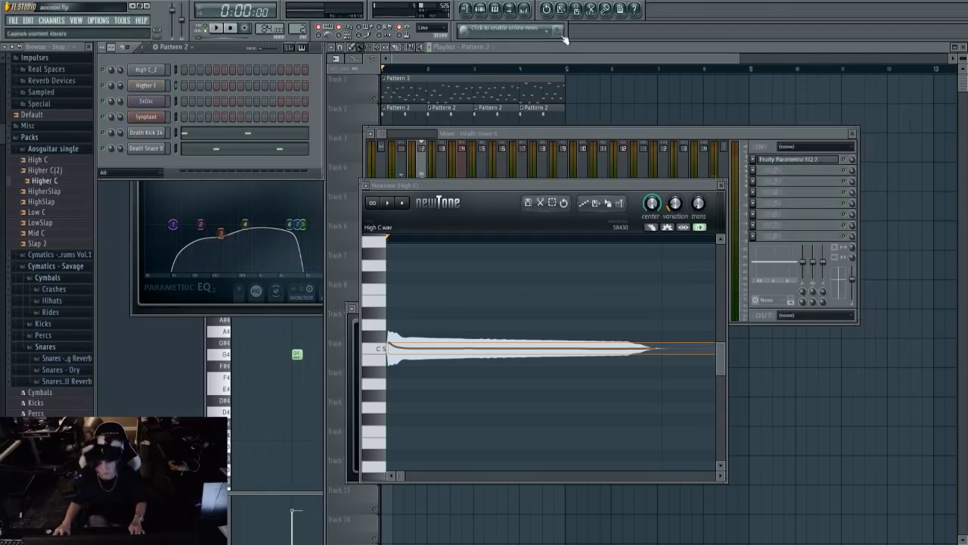
On the High C mixer track, move Fruity Parametric EQ 2 down one slot and load Edison above it.
{"action": "left_click", "coordinate": [525, 9]}
{"action": "left_click", "coordinate": [524, 174]}
{"action": "left_click", "coordinate": [501, 175]}
{"action": "left_click", "coordinate": [544, 178]}
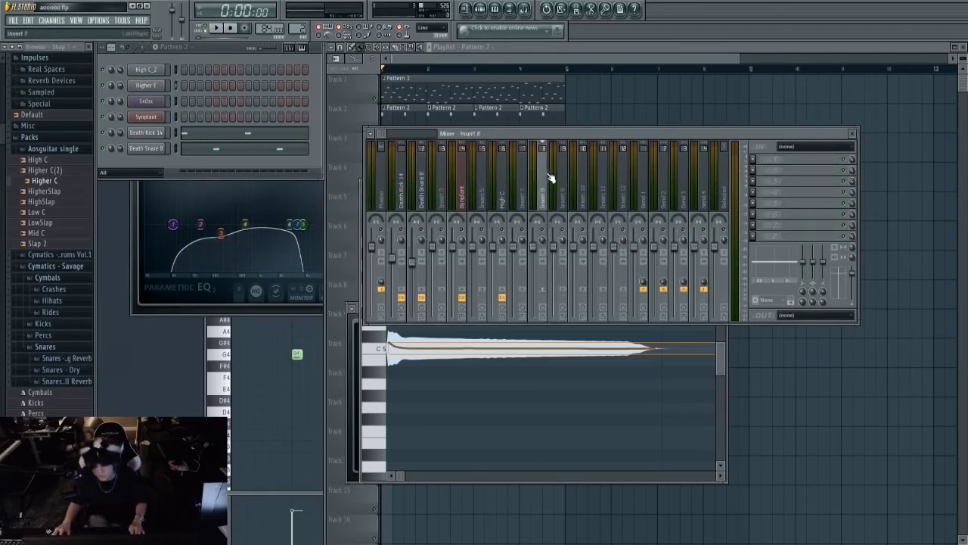
{"action": "left_click", "coordinate": [495, 179]}
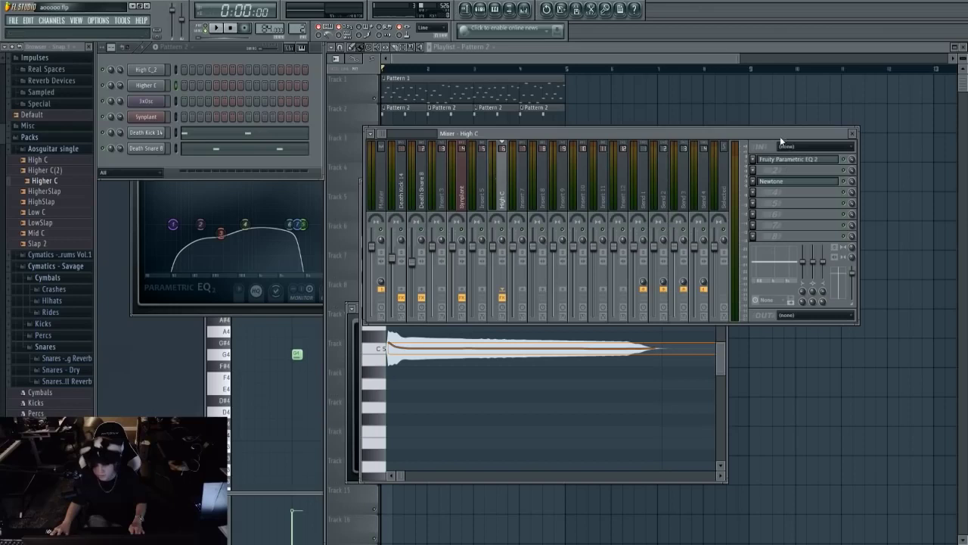
{"action": "left_click", "coordinate": [774, 160]}
{"action": "left_click", "coordinate": [773, 161]}
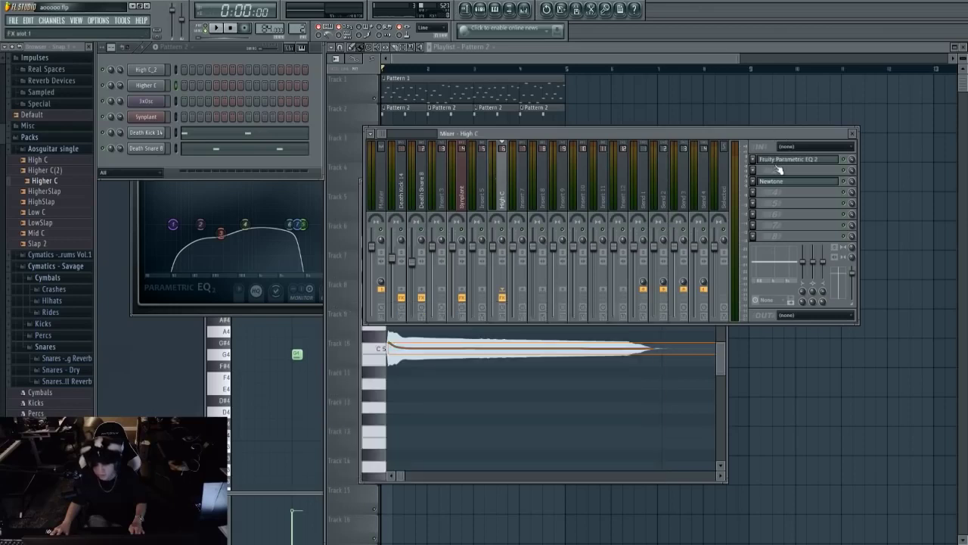
{"action": "scroll", "coordinate": [776, 166], "scroll_direction": "down", "scroll_amount": 1}
{"action": "key", "text": "ctrl+e"}
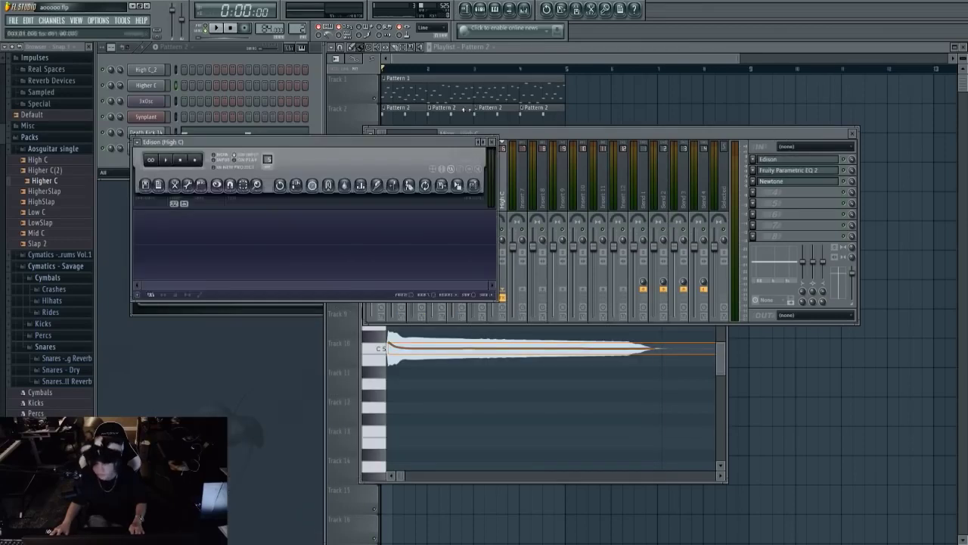
Load the Higher C sample into Edison and trim the silence before its attack.
{"action": "left_click_drag", "start_coordinate": [57, 185], "coordinate": [303, 242]}
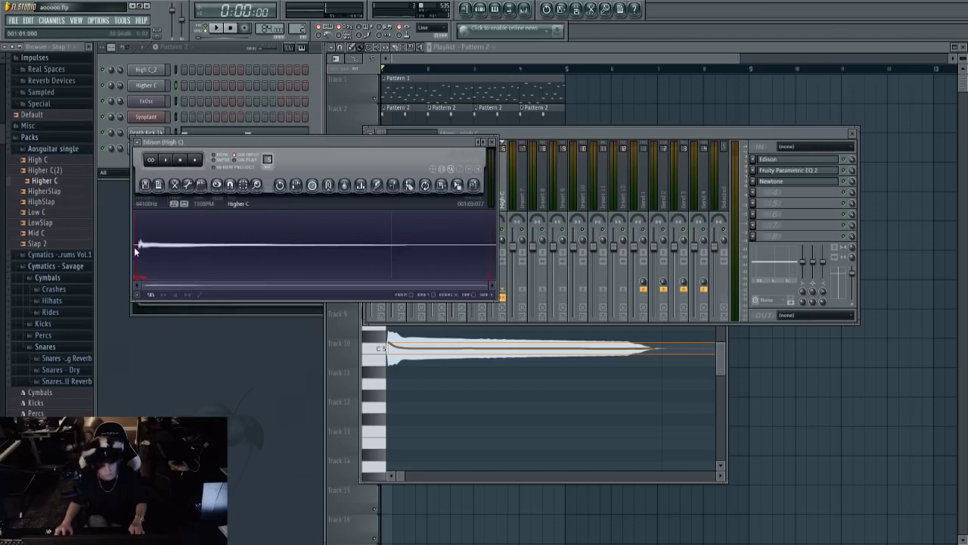
{"action": "scroll", "coordinate": [136, 249], "scroll_direction": "up", "scroll_amount": 5}
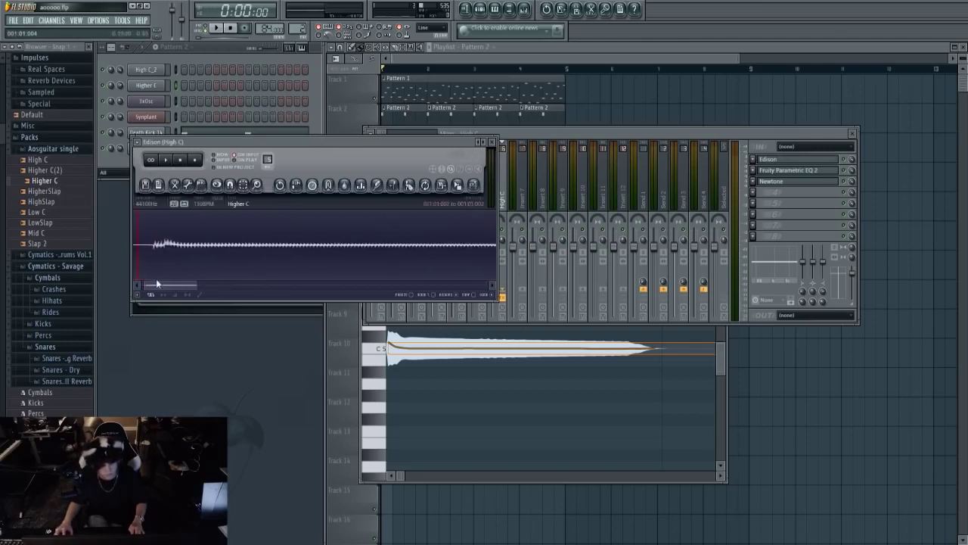
{"action": "scroll", "coordinate": [169, 250], "scroll_direction": "up", "scroll_amount": 6}
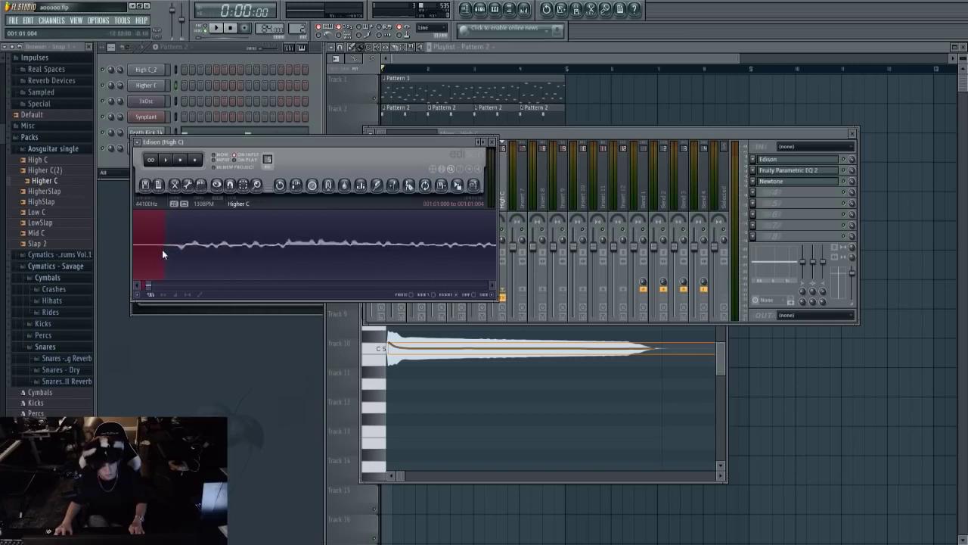
{"action": "scroll", "coordinate": [200, 246], "scroll_direction": "down", "scroll_amount": 8}
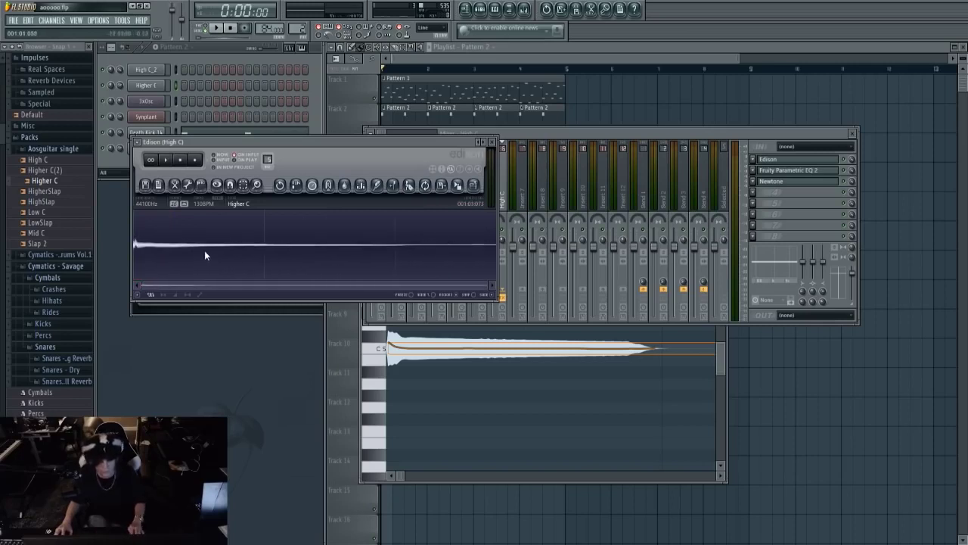
Pitch-correct the trimmed Higher C in Newtone and load the corrected audio into the Higher C channel.
{"action": "left_click", "coordinate": [796, 181]}
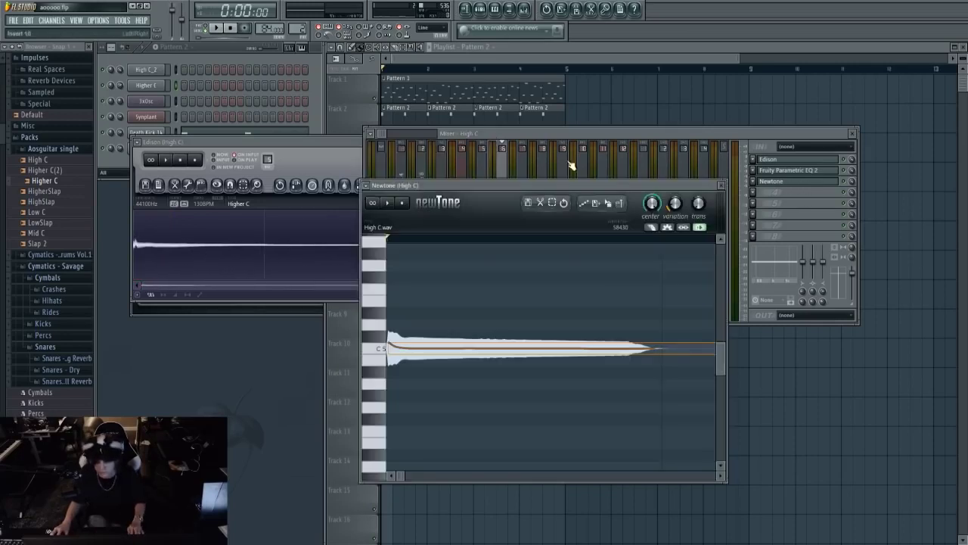
{"action": "left_click", "coordinate": [354, 141]}
{"action": "left_click_drag", "start_coordinate": [457, 186], "coordinate": [561, 320]}
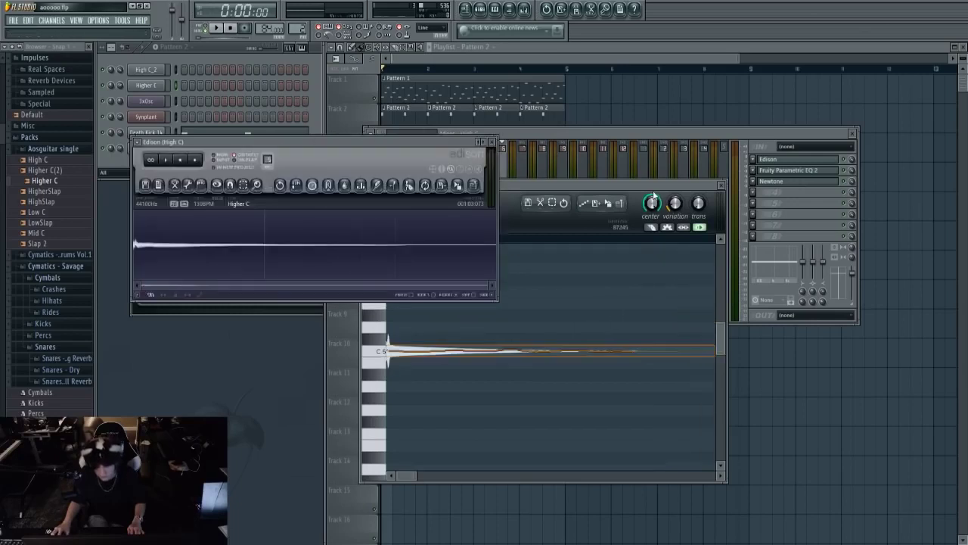
{"action": "left_click_drag", "start_coordinate": [675, 204], "coordinate": [675, 227]}
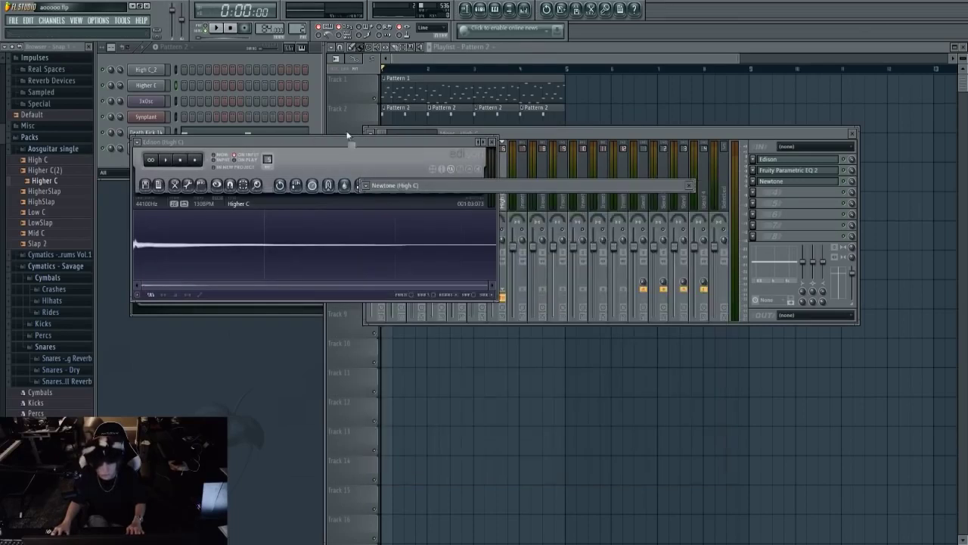
Set the Higher C_2 channel's root note to A5.
{"action": "left_click", "coordinate": [150, 102]}
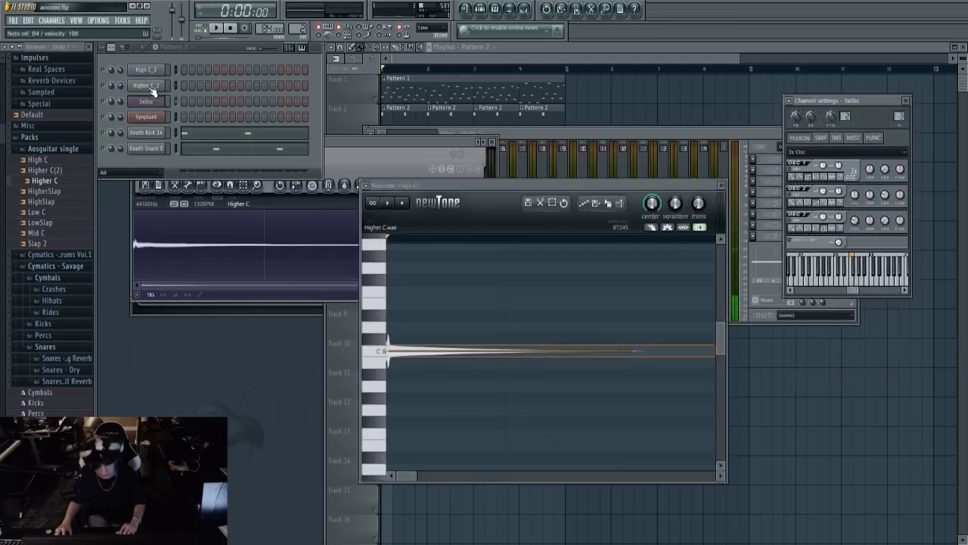
{"action": "left_click", "coordinate": [148, 85]}
{"action": "left_click", "coordinate": [831, 139]}
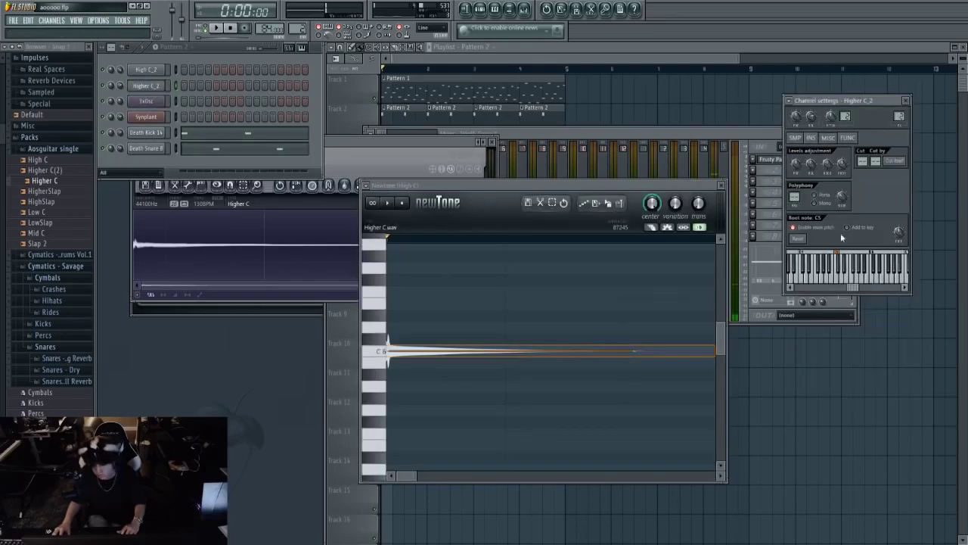
{"action": "left_click", "coordinate": [795, 138]}
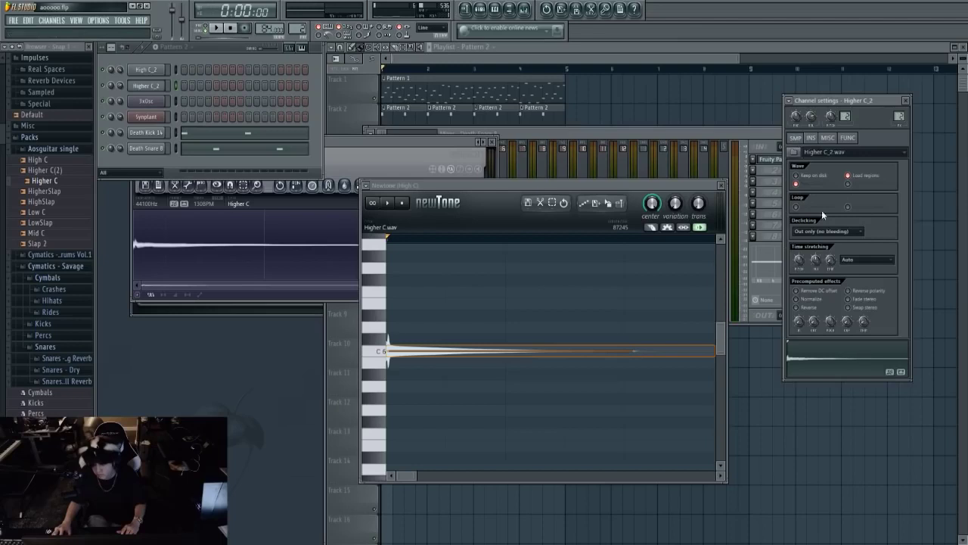
{"action": "left_click", "coordinate": [828, 138]}
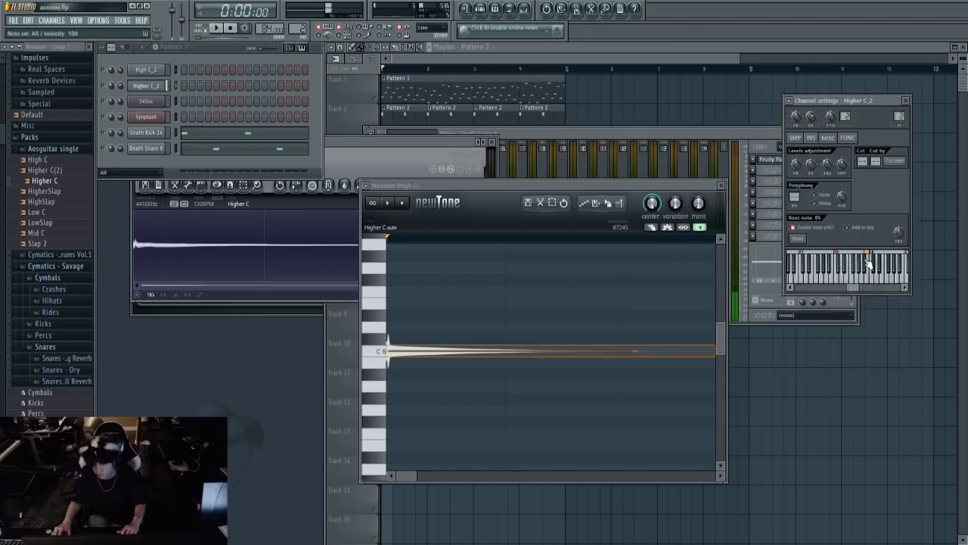
{"action": "right_click", "coordinate": [868, 263]}
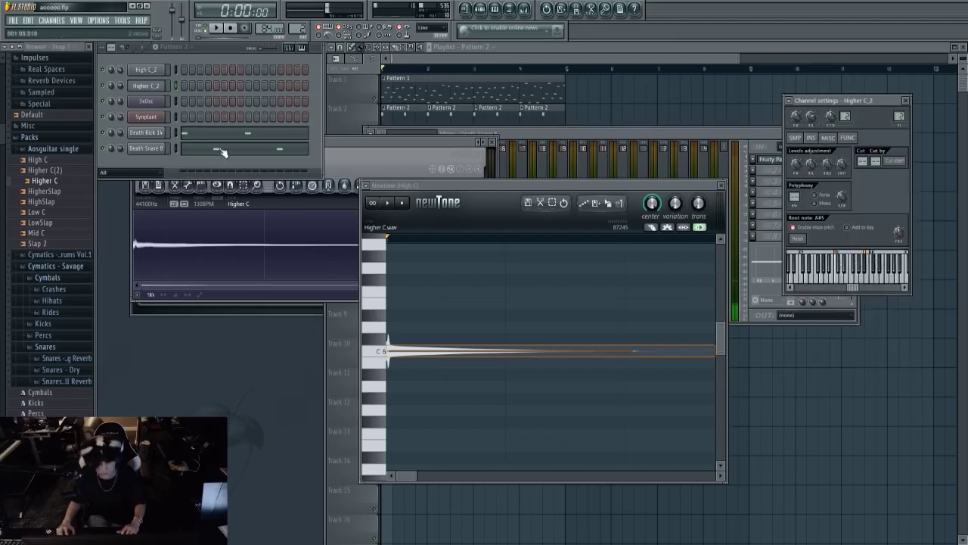
Test notes on Synplant, 3x Osc and Higher C_2 to compare their tuning.
{"action": "left_click", "coordinate": [160, 119]}
{"action": "left_click", "coordinate": [156, 103]}
{"action": "left_click", "coordinate": [156, 87]}
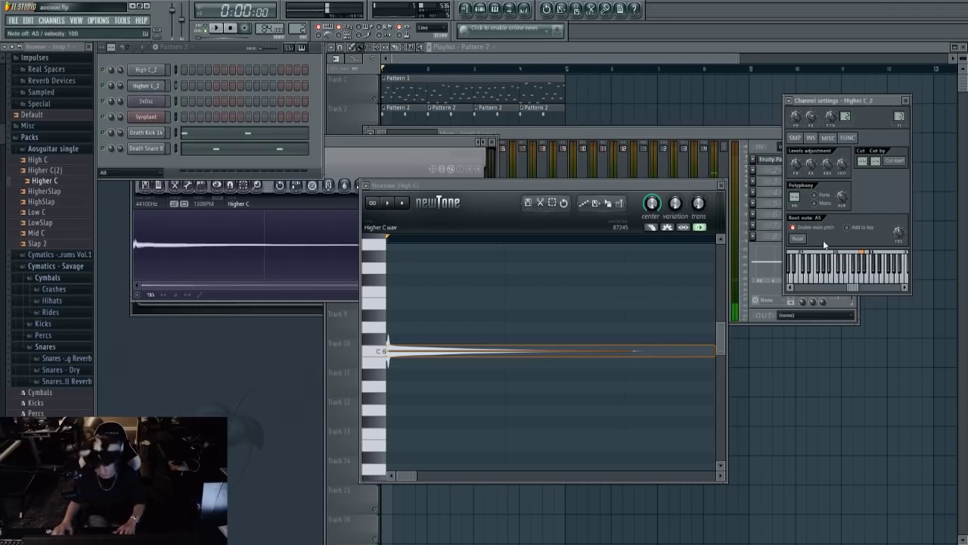
Enable the instrument envelope on Higher C_2 and audition the channel against the playing arrangement.
{"action": "left_click", "coordinate": [803, 139]}
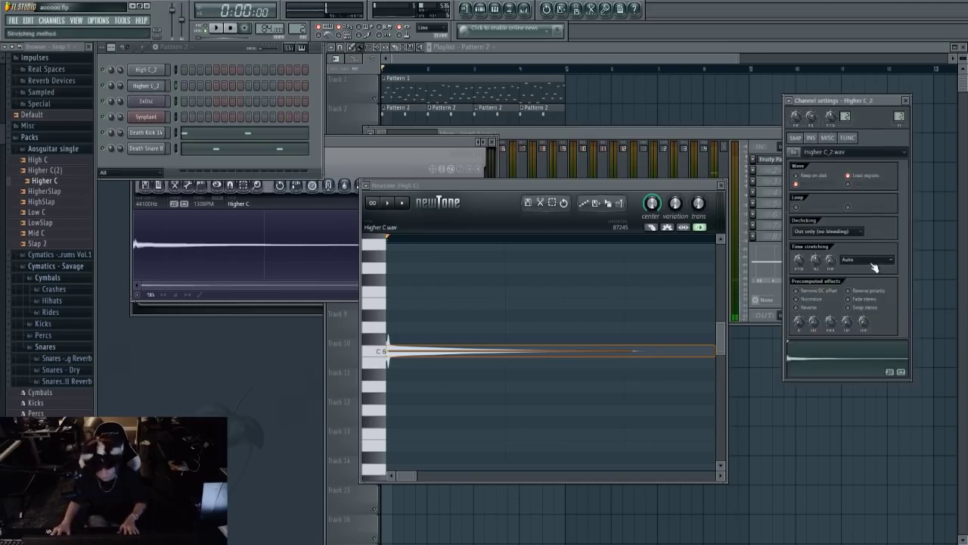
{"action": "left_click", "coordinate": [811, 137]}
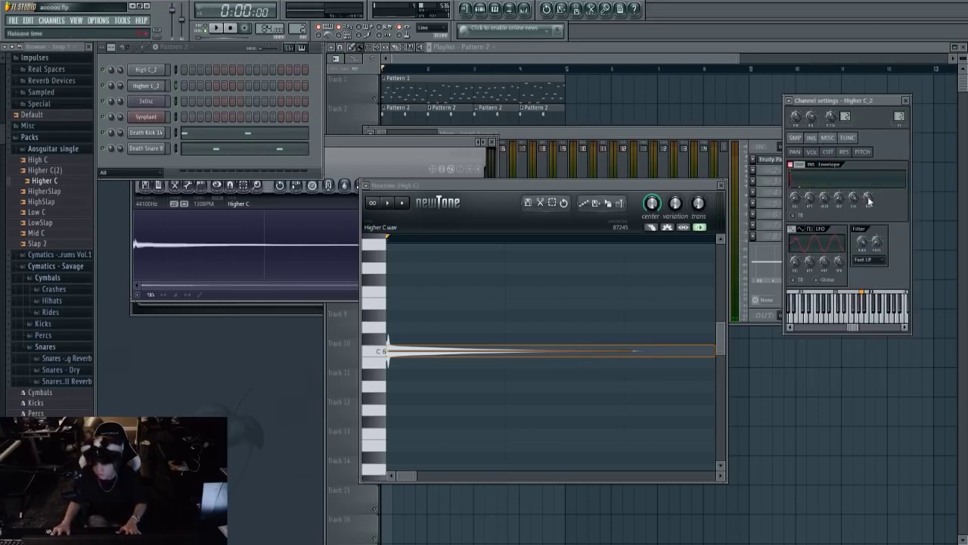
{"action": "key", "text": "space"}
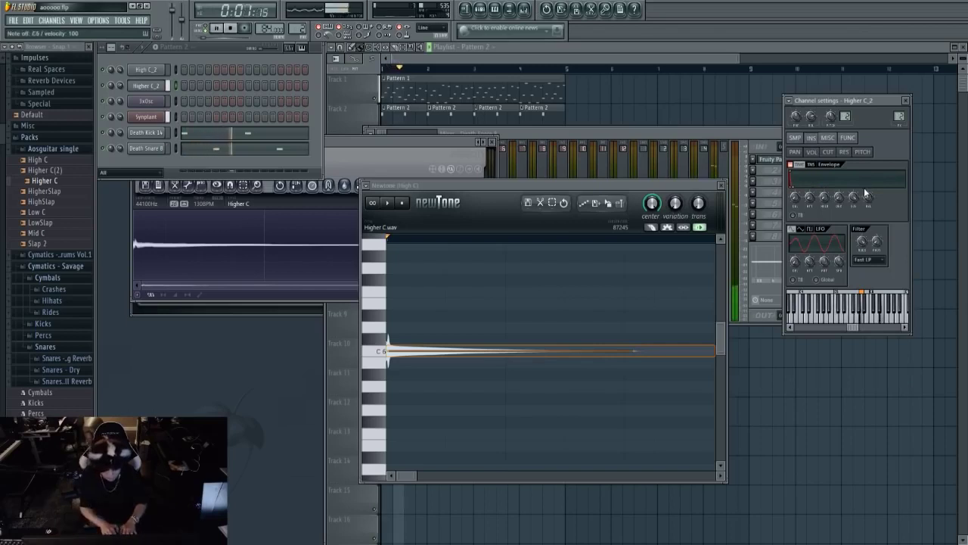
{"action": "key", "text": "space"}
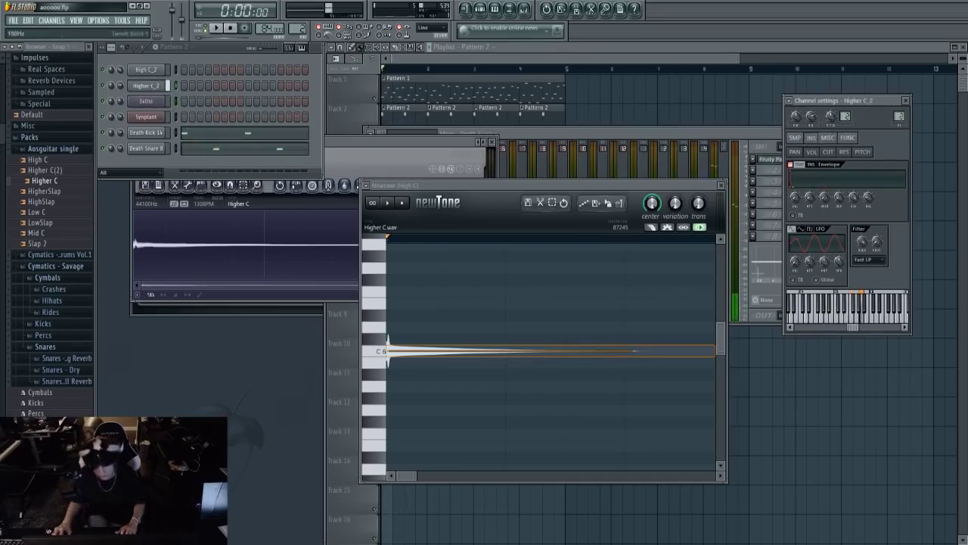
Lower the root note of Higher C_2 and check its tuning against the playing arrangement.
{"action": "left_click", "coordinate": [864, 300]}
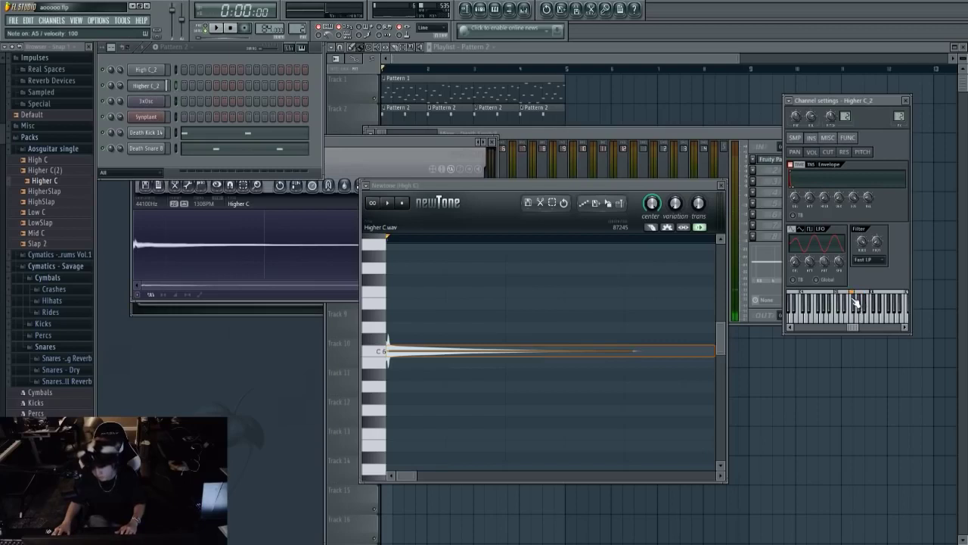
{"action": "key", "text": "space"}
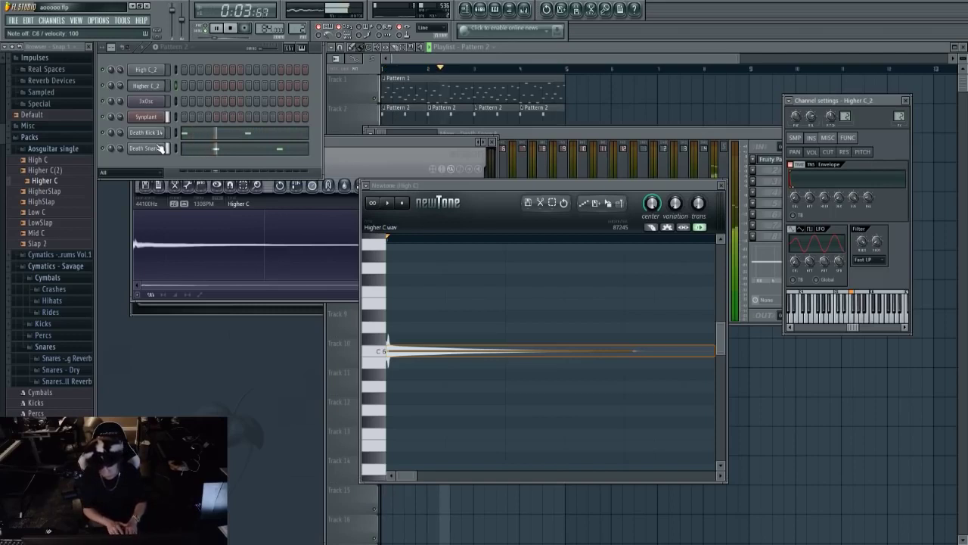
{"action": "key", "text": "space"}
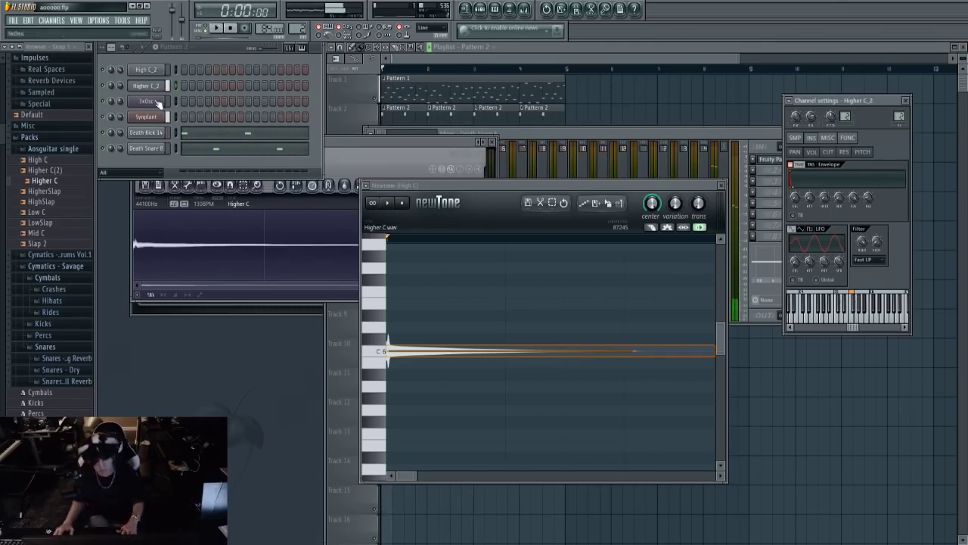
Place an empty Pattern 3 at the start of playlist track 3 and open its piano roll for Higher C_2.
{"action": "left_click_drag", "start_coordinate": [299, 29], "coordinate": [299, 19]}
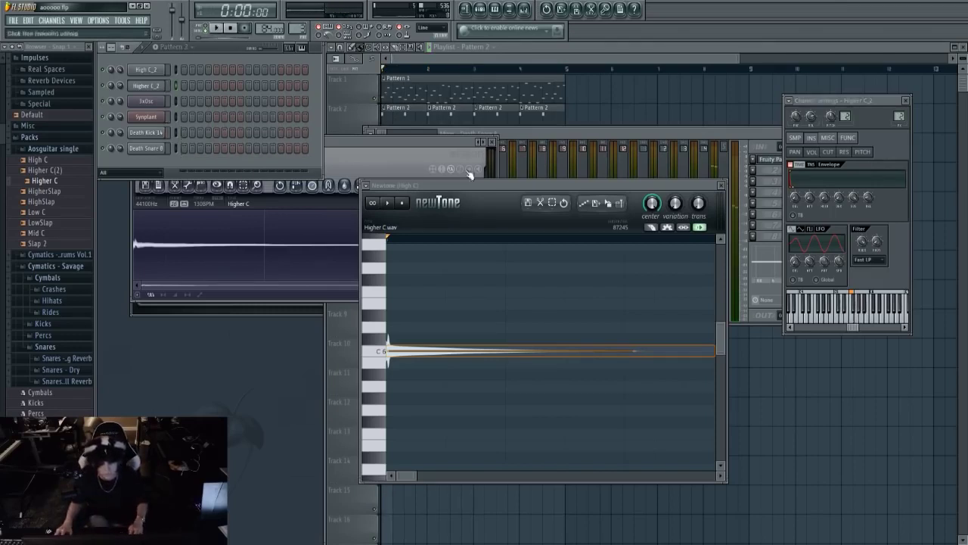
{"action": "key", "text": "F5"}
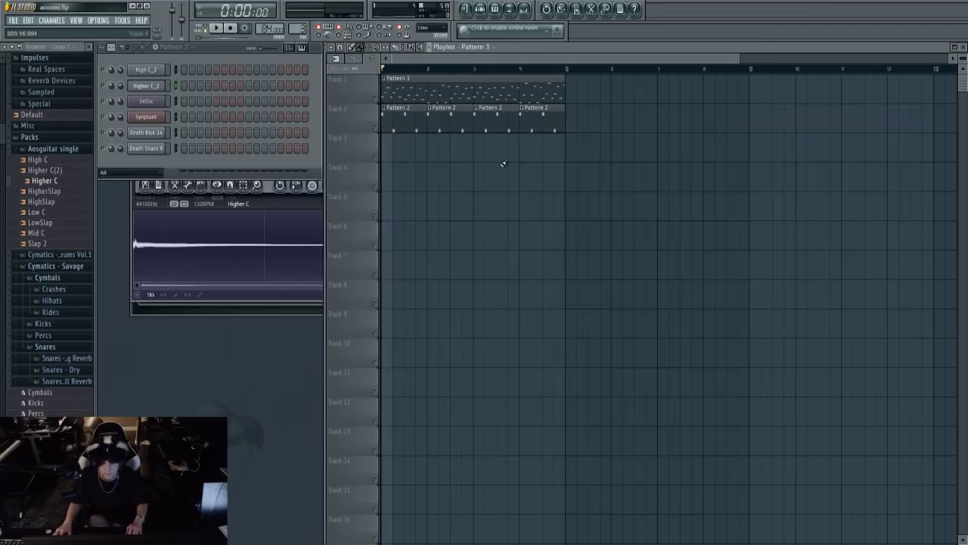
{"action": "left_click", "coordinate": [401, 148]}
{"action": "left_click", "coordinate": [496, 9]}
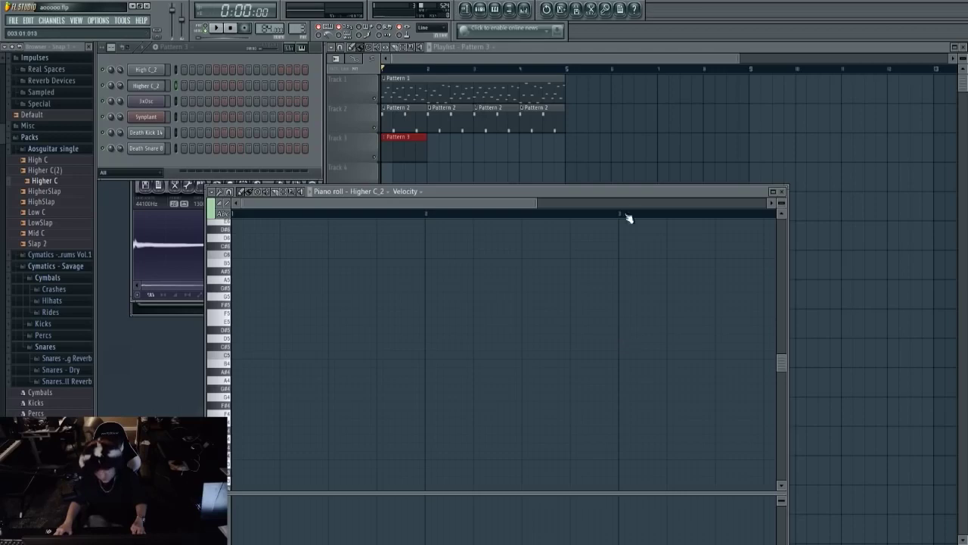
{"action": "left_click_drag", "start_coordinate": [622, 195], "coordinate": [629, 172]}
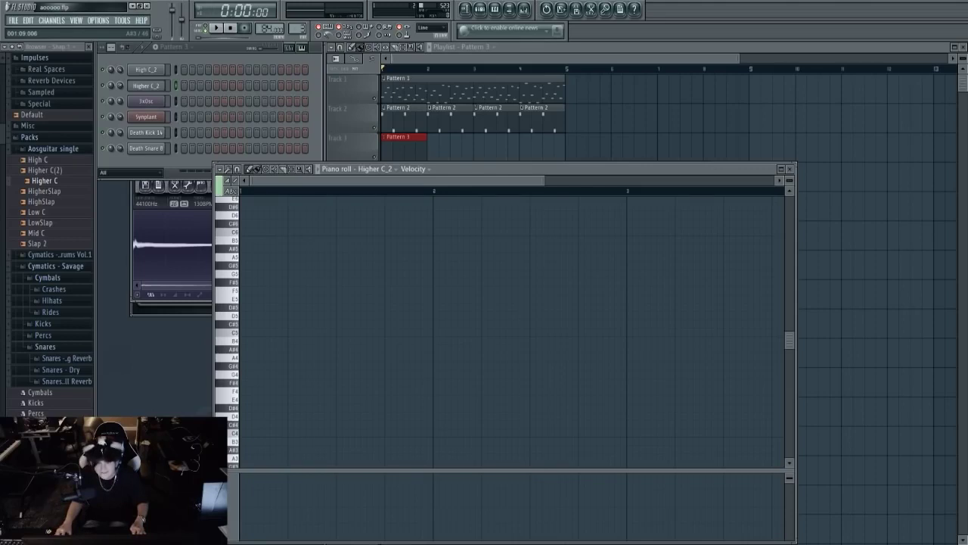
Play back the arrangement from the playlist and briefly view the Higher C_2 channel settings.
{"action": "left_click", "coordinate": [702, 138]}
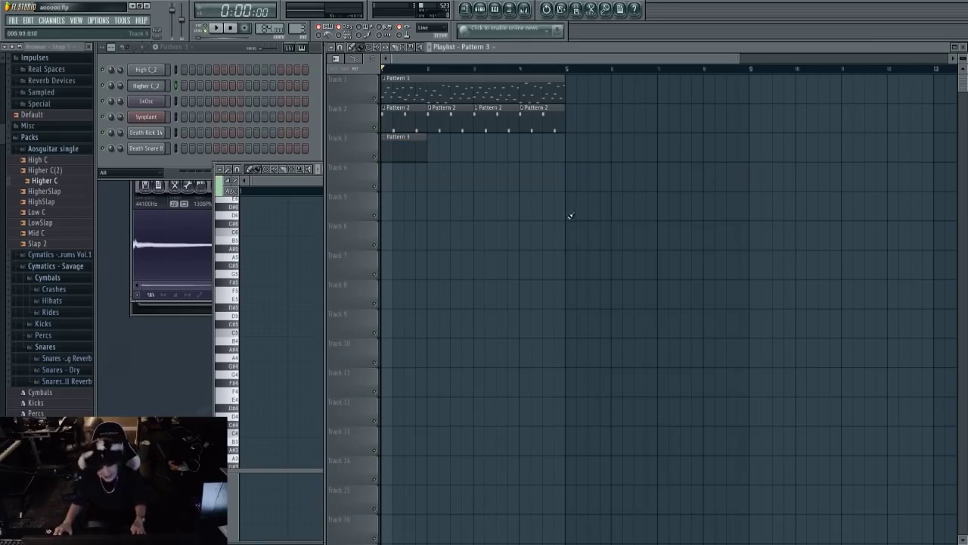
{"action": "key", "text": "space"}
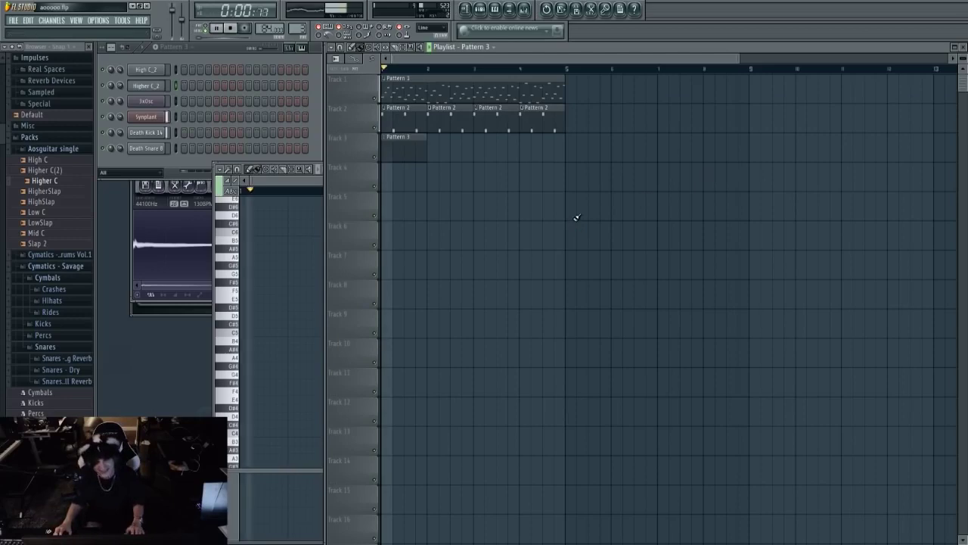
{"action": "left_click", "coordinate": [151, 87]}
{"action": "key", "text": "space"}
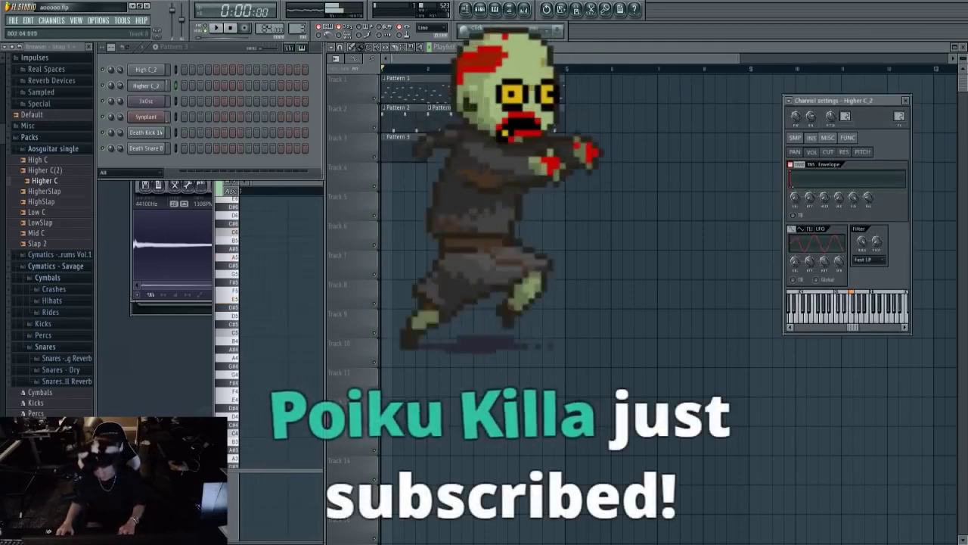
{"action": "left_click", "coordinate": [153, 87]}
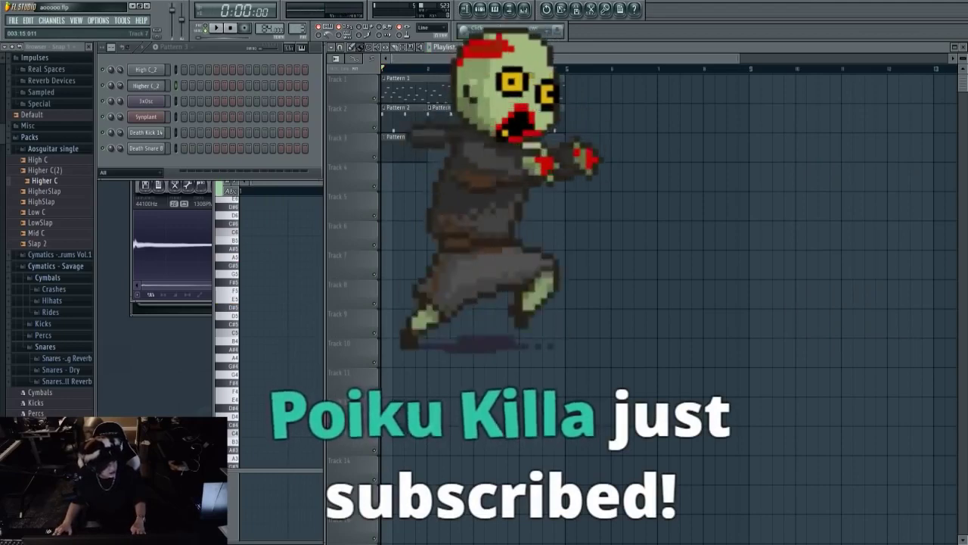
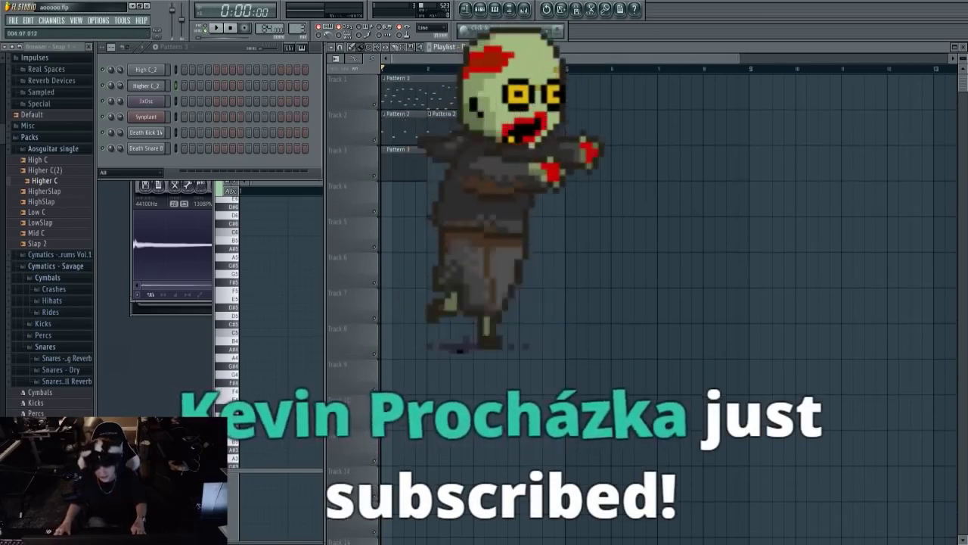
Play back the arrangement, open the Higher C_2 channel settings and audition notes on that channel.
{"action": "key", "text": "space"}
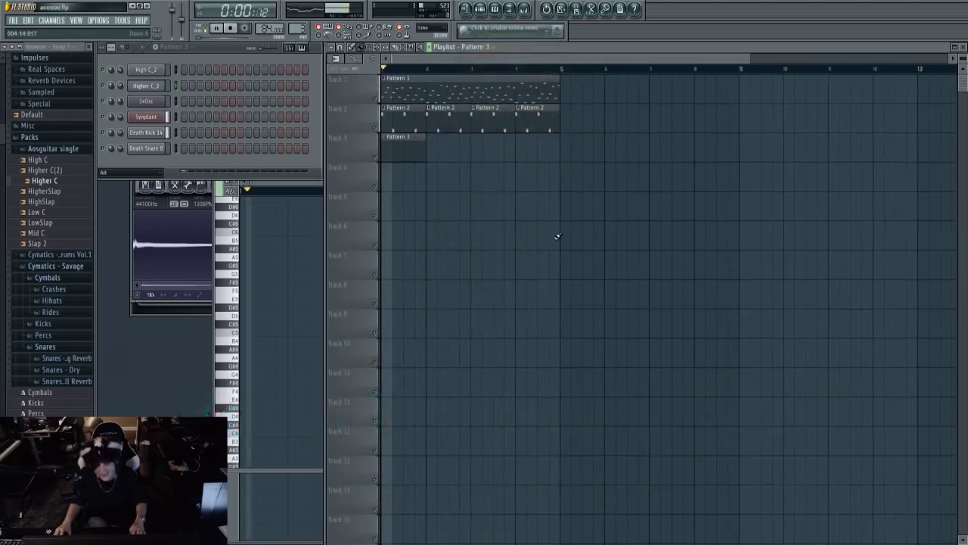
{"action": "scroll", "coordinate": [476, 66], "scroll_direction": "up", "scroll_amount": 2}
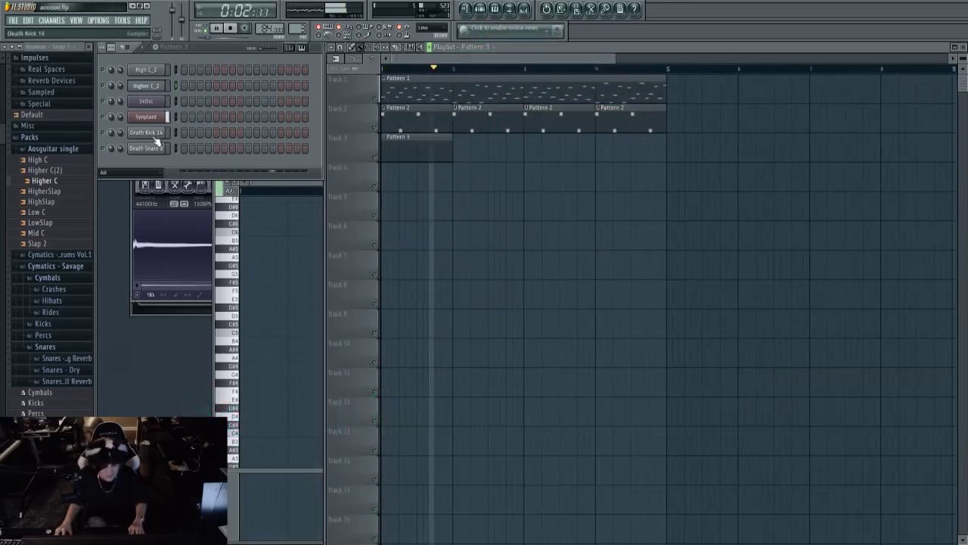
{"action": "left_click", "coordinate": [155, 87]}
{"action": "key", "text": "space"}
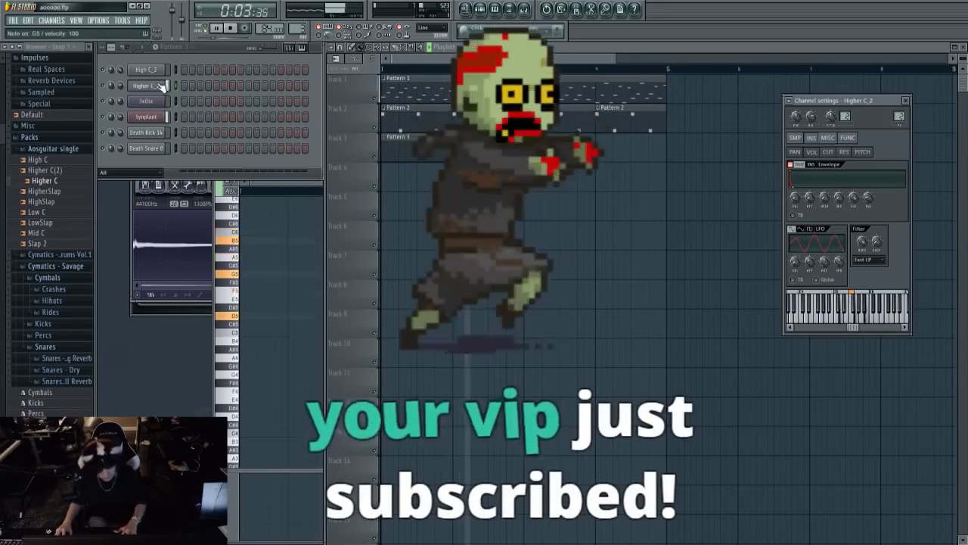
{"action": "key", "text": "space"}
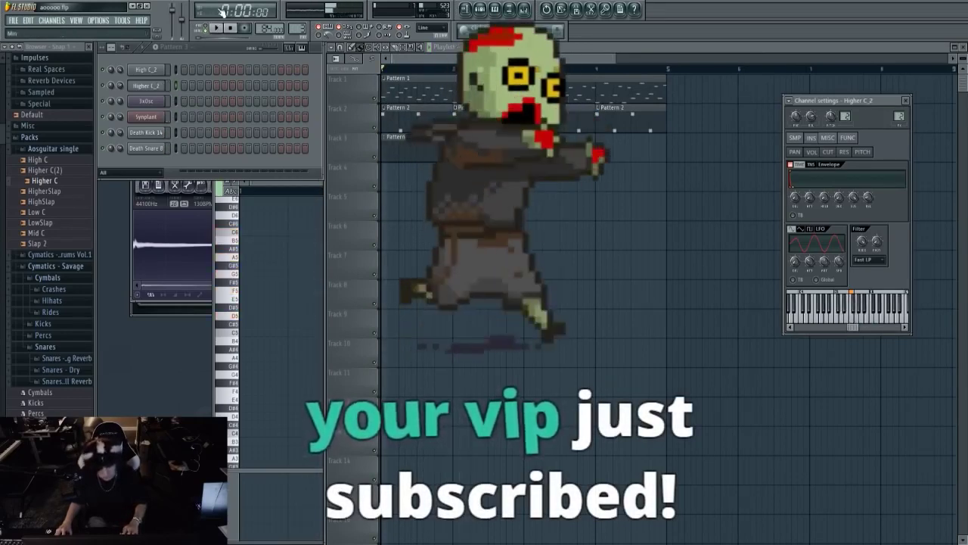
In the Higher C_2 piano roll, enter short E5–A5–C6 chords on the first two offbeats of bar 1.
{"action": "left_click", "coordinate": [503, 11]}
{"action": "left_click", "coordinate": [502, 11]}
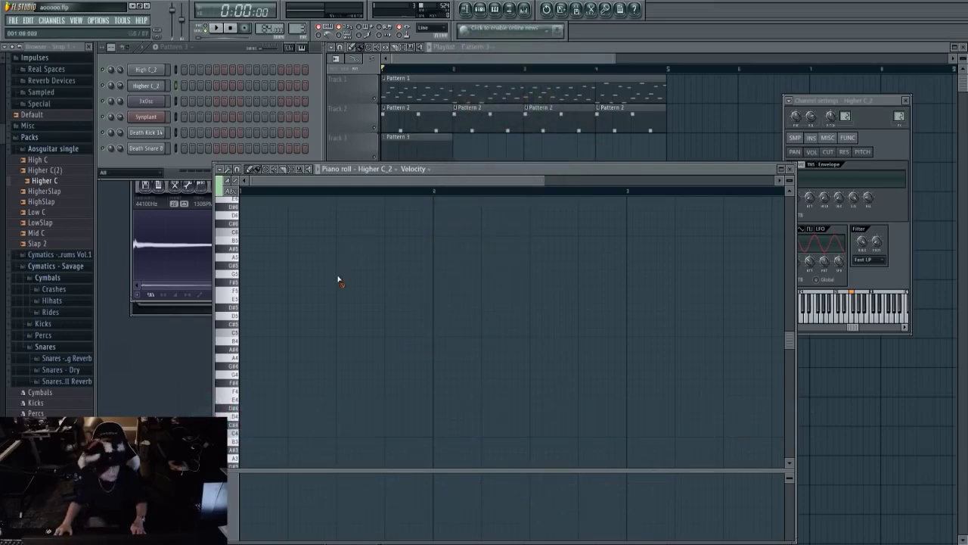
{"action": "left_click", "coordinate": [264, 300]}
{"action": "left_click", "coordinate": [266, 257]}
{"action": "left_click", "coordinate": [266, 231]}
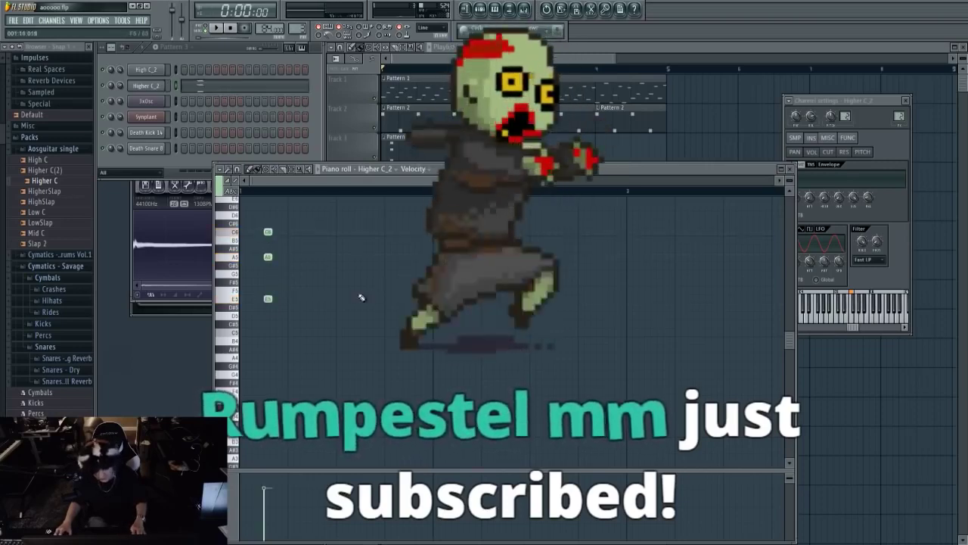
{"action": "left_click", "coordinate": [317, 298]}
{"action": "left_click", "coordinate": [316, 256]}
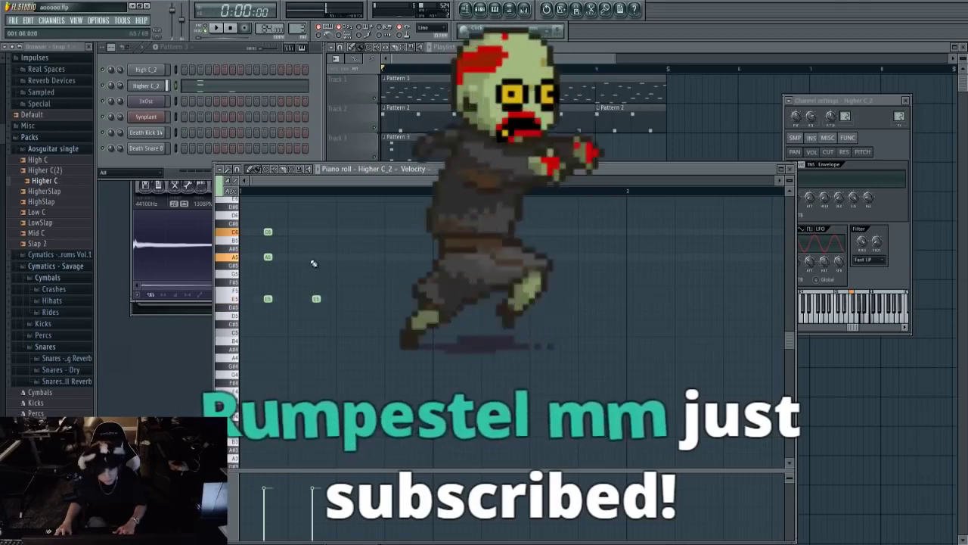
{"action": "left_click", "coordinate": [316, 231]}
Try E5 and A5 on the third offbeat of bar 1 and check them against the arrangement.
{"action": "left_click", "coordinate": [365, 298]}
{"action": "left_click", "coordinate": [365, 256]}
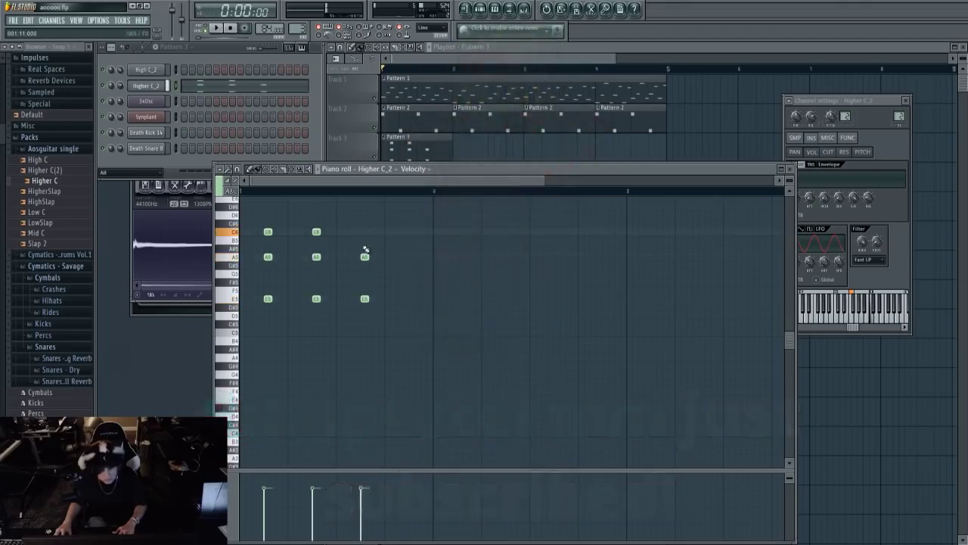
{"action": "key", "text": "F5"}
{"action": "key", "text": "space"}
{"action": "key", "text": "F7"}
{"action": "key", "text": "space"}
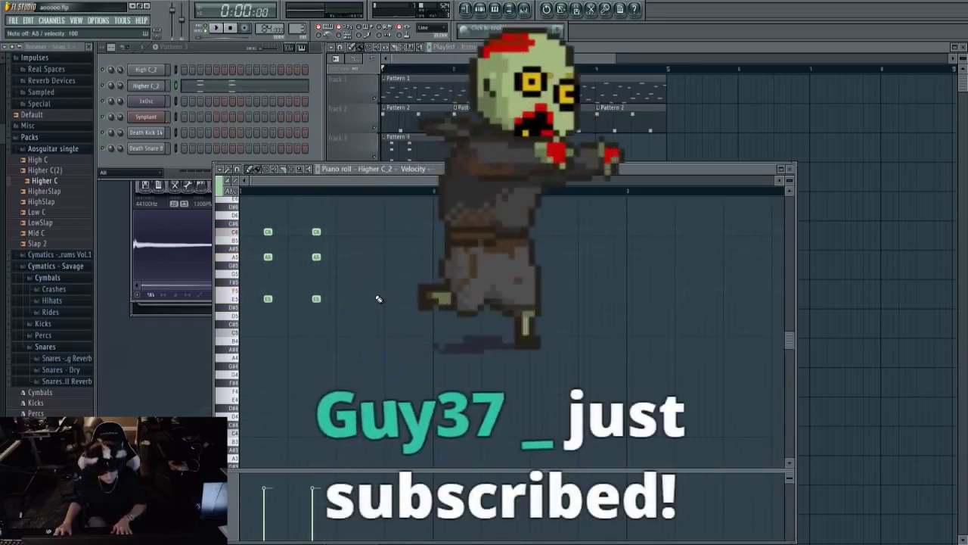
Enter short F5–A5–C6 chords on the third and fourth offbeats of bar 1.
{"action": "left_click", "coordinate": [365, 289]}
{"action": "left_click", "coordinate": [365, 257]}
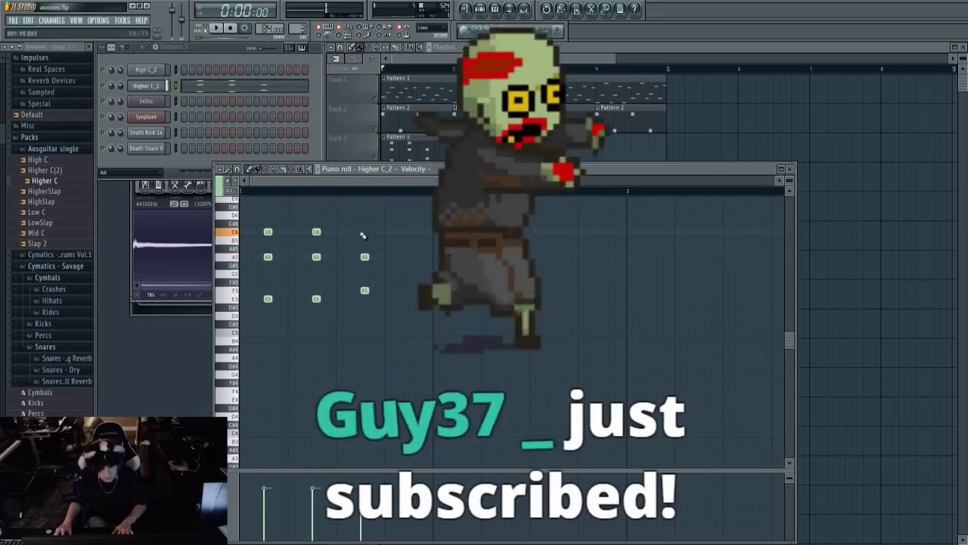
{"action": "left_click", "coordinate": [365, 232]}
{"action": "left_click", "coordinate": [413, 290]}
{"action": "left_click", "coordinate": [413, 256]}
{"action": "left_click", "coordinate": [413, 232]}
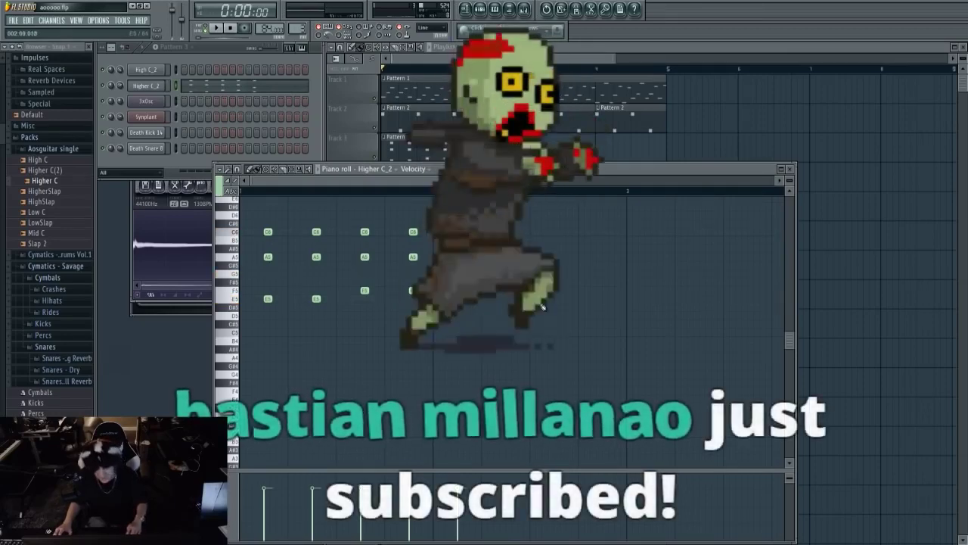
Fill bar 2's offbeats with two E5–G5–C6 chords and two D5–G5–B5 chords, and play back the arrangement.
{"action": "left_click", "coordinate": [510, 299]}
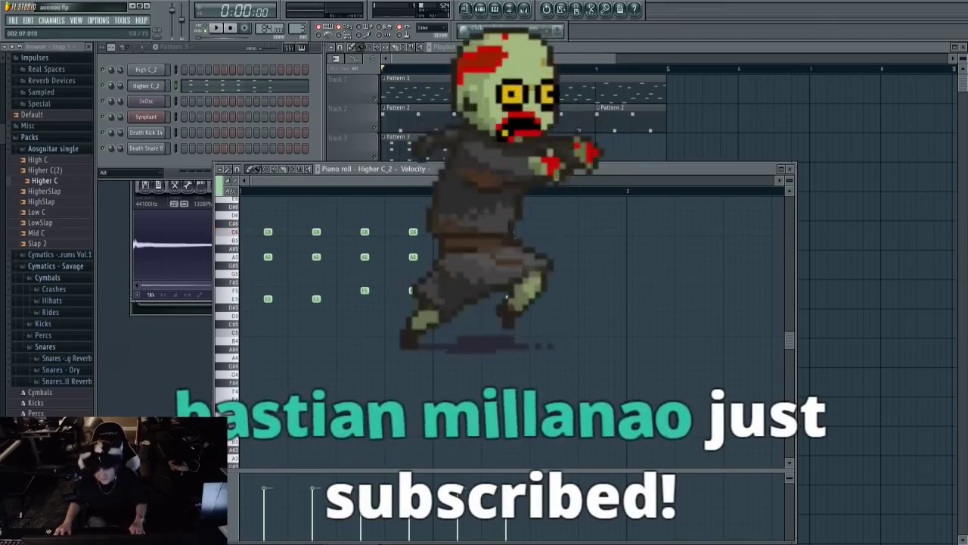
{"action": "left_click", "coordinate": [557, 315]}
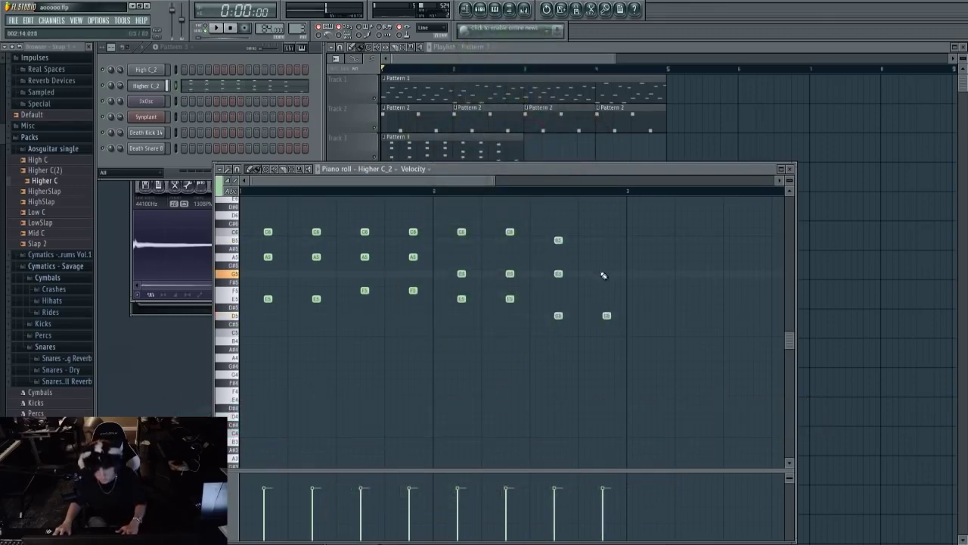
{"action": "key", "text": "space"}
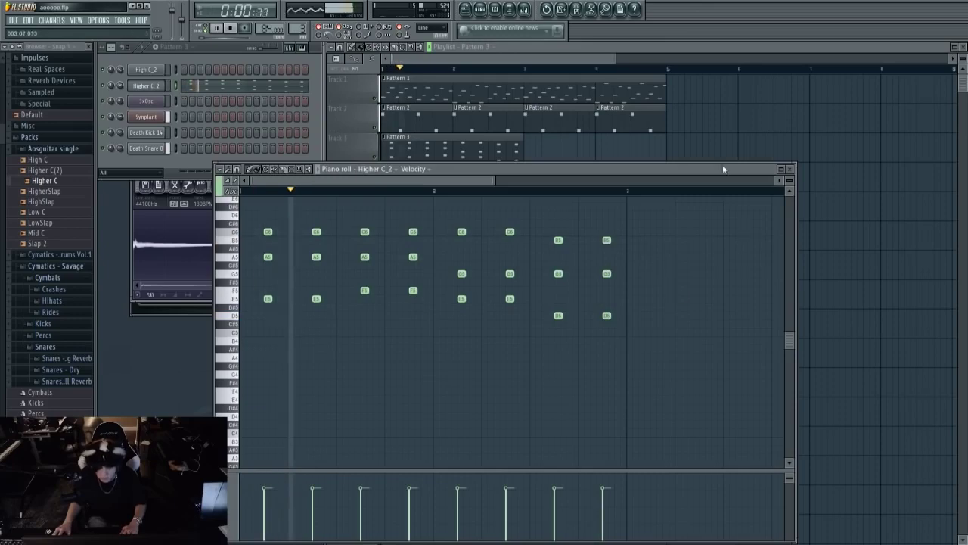
{"action": "key", "text": "F5"}
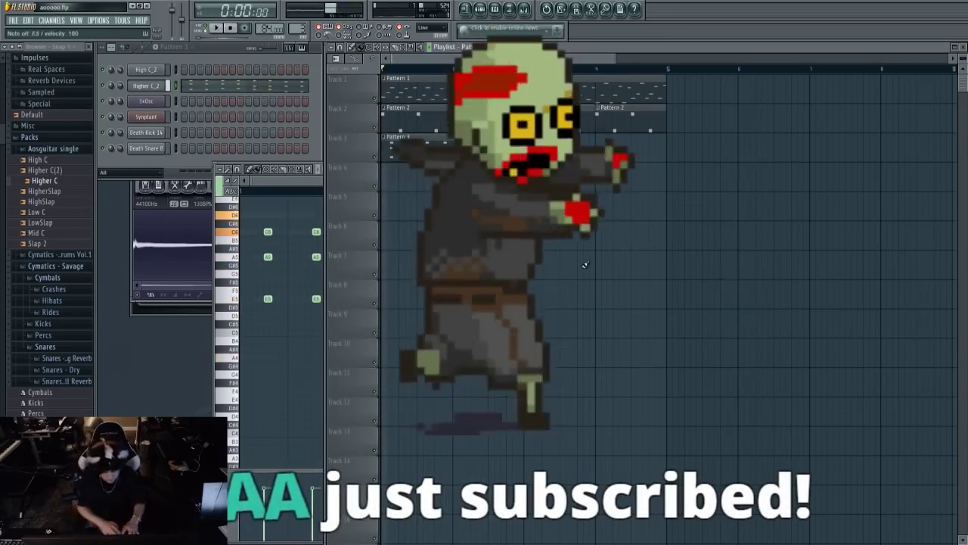
{"action": "key", "text": "space"}
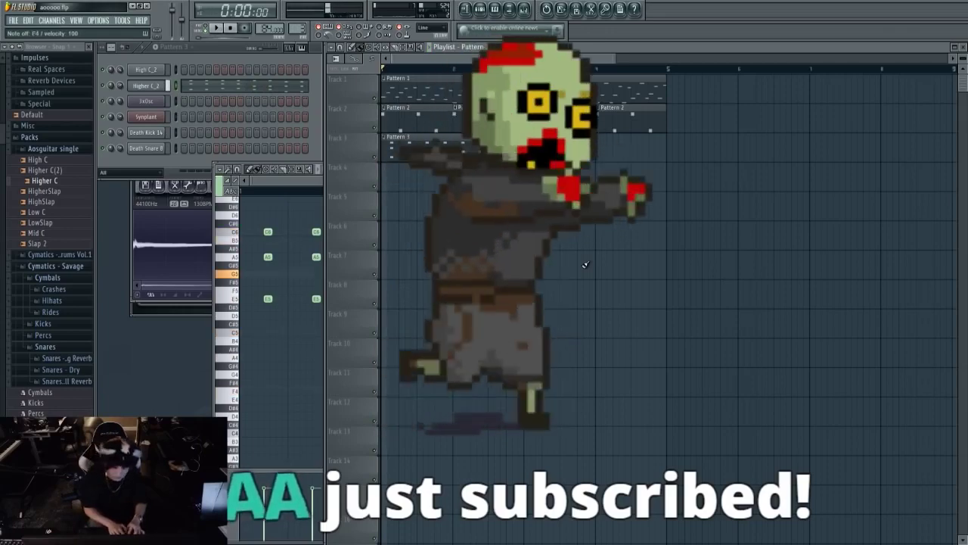
Revoice the bar 2 chords by lowering their top notes an octave, C6 to C5 and B5 to B4, while auditioning them.
{"action": "key", "text": "t"}
{"action": "key", "text": "e"}
{"action": "key", "text": "q"}
{"action": "key", "text": "F7"}
{"action": "mouse_move", "coordinate": [391, 180]}
{"action": "left_mouse_down"}
{"action": "mouse_move", "coordinate": [479, 182]}
{"action": "mouse_move", "coordinate": [394, 184]}
{"action": "left_mouse_up"}
{"action": "scroll", "coordinate": [446, 310], "scroll_direction": "up", "scroll_amount": 2}
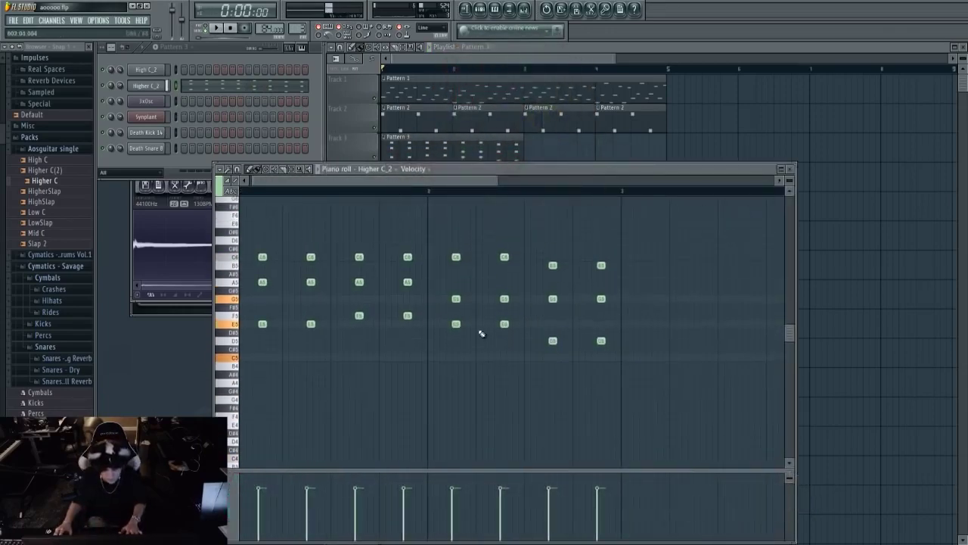
{"action": "key", "text": "space"}
{"action": "left_click", "coordinate": [456, 358]}
{"action": "left_click_drag", "start_coordinate": [505, 257], "coordinate": [504, 353]}
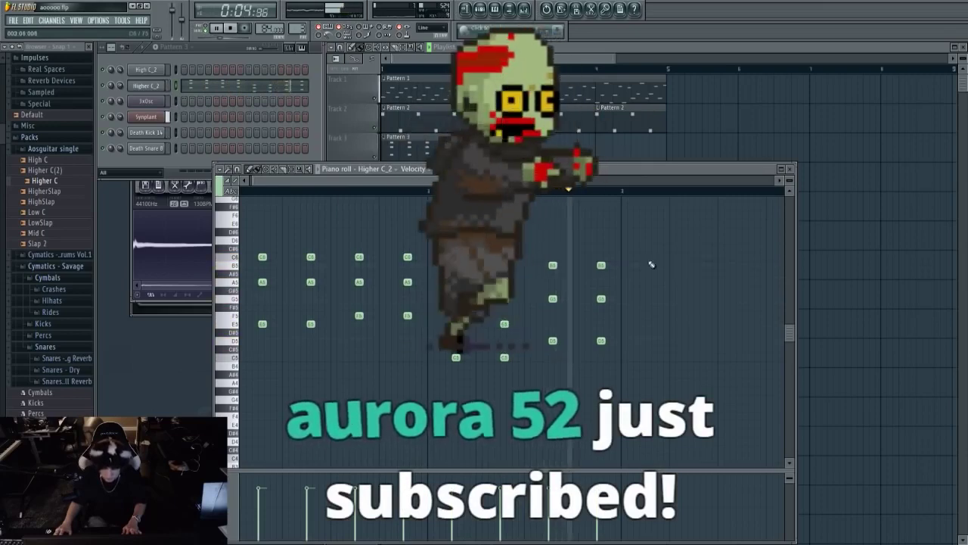
{"action": "key", "text": "space"}
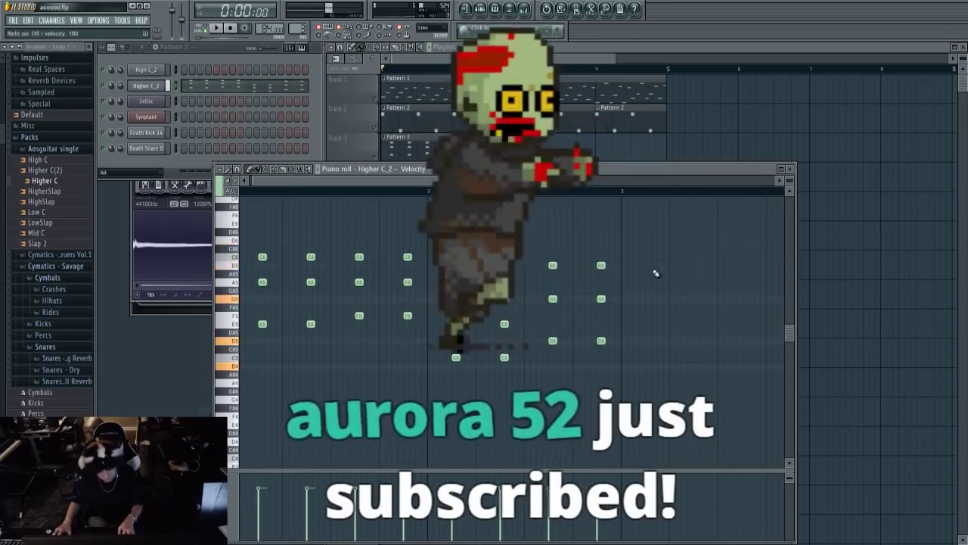
{"action": "key", "text": "space"}
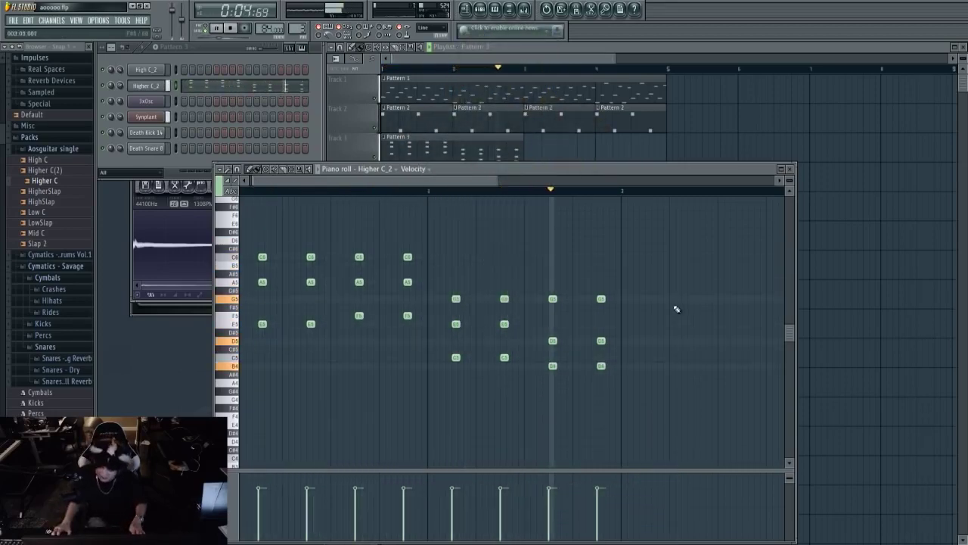
Repeat Pattern 3 at bar 3 on playlist track 3 and play back the arrangement.
{"action": "left_click", "coordinate": [826, 259]}
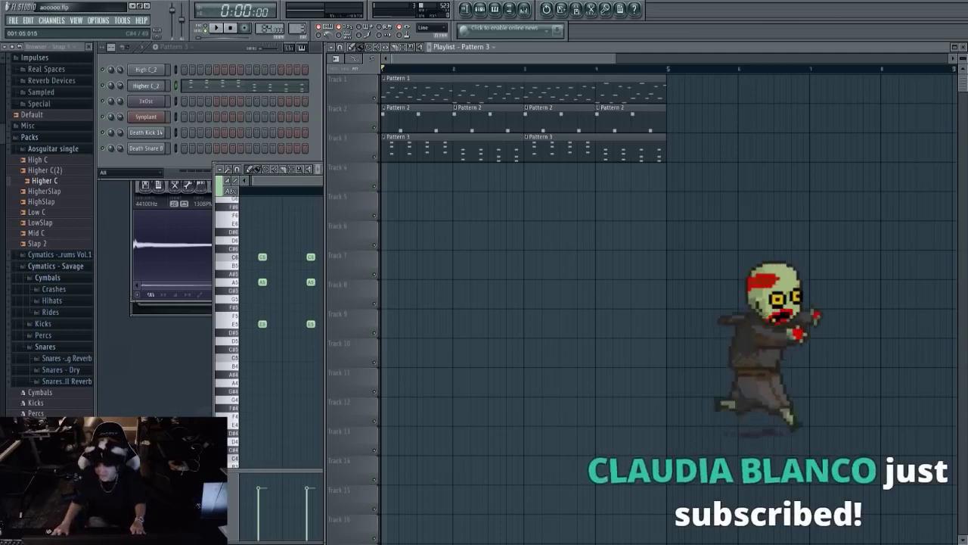
{"action": "key", "text": "space"}
{"action": "scroll", "coordinate": [413, 73], "scroll_direction": "up", "scroll_amount": 1}
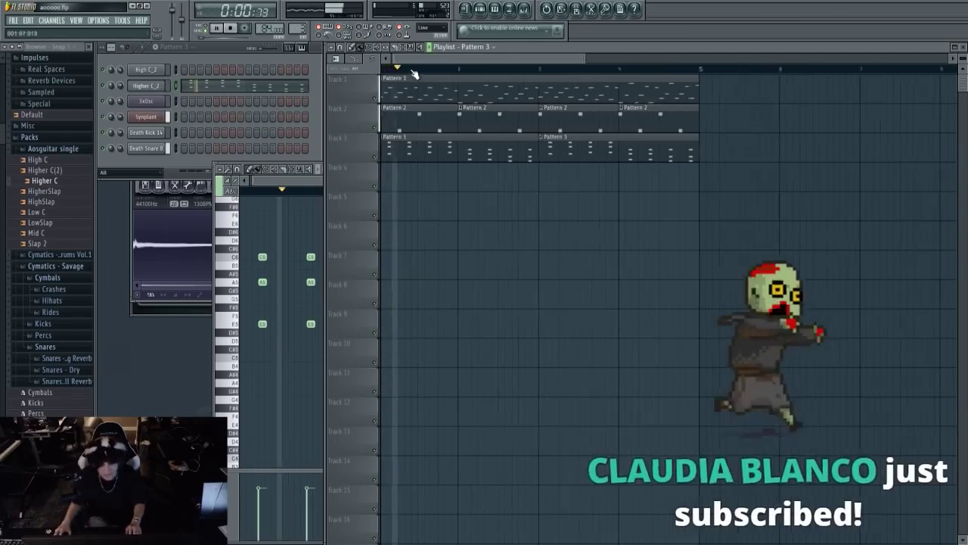
{"action": "scroll", "coordinate": [412, 70], "scroll_direction": "up", "scroll_amount": 2}
{"action": "left_click", "coordinate": [383, 58]}
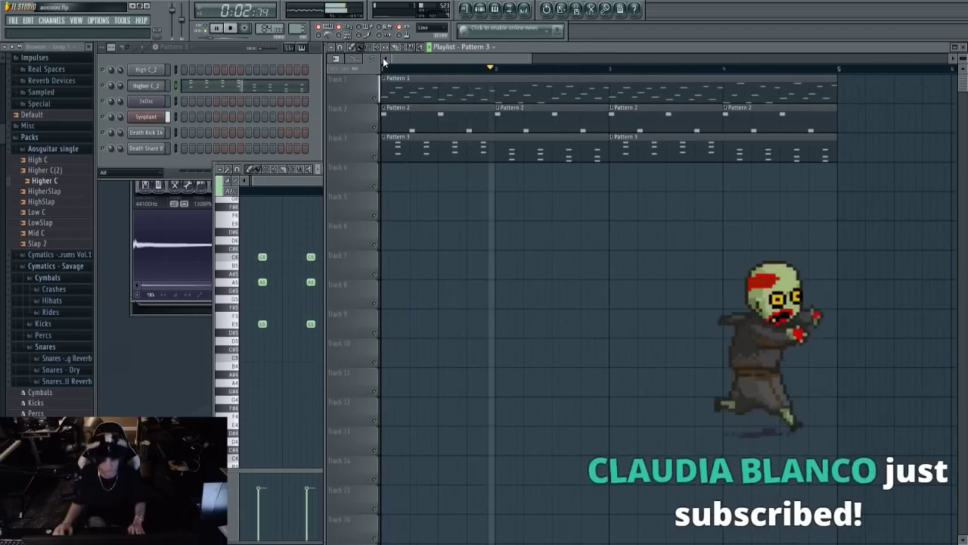
Briefly view the mixer, restart playback and reopen Pattern 3's piano roll for Higher C_2 with the play position in bar 2.
{"action": "key", "text": "F9"}
{"action": "key", "text": "space"}
{"action": "key", "text": "F9"}
{"action": "key", "text": "space"}
{"action": "double_click", "coordinate": [562, 145]}
{"action": "left_click", "coordinate": [294, 192]}
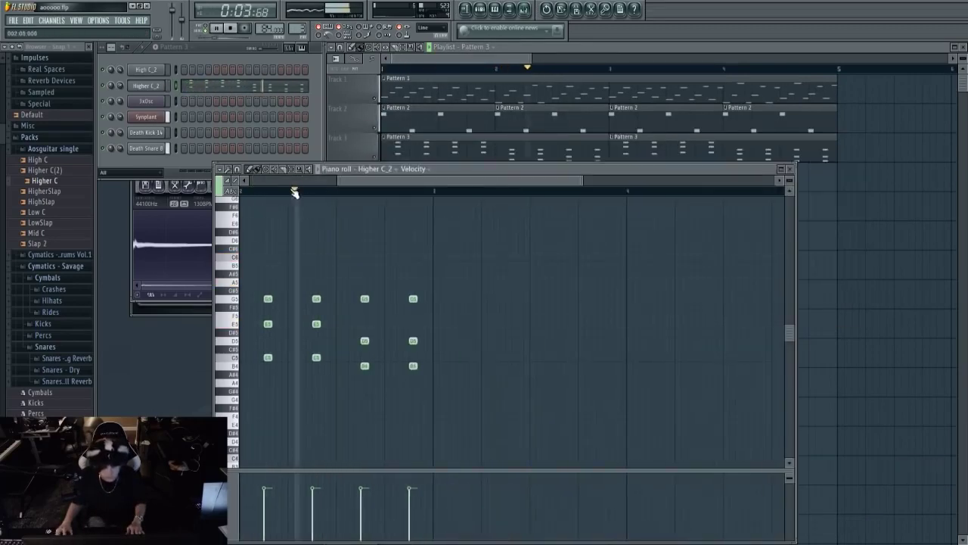
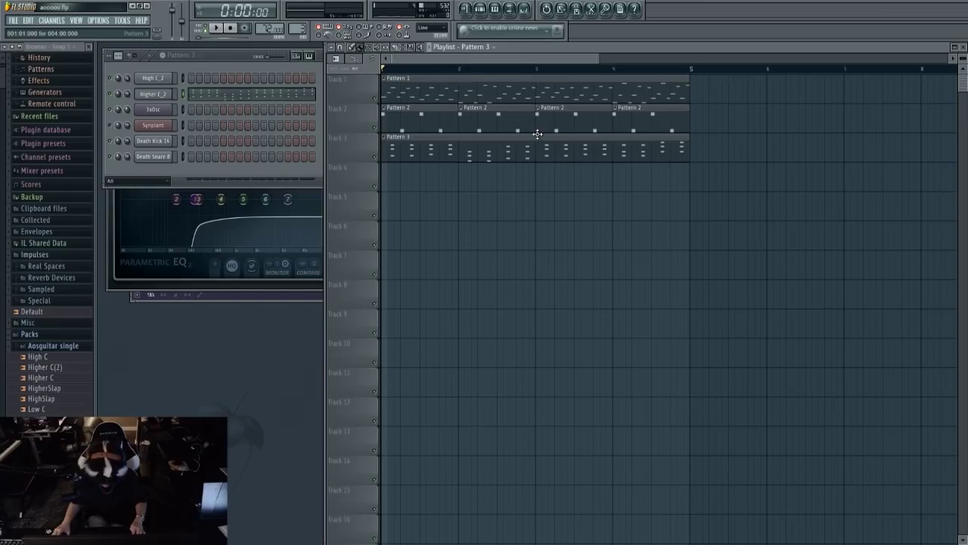
Load Edison on mixer Insert 11 and place its window over the mixer.
{"action": "left_click", "coordinate": [525, 9]}
{"action": "key", "text": "F9"}
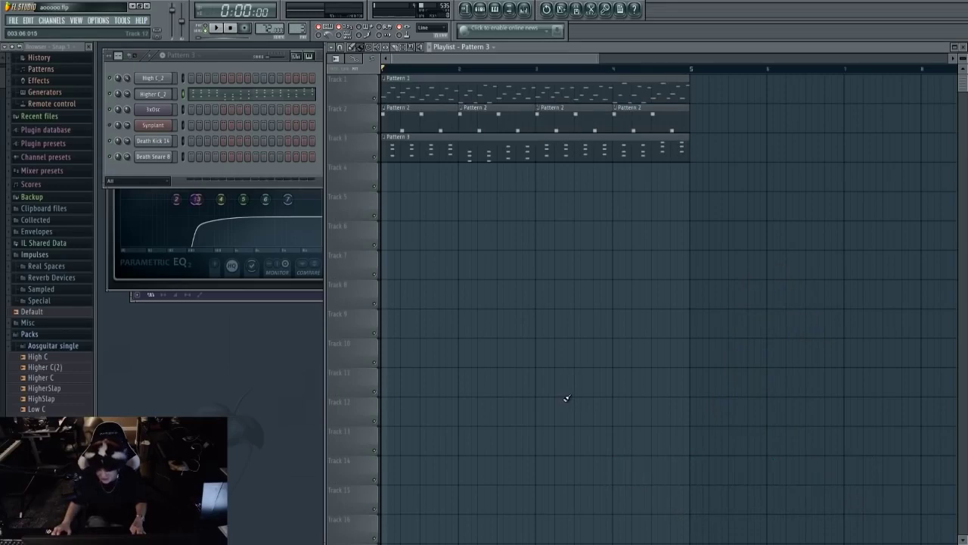
{"action": "left_click", "coordinate": [509, 9]}
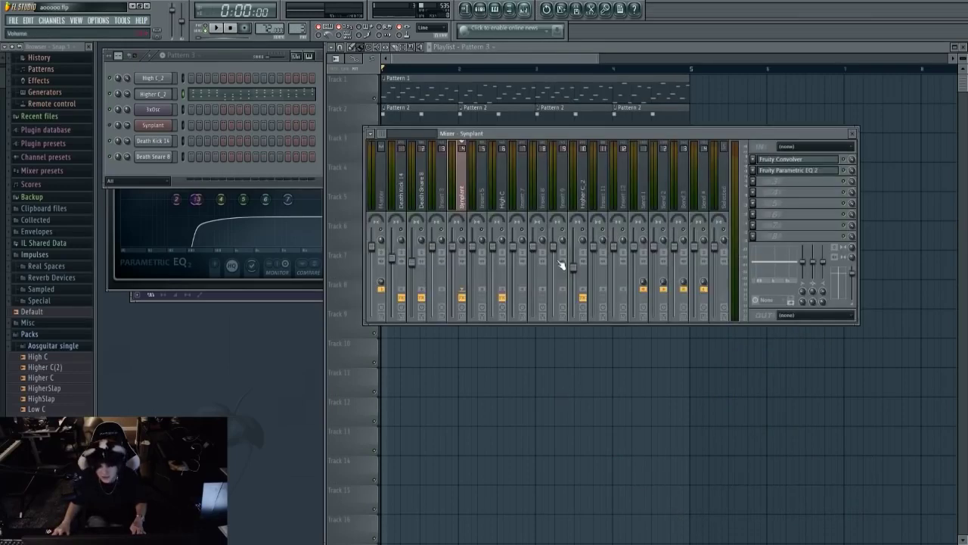
{"action": "left_click", "coordinate": [755, 160]}
{"action": "left_click", "coordinate": [839, 108]}
{"action": "left_click_drag", "start_coordinate": [354, 113], "coordinate": [702, 207]}
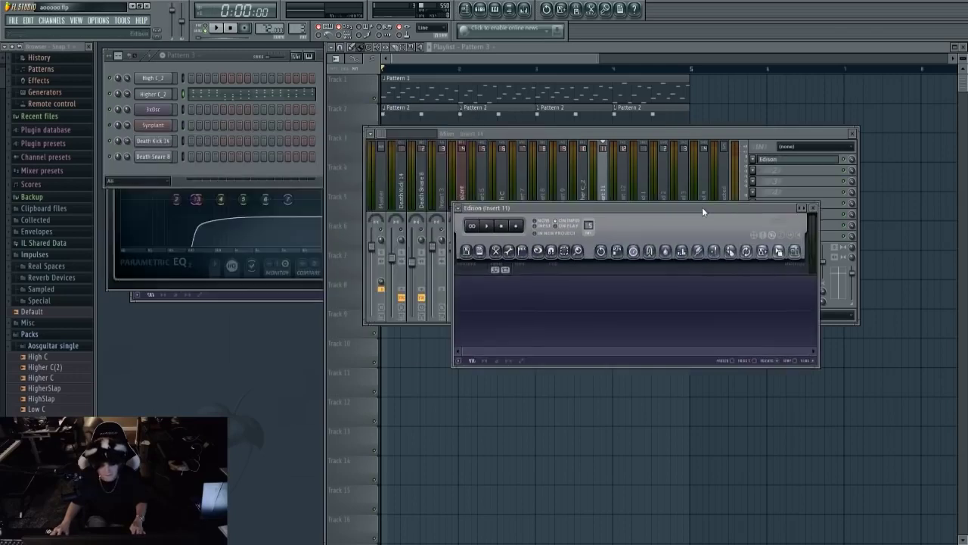
Cancel the trial recording, lower Insert 11's fader to its minimum and set its audio input to Input 1.
{"action": "left_click", "coordinate": [519, 228]}
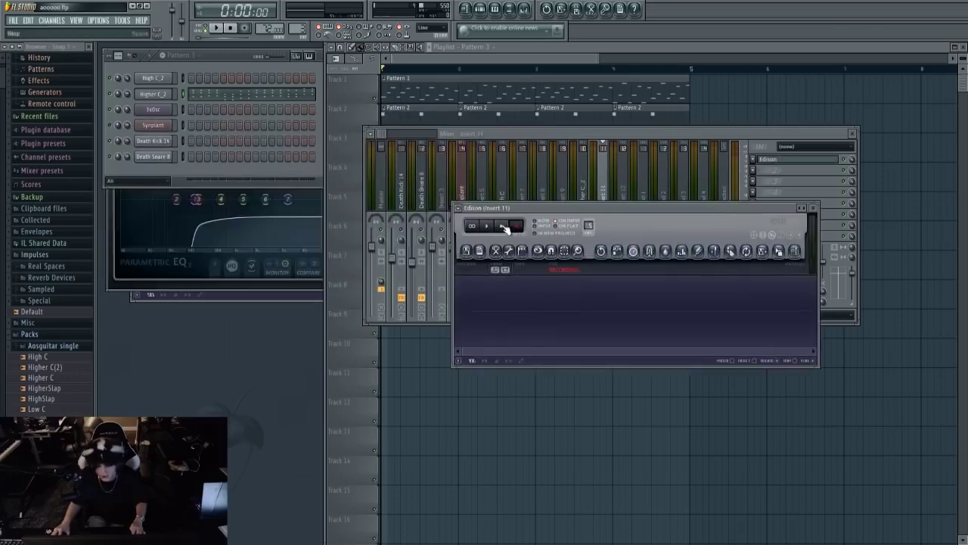
{"action": "left_click", "coordinate": [501, 227]}
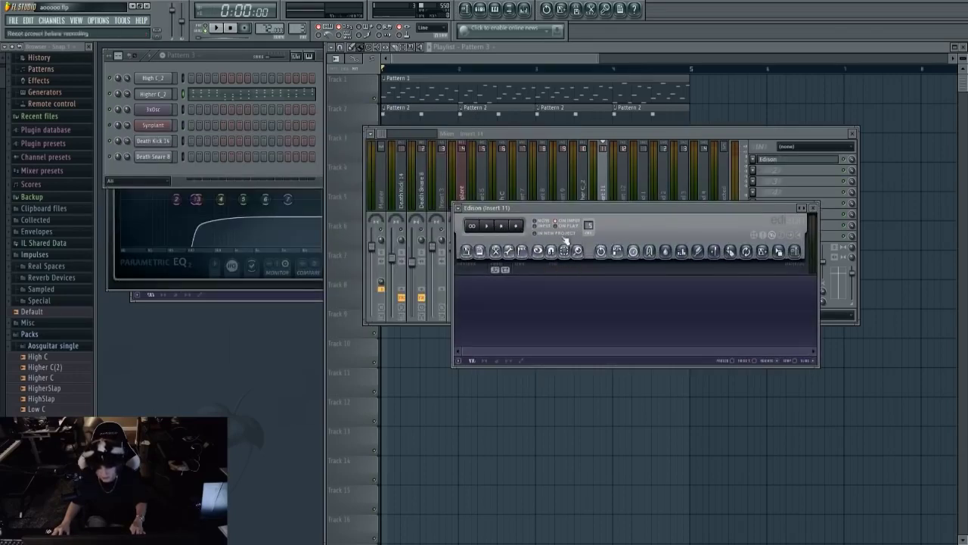
{"action": "left_click", "coordinate": [798, 137]}
{"action": "left_click_drag", "start_coordinate": [594, 244], "coordinate": [594, 317]}
{"action": "left_click", "coordinate": [814, 148]}
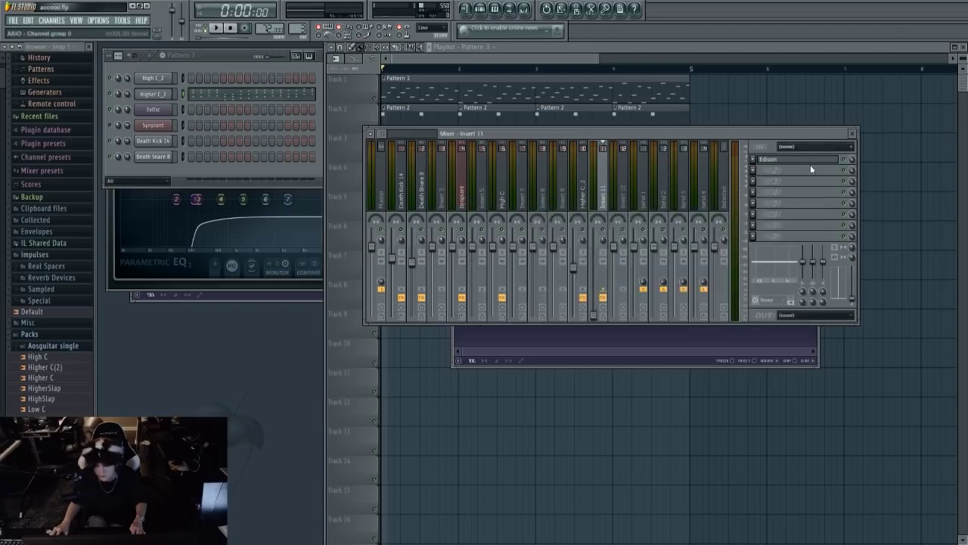
{"action": "left_click", "coordinate": [804, 282]}
{"action": "left_click", "coordinate": [671, 364]}
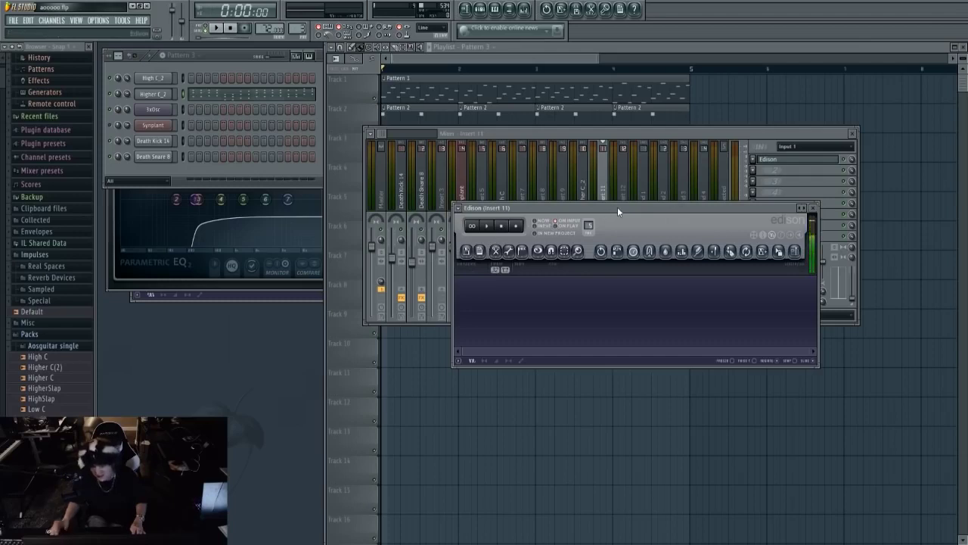
Record a short voice take in Edison, play it back, and set Insert 11's audio input back to (none).
{"action": "left_click", "coordinate": [515, 226]}
{"action": "left_click_drag", "start_coordinate": [628, 207], "coordinate": [600, 209]}
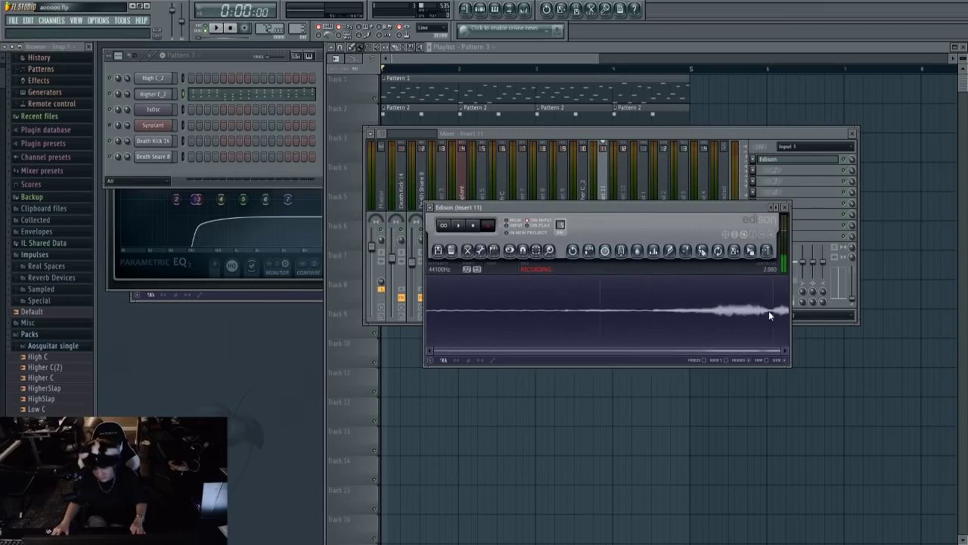
{"action": "left_click", "coordinate": [473, 225]}
{"action": "left_click", "coordinate": [545, 322]}
{"action": "key", "text": "space"}
{"action": "left_click", "coordinate": [784, 137]}
{"action": "left_click", "coordinate": [792, 147]}
{"action": "left_click", "coordinate": [793, 157]}
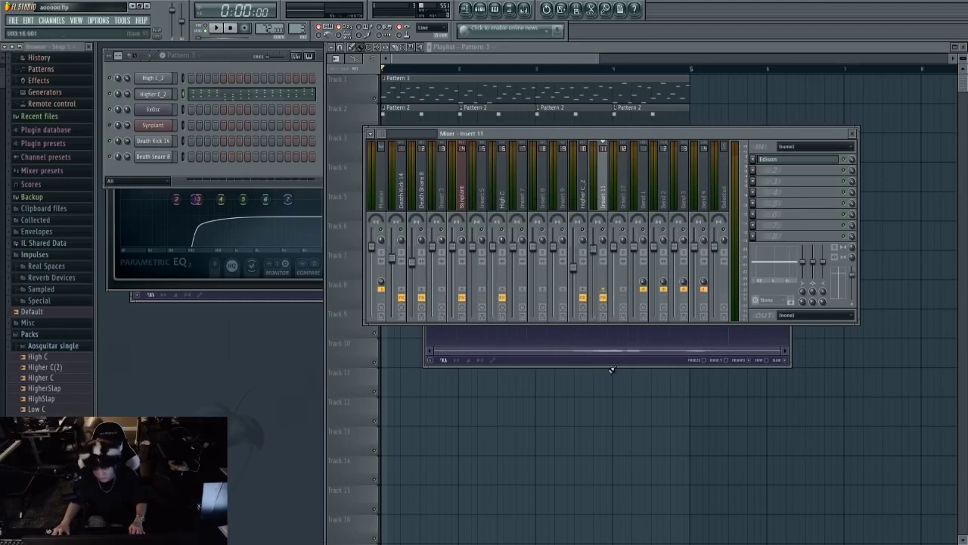
Audition the voice recording and try selections around its loudest sustained section.
{"action": "left_click", "coordinate": [607, 364]}
{"action": "left_click_drag", "start_coordinate": [597, 318], "coordinate": [618, 320]}
{"action": "left_click", "coordinate": [605, 315]}
{"action": "scroll", "coordinate": [615, 320], "scroll_direction": "up", "scroll_amount": 3}
{"action": "left_click_drag", "start_coordinate": [546, 326], "coordinate": [441, 324]}
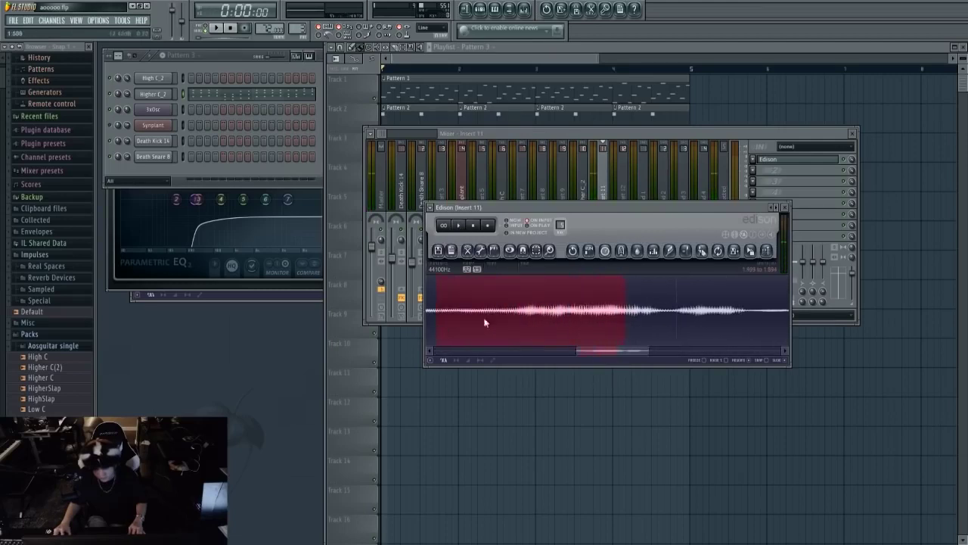
{"action": "scroll", "coordinate": [443, 323], "scroll_direction": "down", "scroll_amount": 3}
{"action": "key", "text": "space"}
{"action": "key", "text": "space"}
{"action": "left_click", "coordinate": [625, 316]}
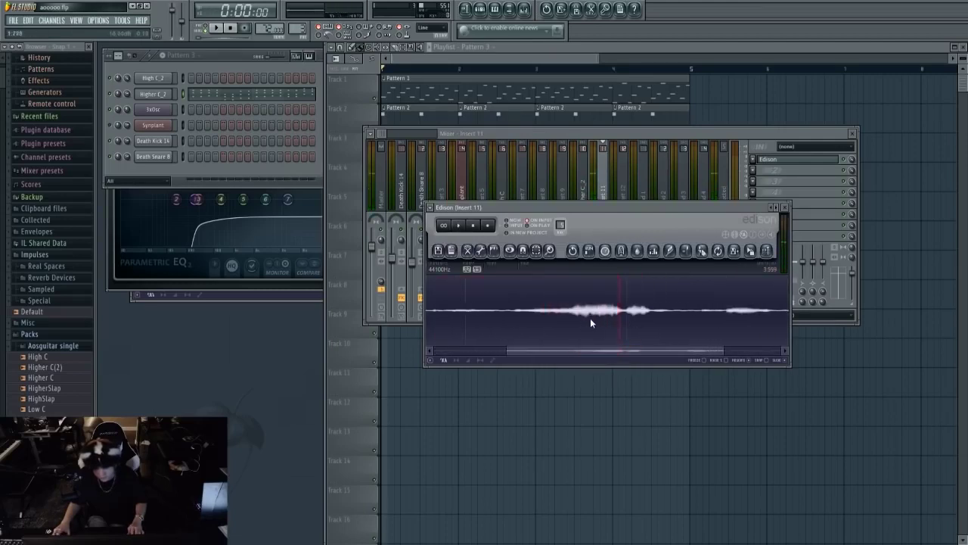
{"action": "scroll", "coordinate": [592, 318], "scroll_direction": "up", "scroll_amount": 1}
{"action": "left_click_drag", "start_coordinate": [632, 316], "coordinate": [498, 316]}
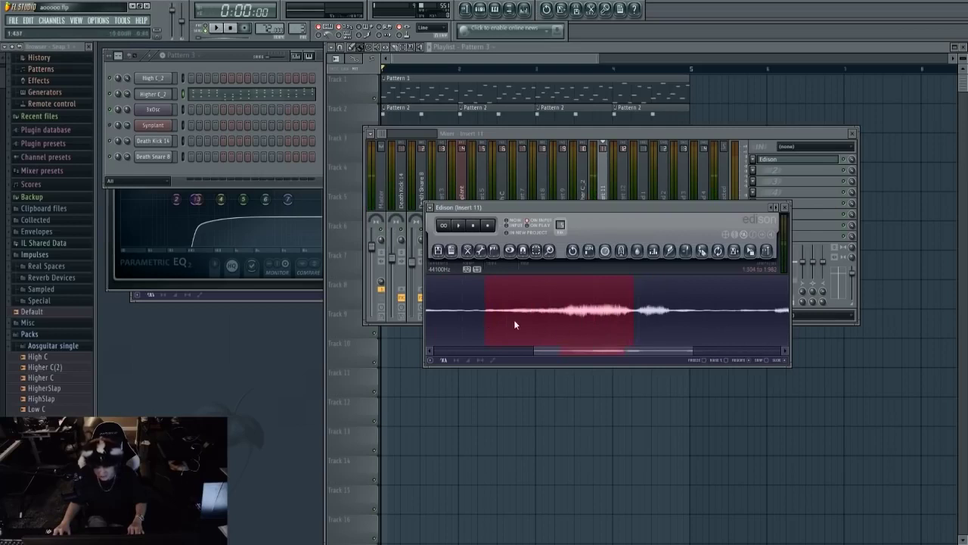
Isolate a selection of a single short waveform cycle within the sustained voice, at about 1.8 seconds.
{"action": "scroll", "coordinate": [603, 314], "scroll_direction": "up", "scroll_amount": 3}
{"action": "left_click", "coordinate": [575, 313]}
{"action": "scroll", "coordinate": [561, 313], "scroll_direction": "up", "scroll_amount": 4}
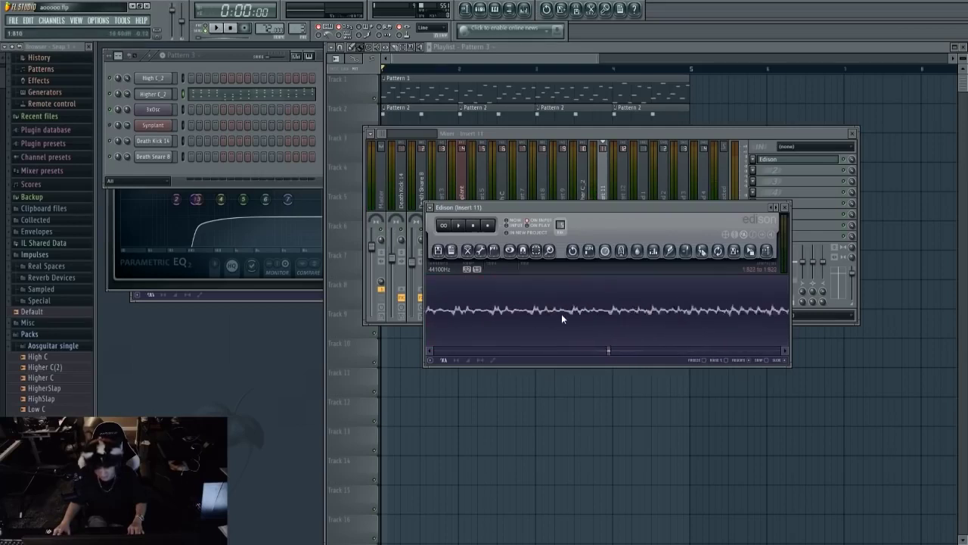
{"action": "scroll", "coordinate": [559, 313], "scroll_direction": "up", "scroll_amount": 1}
{"action": "left_click", "coordinate": [621, 313]}
{"action": "left_click_drag", "start_coordinate": [553, 314], "coordinate": [692, 313]}
{"action": "scroll", "coordinate": [497, 311], "scroll_direction": "down", "scroll_amount": 4}
{"action": "left_click_drag", "start_coordinate": [547, 321], "coordinate": [596, 312]}
{"action": "scroll", "coordinate": [579, 312], "scroll_direction": "up", "scroll_amount": 2}
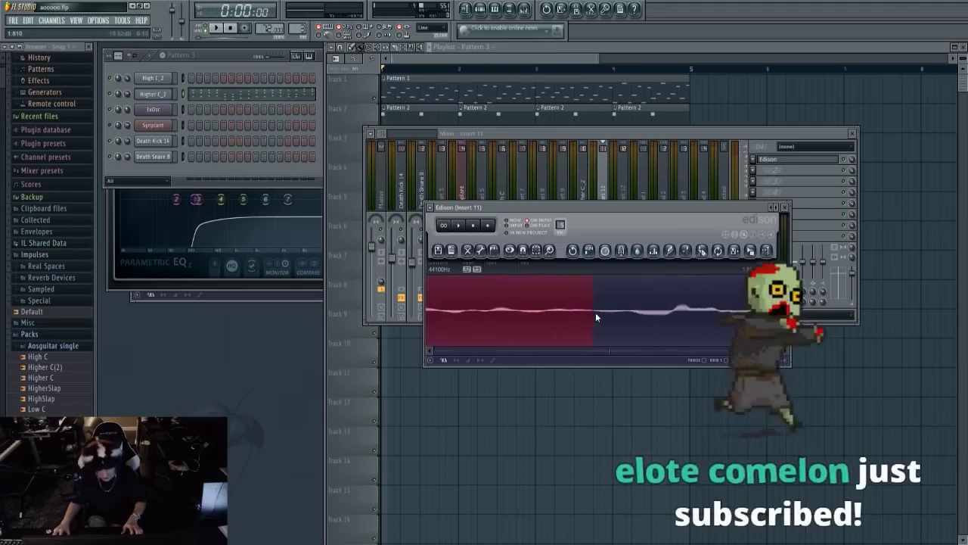
Load a second Edison on Insert 11 and paste the selected voice cycle into it.
{"action": "left_click", "coordinate": [759, 178]}
{"action": "key", "text": "ctrl+v"}
{"action": "left_click_drag", "start_coordinate": [418, 142], "coordinate": [657, 253]}
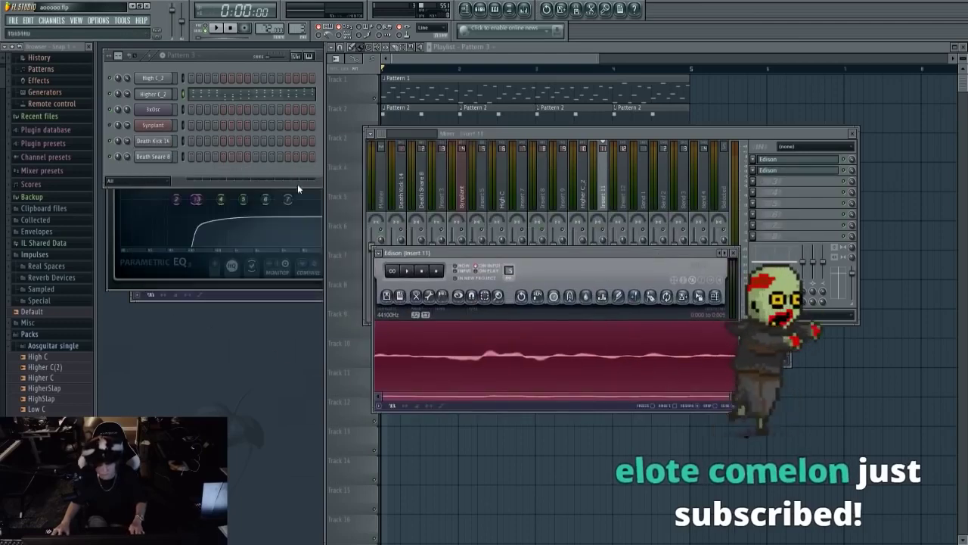
Add a channel from the HigherSlap sample and replace its instrument with Sytrus on the Default preset.
{"action": "left_click_drag", "start_coordinate": [81, 397], "coordinate": [151, 192]}
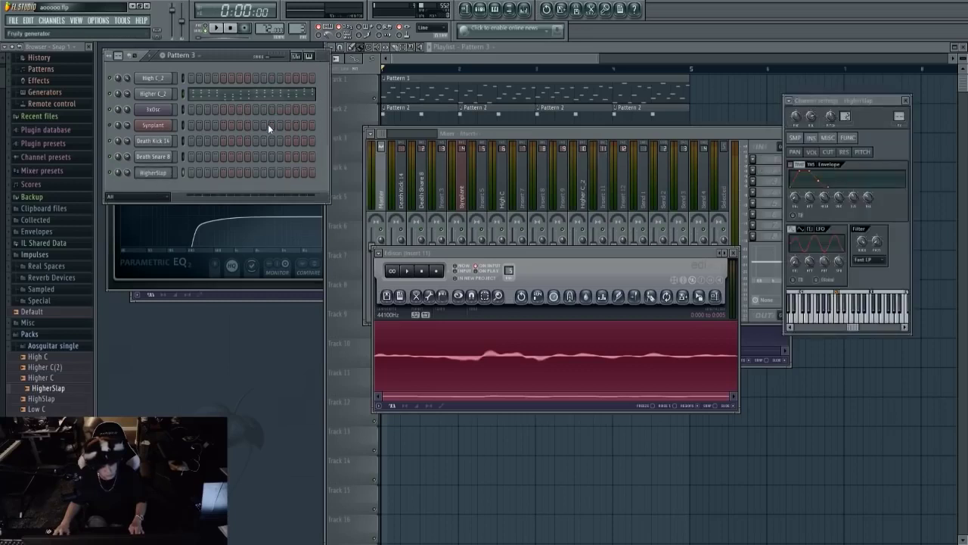
{"action": "key", "text": "ctrl+z"}
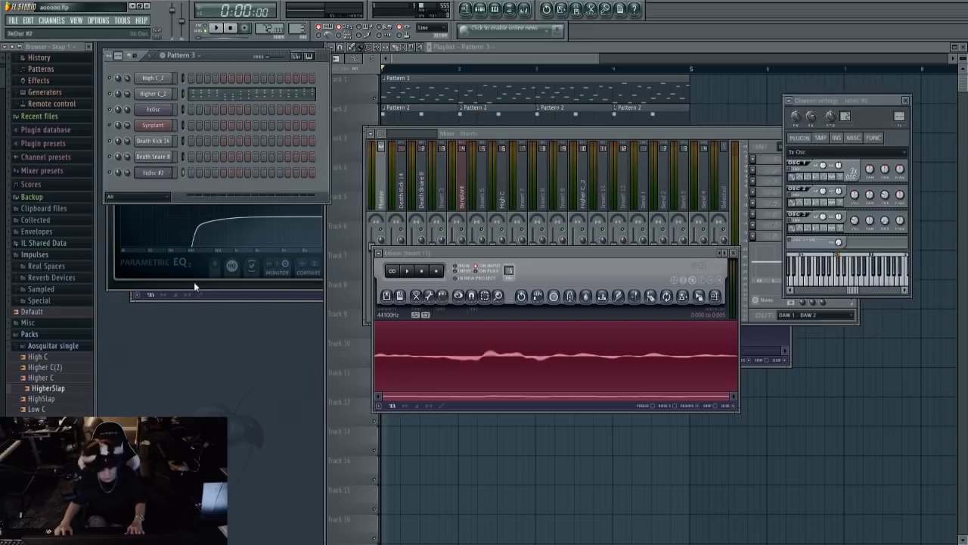
{"action": "left_click", "coordinate": [282, 490]}
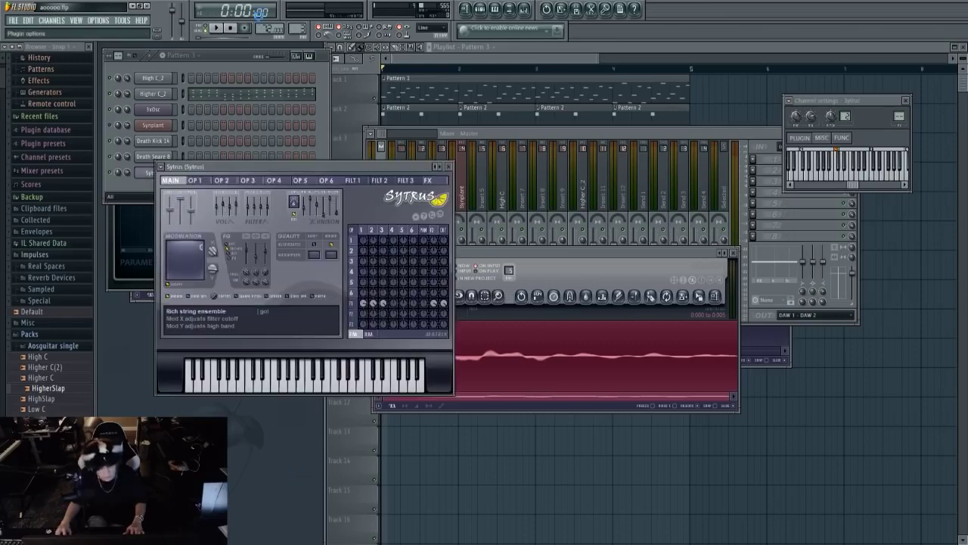
{"action": "left_click_drag", "start_coordinate": [319, 168], "coordinate": [328, 250]}
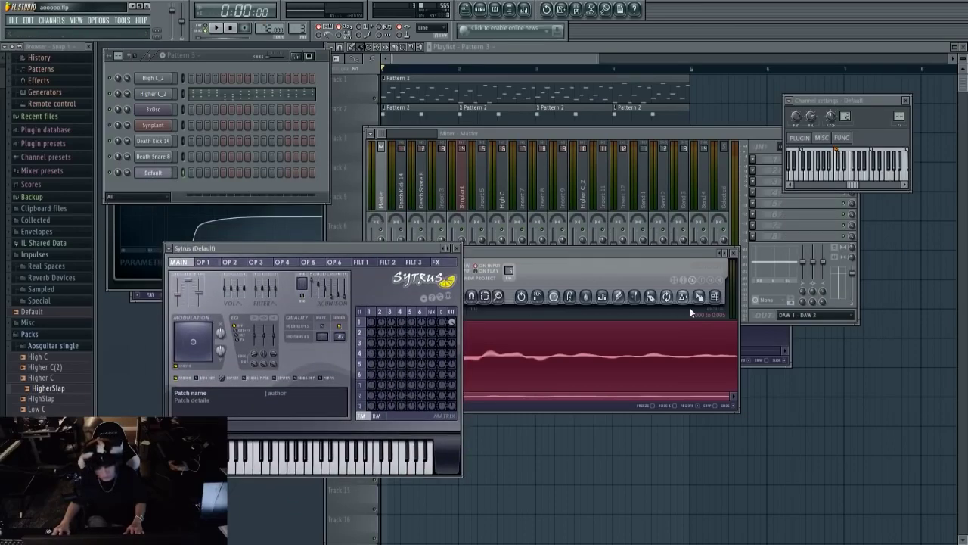
Load the voice cycle as Sytrus operator 1's waveform, set its frequency ratio to 0.2500 and audition it.
{"action": "left_click", "coordinate": [206, 262]}
{"action": "left_click_drag", "start_coordinate": [699, 299], "coordinate": [183, 286]}
{"action": "left_click_drag", "start_coordinate": [237, 250], "coordinate": [503, 221]}
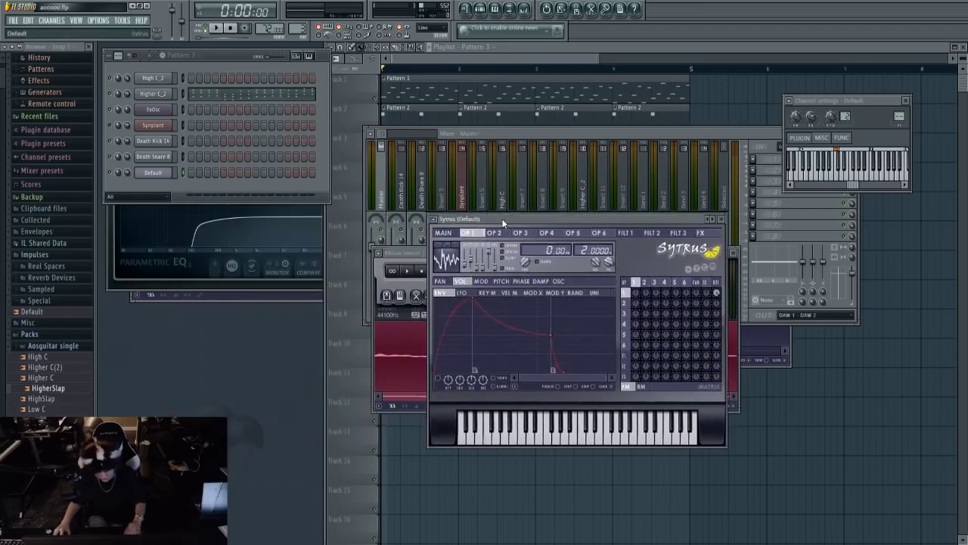
{"action": "key", "text": "n"}
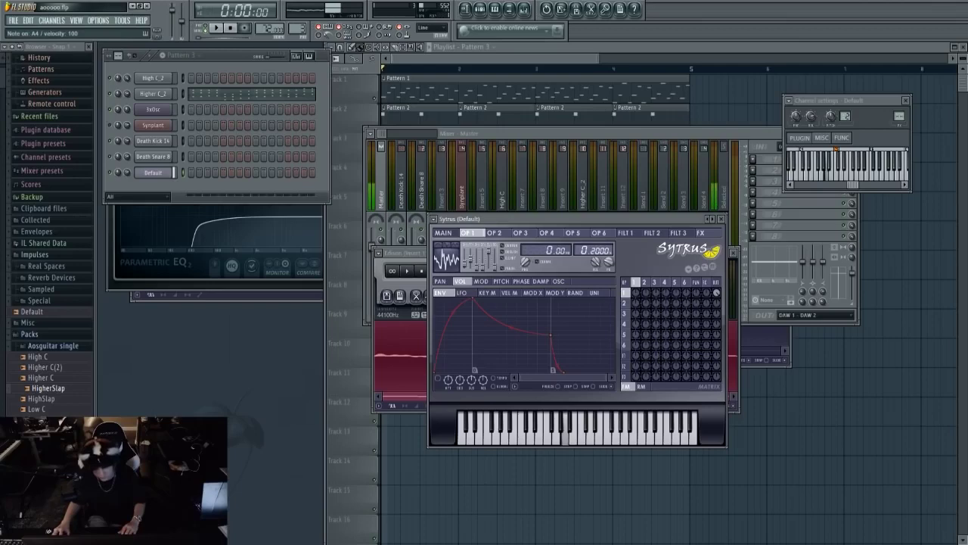
Compare the Sytrus voice sound against 3xOsc and view the Default channel's miscellaneous settings.
{"action": "left_click", "coordinate": [154, 110]}
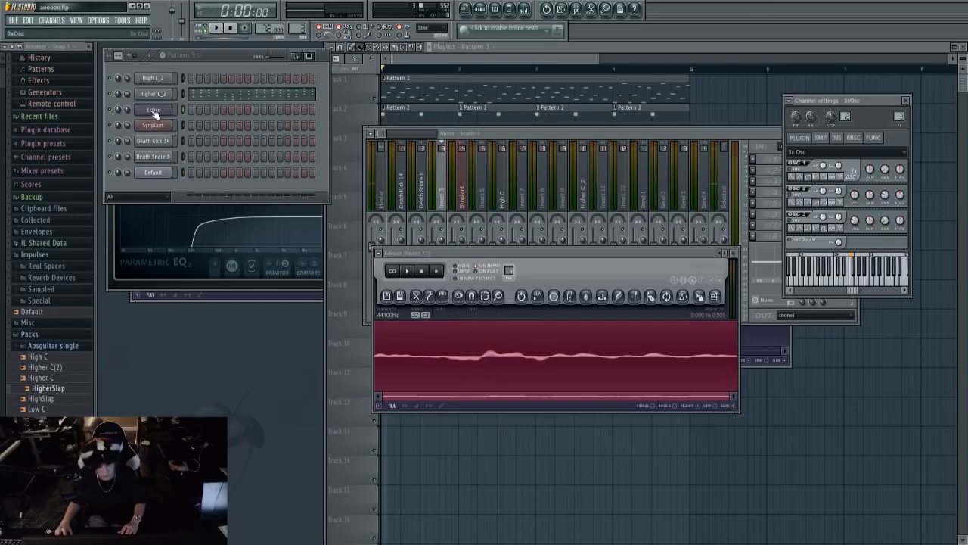
{"action": "left_click", "coordinate": [169, 171]}
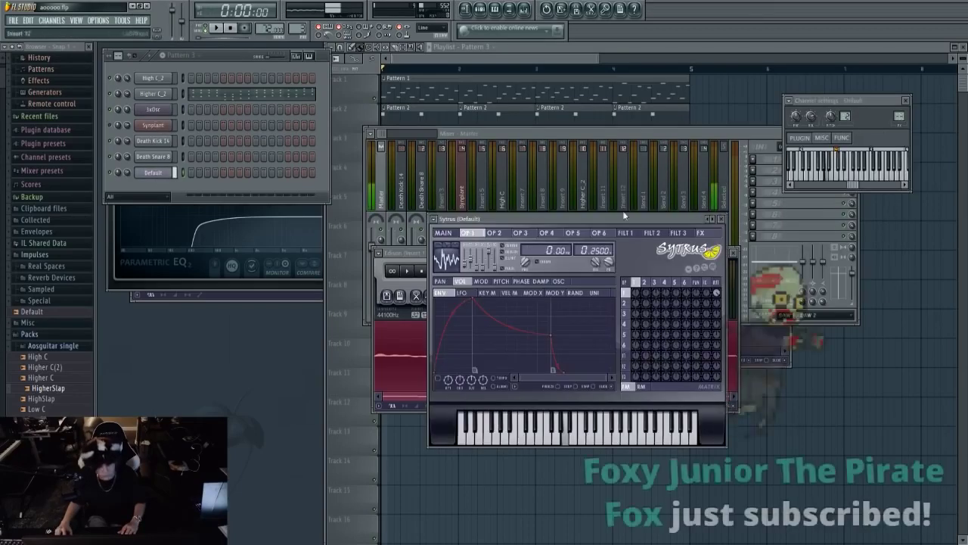
{"action": "left_click", "coordinate": [821, 137]}
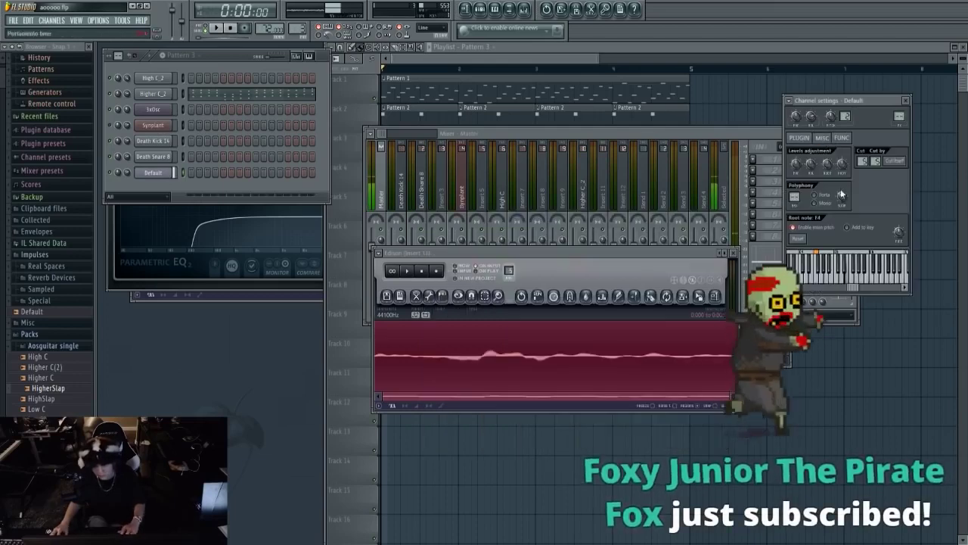
Set the second Edison aside and return to the full voice recording in the first one.
{"action": "left_click_drag", "start_coordinate": [621, 248], "coordinate": [446, 294]}
{"action": "left_click", "coordinate": [657, 364]}
{"action": "left_click", "coordinate": [566, 302]}
{"action": "key", "text": "space"}
{"action": "scroll", "coordinate": [560, 311], "scroll_direction": "down", "scroll_amount": 8}
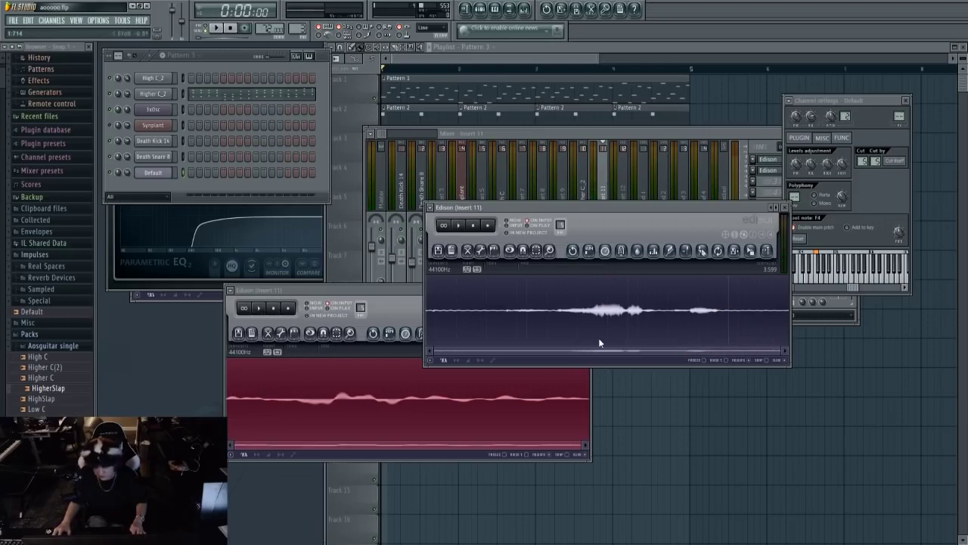
Audition the voice recording and select its loudest section, from 1.604 to 1.974 seconds.
{"action": "left_click", "coordinate": [572, 309]}
{"action": "key", "text": "space"}
{"action": "key", "text": "space"}
{"action": "left_click", "coordinate": [567, 314]}
{"action": "key", "text": "space"}
{"action": "key", "text": "space"}
{"action": "left_click_drag", "start_coordinate": [625, 313], "coordinate": [592, 316]}
{"action": "key", "text": "space"}
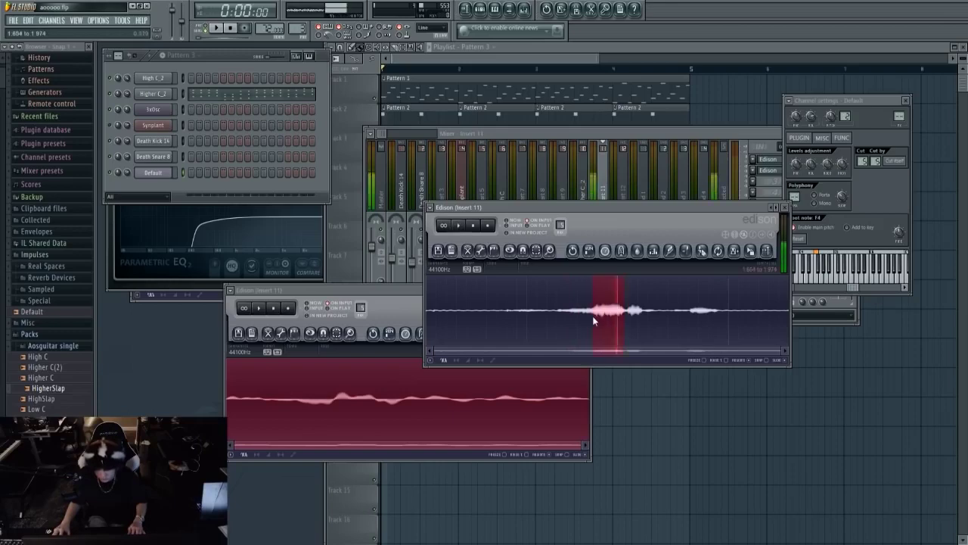
Replace the second Edison's content with the selected voice section and extend it with trailing silence.
{"action": "left_click_drag", "start_coordinate": [696, 218], "coordinate": [591, 255]}
{"action": "left_click", "coordinate": [760, 170]}
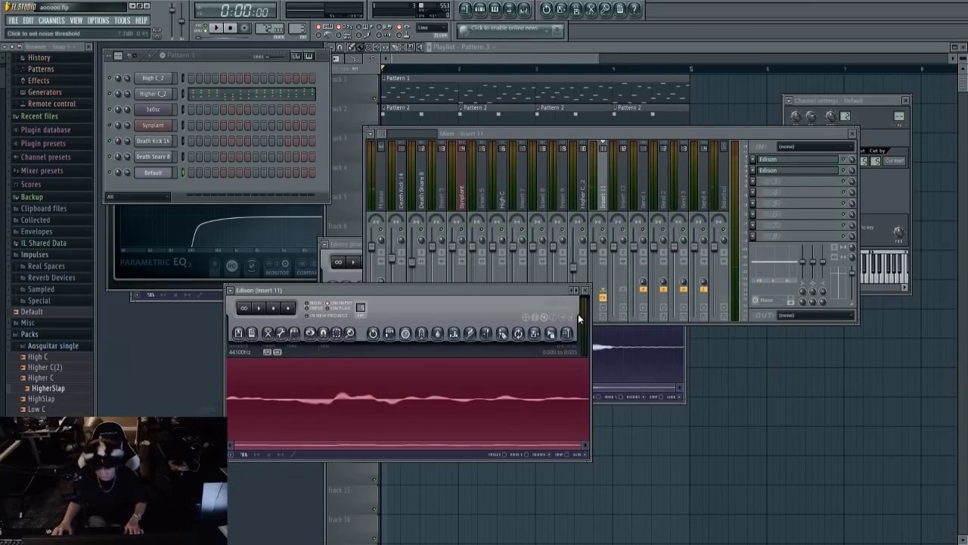
{"action": "left_click_drag", "start_coordinate": [466, 291], "coordinate": [472, 290]}
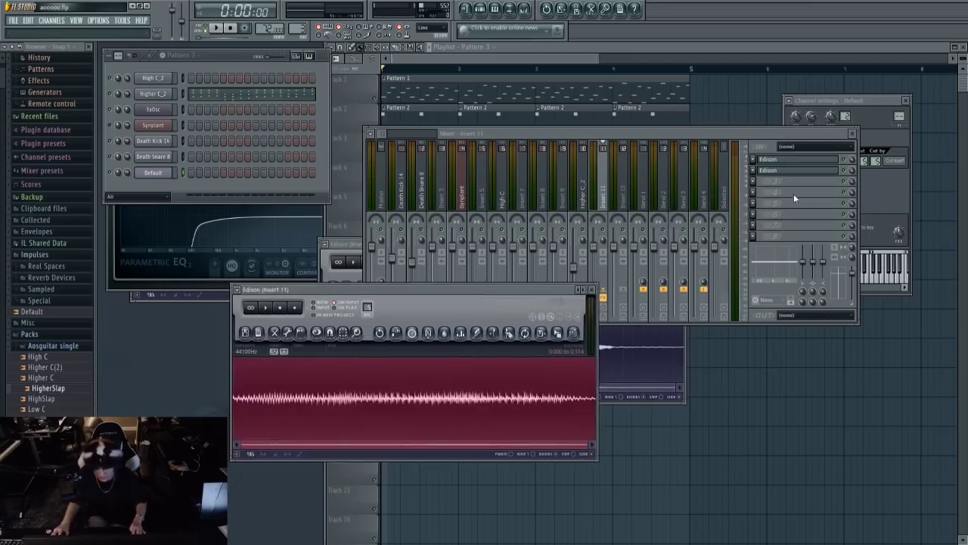
{"action": "left_click", "coordinate": [518, 386]}
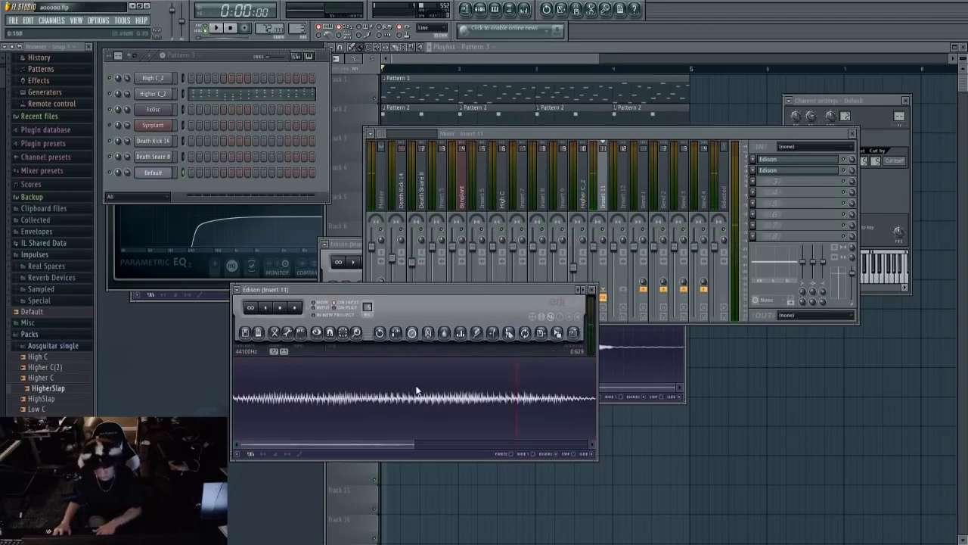
{"action": "scroll", "coordinate": [433, 399], "scroll_direction": "down", "scroll_amount": 3}
Load Newtone in Insert 11's fifth effect slot and send the voice clip from Edison into it.
{"action": "left_click", "coordinate": [754, 204]}
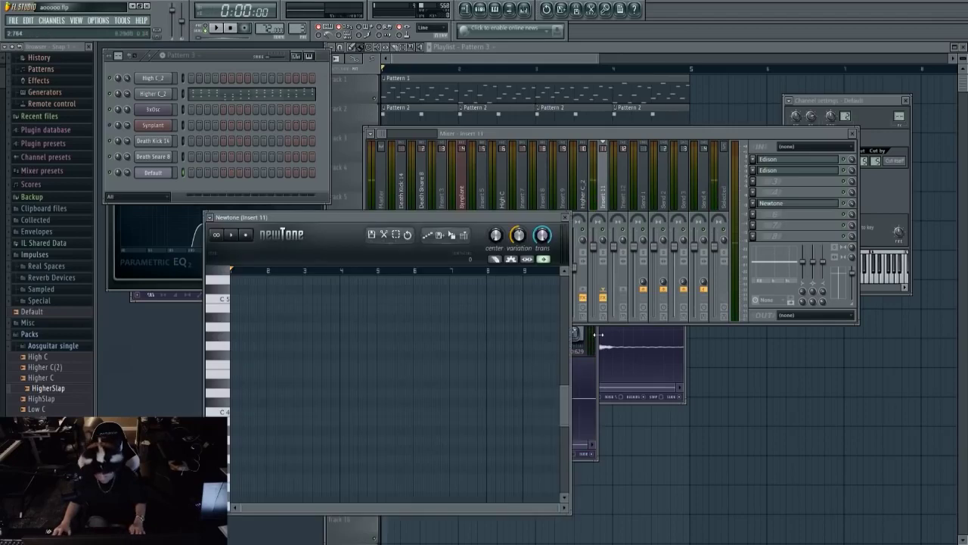
{"action": "left_click_drag", "start_coordinate": [477, 217], "coordinate": [773, 236]}
{"action": "left_click_drag", "start_coordinate": [403, 290], "coordinate": [328, 274]}
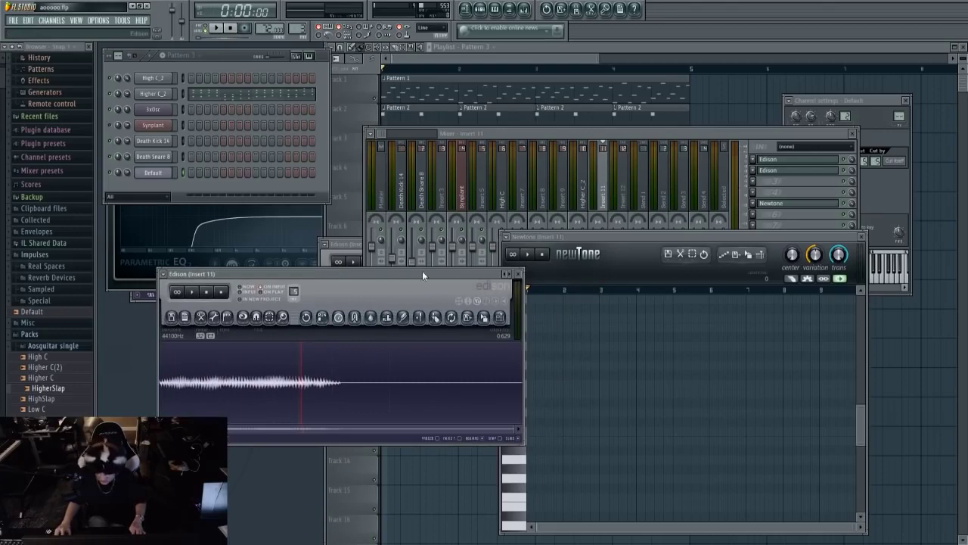
{"action": "left_click_drag", "start_coordinate": [429, 271], "coordinate": [382, 253]}
{"action": "left_click_drag", "start_coordinate": [435, 297], "coordinate": [644, 311]}
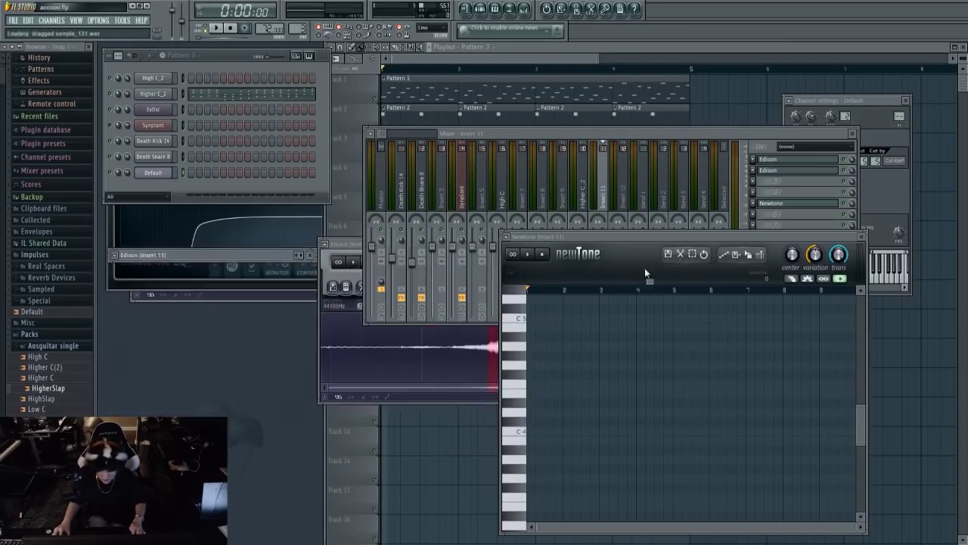
Flatten the voice's pitch in Newtone with full center and no variation or transition, and shift the note up.
{"action": "left_click_drag", "start_coordinate": [653, 237], "coordinate": [561, 206]}
{"action": "left_click_drag", "start_coordinate": [699, 230], "coordinate": [723, 265]}
{"action": "left_click_drag", "start_coordinate": [746, 227], "coordinate": [746, 261]}
{"action": "left_click_drag", "start_coordinate": [638, 381], "coordinate": [635, 355]}
Stretch the voice note in Newtone to several times its original length.
{"action": "mouse_move", "coordinate": [640, 258]}
{"action": "left_mouse_down"}
{"action": "mouse_move", "coordinate": [467, 272]}
{"action": "mouse_move", "coordinate": [437, 259]}
{"action": "left_mouse_up"}
{"action": "left_click_drag", "start_coordinate": [451, 497], "coordinate": [481, 498]}
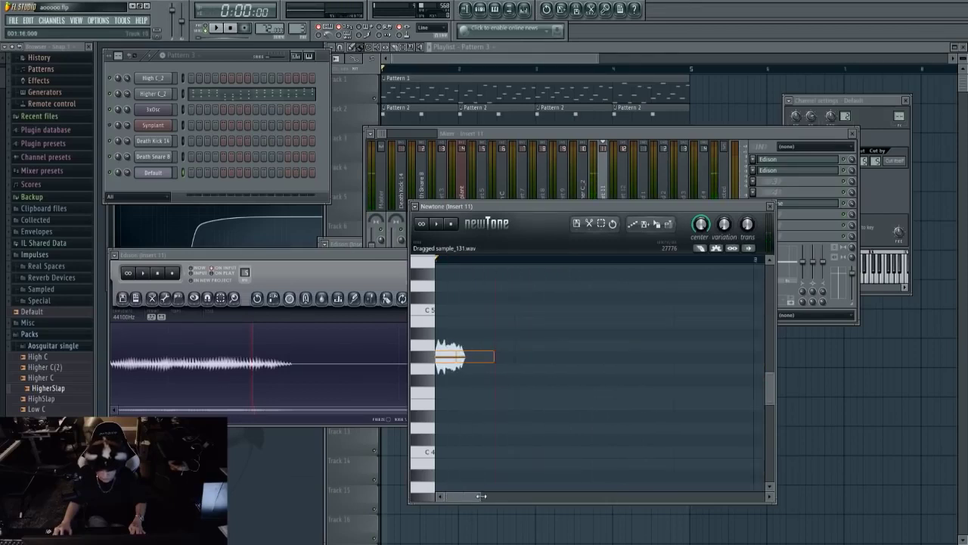
{"action": "left_click_drag", "start_coordinate": [498, 355], "coordinate": [733, 356]}
Send the stretched voice from Newtone to a new sampler channel and audition it against 3xOsc.
{"action": "left_click_drag", "start_coordinate": [658, 224], "coordinate": [157, 132]}
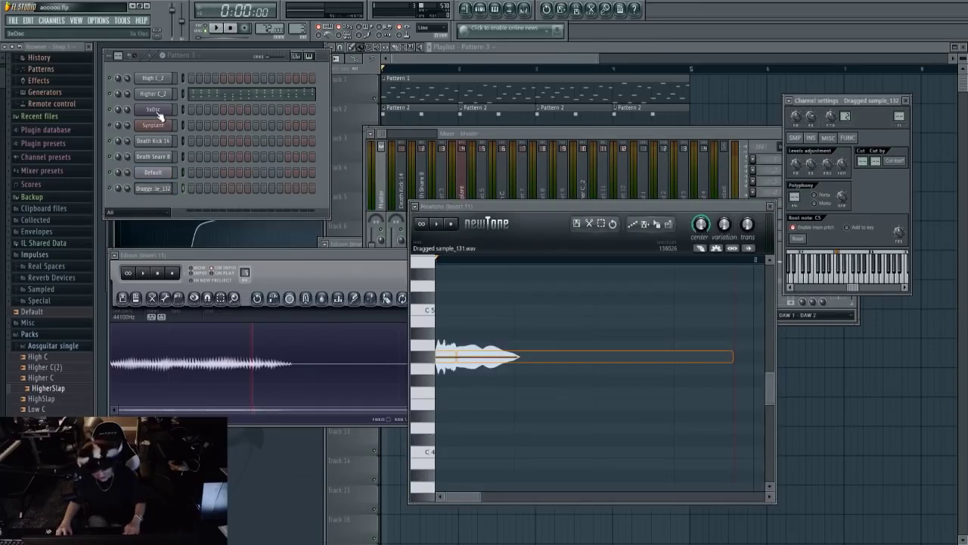
{"action": "left_click", "coordinate": [156, 111]}
{"action": "left_click", "coordinate": [161, 190]}
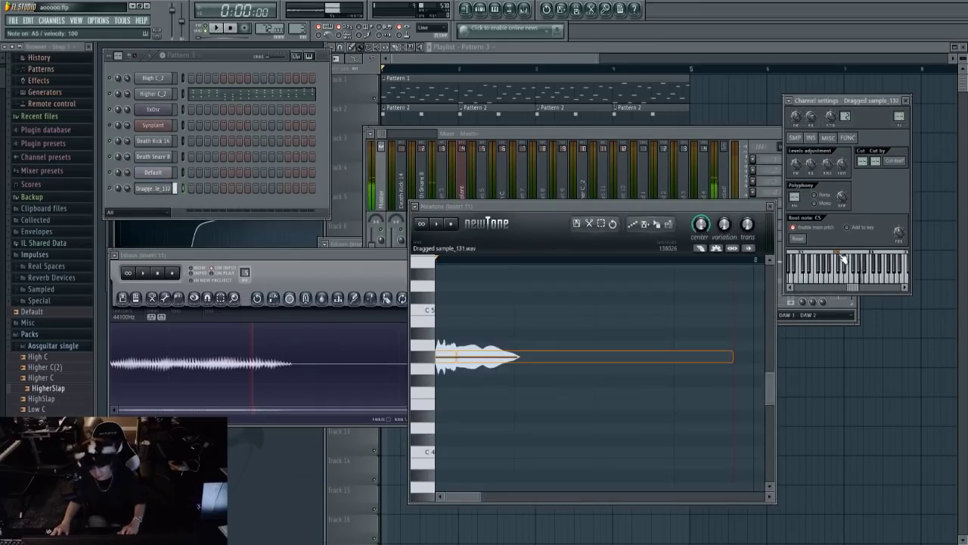
Enable the envelope in the voice sampler's instrument settings and adjust its release.
{"action": "left_click", "coordinate": [796, 137]}
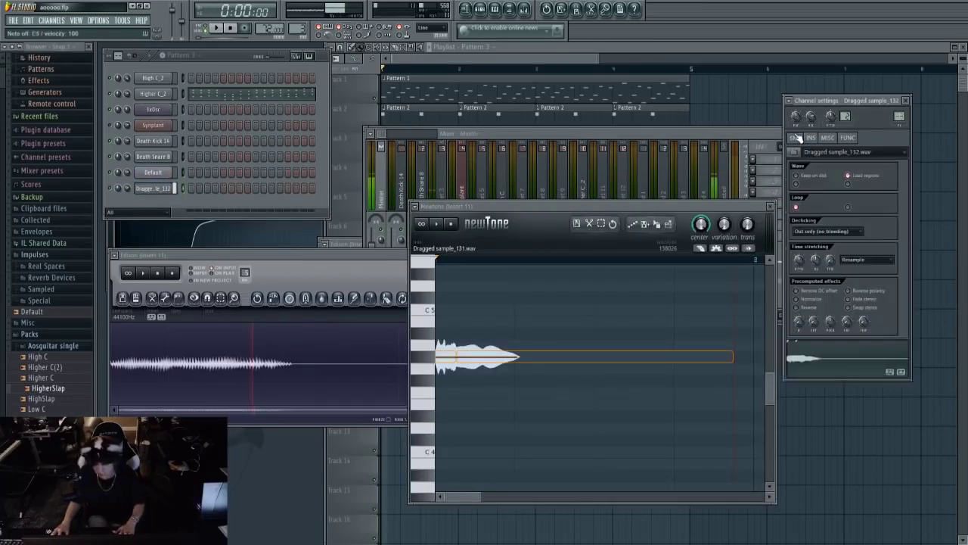
{"action": "left_click", "coordinate": [811, 138]}
{"action": "left_click_drag", "start_coordinate": [825, 199], "coordinate": [825, 223]}
Audition the voice sampler by playing notes across several pitches.
{"action": "key", "text": "n"}
{"action": "key", "text": "m"}
{"action": "key", "text": "e"}
{"action": "key", "text": "m"}
{"action": "key", "text": "2"}
{"action": "key", "text": "r"}
{"action": "key", "text": "t"}
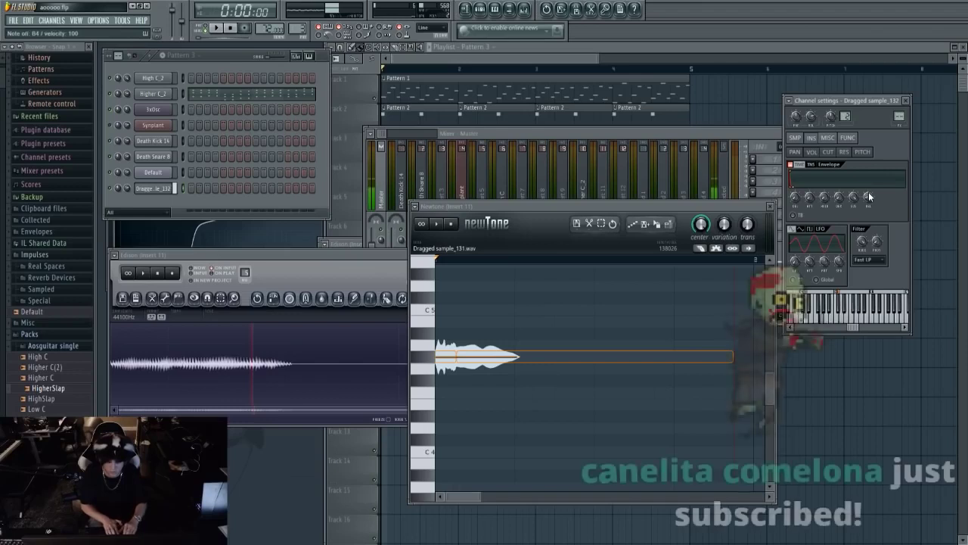
{"action": "key", "text": "r"}
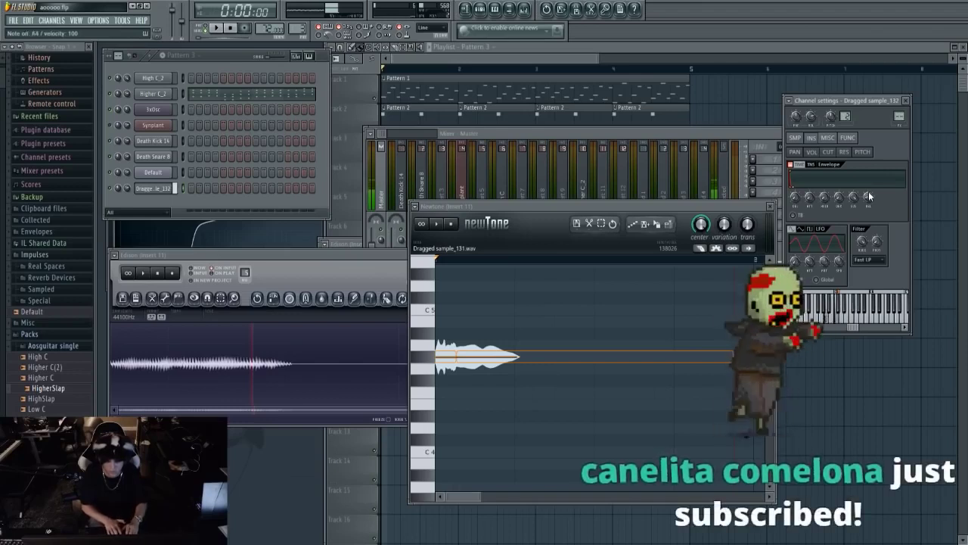
{"action": "key", "text": "o"}
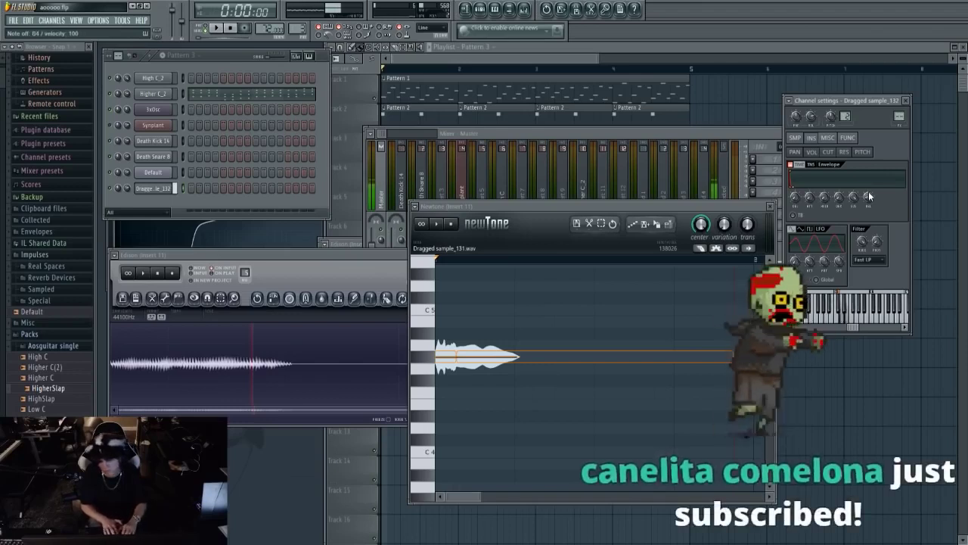
{"action": "key", "text": "v"}
{"action": "key", "text": "i"}
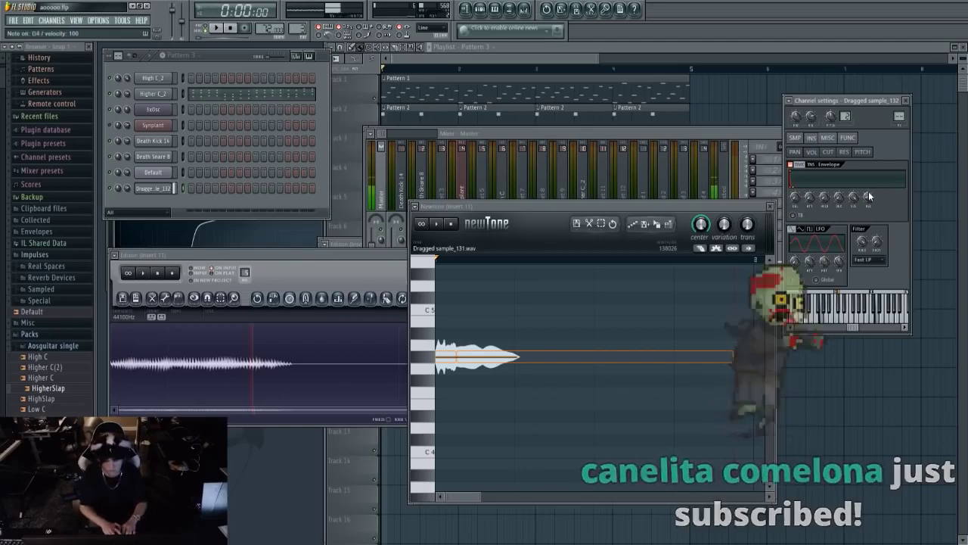
{"action": "key", "text": "b"}
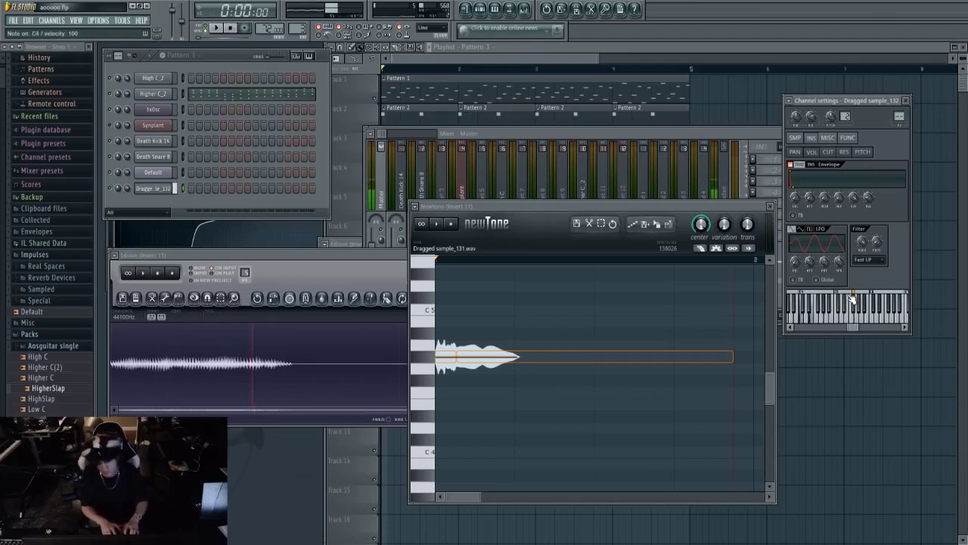
Compare the voice sampler with Synplant and set the voice's root note to G#5.
{"action": "left_click", "coordinate": [593, 165]}
{"action": "left_click_drag", "start_coordinate": [594, 205], "coordinate": [572, 209]}
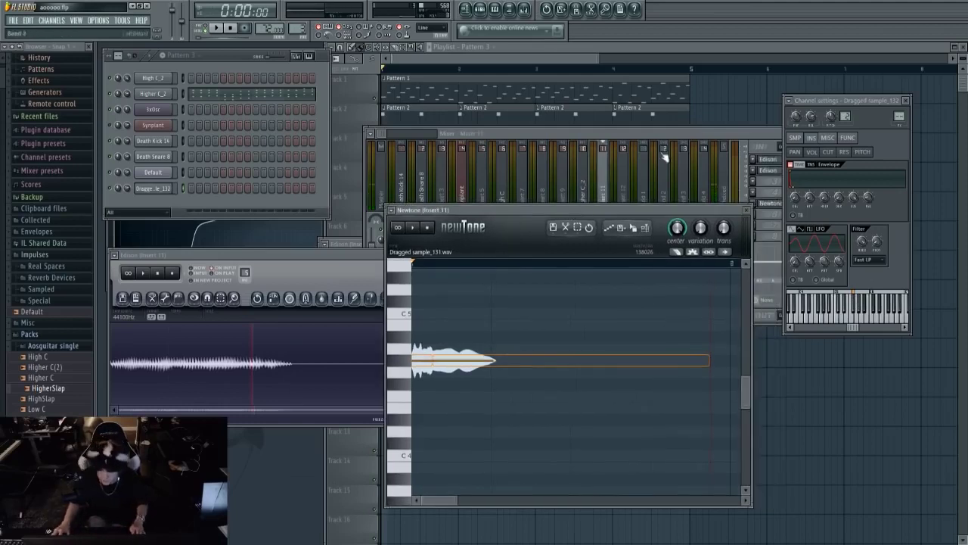
{"action": "left_click", "coordinate": [164, 128]}
{"action": "left_click", "coordinate": [159, 188]}
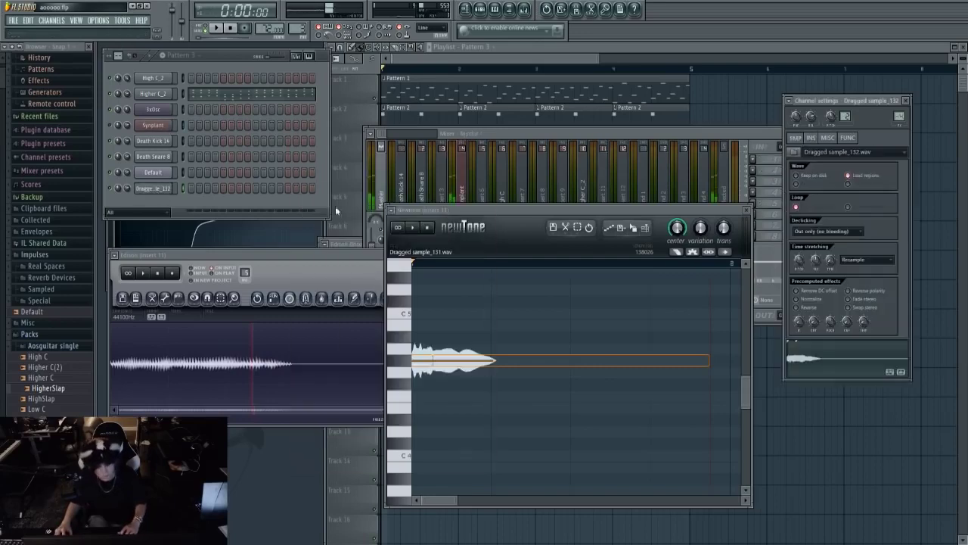
{"action": "left_click", "coordinate": [828, 138]}
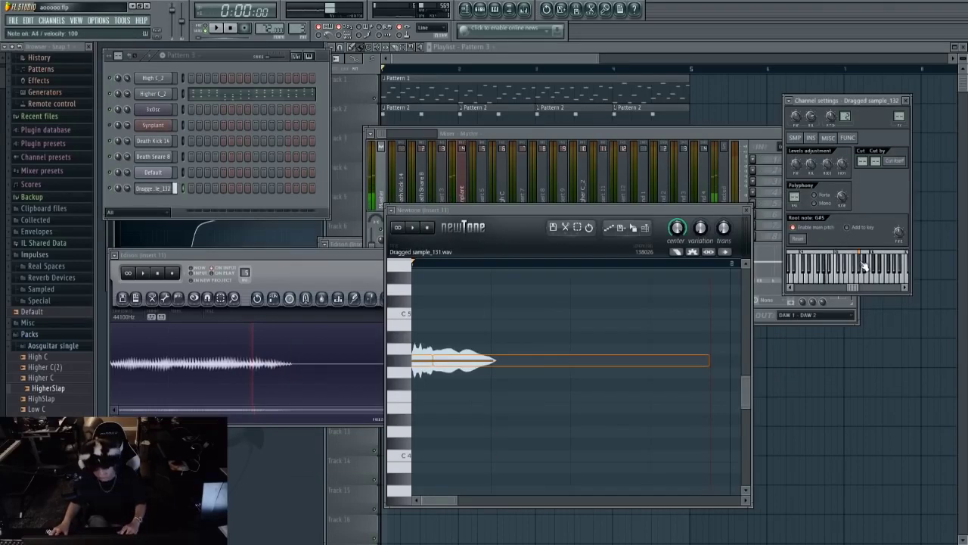
{"action": "left_click_drag", "start_coordinate": [877, 103], "coordinate": [867, 100]}
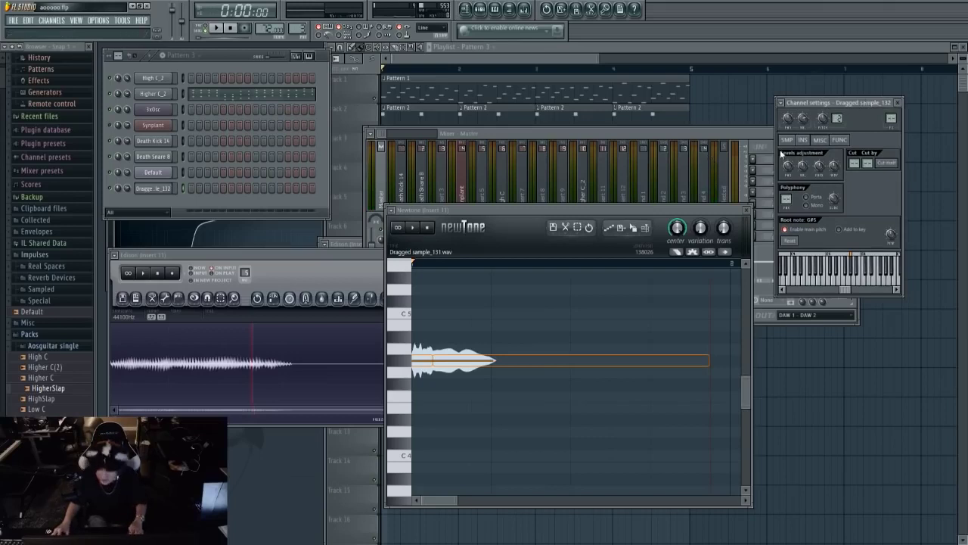
{"action": "left_click_drag", "start_coordinate": [857, 103], "coordinate": [873, 111]}
Raise the project tempo to 84 BPM and play the song at the new speed.
{"action": "key", "text": "space"}
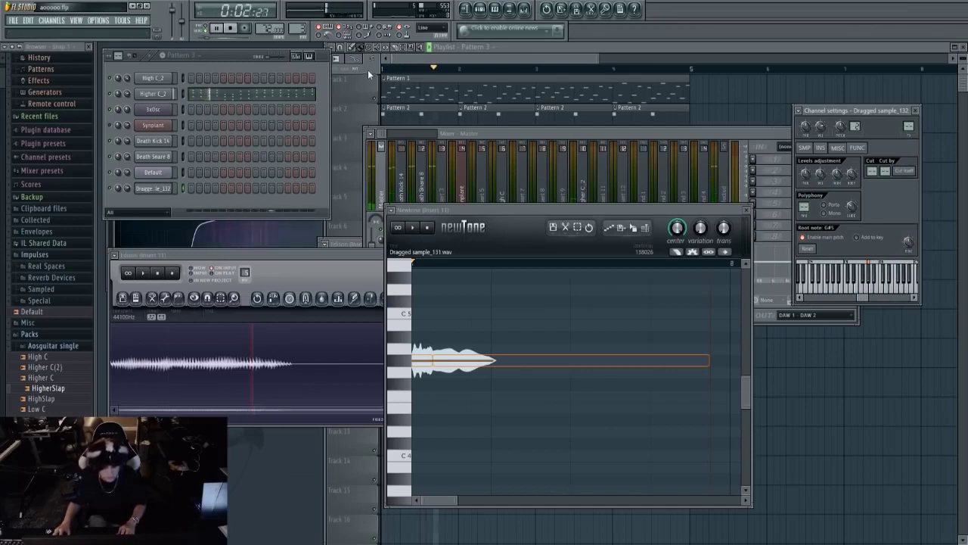
{"action": "key", "text": "space"}
{"action": "key", "text": "n"}
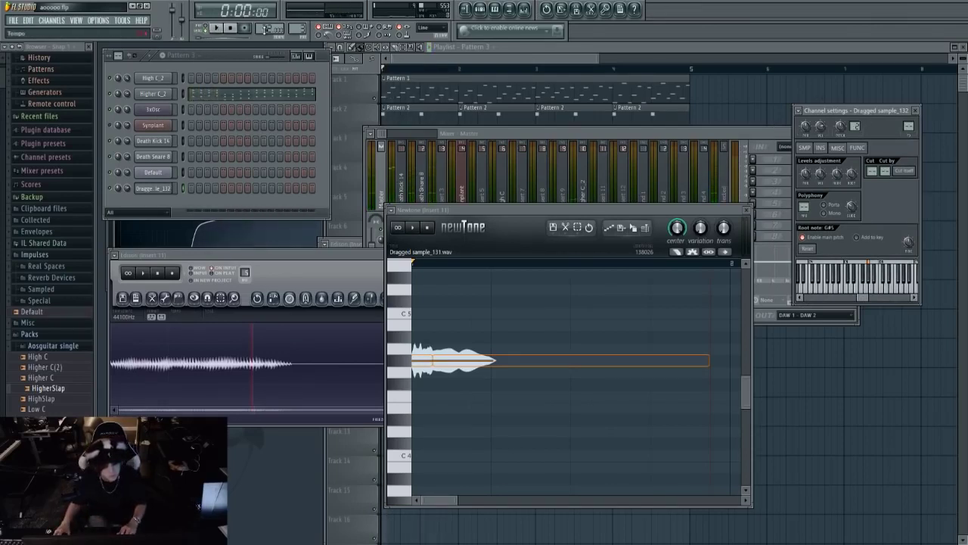
{"action": "scroll", "coordinate": [264, 28], "scroll_direction": "up", "scroll_amount": 1}
{"action": "left_click_drag", "start_coordinate": [830, 110], "coordinate": [812, 114]}
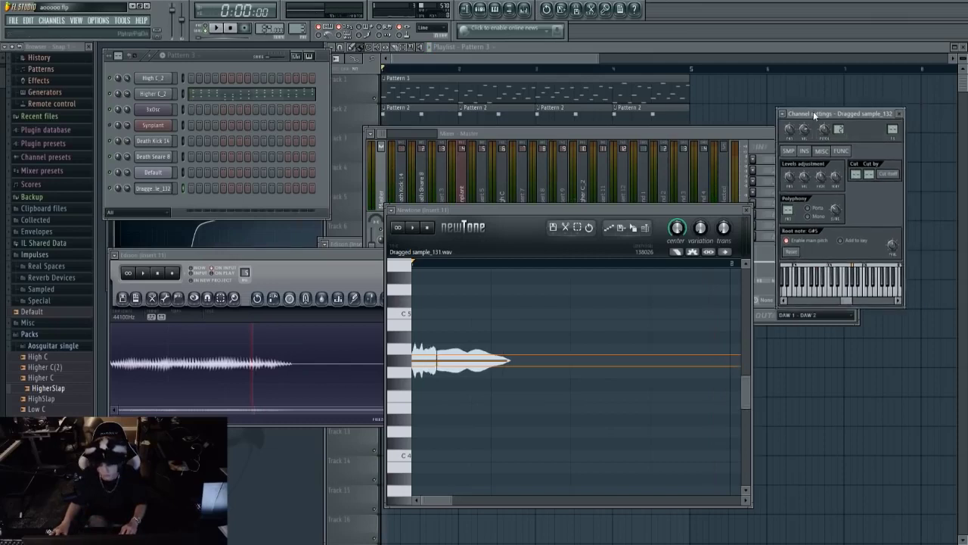
{"action": "key", "text": "space"}
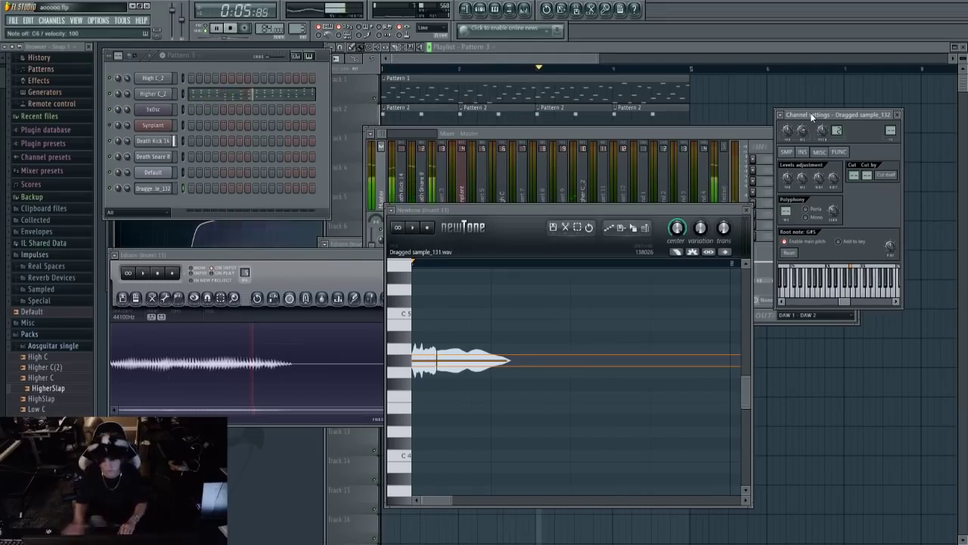
Compare the voice with 3xOsc, set its root note to C#5 and play it along with the song.
{"action": "key", "text": "F5"}
{"action": "left_click_drag", "start_coordinate": [710, 48], "coordinate": [699, 53]}
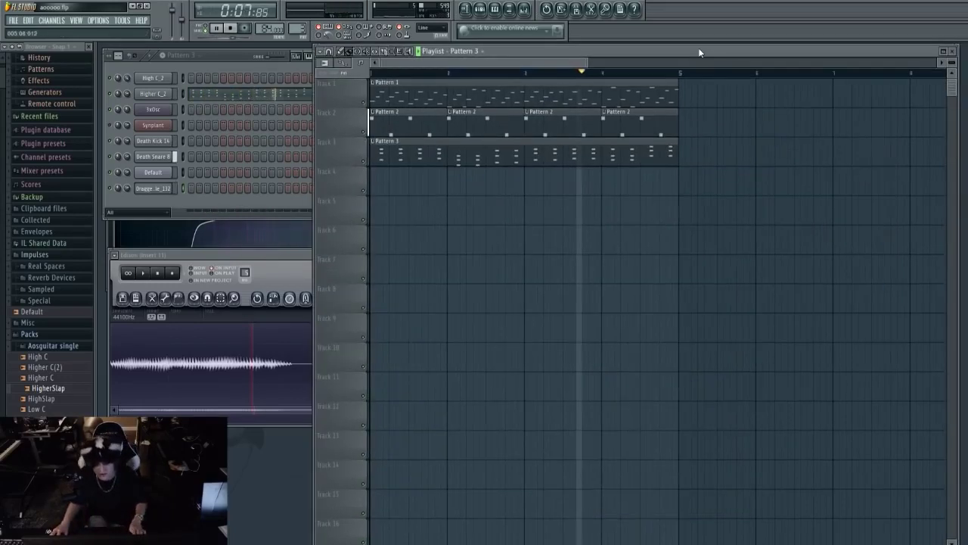
{"action": "left_click", "coordinate": [154, 187]}
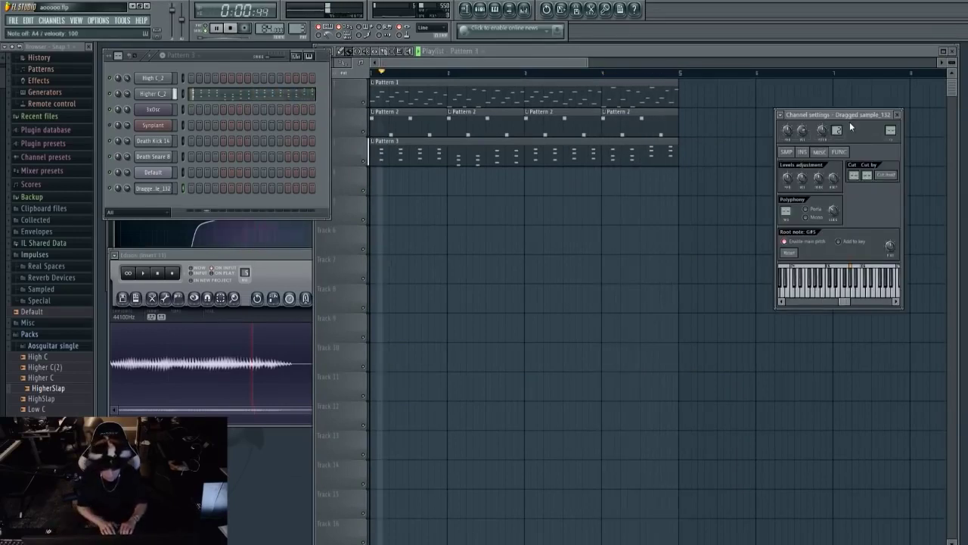
{"action": "left_click", "coordinate": [160, 109]}
{"action": "left_click", "coordinate": [161, 189]}
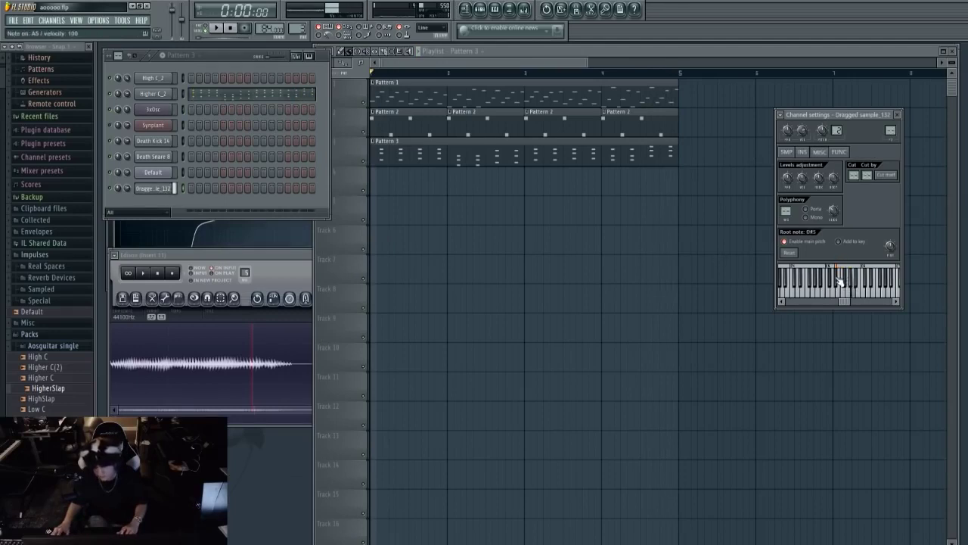
{"action": "key", "text": "space"}
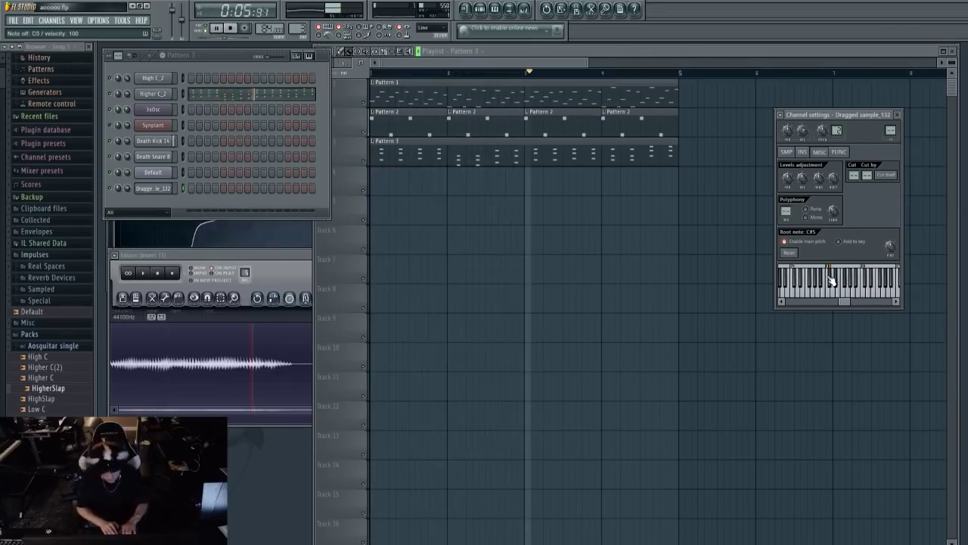
{"action": "key", "text": "space"}
{"action": "key", "text": "space"}
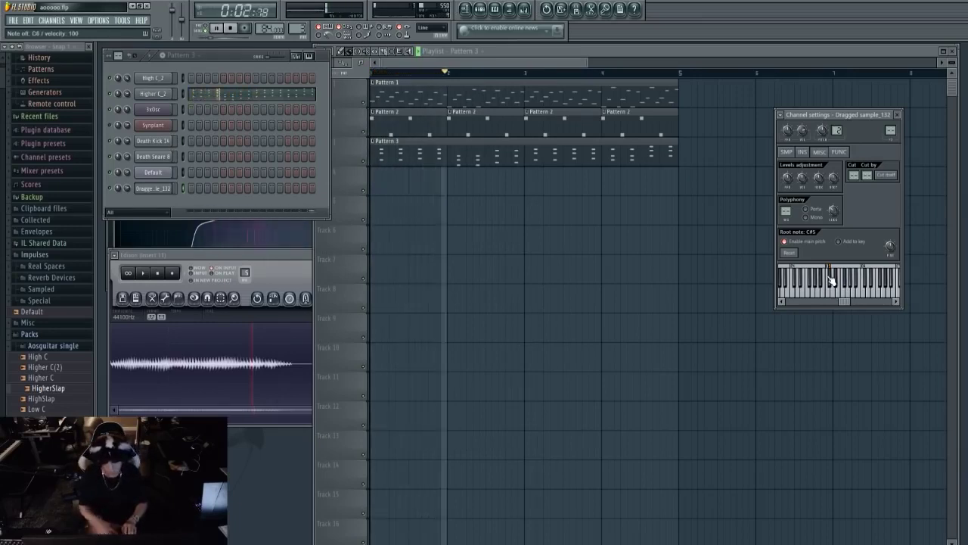
{"action": "key", "text": "F5"}
{"action": "key", "text": "space"}
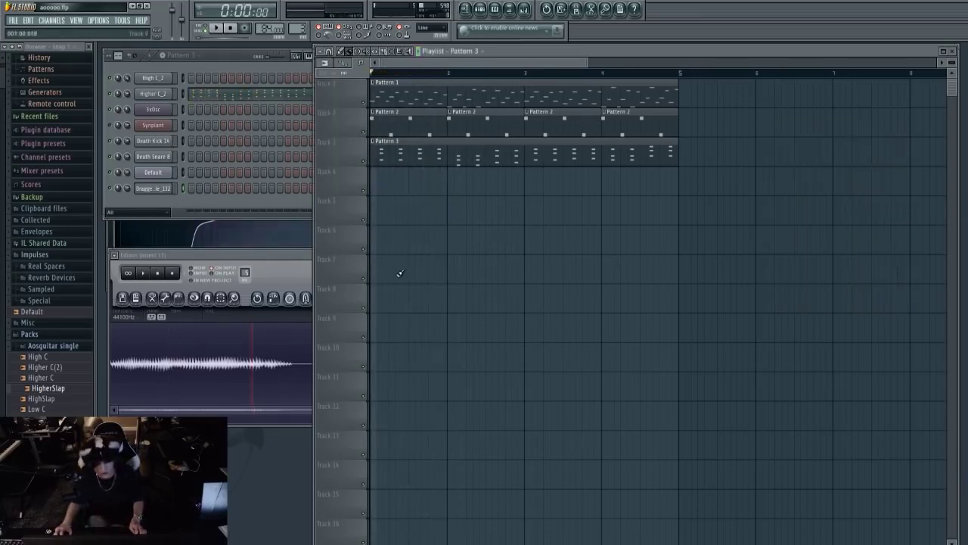
Reopen Newtone from Insert 11 in the mixer and shift the voice note to a higher pitch.
{"action": "left_click", "coordinate": [522, 9]}
{"action": "left_click", "coordinate": [581, 190]}
{"action": "left_click", "coordinate": [605, 186]}
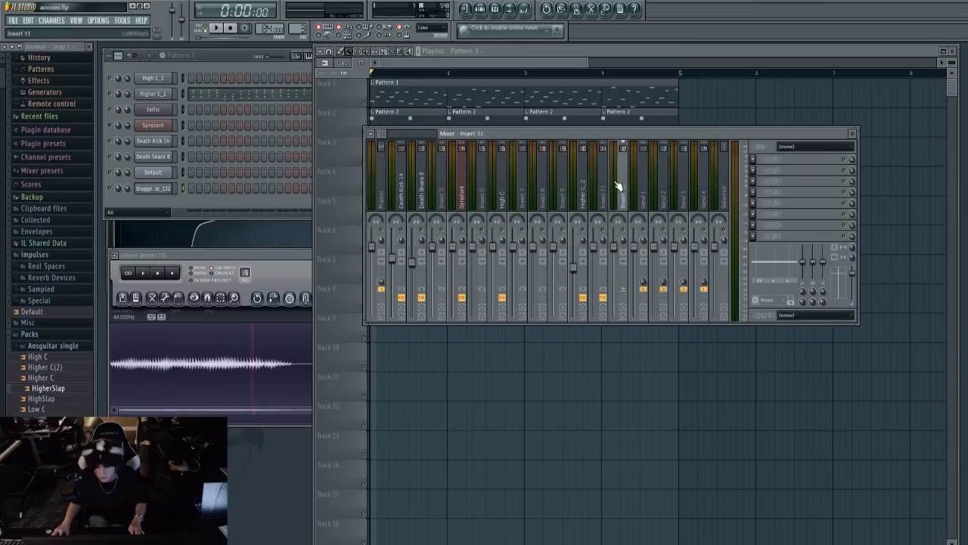
{"action": "left_click", "coordinate": [783, 205]}
{"action": "mouse_move", "coordinate": [607, 355]}
{"action": "left_mouse_down"}
{"action": "mouse_move", "coordinate": [612, 277]}
{"action": "mouse_move", "coordinate": [616, 361]}
{"action": "left_mouse_up"}
Send the shifted voice from Newtone to the voice sampler channel and match its root note to Synplant at A5.
{"action": "left_click_drag", "start_coordinate": [634, 231], "coordinate": [160, 189]}
{"action": "left_click", "coordinate": [159, 126]}
{"action": "left_click", "coordinate": [158, 188]}
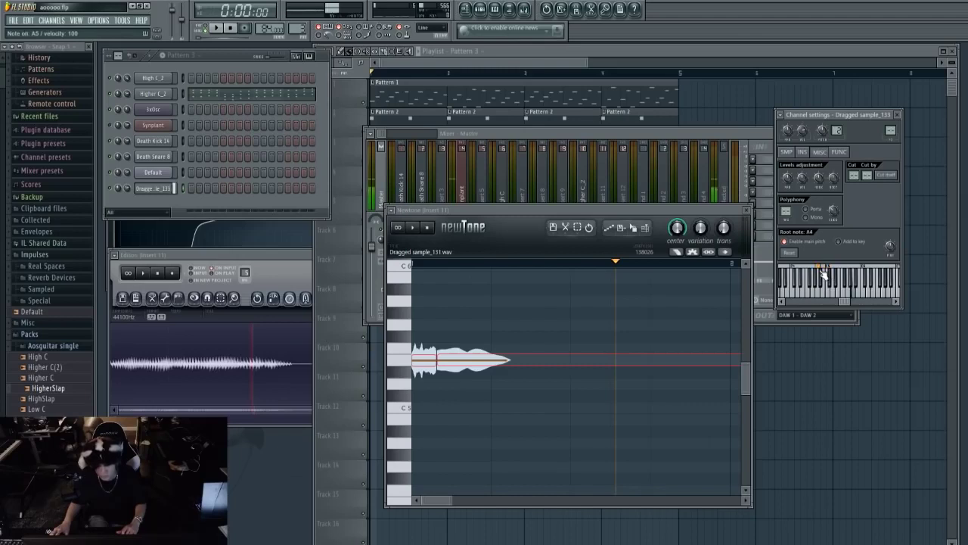
Raise the tempo to 88 BPM and play Synplant and the voice sampler in turn over the song.
{"action": "key", "text": "space"}
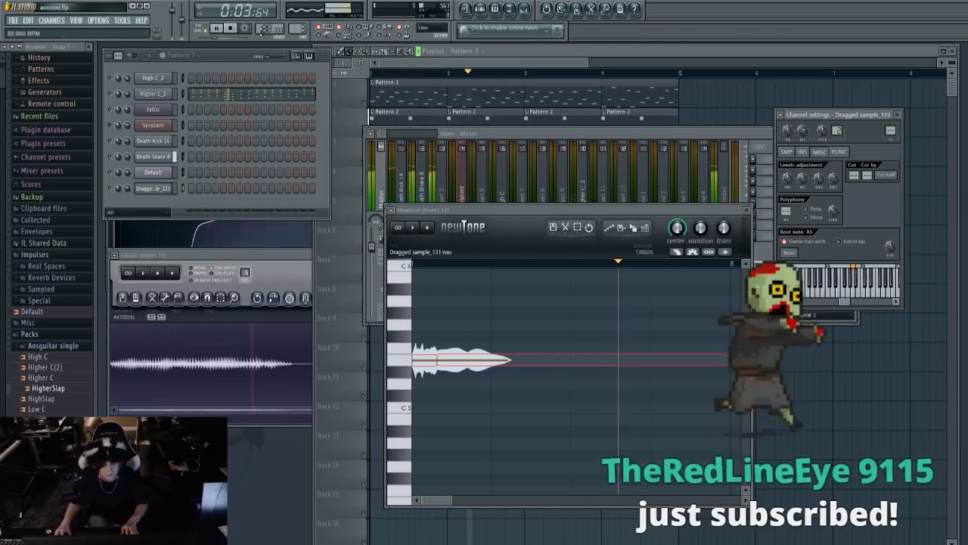
{"action": "left_click", "coordinate": [159, 126]}
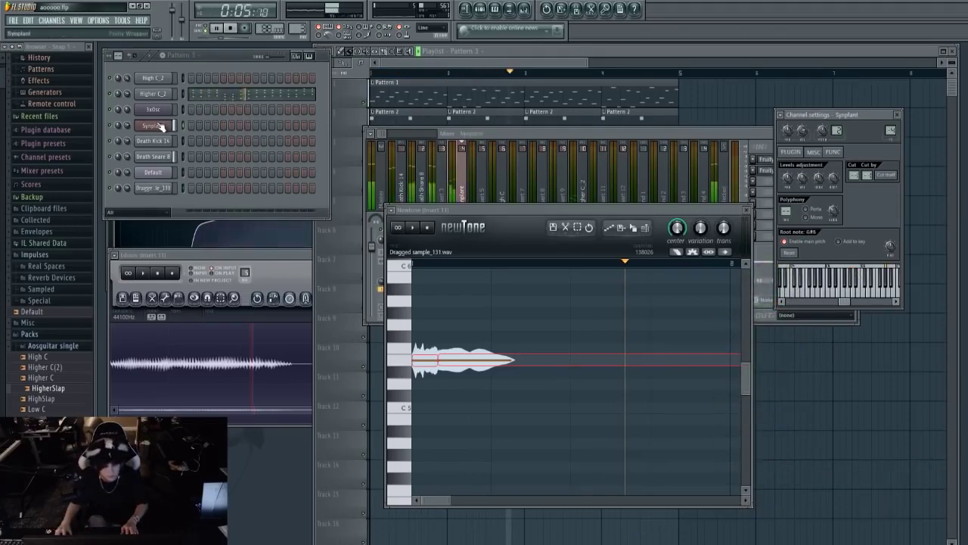
{"action": "left_click", "coordinate": [526, 9]}
{"action": "left_click", "coordinate": [433, 198]}
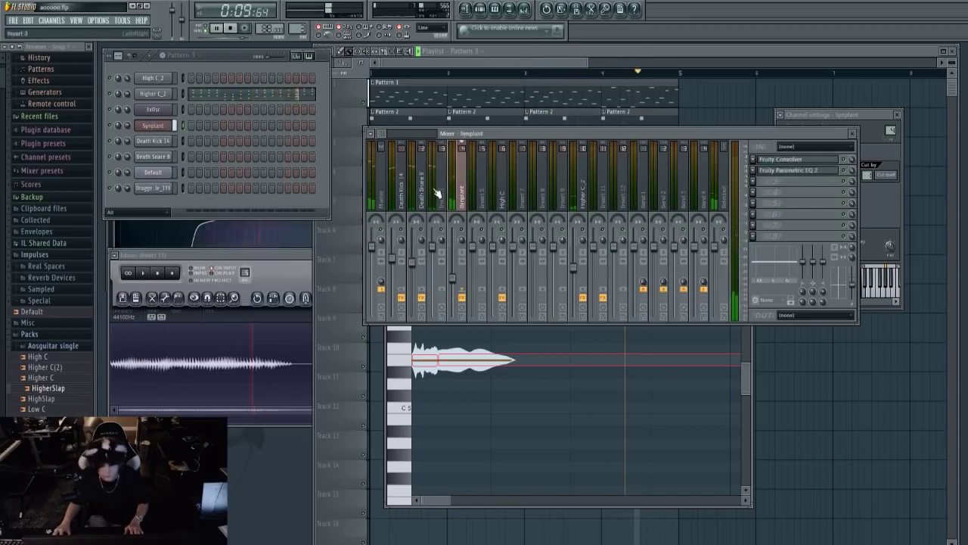
{"action": "left_click", "coordinate": [153, 188]}
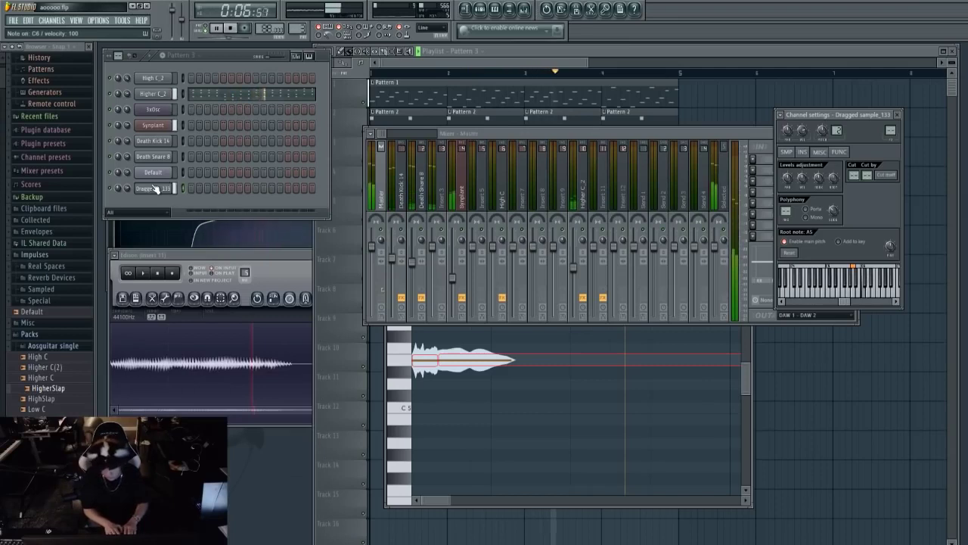
{"action": "key", "text": "space"}
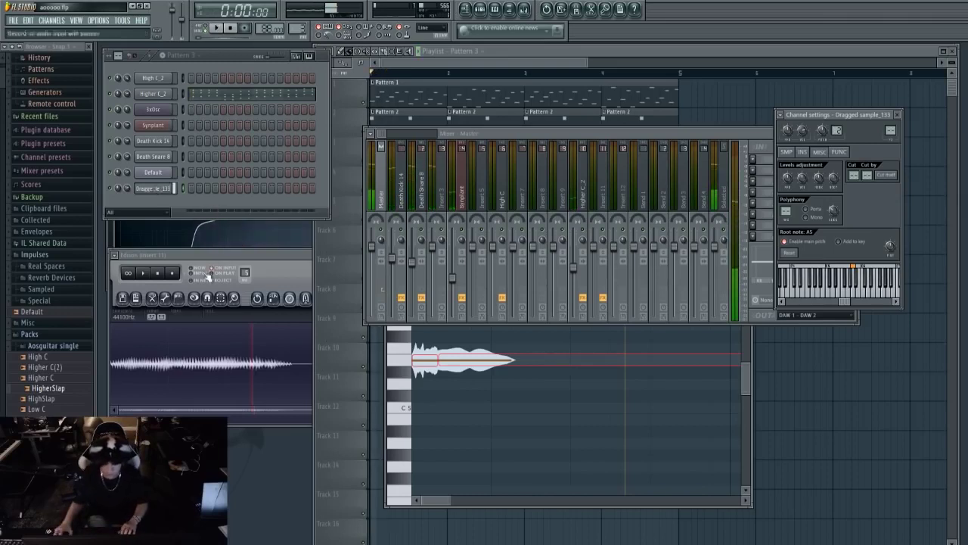
Set the voice note's formant shift to -3.03 st in Newtone and send the result to the voice sampler channel.
{"action": "left_click", "coordinate": [592, 350]}
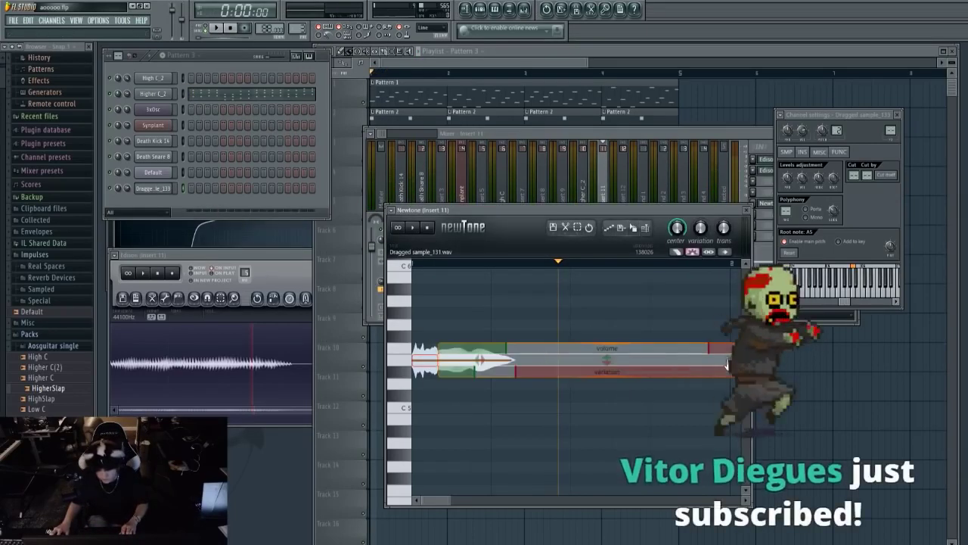
{"action": "scroll", "coordinate": [727, 365], "scroll_direction": "right", "scroll_amount": 2}
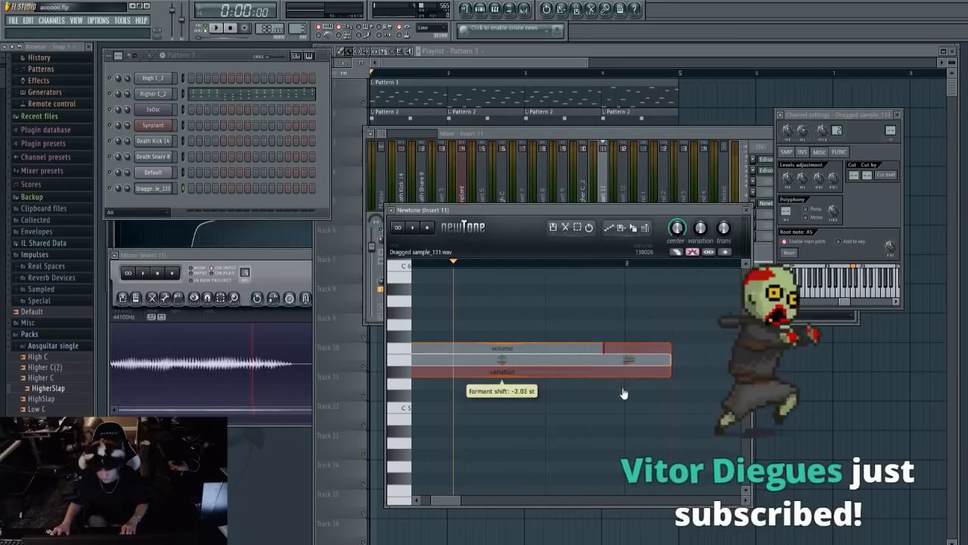
{"action": "left_click_drag", "start_coordinate": [634, 227], "coordinate": [163, 192]}
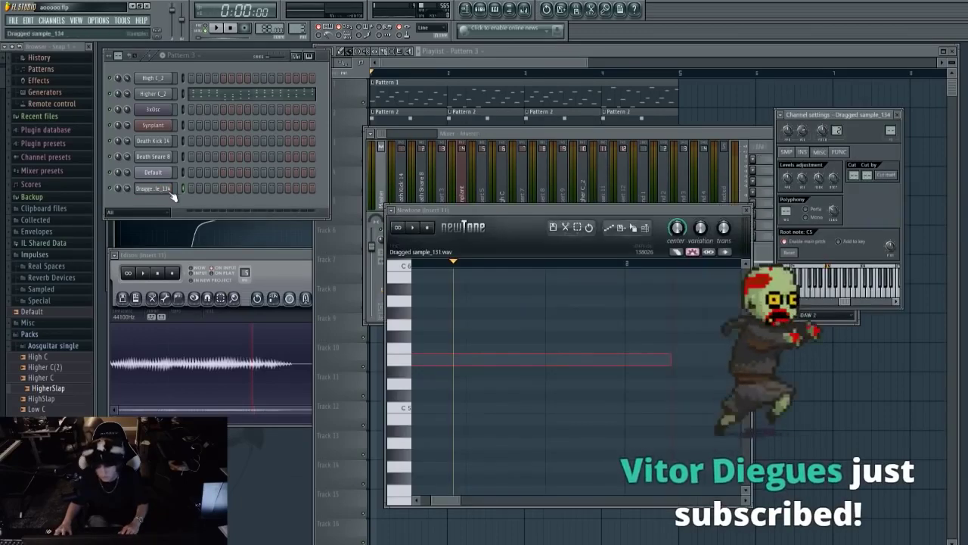
Check the formant-shifted voice against Synplant, set its root note to A5 and play it over the song.
{"action": "left_click", "coordinate": [153, 125]}
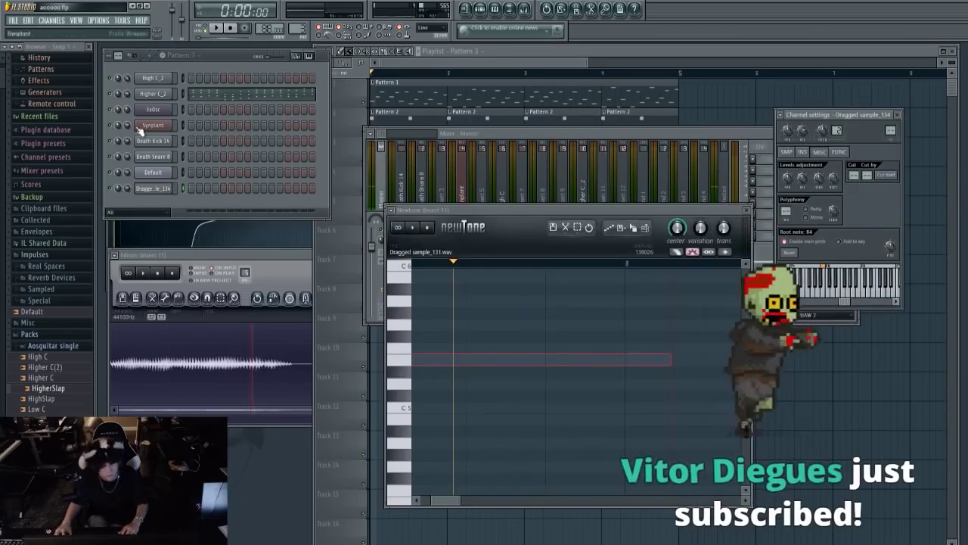
{"action": "left_click", "coordinate": [164, 189]}
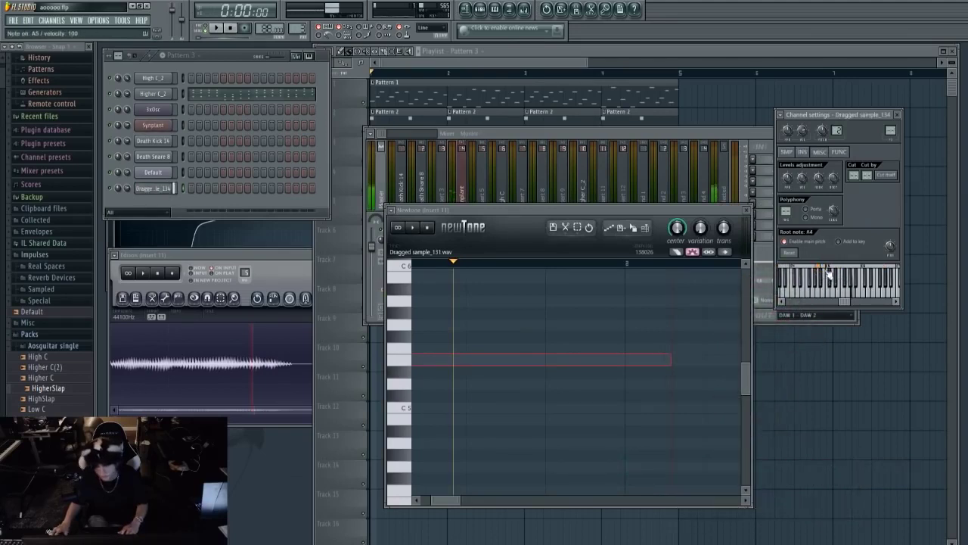
{"action": "left_click", "coordinate": [857, 272]}
{"action": "key", "text": "space"}
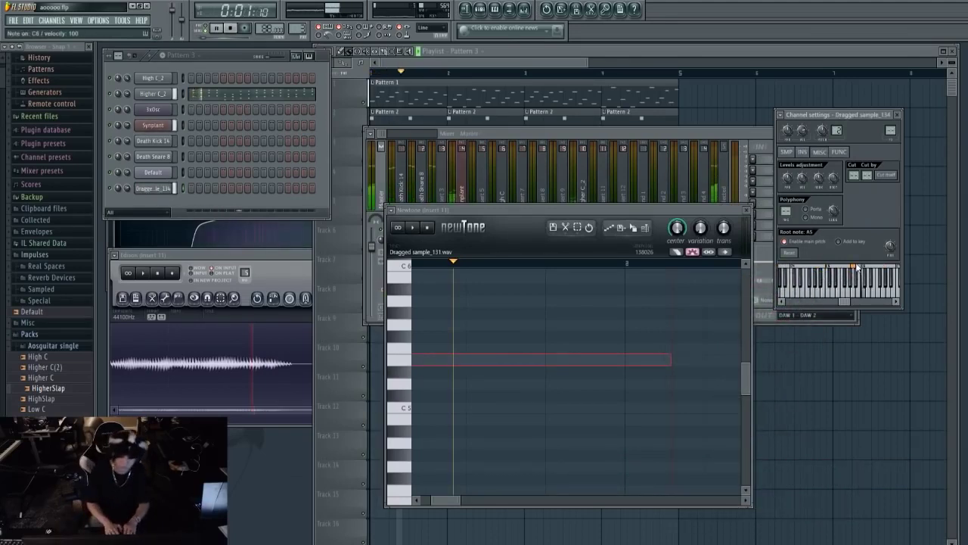
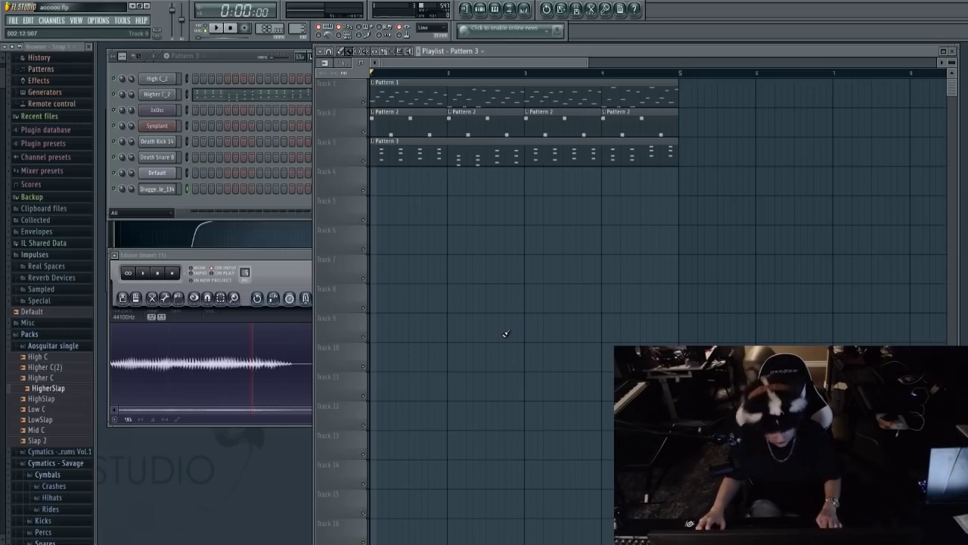
Listen to the full arrangement from the start and select the voice sampler channel to play it over the song.
{"action": "key", "text": "space"}
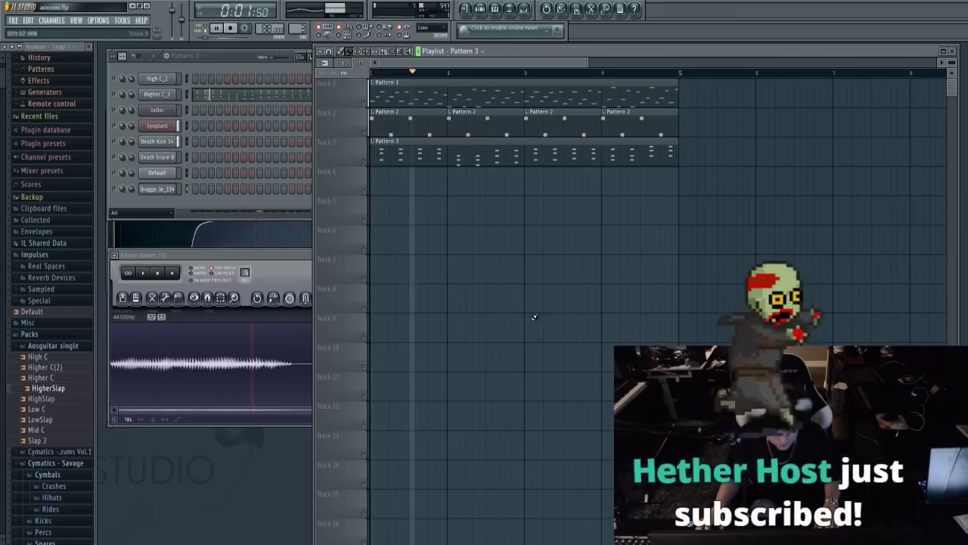
{"action": "key", "text": "space"}
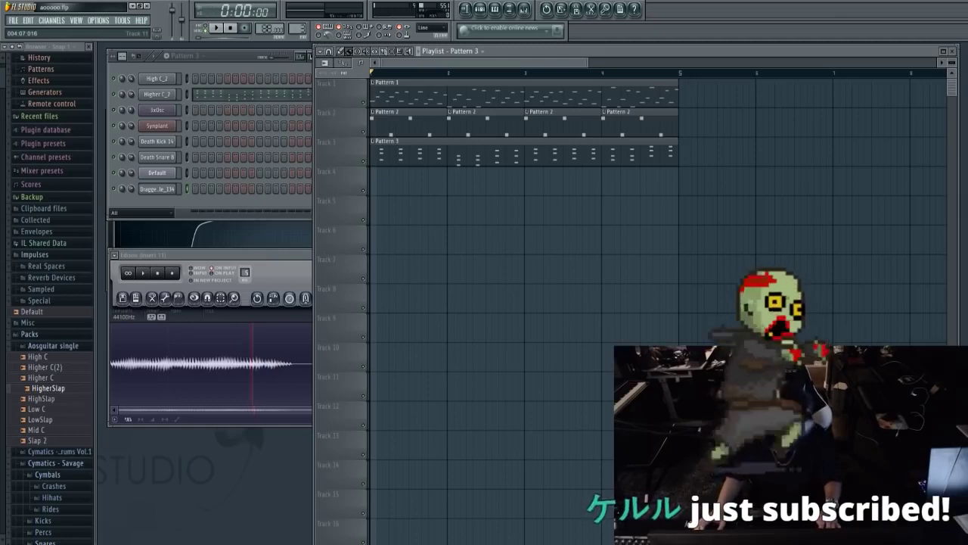
{"action": "key", "text": "space"}
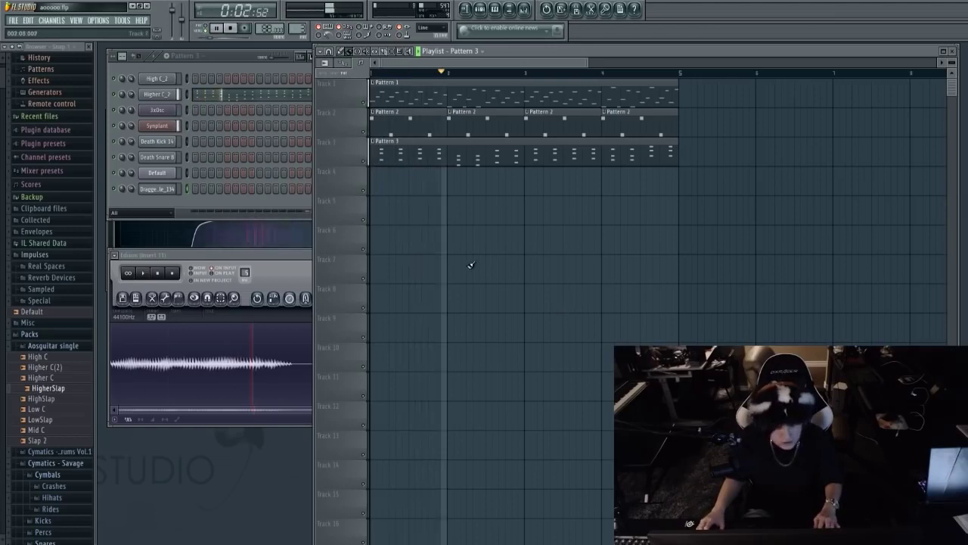
{"action": "left_click", "coordinate": [166, 190]}
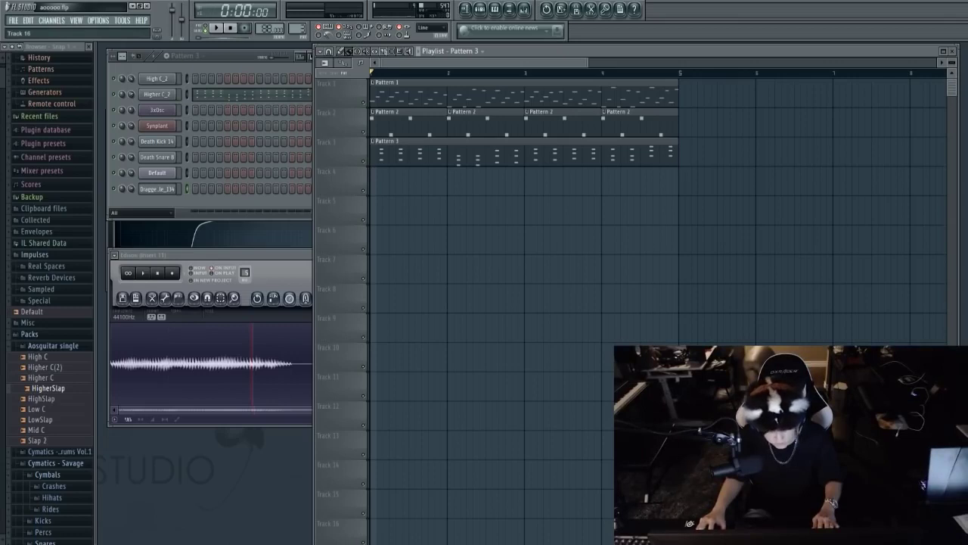
Place the raaah voice sample at the start of playlist track 4 and listen to it in solo.
{"action": "left_click_drag", "start_coordinate": [438, 411], "coordinate": [371, 179]}
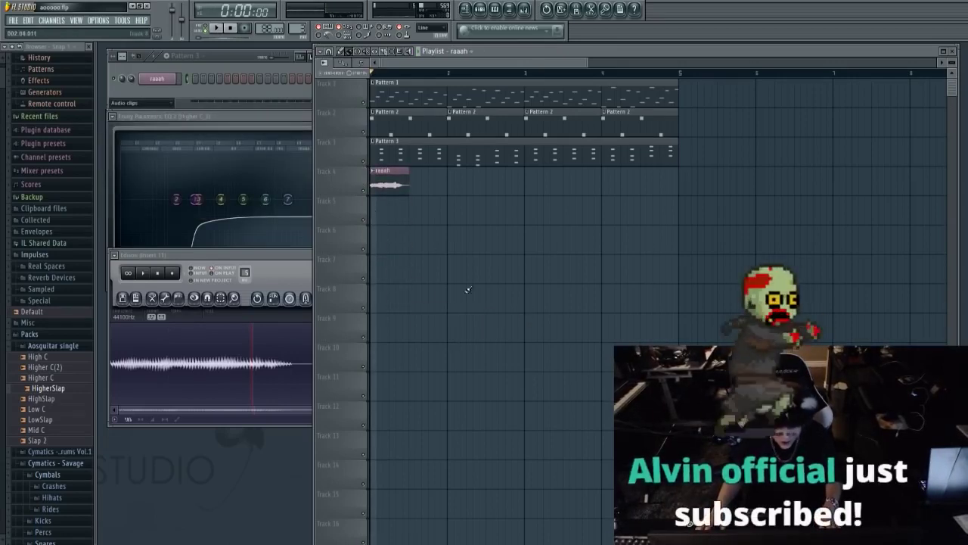
{"action": "key", "text": "space"}
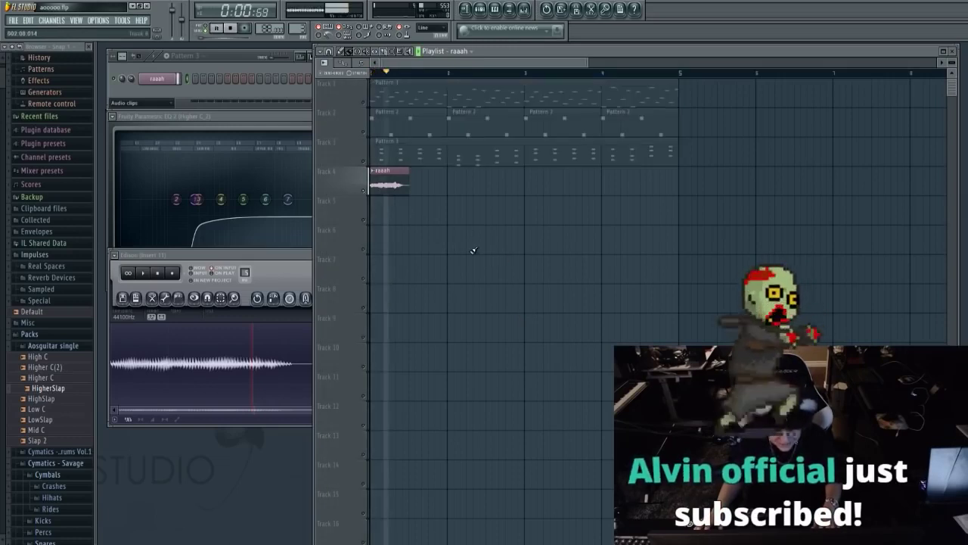
{"action": "key", "text": "space"}
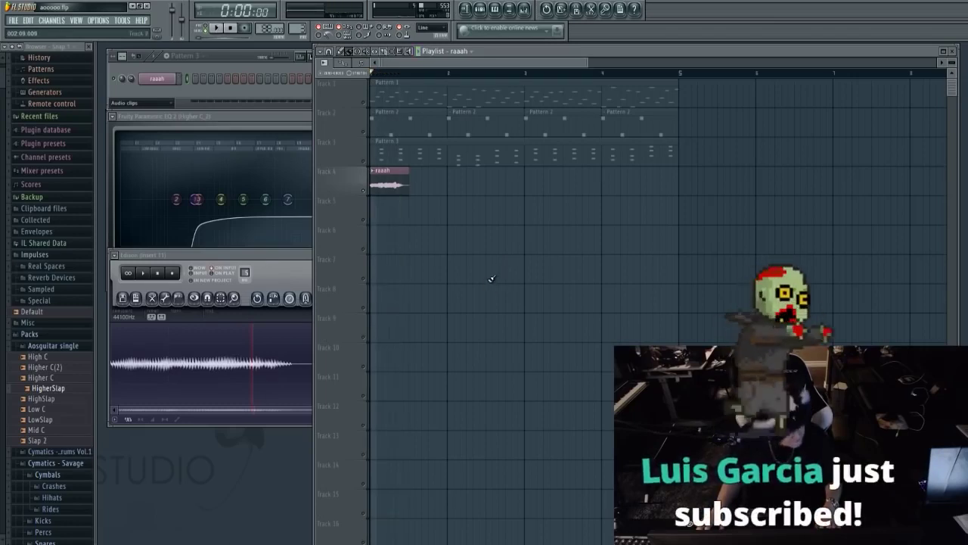
{"action": "key", "text": "space"}
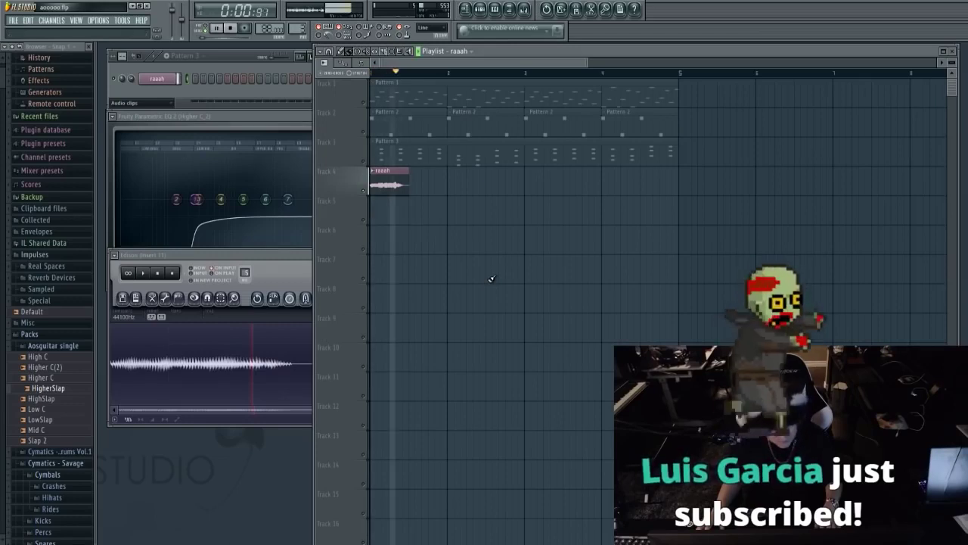
{"action": "key", "text": "space"}
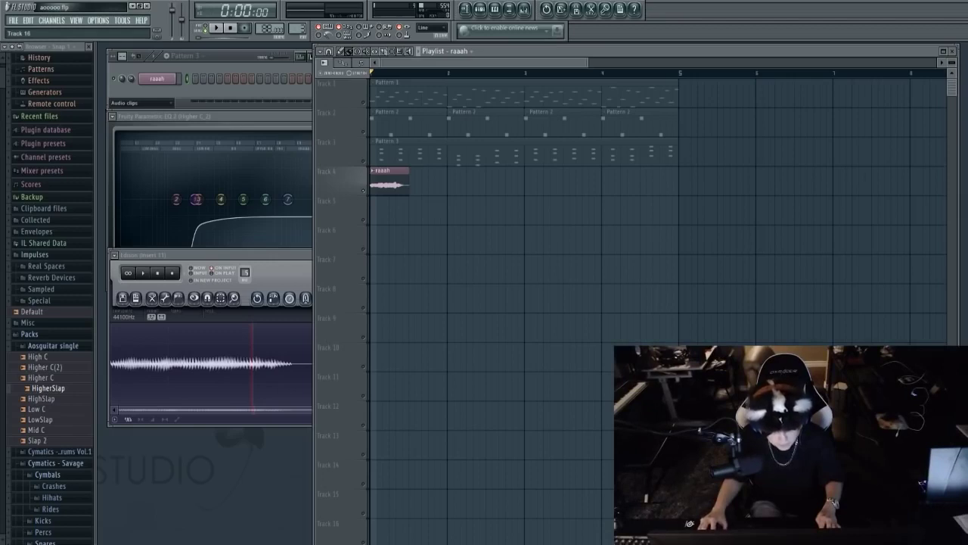
Place the screech sample at the start of playlist track 5 and listen to it in solo.
{"action": "left_click_drag", "start_coordinate": [398, 306], "coordinate": [396, 224]}
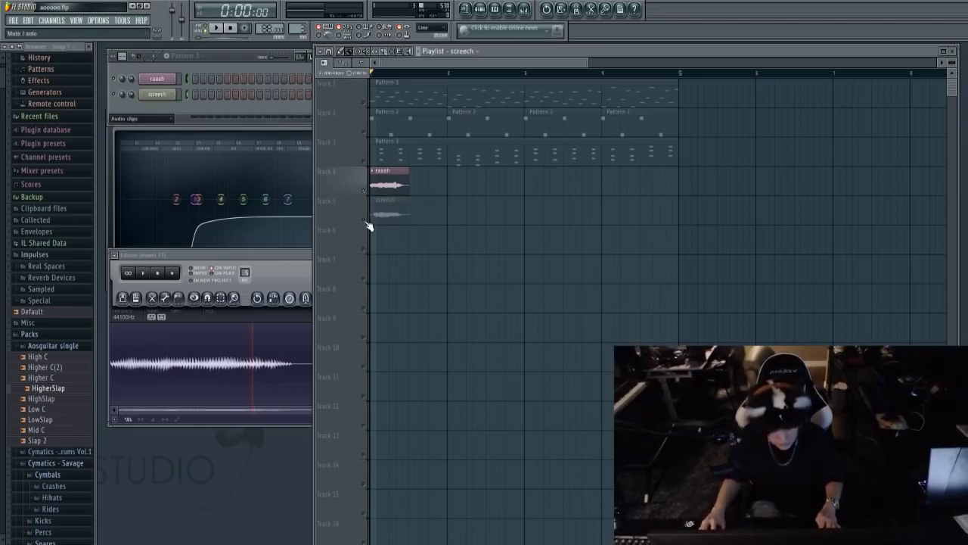
{"action": "right_click", "coordinate": [364, 220]}
{"action": "key", "text": "space"}
{"action": "key", "text": "space"}
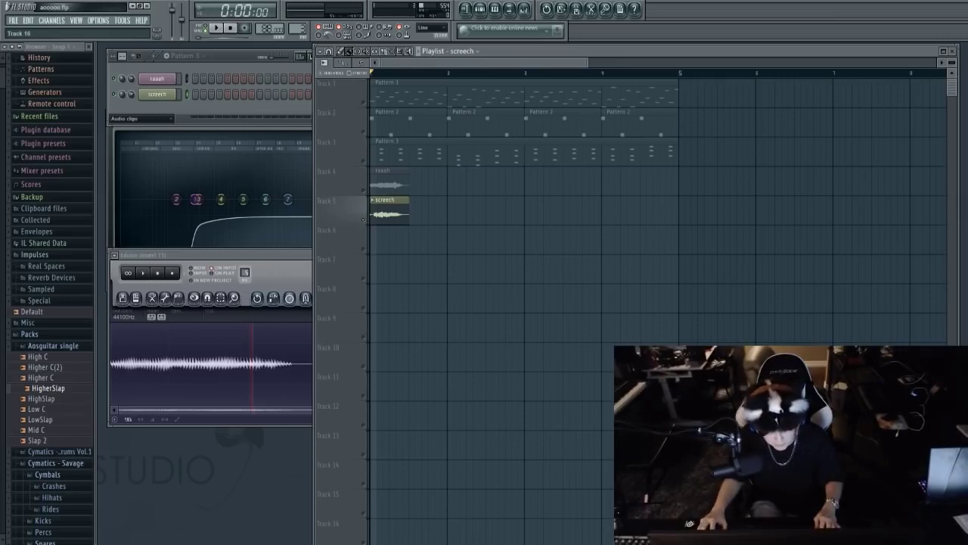
Place the wup sample at the start of playlist track 6 and delete the unneeded AudioTrack channel.
{"action": "left_click", "coordinate": [404, 243], "text": "shift"}
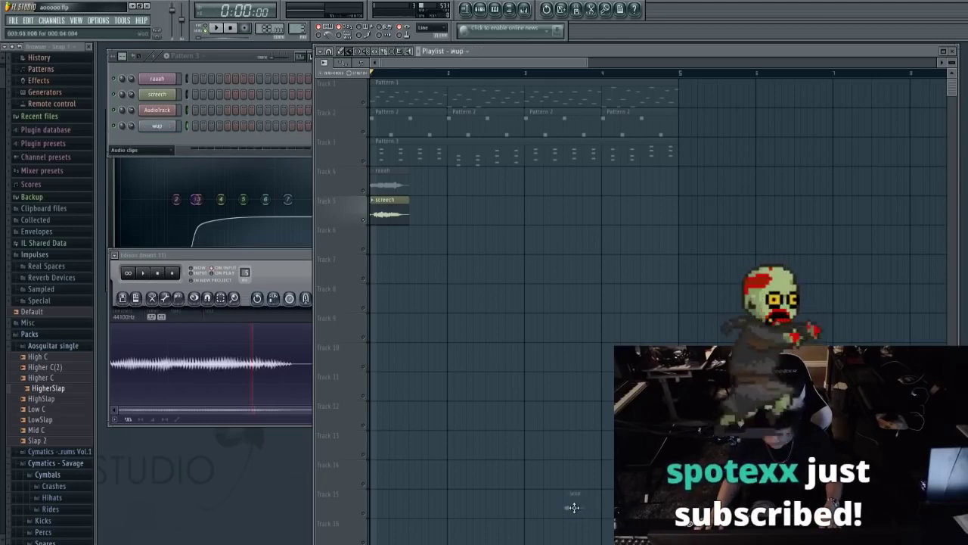
{"action": "left_click_drag", "start_coordinate": [572, 507], "coordinate": [411, 249]}
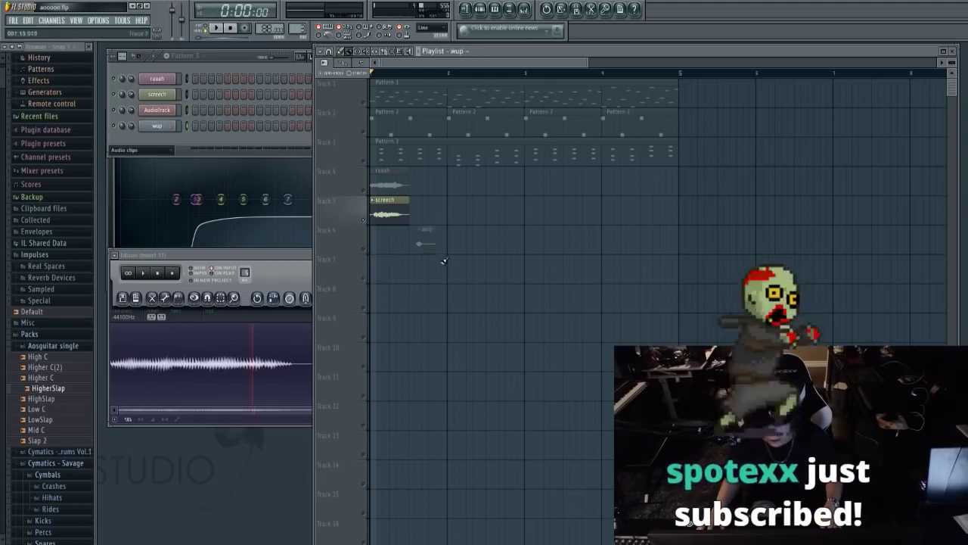
{"action": "left_click", "coordinate": [173, 130]}
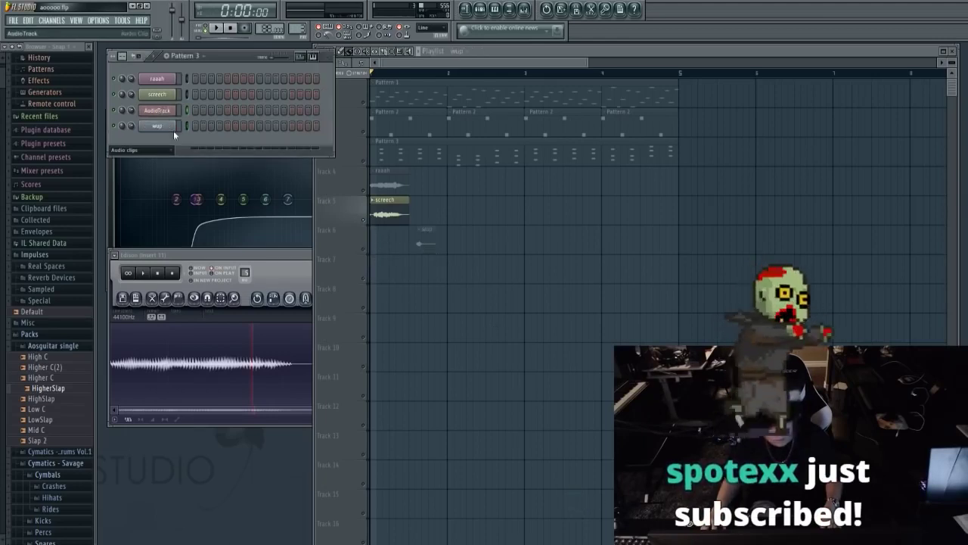
{"action": "left_click", "coordinate": [532, 310]}
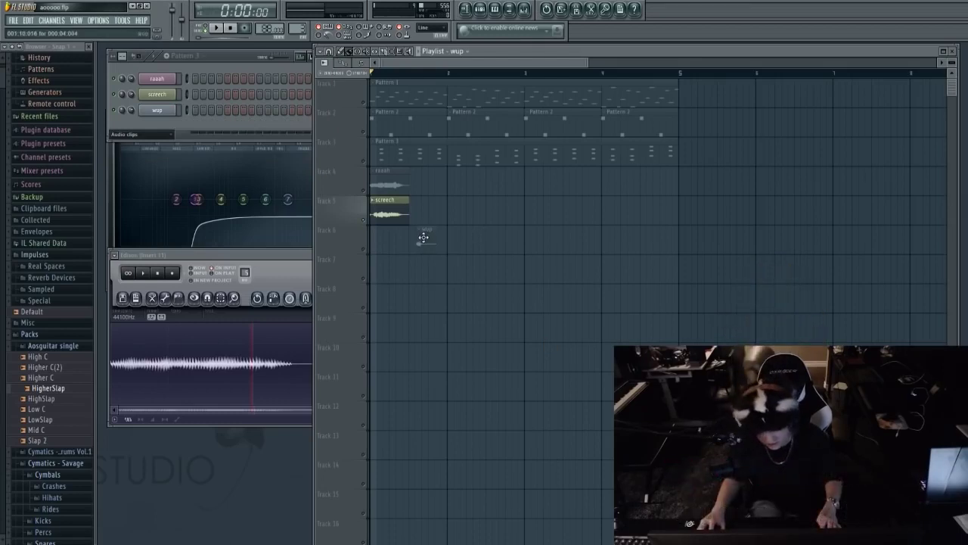
{"action": "left_click_drag", "start_coordinate": [422, 242], "coordinate": [364, 250]}
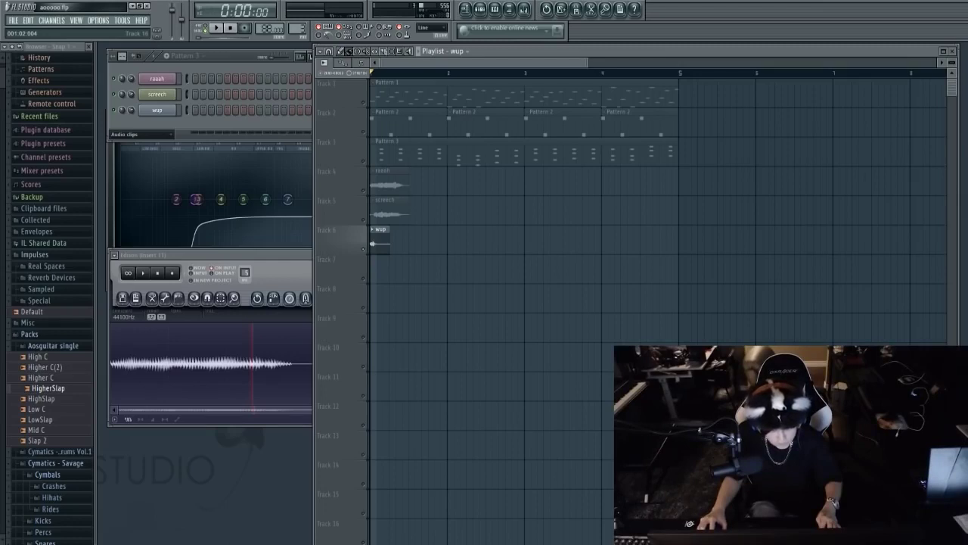
Place the Note sample at the start of playlist track 7, audition it in solo and switch the solo to the wup track.
{"action": "left_click_drag", "start_coordinate": [424, 298], "coordinate": [371, 268]}
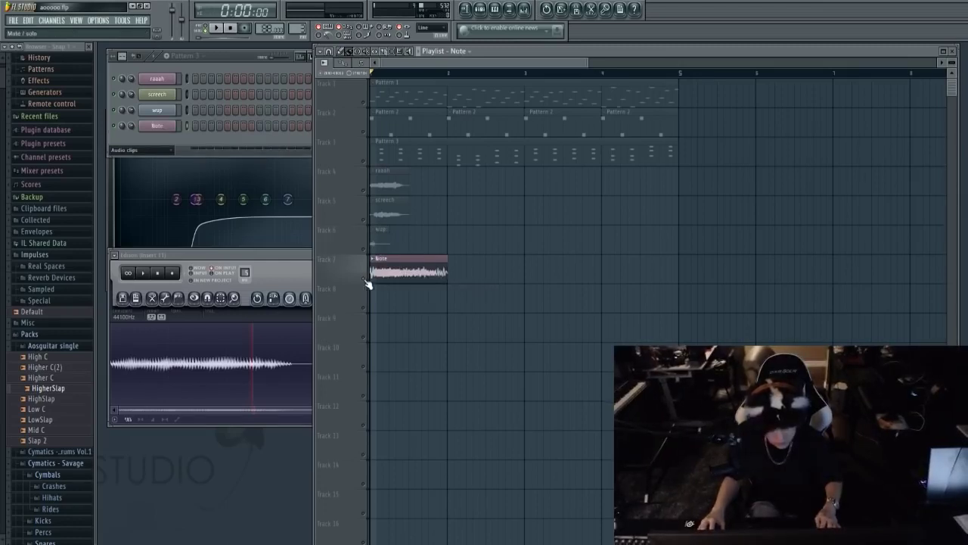
{"action": "key", "text": "space"}
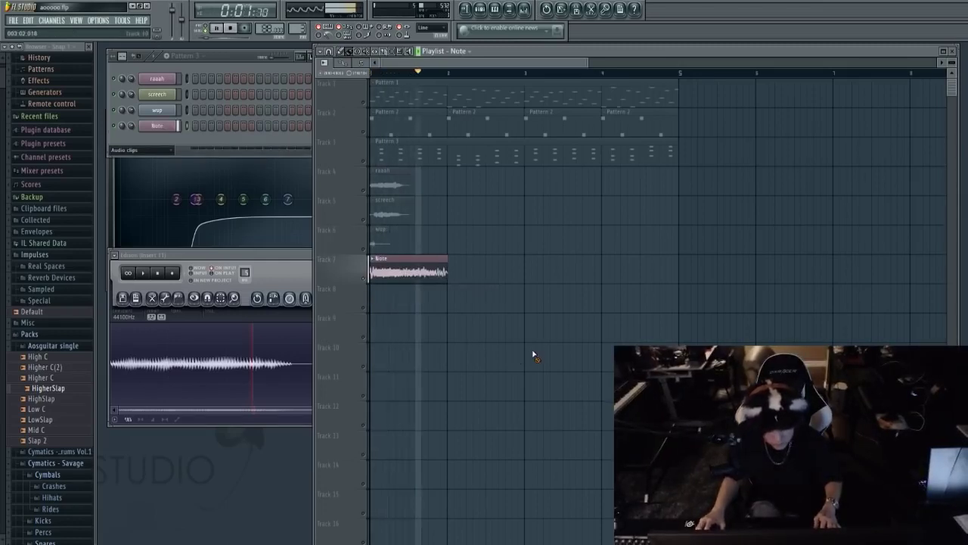
{"action": "key", "text": "space"}
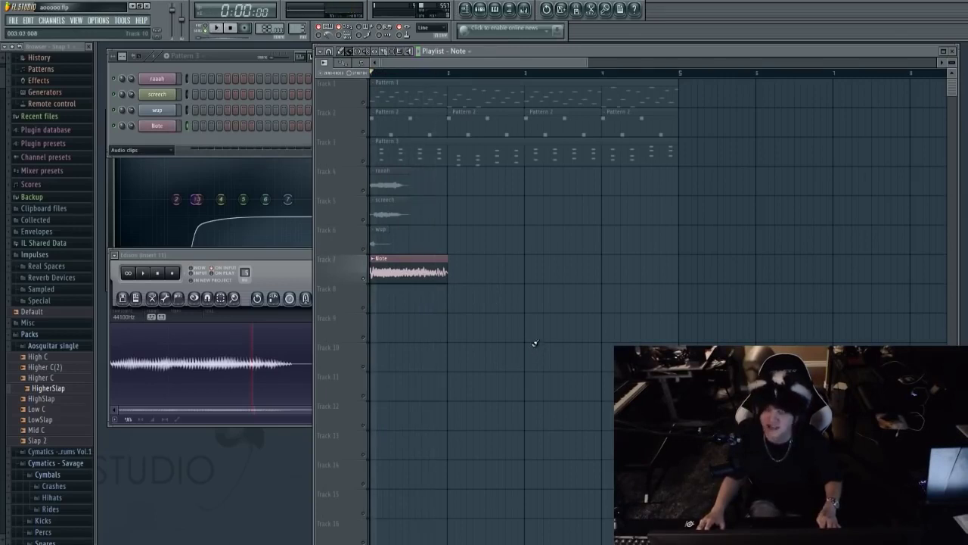
{"action": "left_click", "coordinate": [369, 230]}
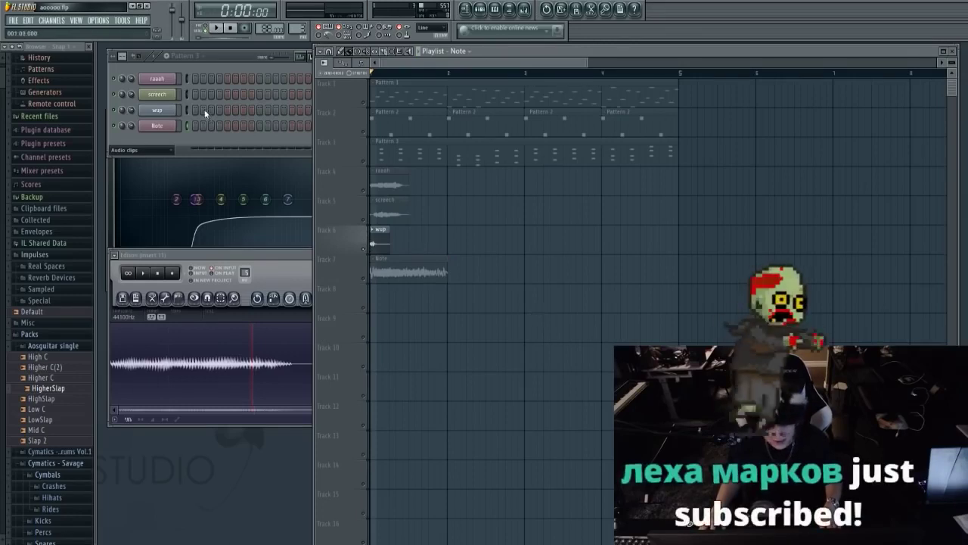
Add Edison to mixer Insert 12 and load the wup sample into it.
{"action": "left_click", "coordinate": [524, 8]}
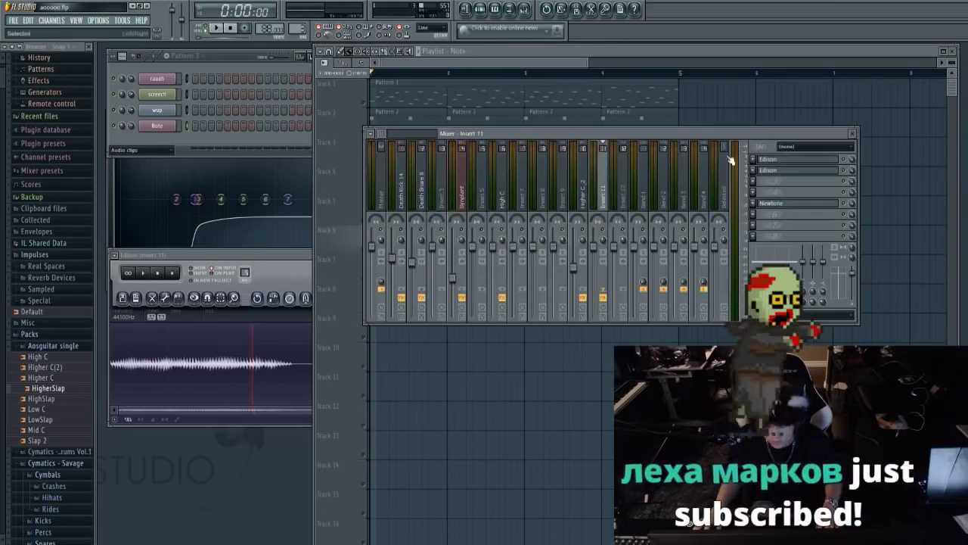
{"action": "key", "text": "F9"}
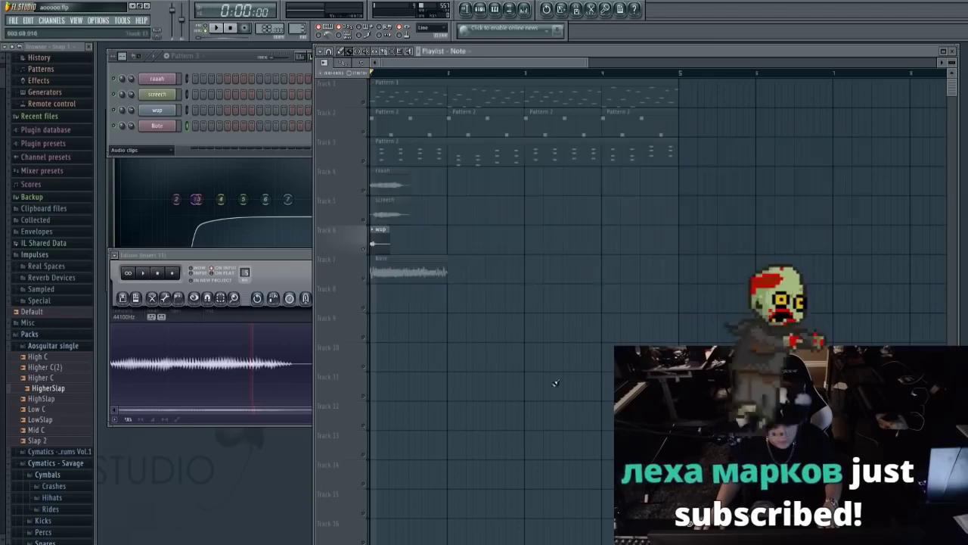
{"action": "key", "text": "space"}
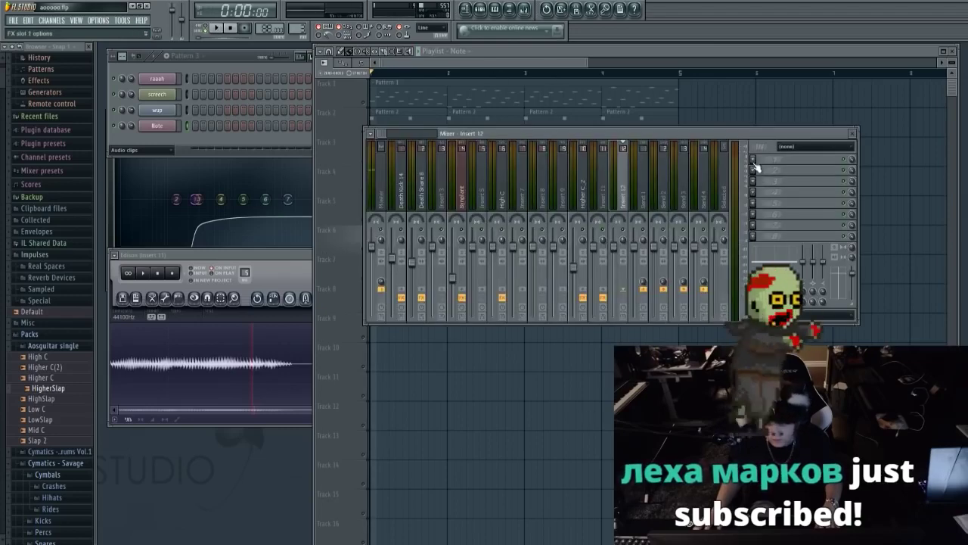
{"action": "key", "text": "ctrl+e"}
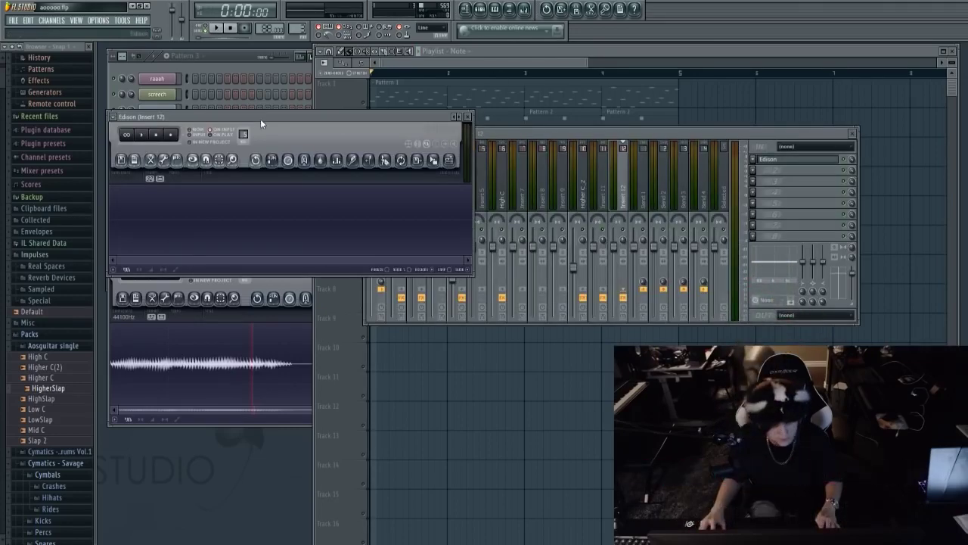
{"action": "left_click_drag", "start_coordinate": [261, 123], "coordinate": [567, 216]}
{"action": "left_click", "coordinate": [168, 110]}
{"action": "left_click", "coordinate": [787, 151]}
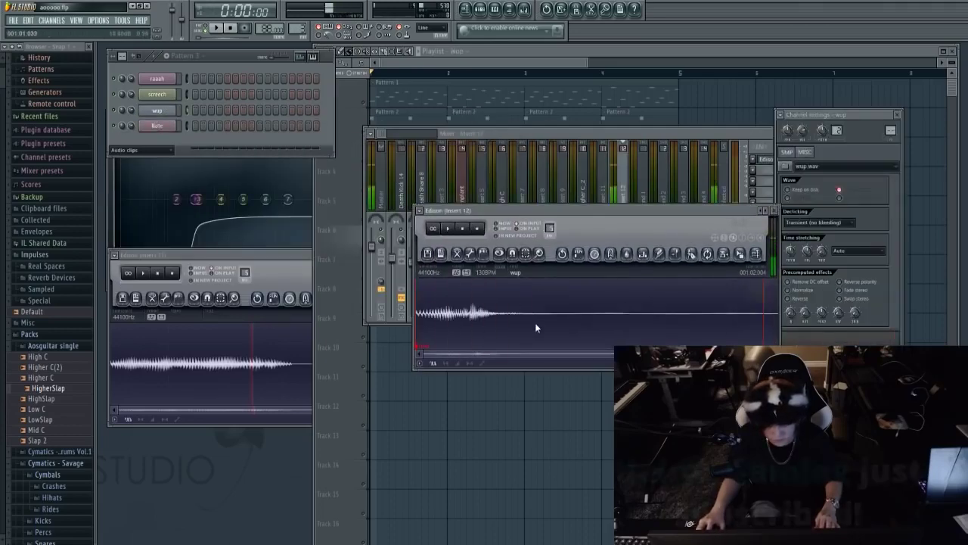
Trim the silent tail off the wup sample in Edison.
{"action": "left_click_drag", "start_coordinate": [538, 318], "coordinate": [771, 323]}
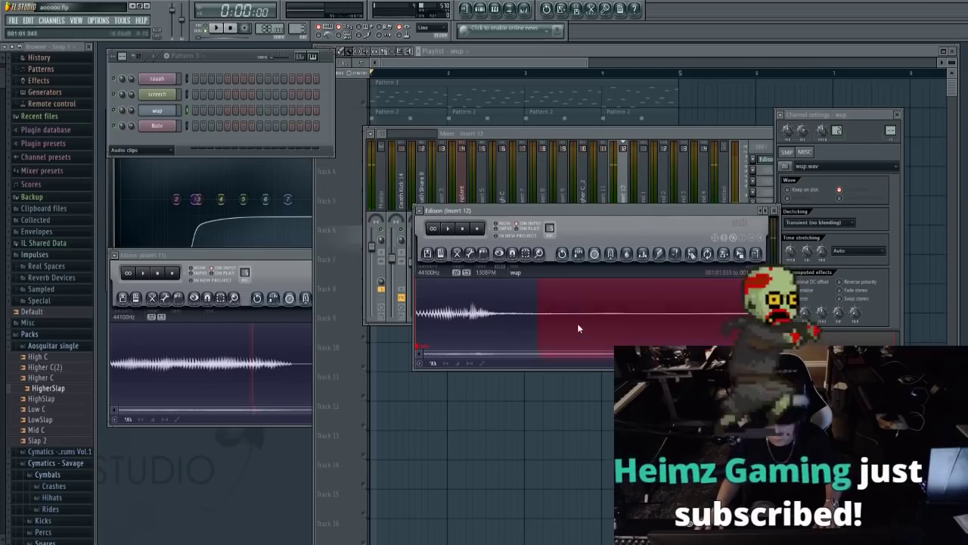
{"action": "left_click_drag", "start_coordinate": [533, 326], "coordinate": [558, 325]}
{"action": "key", "text": "Delete"}
{"action": "key", "text": "ctrl+z"}
{"action": "key", "text": "Delete"}
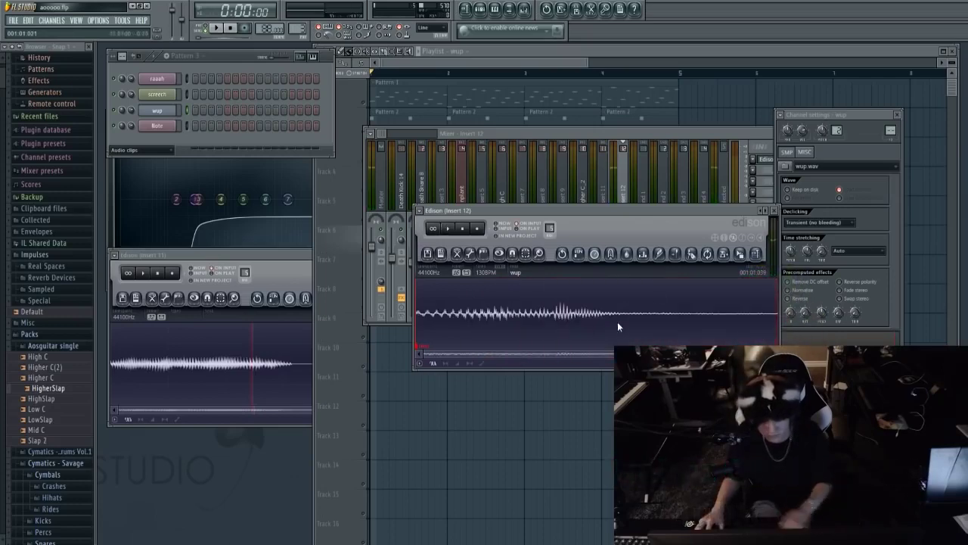
Send the trimmed wup sample from Edison to a new sampler channel and display all channels in the channel rack.
{"action": "left_click_drag", "start_coordinate": [739, 257], "coordinate": [176, 147]}
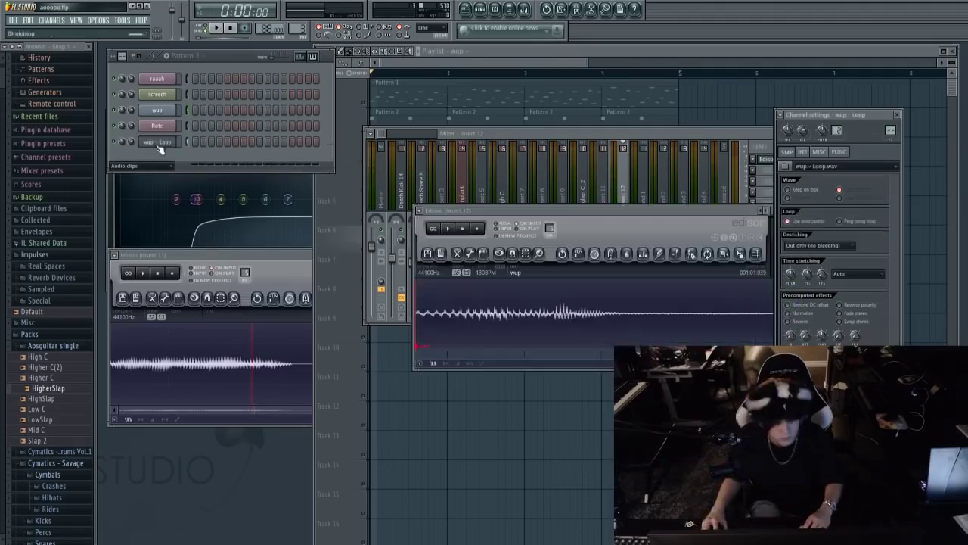
{"action": "scroll", "coordinate": [147, 167], "scroll_direction": "up", "scroll_amount": 1}
{"action": "left_click", "coordinate": [164, 268]}
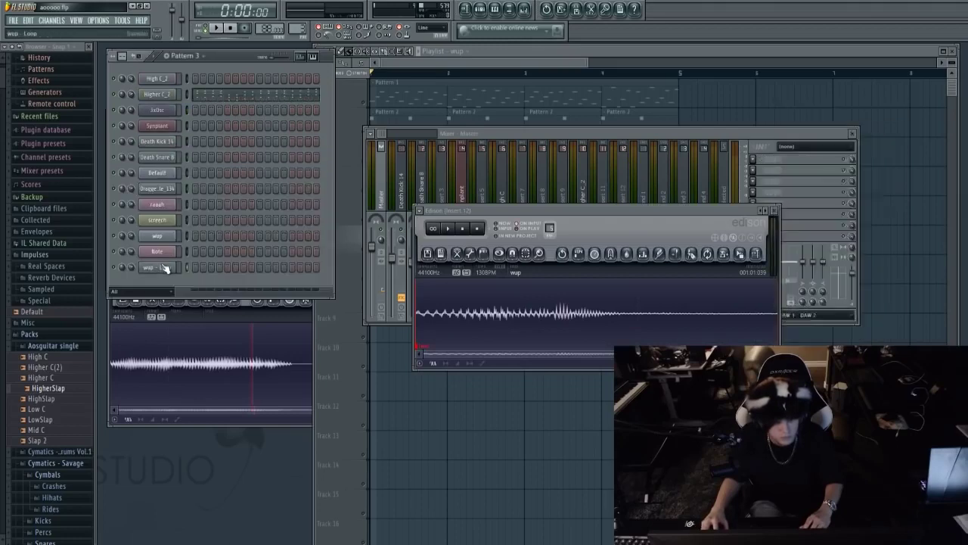
{"action": "left_click", "coordinate": [165, 268]}
Compare the wup - Loop channel's pitch with 3xOsc and set its root note to A4.
{"action": "left_click", "coordinate": [804, 152]}
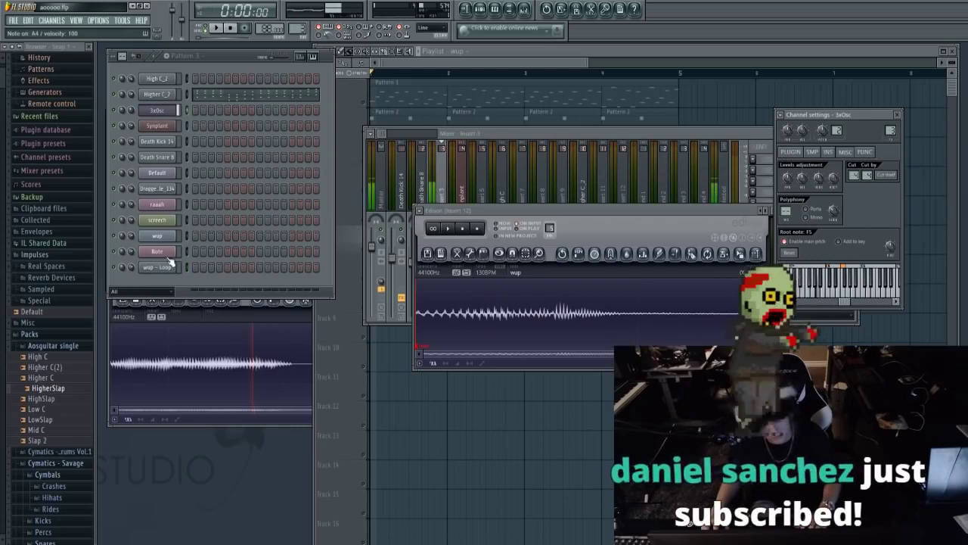
{"action": "left_click", "coordinate": [839, 281]}
{"action": "right_click", "coordinate": [819, 269]}
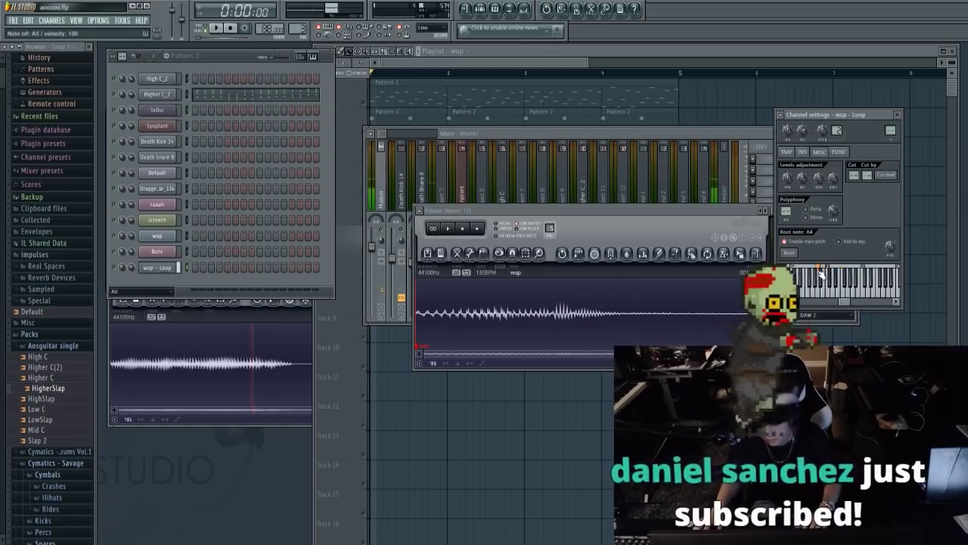
Set the wup - Loop channel's time stretching to Resample and turn on its volume envelope.
{"action": "left_click", "coordinate": [787, 152]}
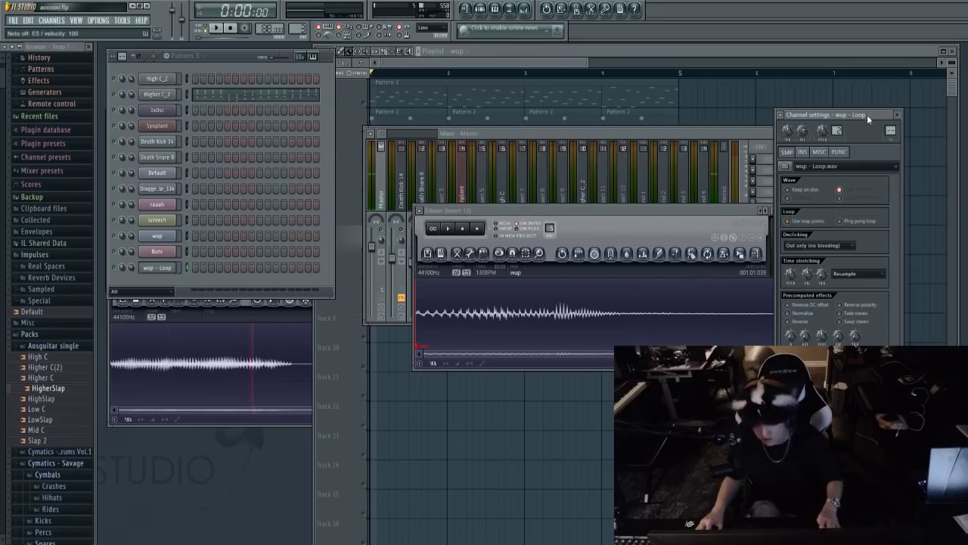
{"action": "left_click", "coordinate": [803, 152]}
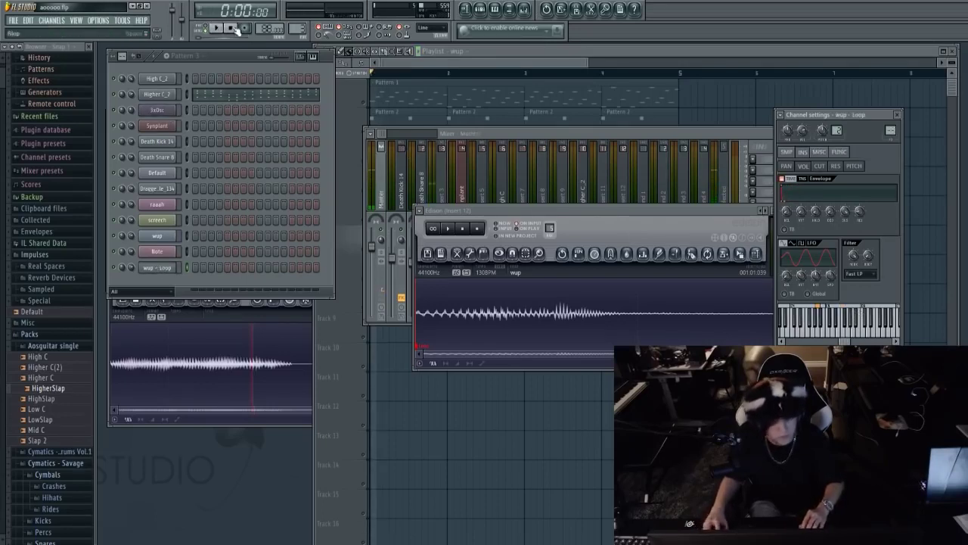
Unmute the three pattern tracks and remove the voice sample clips from playlist tracks 4 to 7.
{"action": "left_click", "coordinate": [379, 369]}
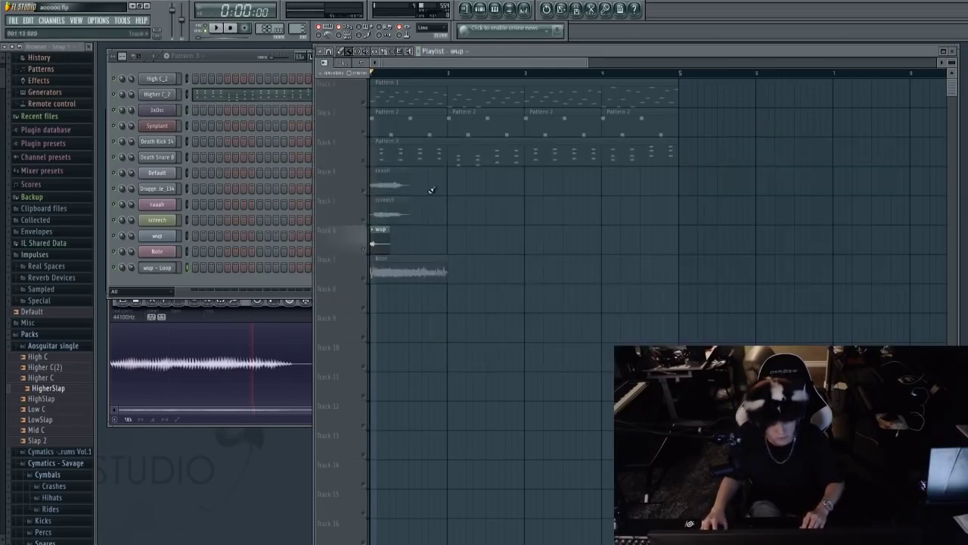
{"action": "right_click", "coordinate": [364, 160]}
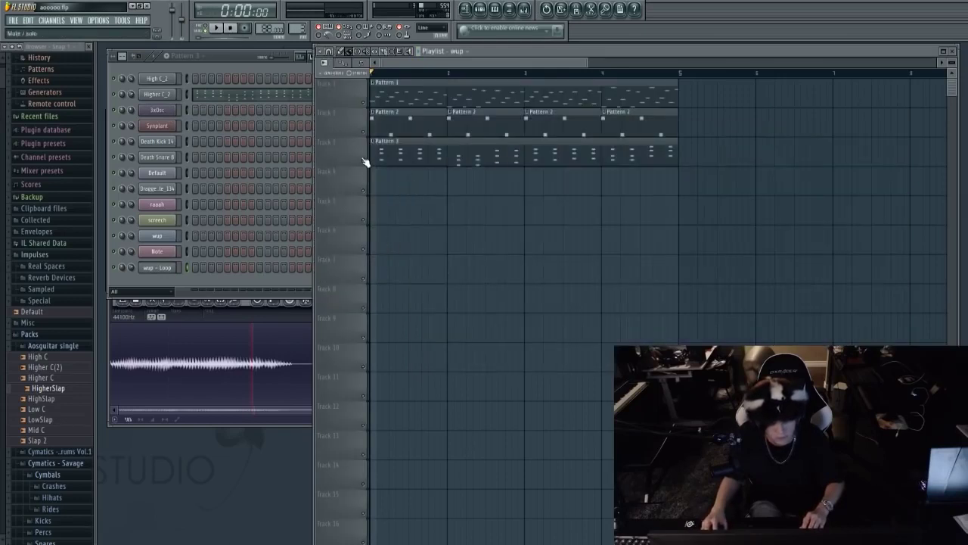
Open the wup - Loop channel's settings and switch to the empty Pattern 4.
{"action": "left_click", "coordinate": [155, 268]}
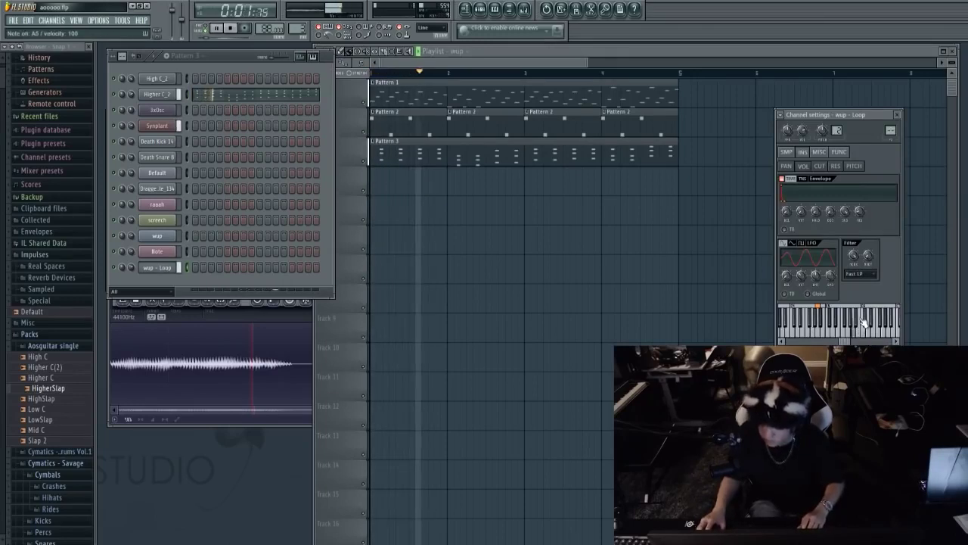
{"action": "left_click_drag", "start_coordinate": [228, 56], "coordinate": [224, 55]}
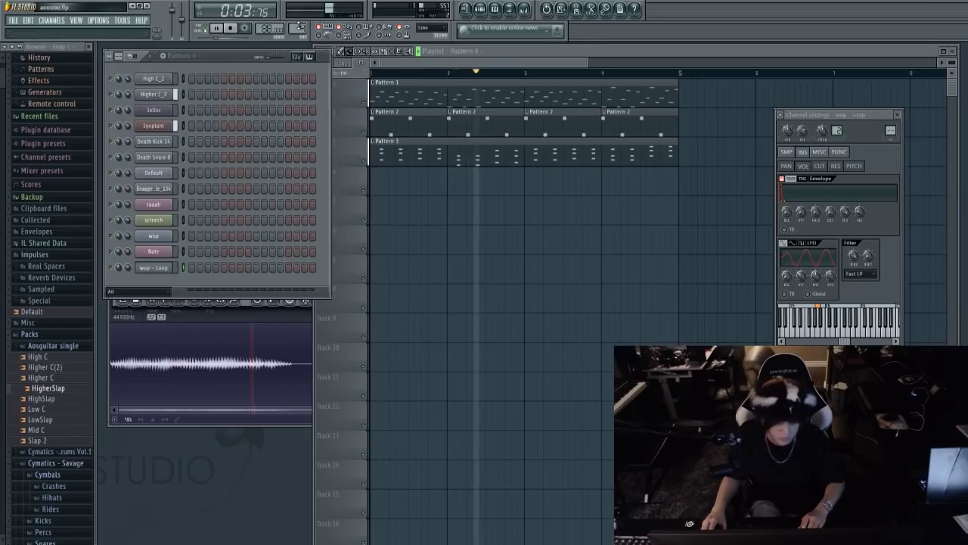
{"action": "left_click_drag", "start_coordinate": [298, 26], "coordinate": [298, 23]}
Play the song repeatedly from the start while trying out wup - Loop notes over the beat.
{"action": "key", "text": "space"}
{"action": "key", "text": "space"}
{"action": "key", "text": "space"}
{"action": "key", "text": "e"}
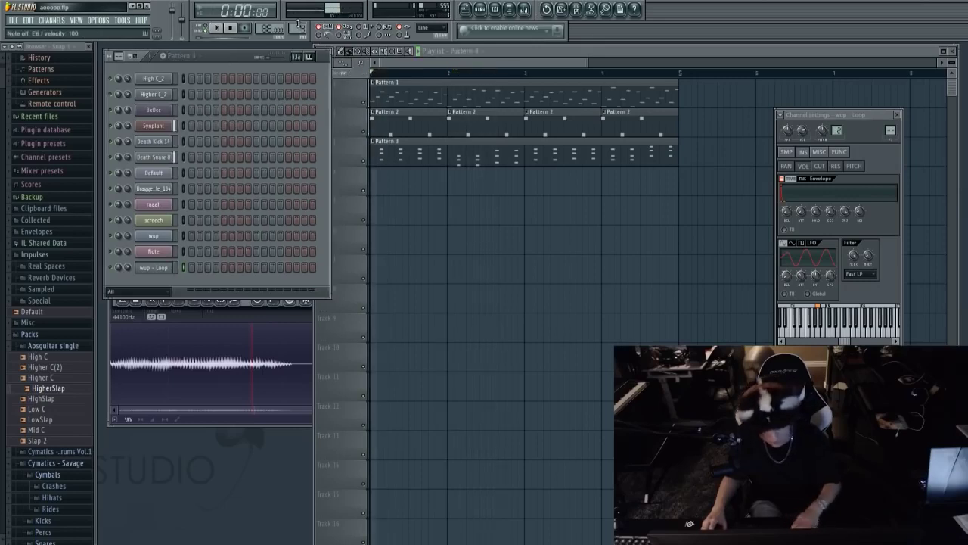
{"action": "key", "text": "space"}
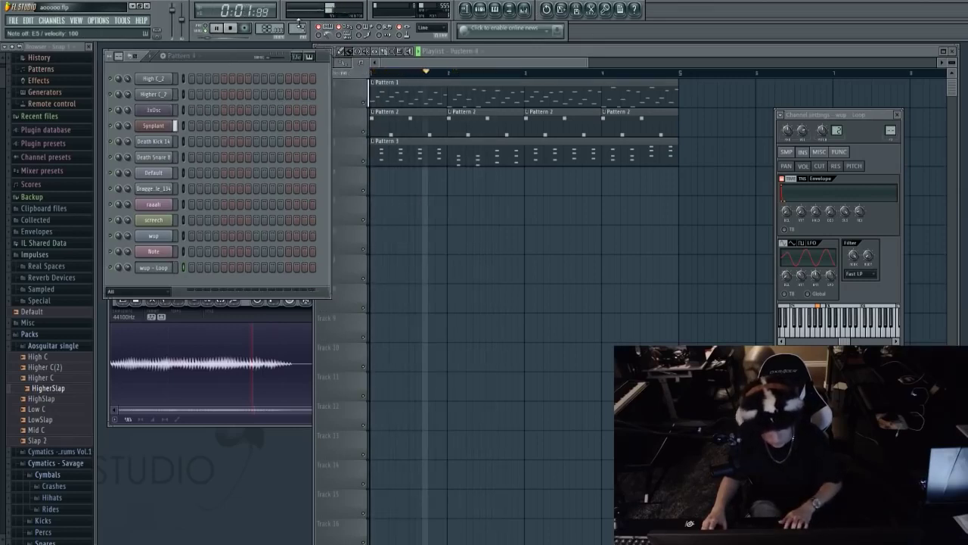
{"action": "key", "text": "space"}
{"action": "key", "text": "space"}
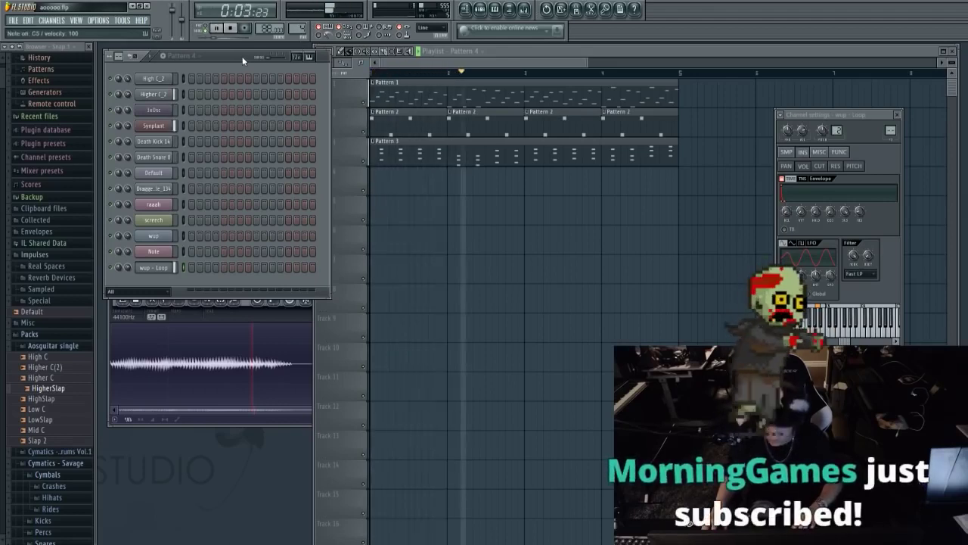
{"action": "key", "text": "space"}
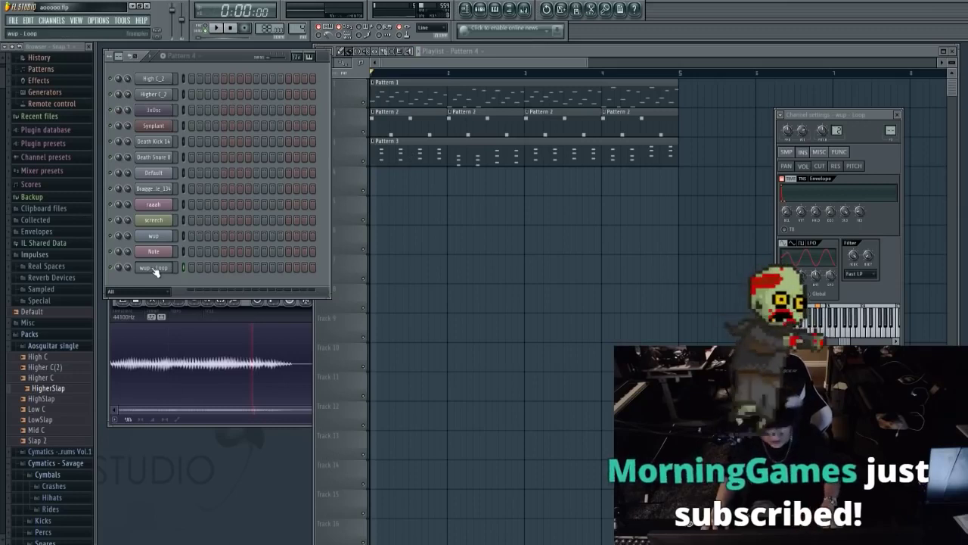
{"action": "key", "text": "space"}
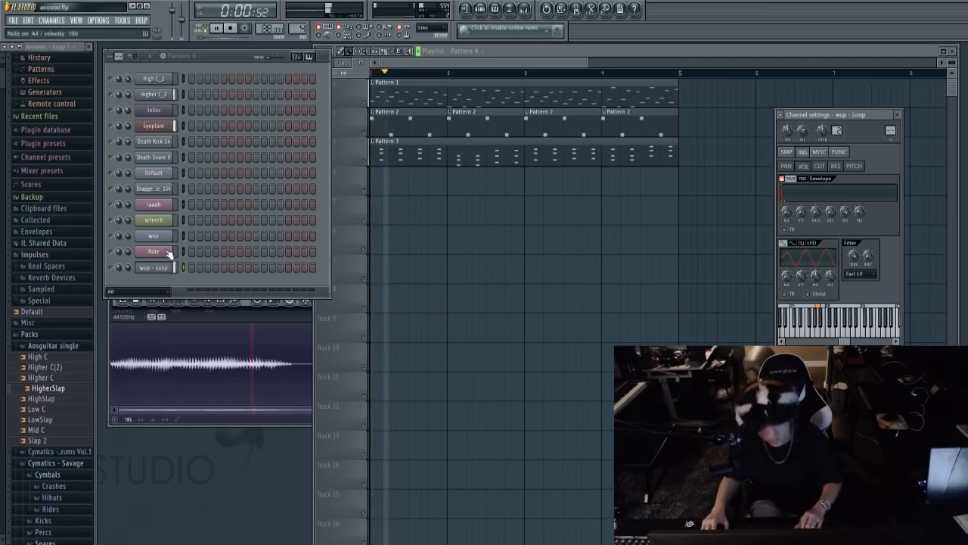
{"action": "key", "text": "space"}
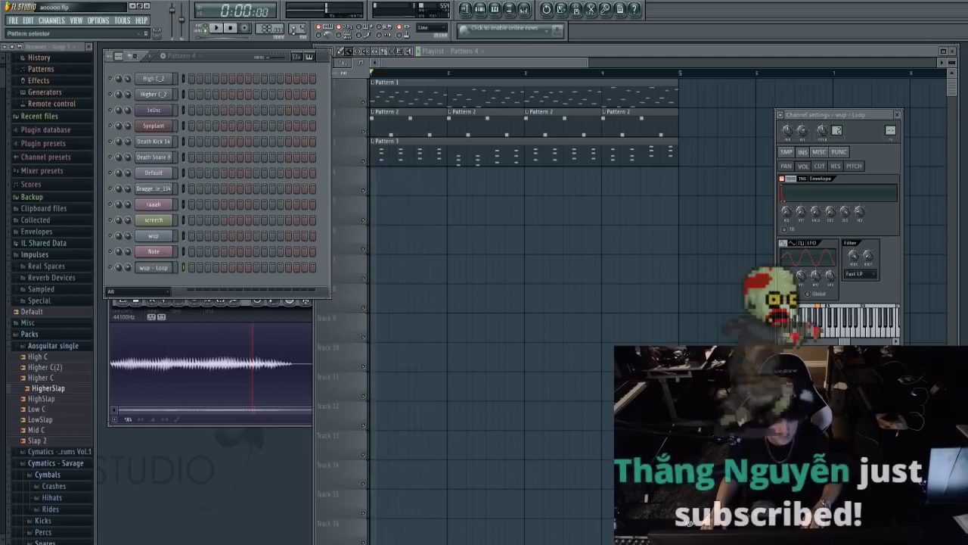
Enter two short wup - Loop notes on the first two offbeats of bar 1 in Pattern 4 and play them back.
{"action": "left_click", "coordinate": [495, 10]}
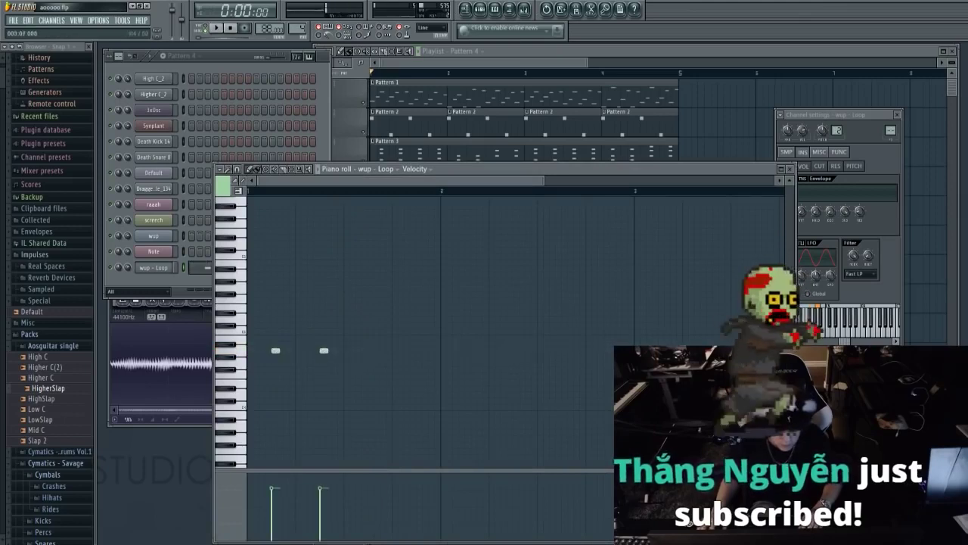
{"action": "key", "text": "F5"}
{"action": "left_click_drag", "start_coordinate": [530, 183], "coordinate": [426, 184]}
{"action": "key", "text": "space"}
{"action": "double_click", "coordinate": [426, 184]}
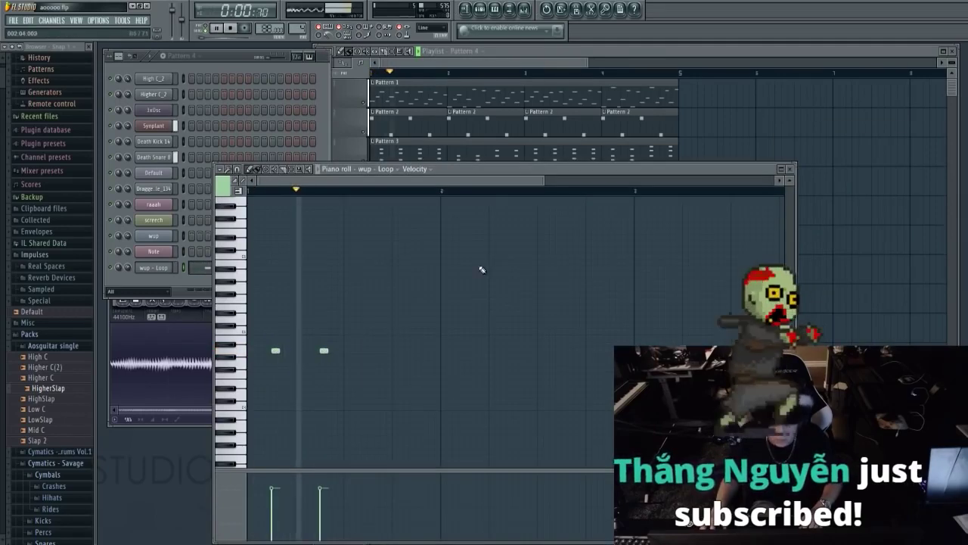
{"action": "key", "text": "space"}
Shorten the two wup - Loop notes and repeat them on the last two offbeats of bar 1.
{"action": "left_click", "coordinate": [155, 268]}
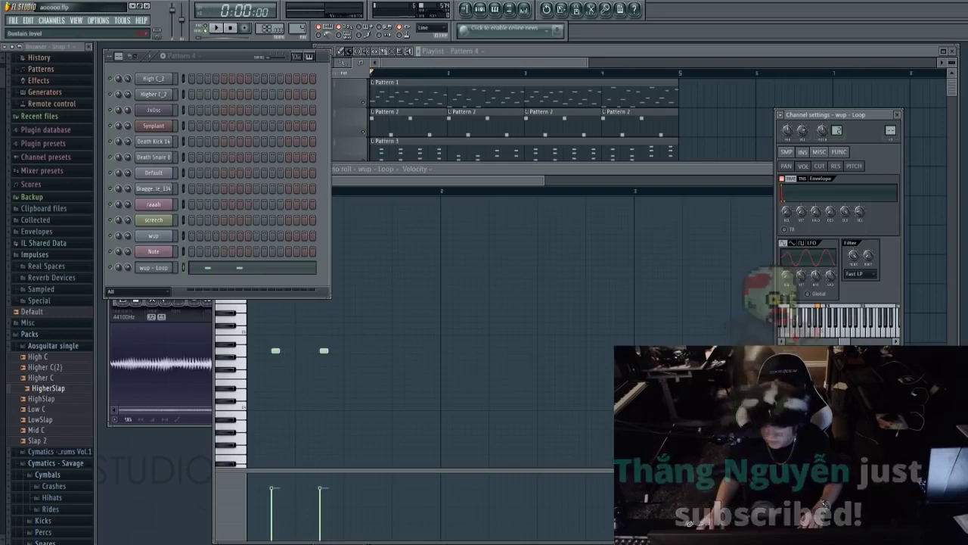
{"action": "left_click", "coordinate": [385, 331]}
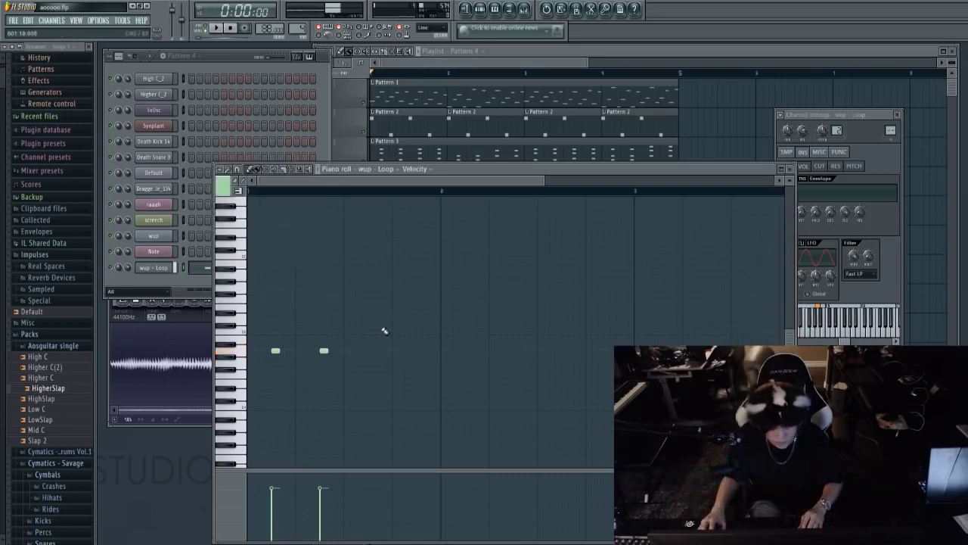
{"action": "key", "text": "space"}
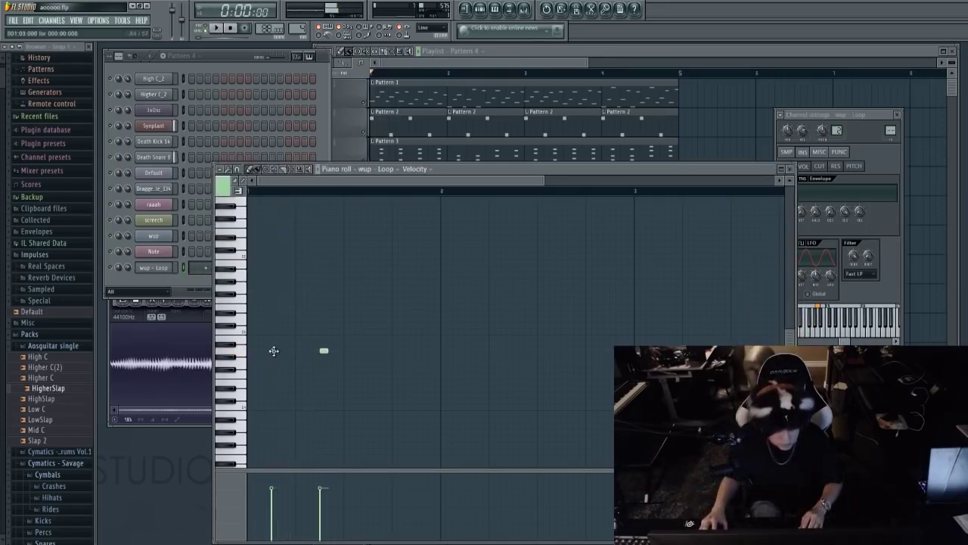
{"action": "key", "text": "space"}
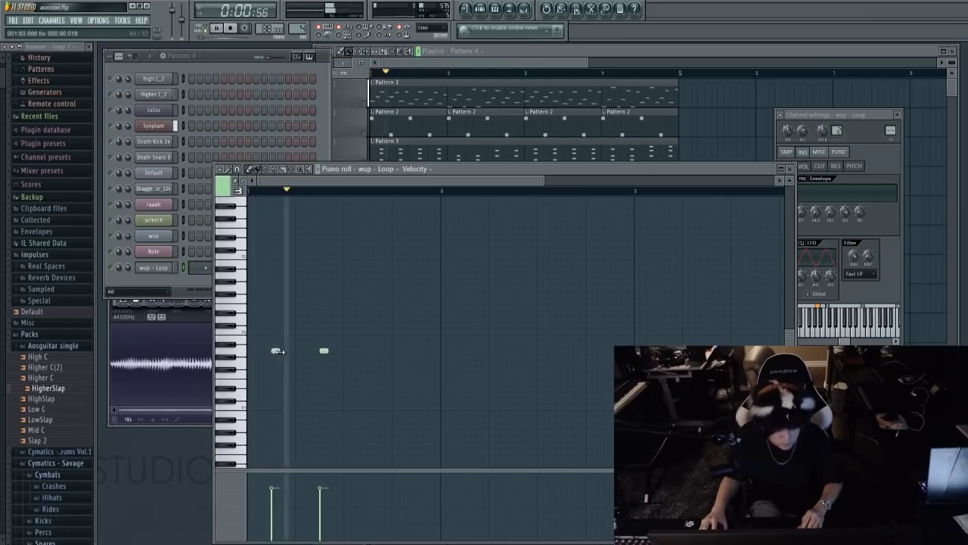
{"action": "right_click", "coordinate": [324, 351]}
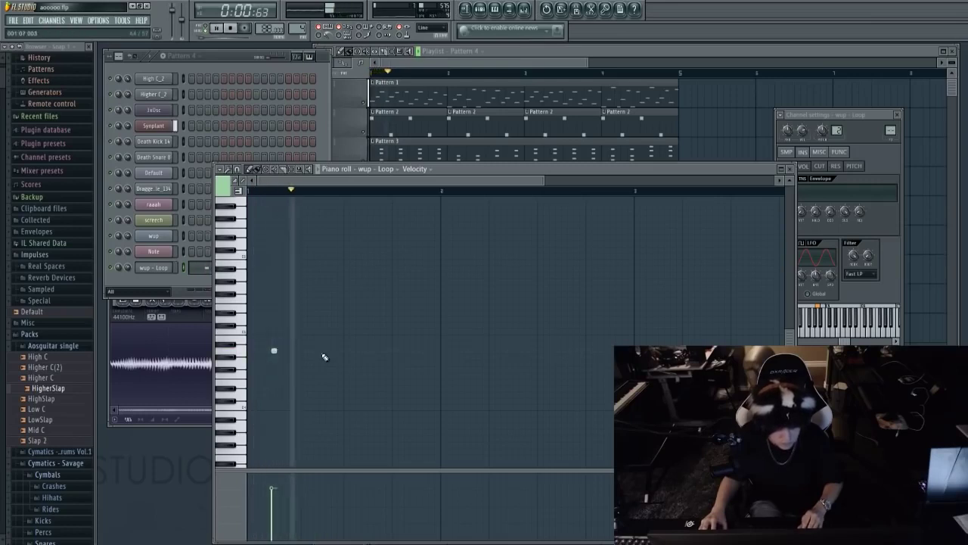
{"action": "left_click", "coordinate": [370, 350]}
Place Pattern 4 on playlist track 4 and repeat the clip across the four bars.
{"action": "key", "text": "F5"}
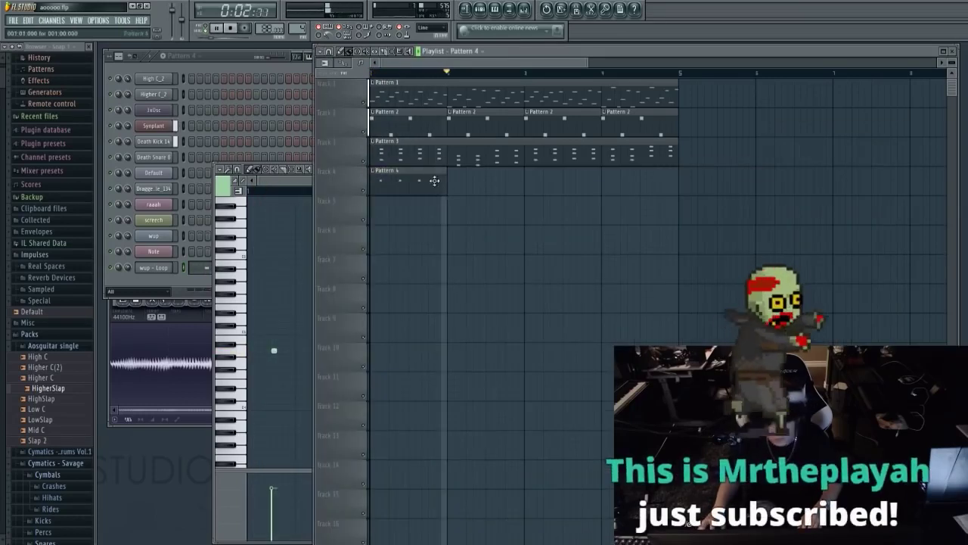
{"action": "left_click_drag", "start_coordinate": [435, 179], "coordinate": [502, 184]}
{"action": "left_click_drag", "start_coordinate": [413, 182], "coordinate": [684, 182]}
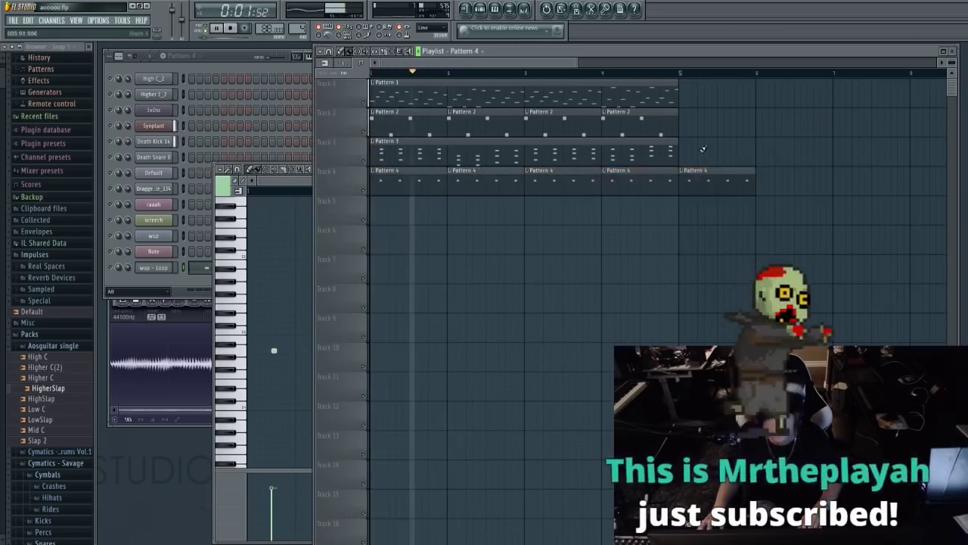
Route the wup - Loop channel to mixer insert 7 and load Fruity Parametric EQ 2 in its first effect slot.
{"action": "key", "text": "F9"}
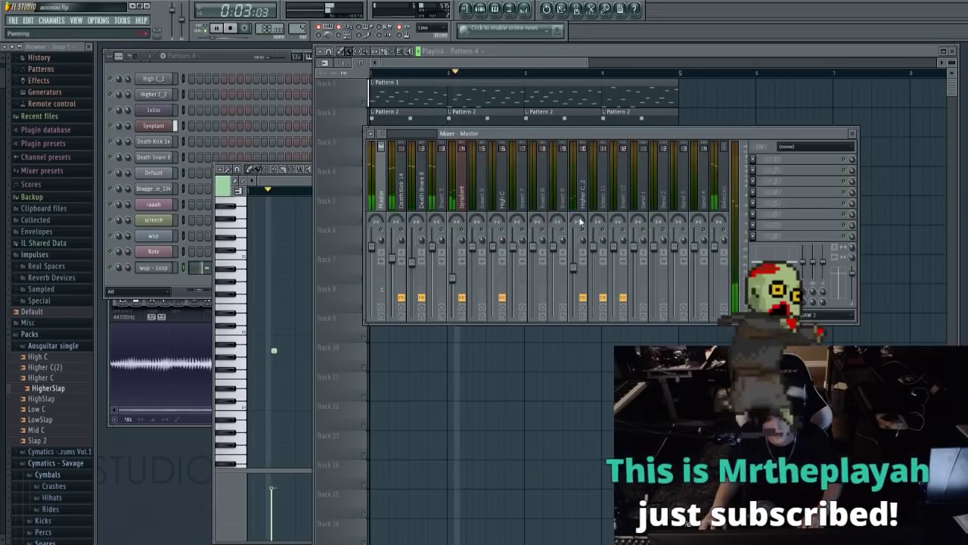
{"action": "left_click", "coordinate": [526, 189]}
{"action": "left_click", "coordinate": [754, 160]}
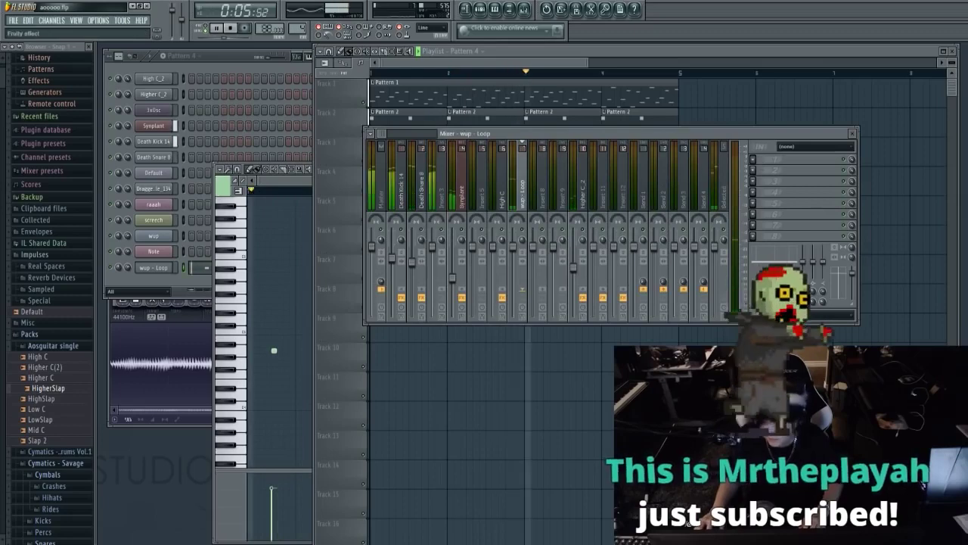
{"action": "left_click", "coordinate": [310, 149]}
Shape EQ band 1 into a steep high-pass, and cut band 4 slightly and band 5 around 1.1 kHz.
{"action": "mouse_move", "coordinate": [344, 144]}
{"action": "left_mouse_down"}
{"action": "mouse_move", "coordinate": [344, 167]}
{"action": "mouse_move", "coordinate": [344, 159]}
{"action": "left_mouse_up"}
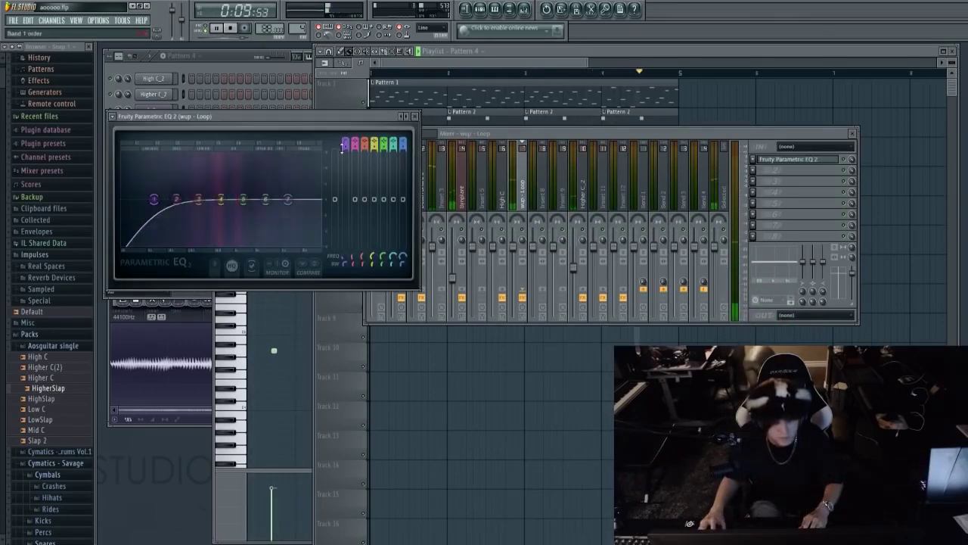
{"action": "left_click_drag", "start_coordinate": [154, 200], "coordinate": [184, 200]}
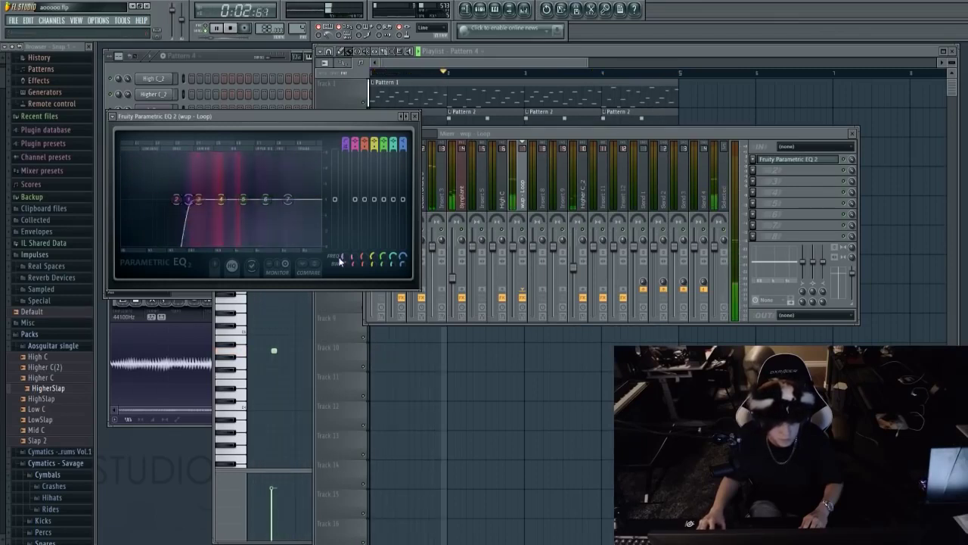
{"action": "left_click_drag", "start_coordinate": [221, 199], "coordinate": [242, 205]}
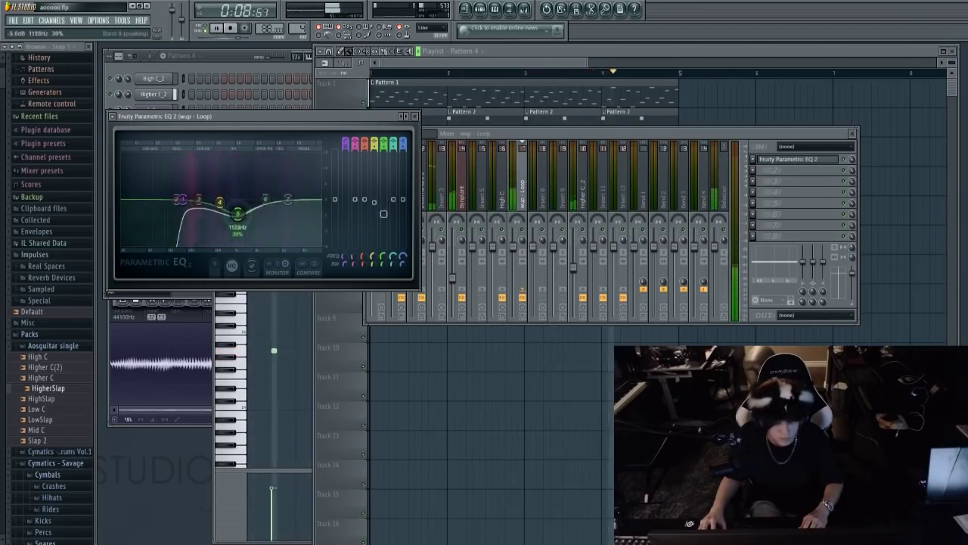
Make EQ band 7 a low-pass at 20000 Hz, cut band 6, and boost band 3 in the treble range.
{"action": "mouse_move", "coordinate": [402, 143]}
{"action": "left_mouse_down"}
{"action": "mouse_move", "coordinate": [402, 163]}
{"action": "mouse_move", "coordinate": [405, 132]}
{"action": "left_mouse_up"}
{"action": "left_click_drag", "start_coordinate": [289, 200], "coordinate": [326, 203]}
{"action": "left_click_drag", "start_coordinate": [403, 263], "coordinate": [403, 238]}
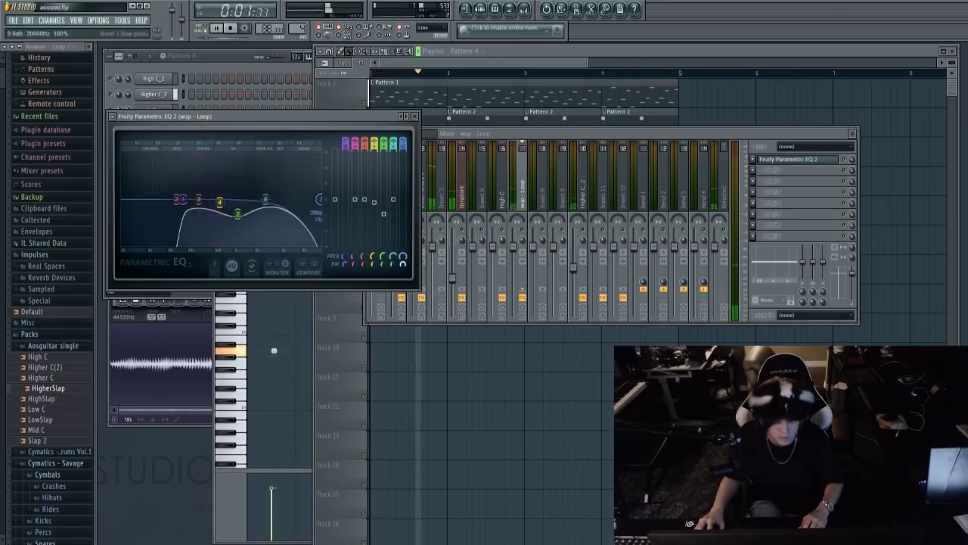
{"action": "left_click_drag", "start_coordinate": [315, 207], "coordinate": [269, 195]}
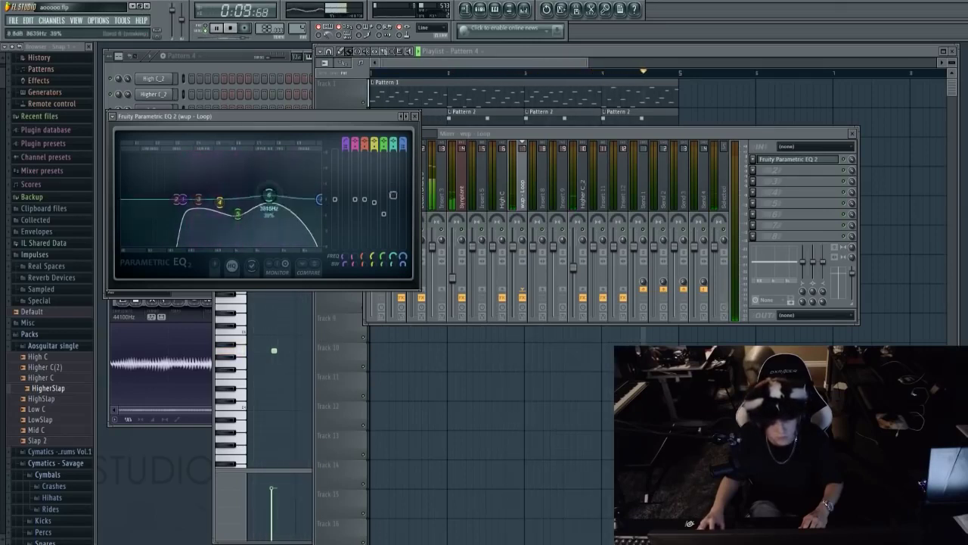
{"action": "left_click_drag", "start_coordinate": [198, 200], "coordinate": [267, 211]}
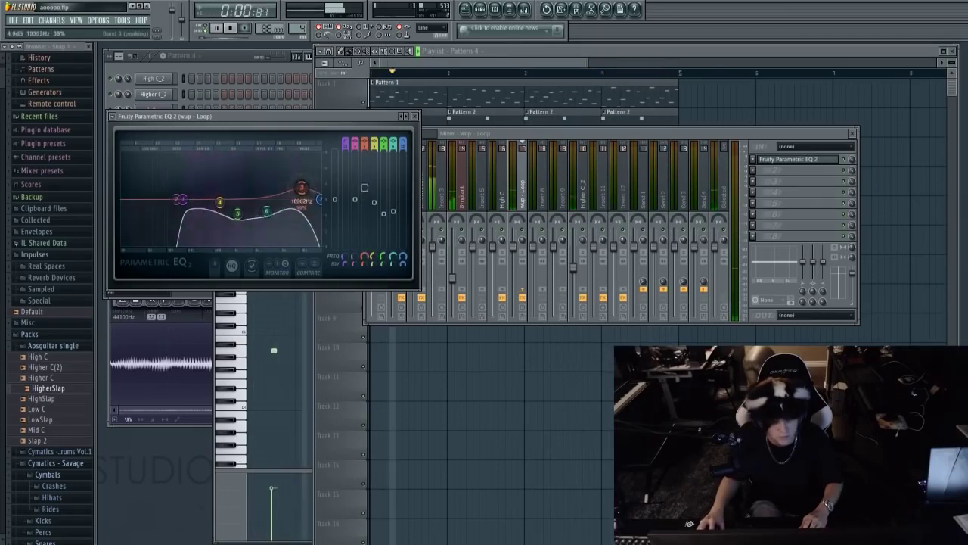
{"action": "left_click", "coordinate": [415, 116]}
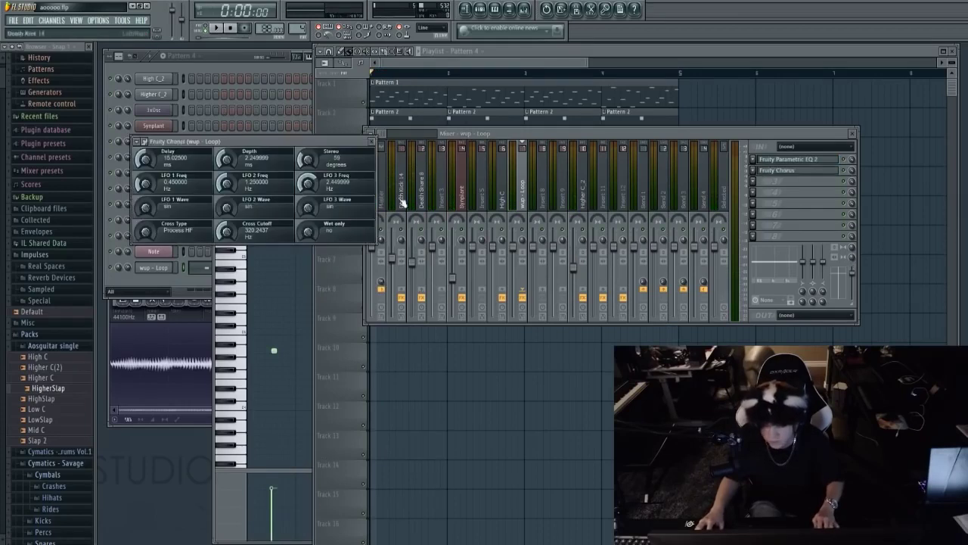
Set the wup - Loop track's Fruity Chorus to 0 Hz for all three LFO frequencies, about 2.27 ms delay and 0.12 ms depth.
{"action": "key", "text": "space"}
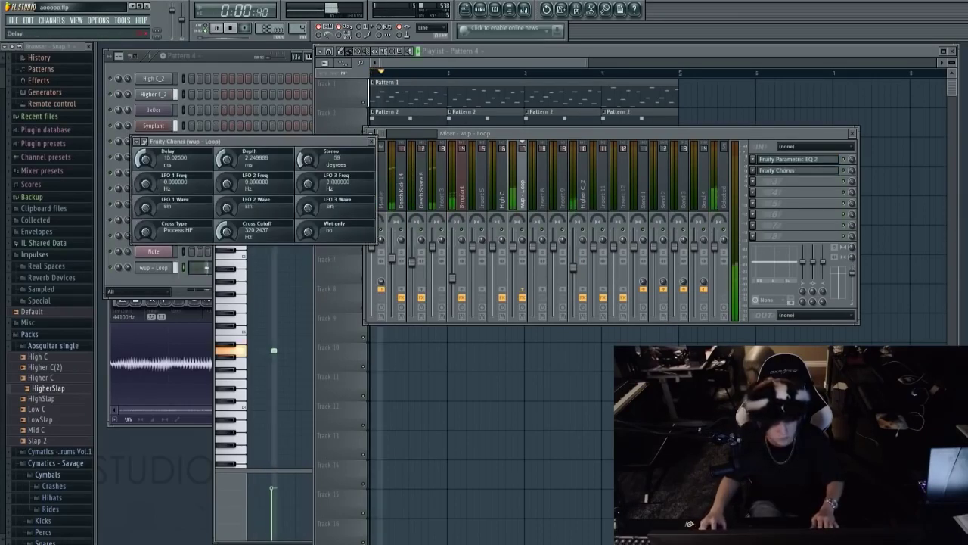
{"action": "left_click_drag", "start_coordinate": [145, 161], "coordinate": [151, 125]}
{"action": "left_click_drag", "start_coordinate": [152, 163], "coordinate": [151, 164]}
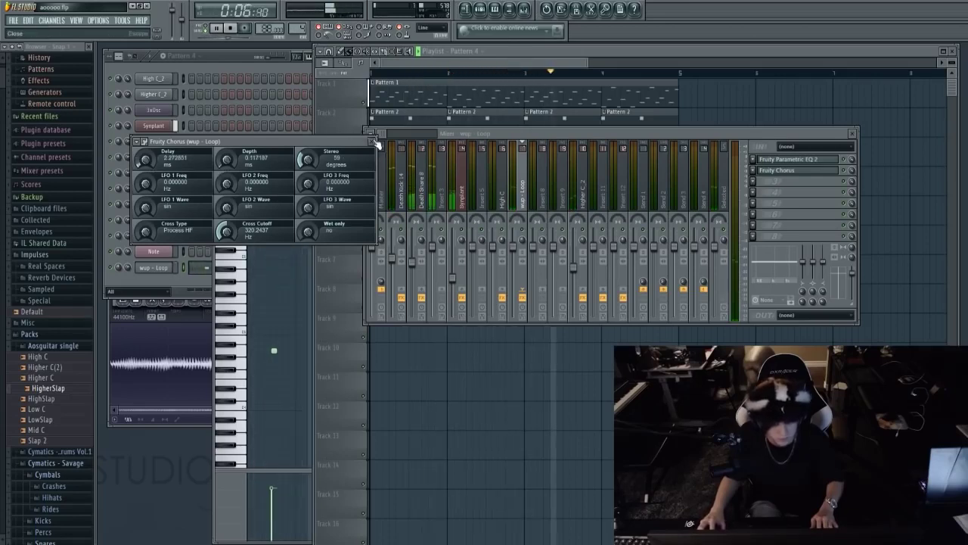
{"action": "left_click", "coordinate": [371, 142]}
Check the wup - Loop track's EQ and raise the Fruity Chorus depth to about 0.53 ms.
{"action": "left_click", "coordinate": [798, 159]}
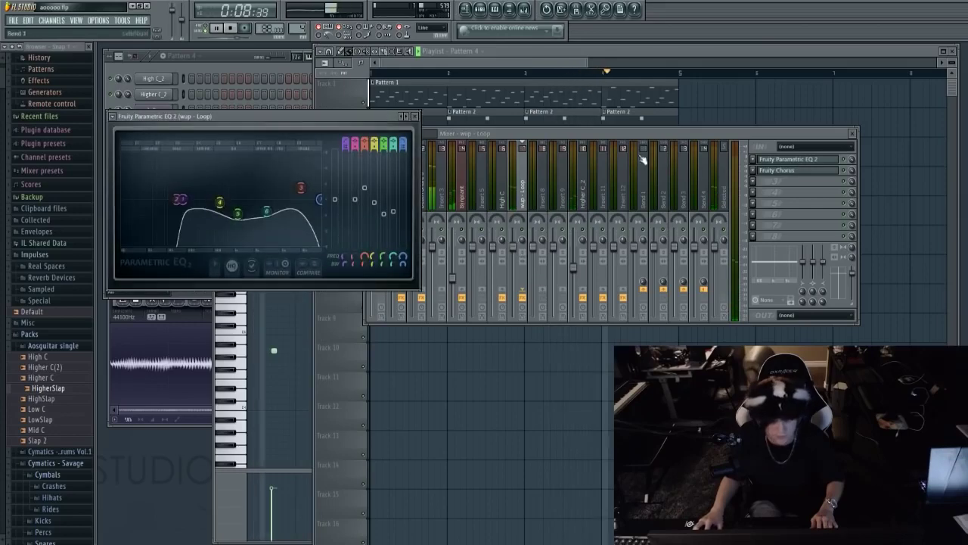
{"action": "left_click", "coordinate": [791, 170]}
{"action": "left_click", "coordinate": [794, 171]}
{"action": "left_click", "coordinate": [794, 171]}
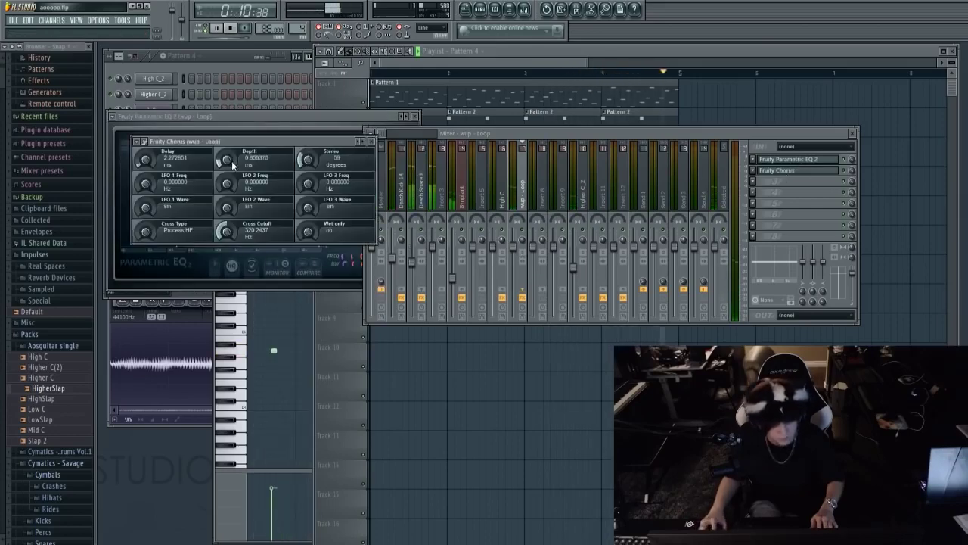
{"action": "left_click_drag", "start_coordinate": [228, 154], "coordinate": [231, 162]}
Lower the wup - Loop mixer track's volume, close the mixer and stop playback.
{"action": "left_click_drag", "start_coordinate": [513, 247], "coordinate": [519, 274]}
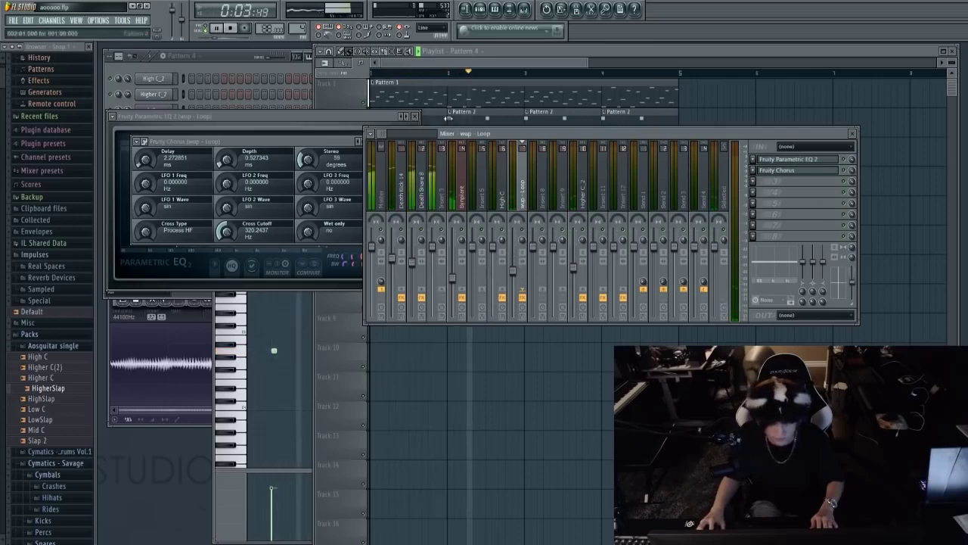
{"action": "left_click", "coordinate": [853, 134]}
{"action": "key", "text": "space"}
Play the beat and try out the Dragged sample_134 channel over it.
{"action": "left_click", "coordinate": [287, 57]}
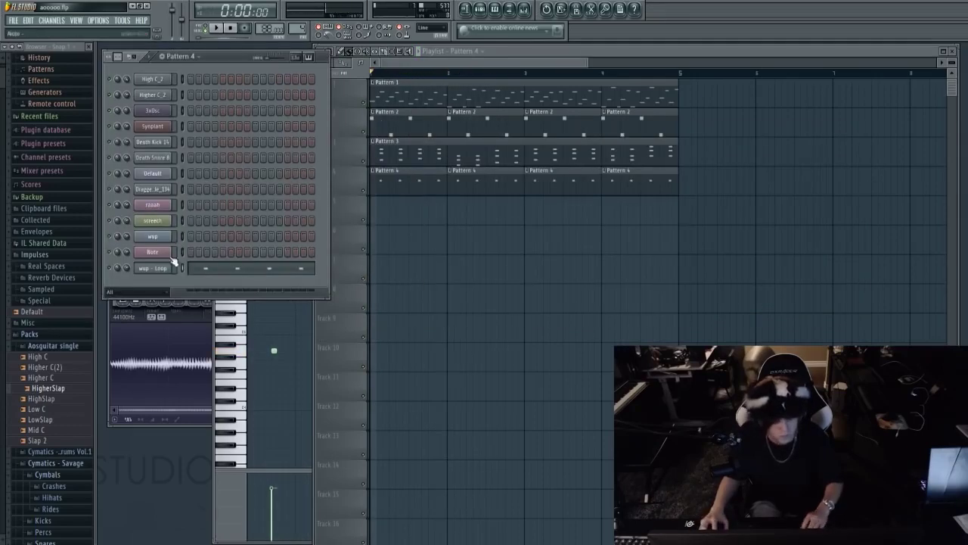
{"action": "left_click", "coordinate": [165, 266]}
{"action": "key", "text": "space"}
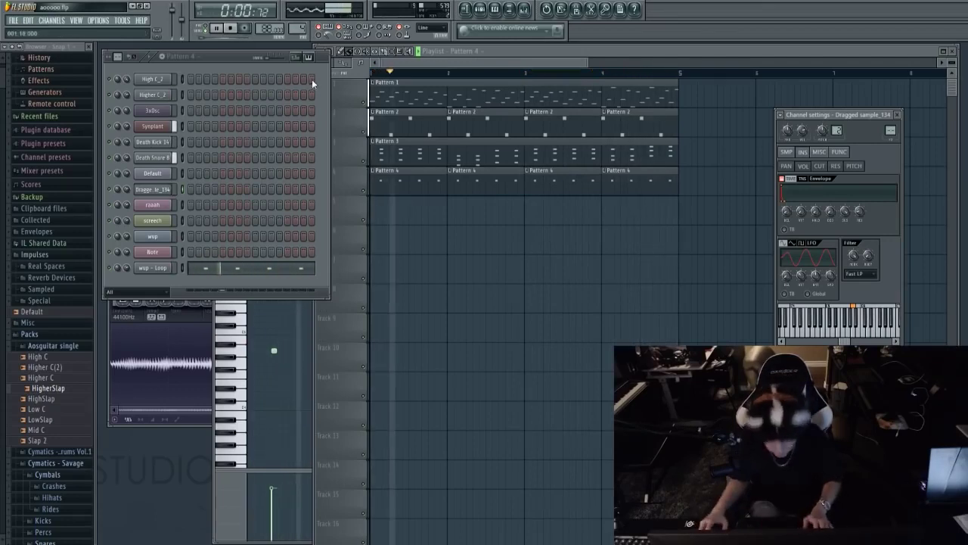
{"action": "right_click", "coordinate": [443, 250]}
{"action": "key", "text": "space"}
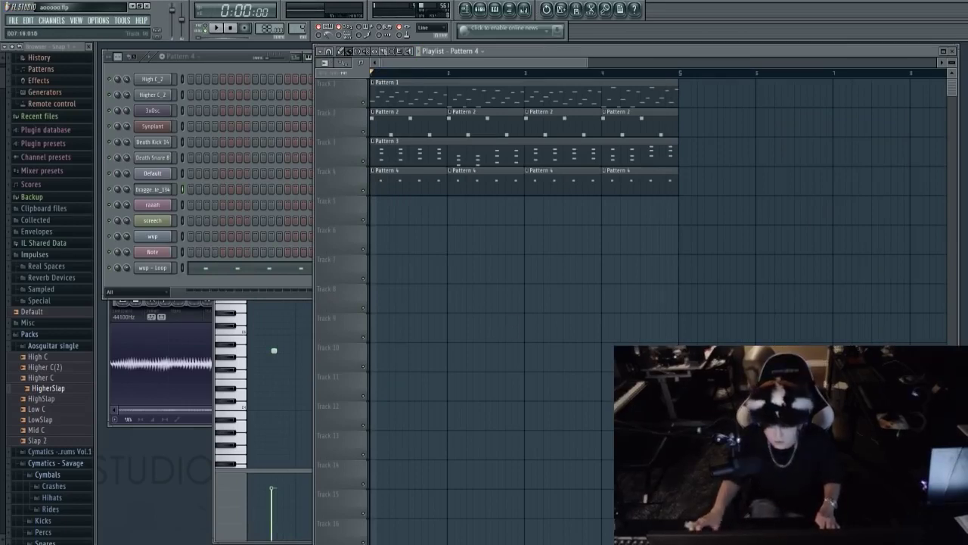
{"action": "left_click", "coordinate": [163, 192]}
{"action": "right_click", "coordinate": [557, 311]}
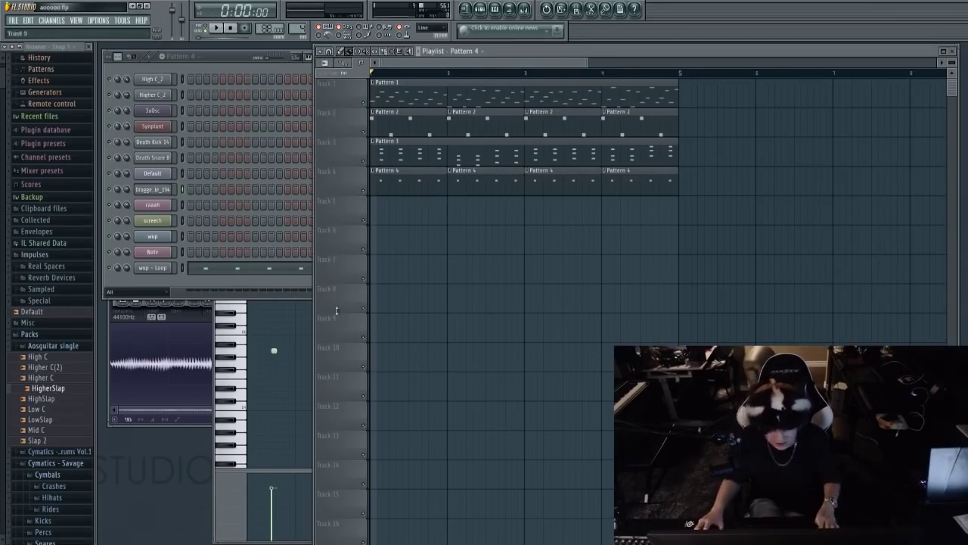
Play the beat briefly and audition the wup and raaah channels.
{"action": "key", "text": "space"}
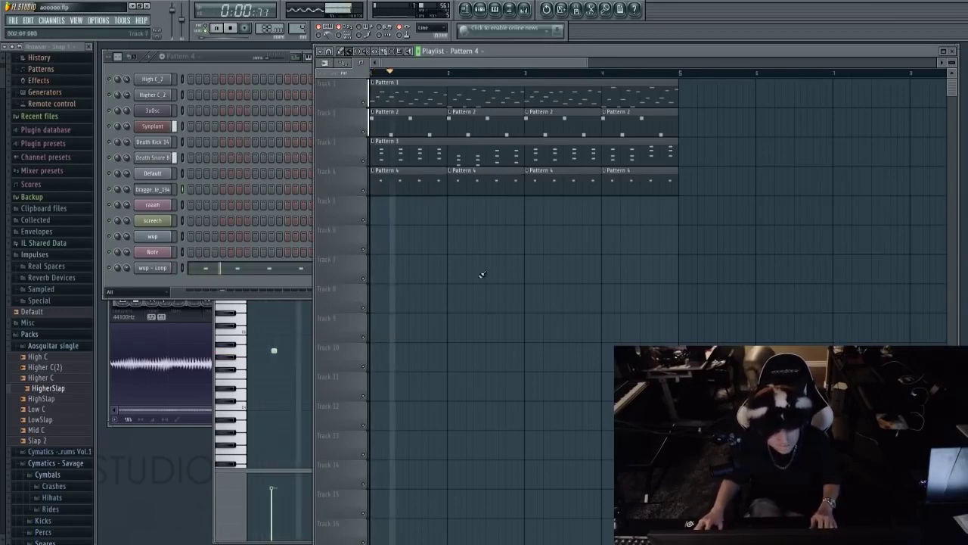
{"action": "key", "text": "space"}
{"action": "left_click", "coordinate": [156, 237]}
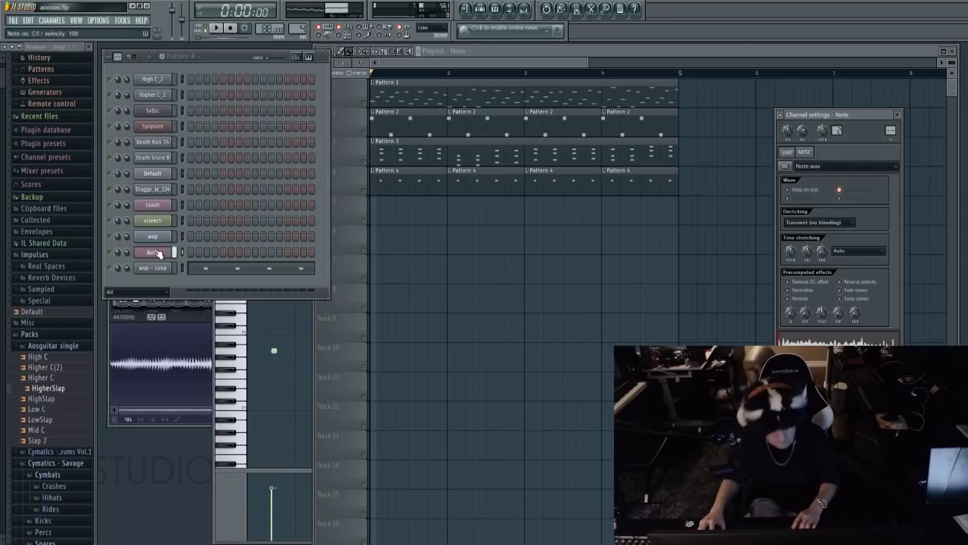
{"action": "left_click", "coordinate": [155, 205]}
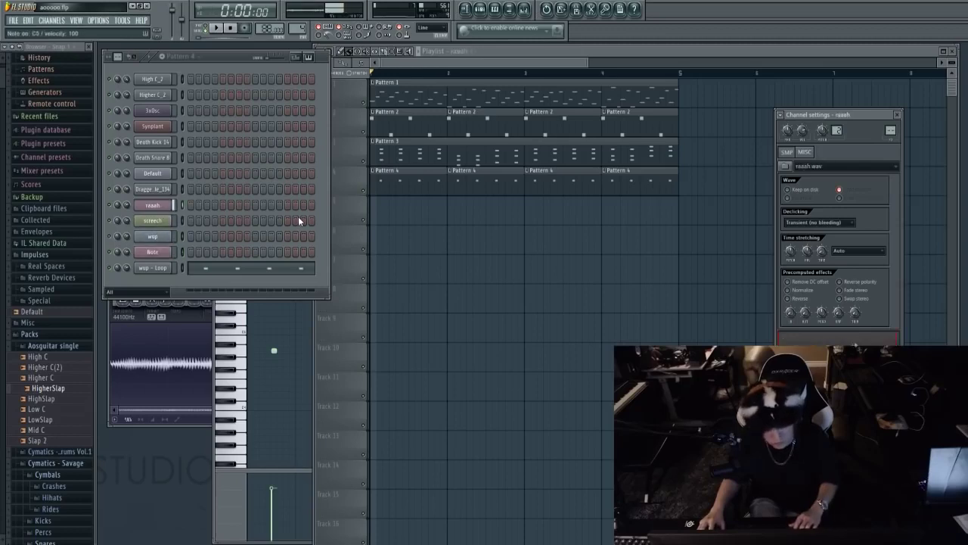
{"action": "left_click", "coordinate": [629, 314]}
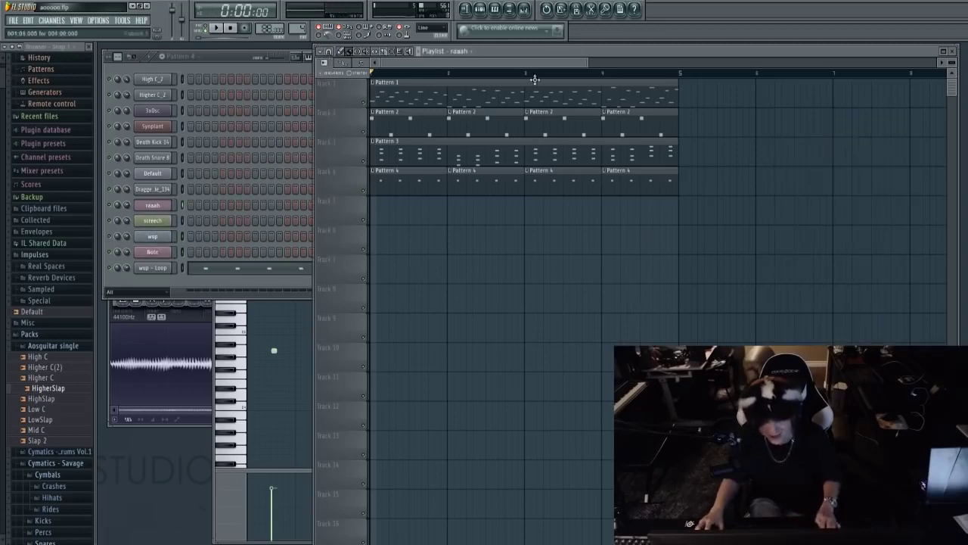
Load the raaah sample into Edison on mixer Insert 11, delete the tail end of the recording and play it back.
{"action": "left_click", "coordinate": [524, 8]}
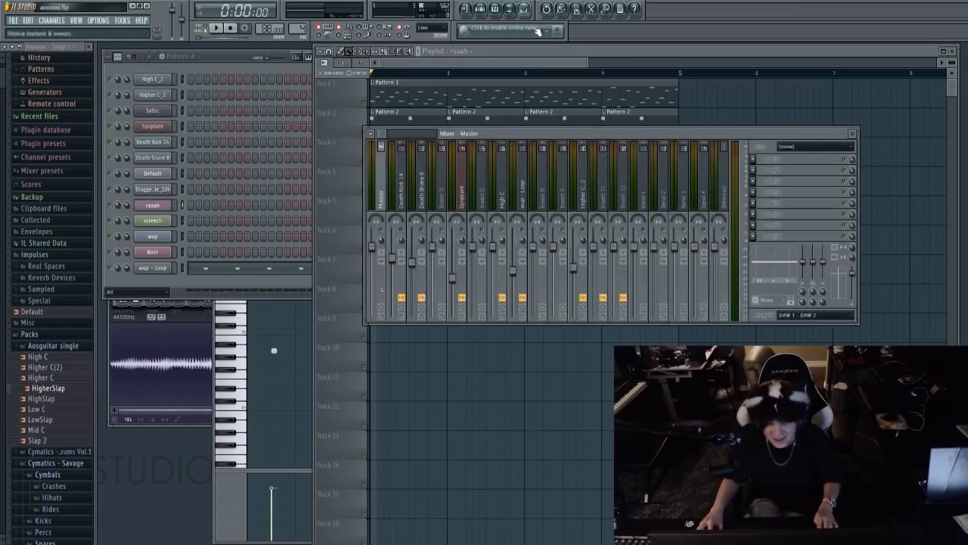
{"action": "left_click", "coordinate": [779, 160]}
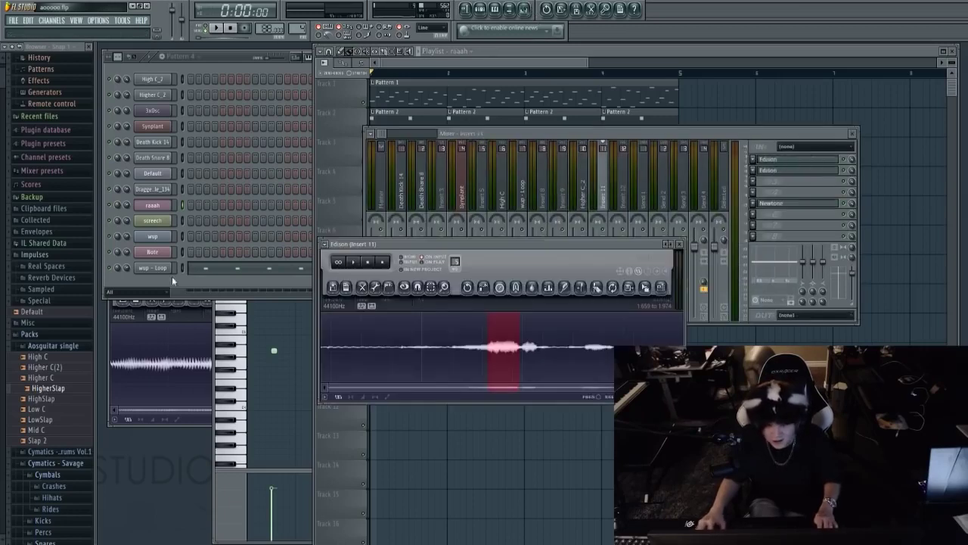
{"action": "left_click", "coordinate": [152, 205]}
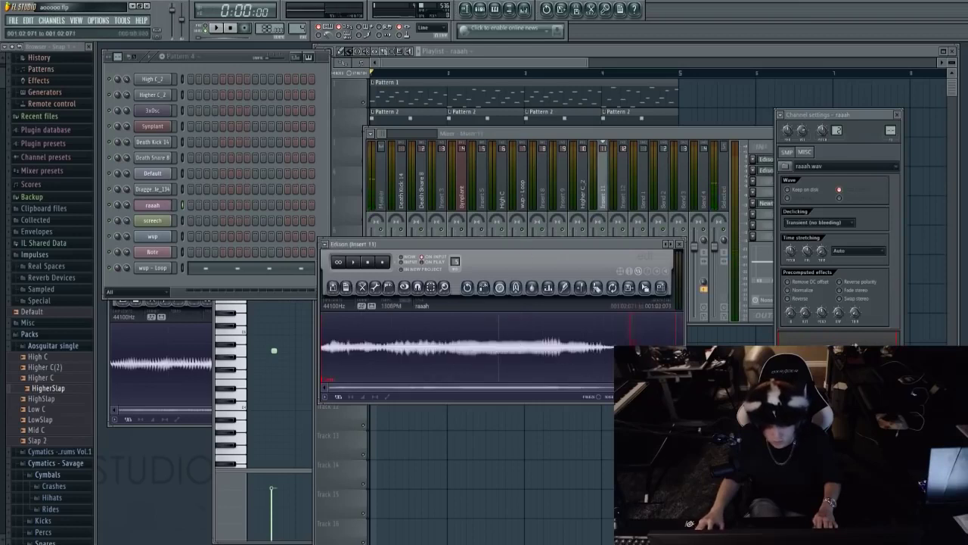
{"action": "left_click_drag", "start_coordinate": [624, 344], "coordinate": [681, 344]}
{"action": "key", "text": "Delete"}
{"action": "left_click", "coordinate": [354, 262]}
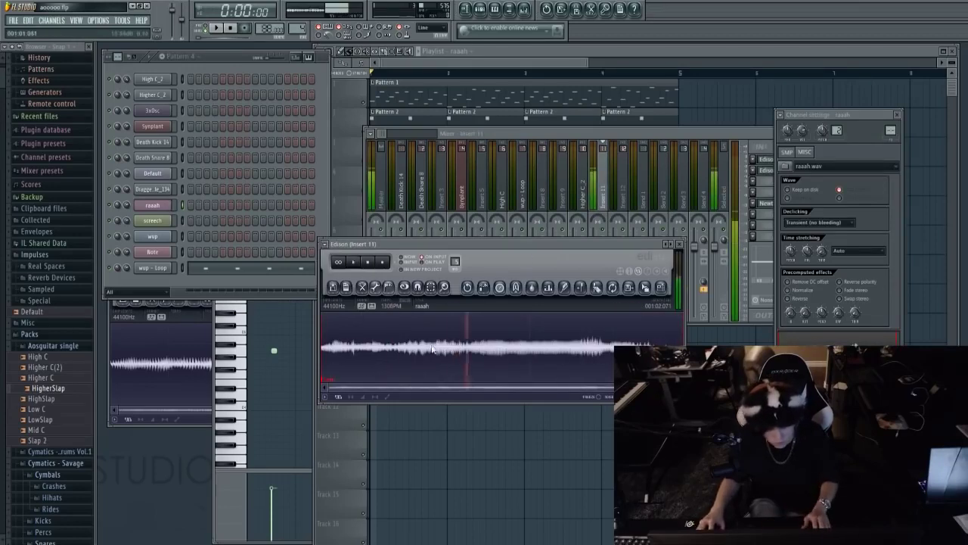
Cut off the start of the raaah sample in Edison, keeping only the part from 001:01.032 onwards.
{"action": "left_click", "coordinate": [368, 350]}
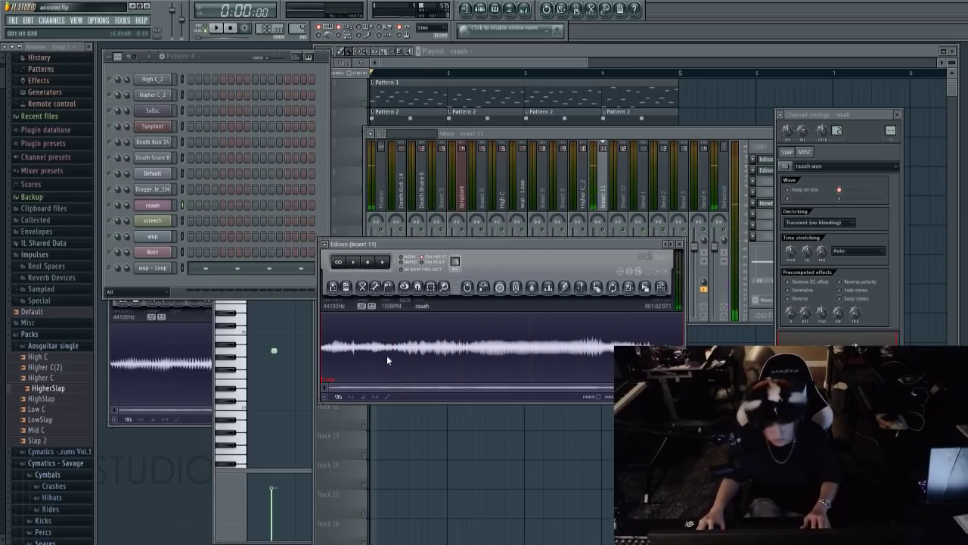
{"action": "left_click", "coordinate": [388, 361]}
{"action": "left_click", "coordinate": [392, 368]}
{"action": "left_click", "coordinate": [530, 376]}
{"action": "left_click_drag", "start_coordinate": [531, 372], "coordinate": [426, 353]}
{"action": "key", "text": "space"}
{"action": "scroll", "coordinate": [394, 371], "scroll_direction": "up", "scroll_amount": 6}
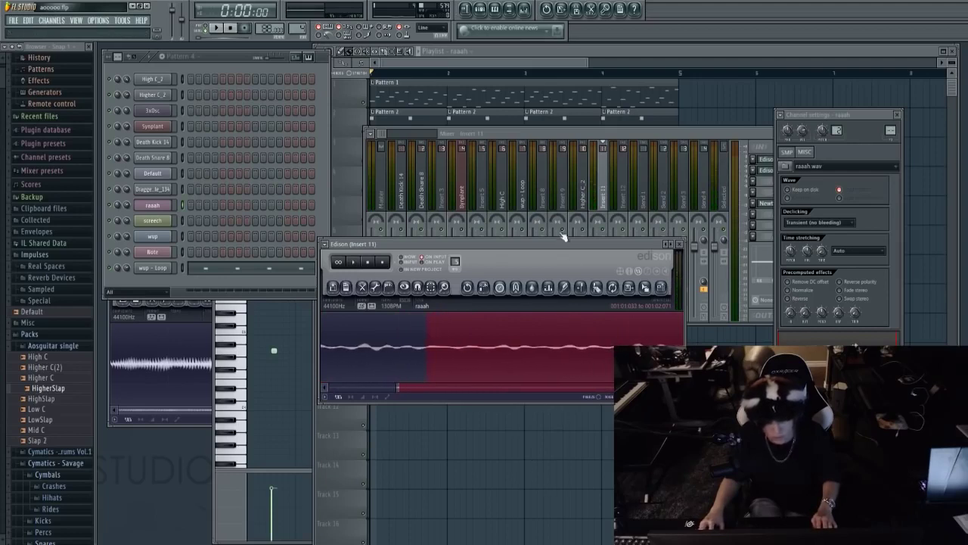
{"action": "scroll", "coordinate": [446, 353], "scroll_direction": "down", "scroll_amount": 2}
{"action": "key", "text": "ctrl+z"}
{"action": "key", "text": "ctrl+z"}
{"action": "key", "text": "ctrl+z"}
{"action": "key", "text": "ctrl+z"}
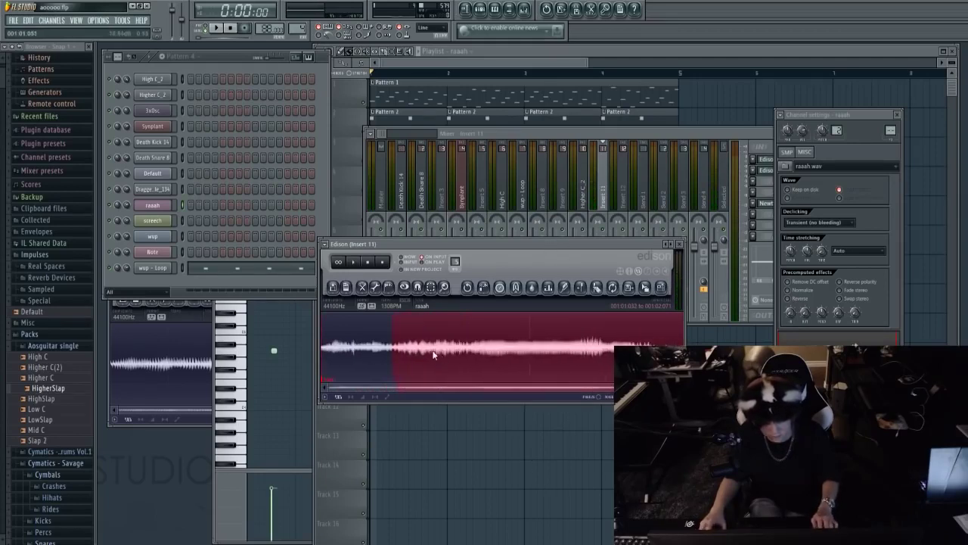
{"action": "key", "text": "ctrl+z"}
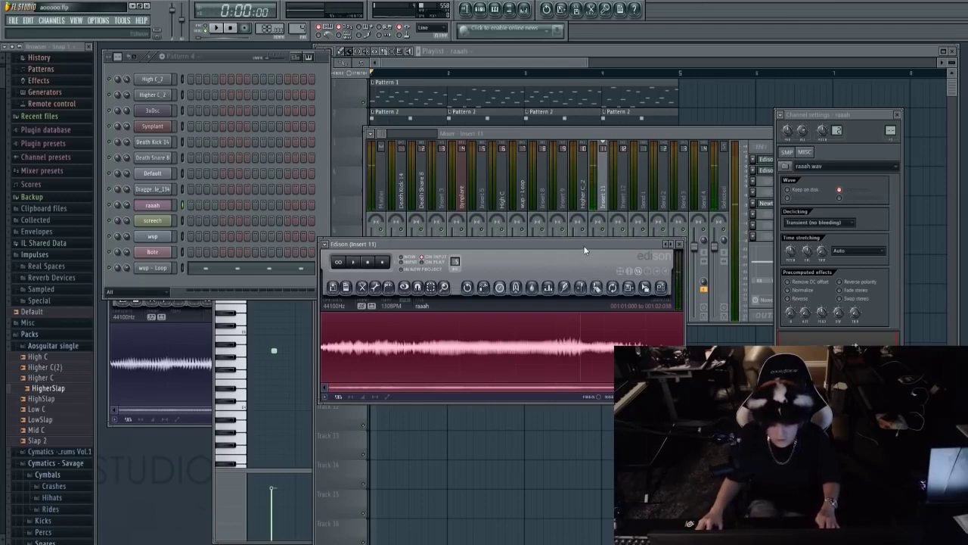
Tune-loop the trimmed raaah sample, add it as a new sampler channel and enable the channel's volume envelope.
{"action": "left_click_drag", "start_coordinate": [584, 250], "coordinate": [578, 253]}
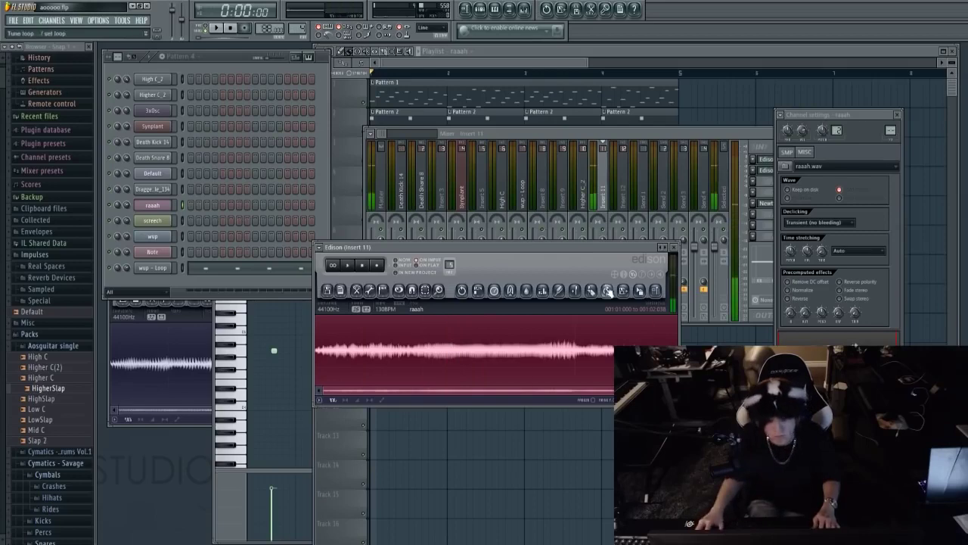
{"action": "left_click_drag", "start_coordinate": [640, 292], "coordinate": [163, 283]}
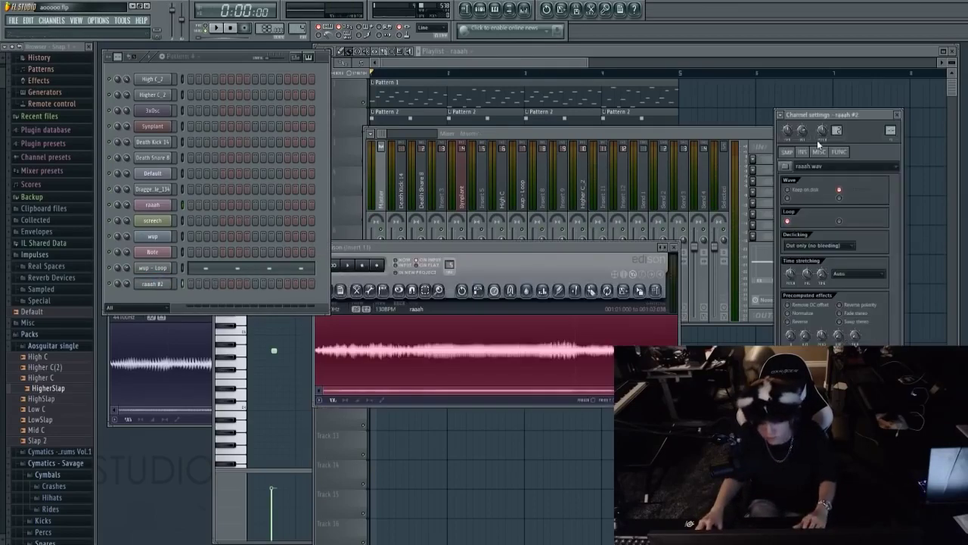
{"action": "left_click", "coordinate": [819, 151]}
{"action": "left_click", "coordinate": [805, 152]}
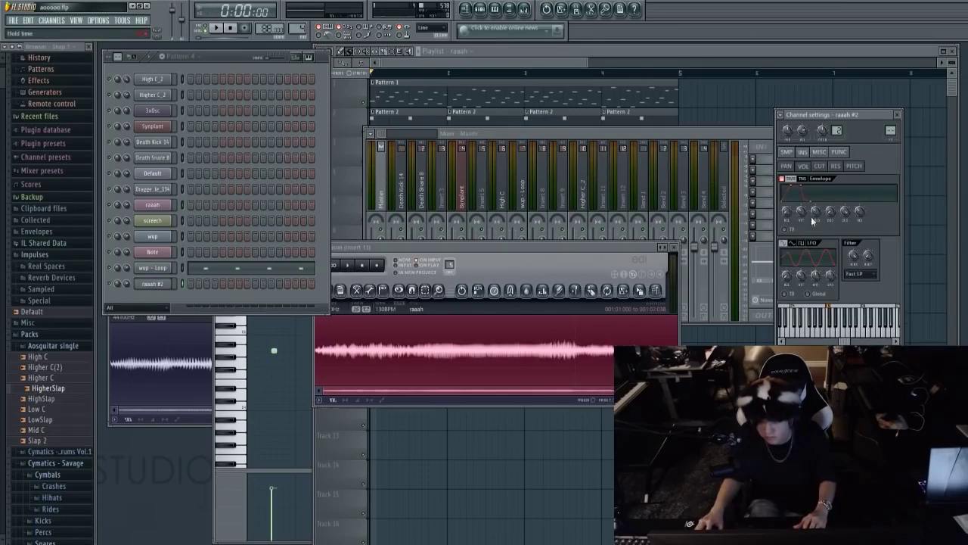
{"action": "left_click", "coordinate": [786, 152]}
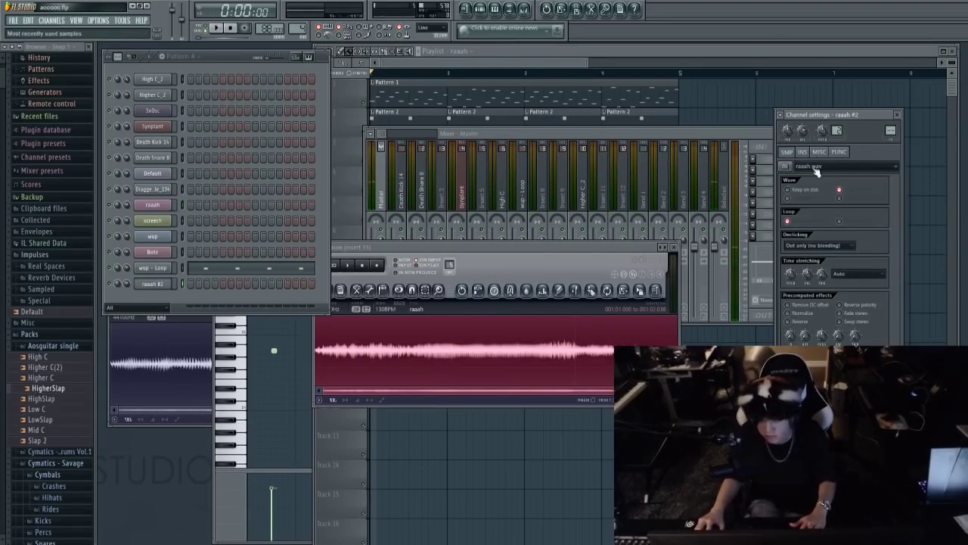
Play several notes on the raaah #2 channel to test how the looped sample sounds.
{"action": "key", "text": "y"}
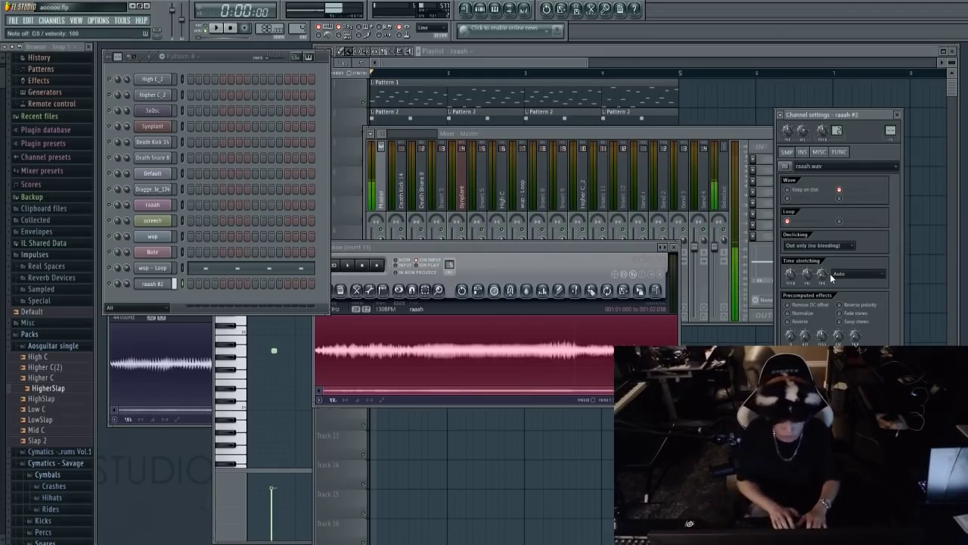
{"action": "key", "text": "t"}
{"action": "key", "text": "c"}
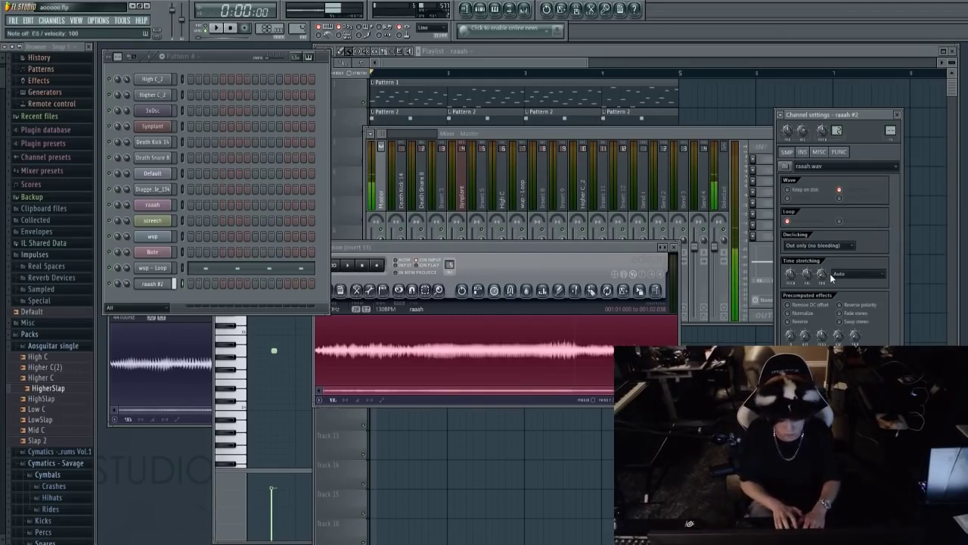
{"action": "key", "text": "n"}
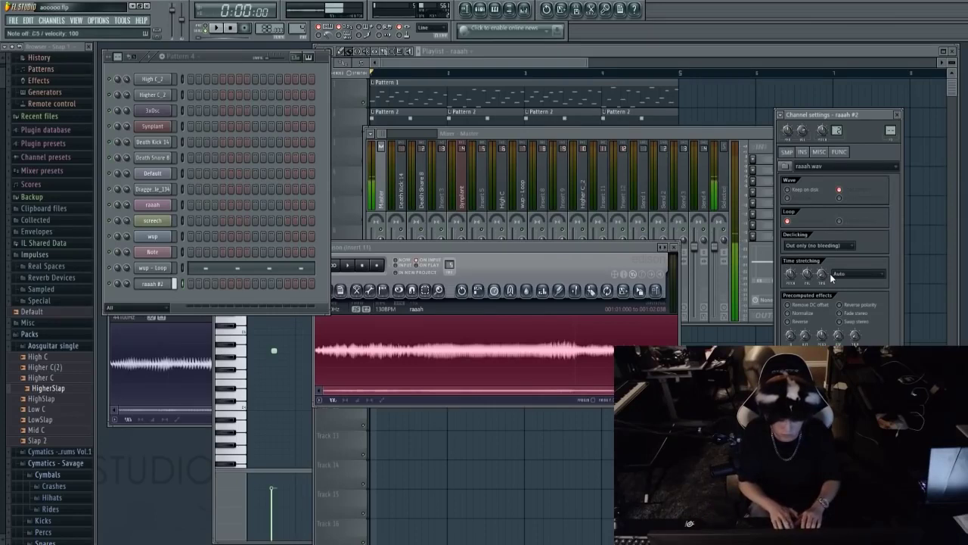
{"action": "key", "text": "b"}
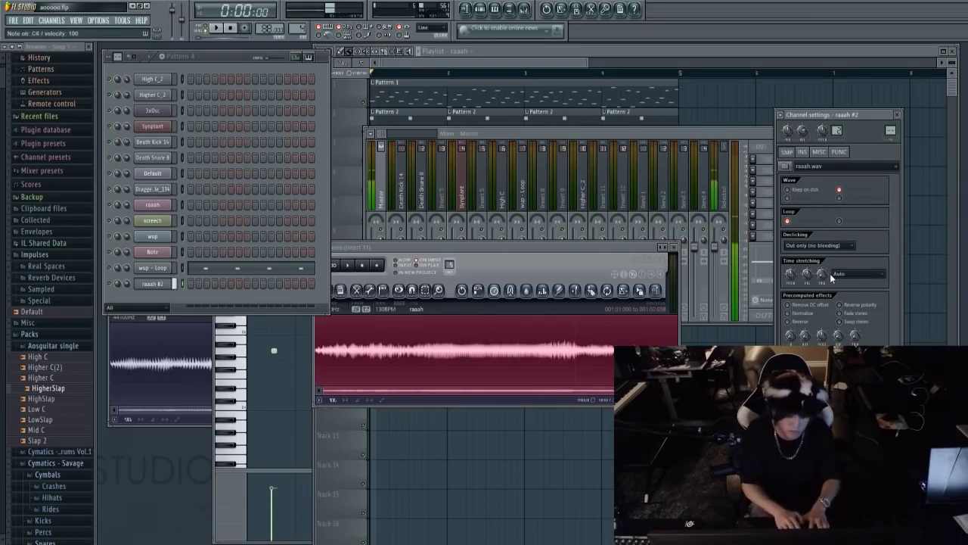
{"action": "key", "text": "c"}
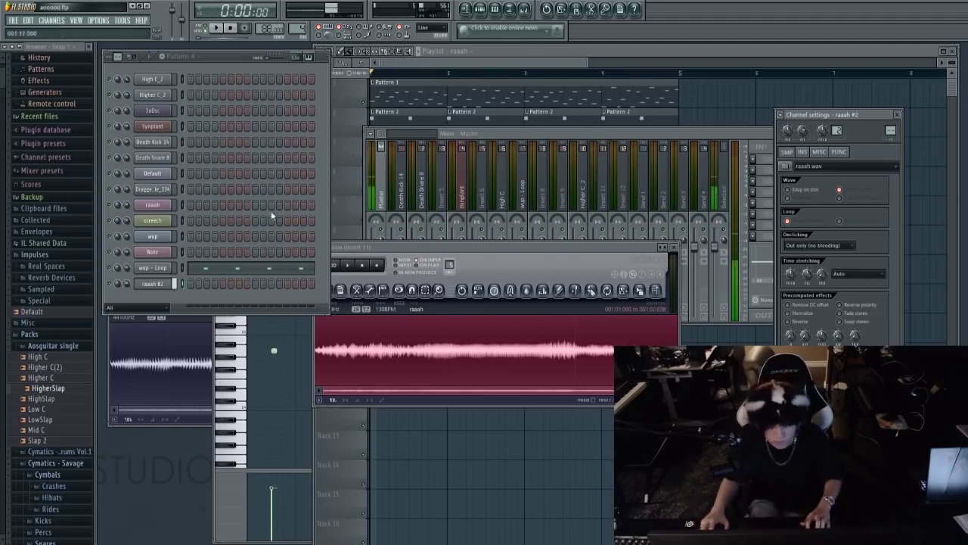
Compare raaah #2 with the 3xOsc channel, move its root key up to match the pitch and listen to the beat.
{"action": "left_click", "coordinate": [159, 113]}
{"action": "key", "text": "n"}
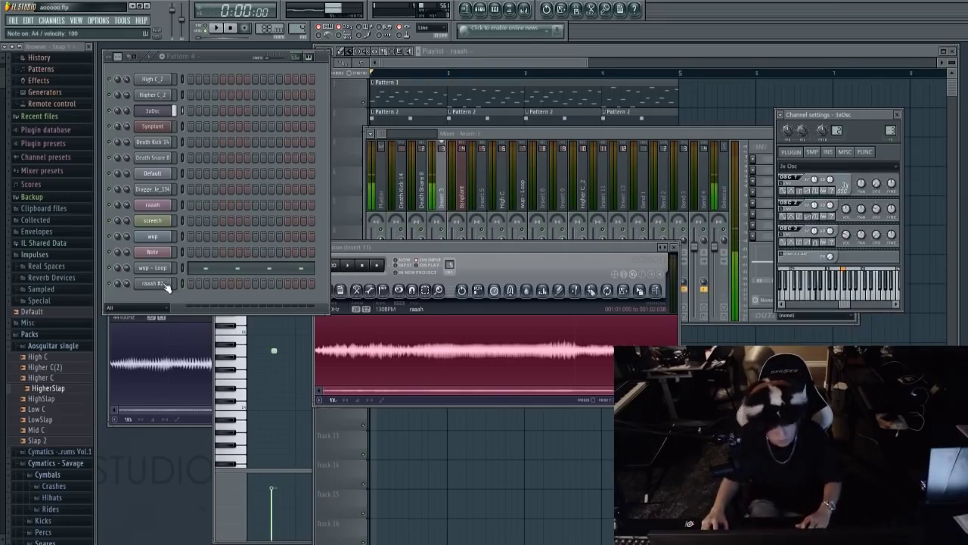
{"action": "left_click", "coordinate": [165, 286]}
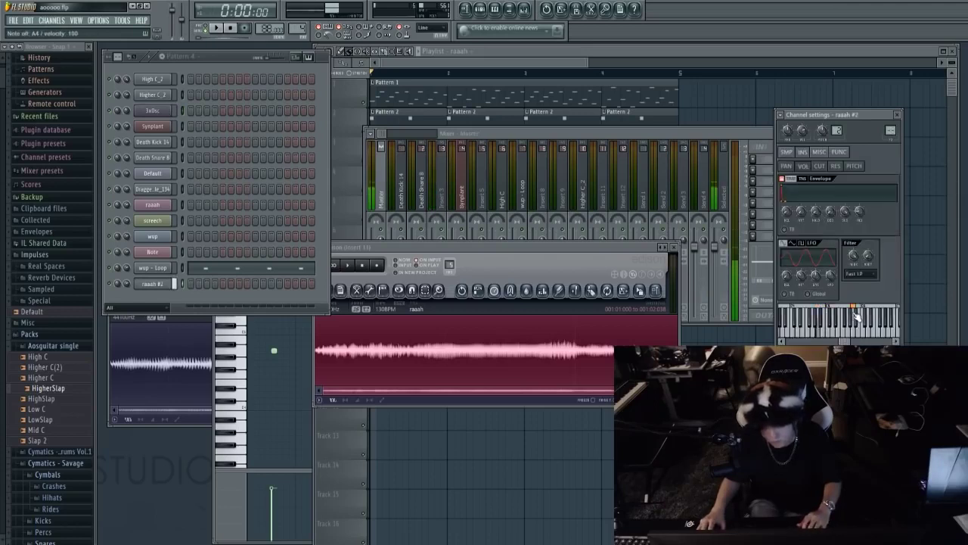
{"action": "key", "text": "space"}
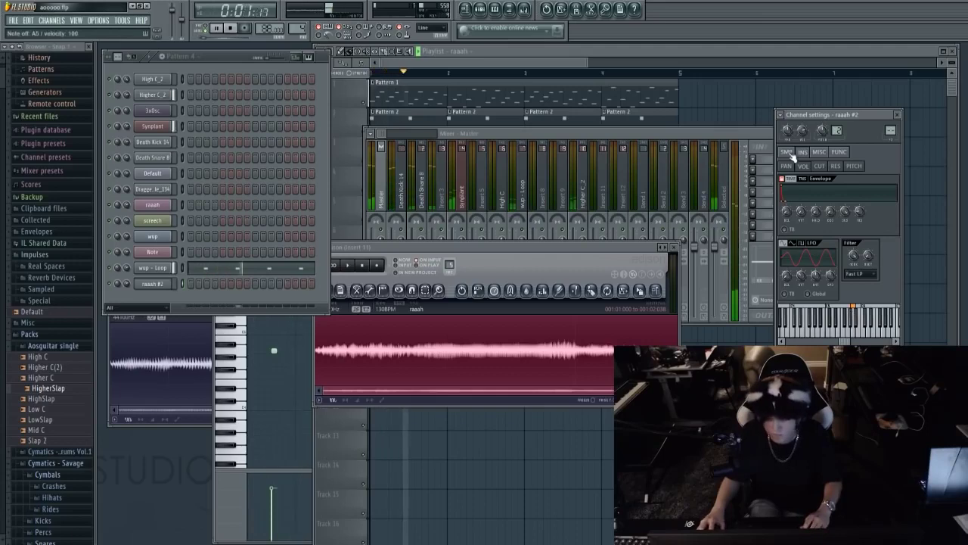
{"action": "key", "text": "space"}
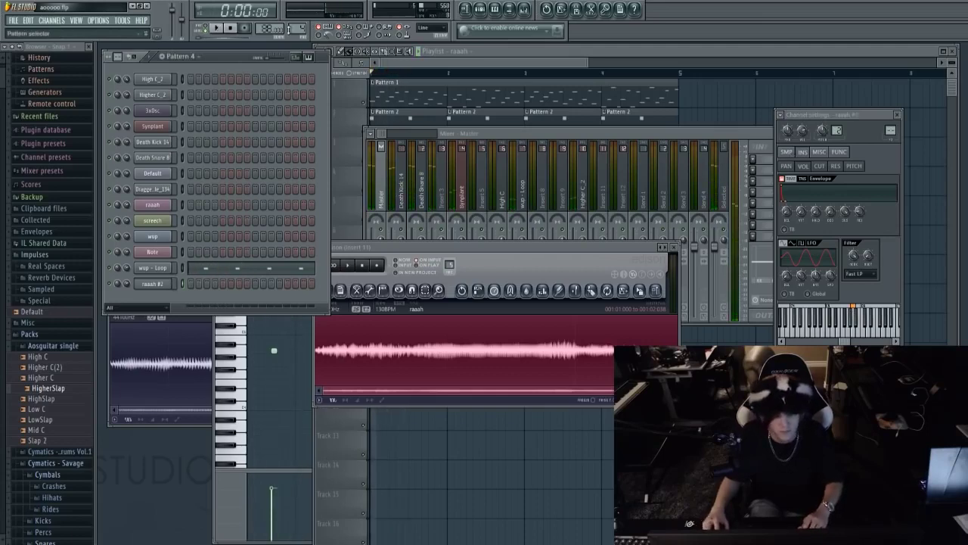
Write a four-step A5 note for raaah #2 in new Pattern 5 and place the pattern at bar 1 of playlist Track 5.
{"action": "left_click_drag", "start_coordinate": [297, 32], "coordinate": [297, 27]}
{"action": "key", "text": "F7"}
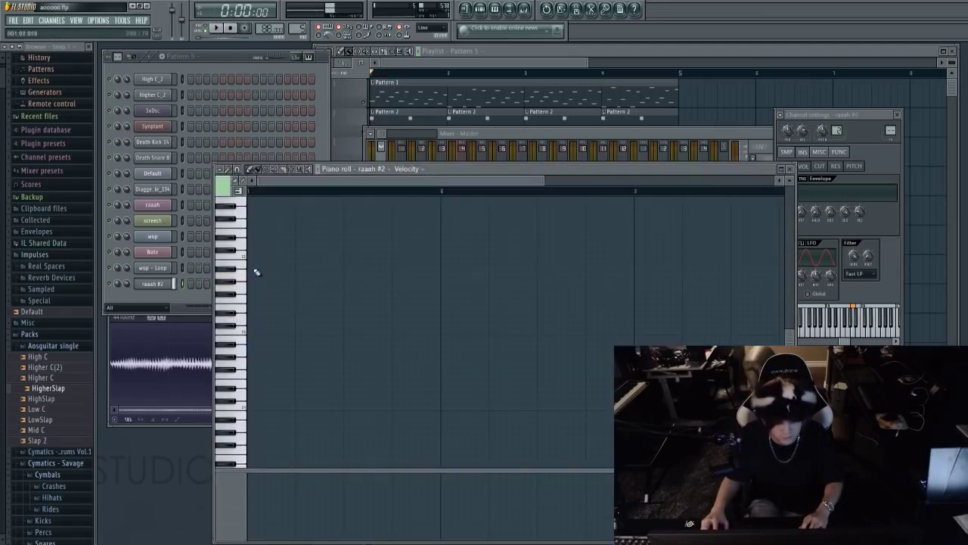
{"action": "left_click_drag", "start_coordinate": [256, 280], "coordinate": [298, 279]}
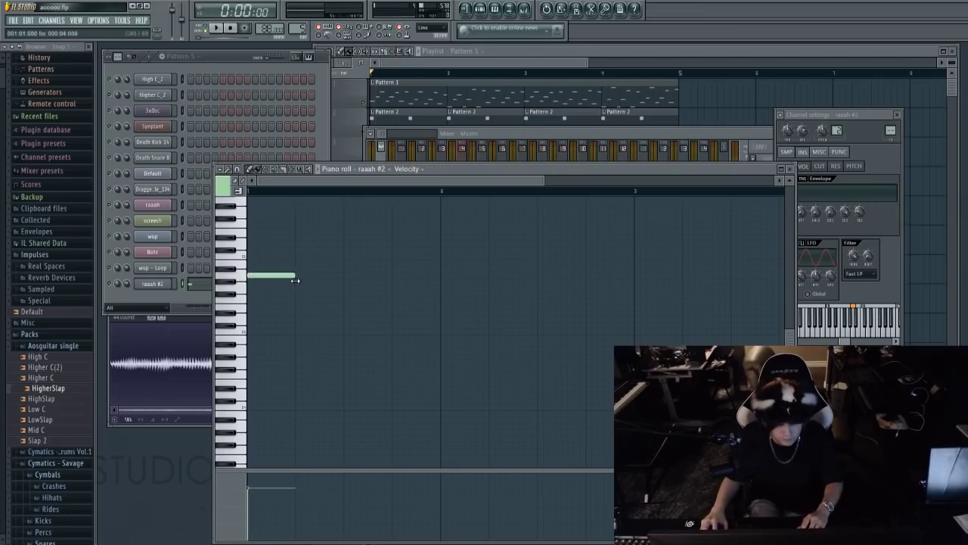
{"action": "key", "text": "F5"}
{"action": "left_click", "coordinate": [375, 211]}
{"action": "key", "text": "space"}
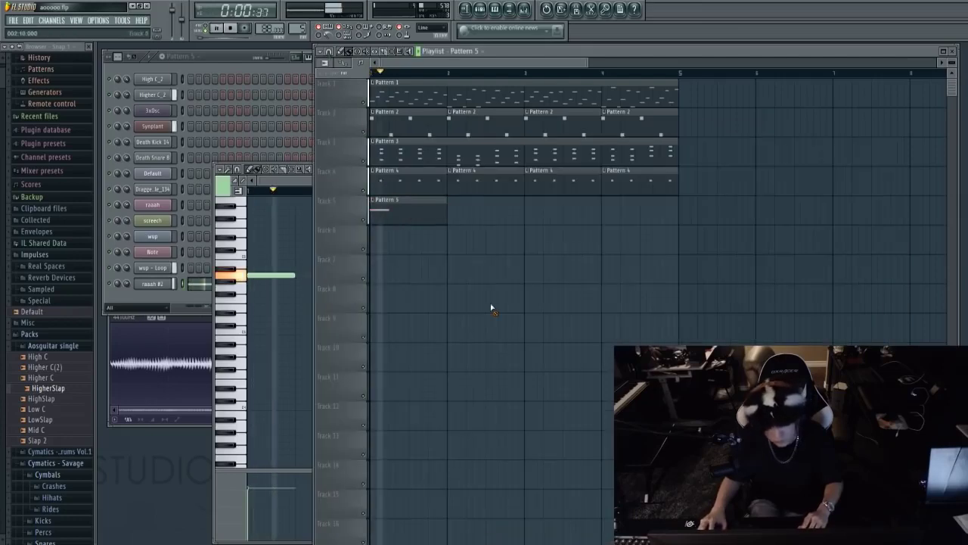
Route raaah #2 to mixer Insert 9 and add a Fruity Parametric EQ 2 to that track.
{"action": "left_click", "coordinate": [526, 9]}
{"action": "key", "text": "space"}
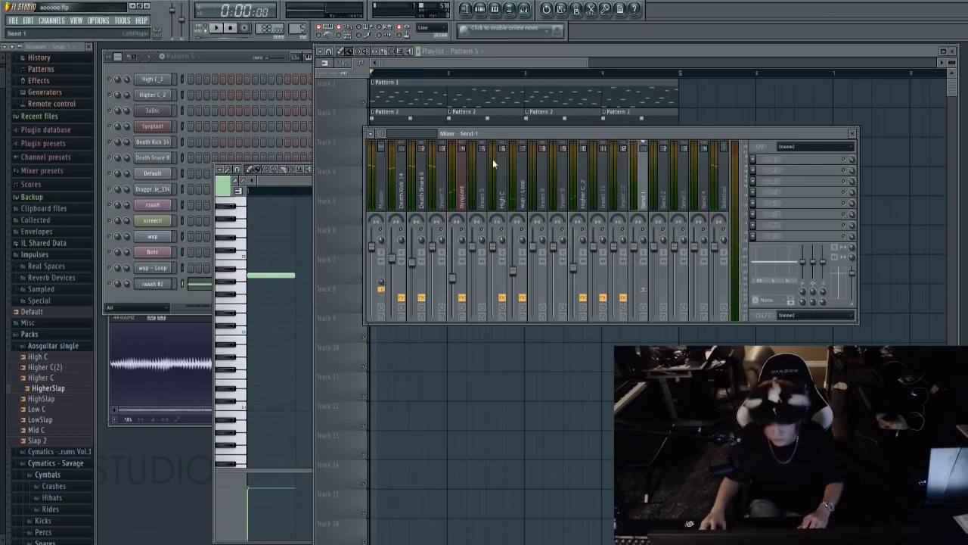
{"action": "left_click", "coordinate": [561, 181]}
{"action": "key", "text": "ctrl+l"}
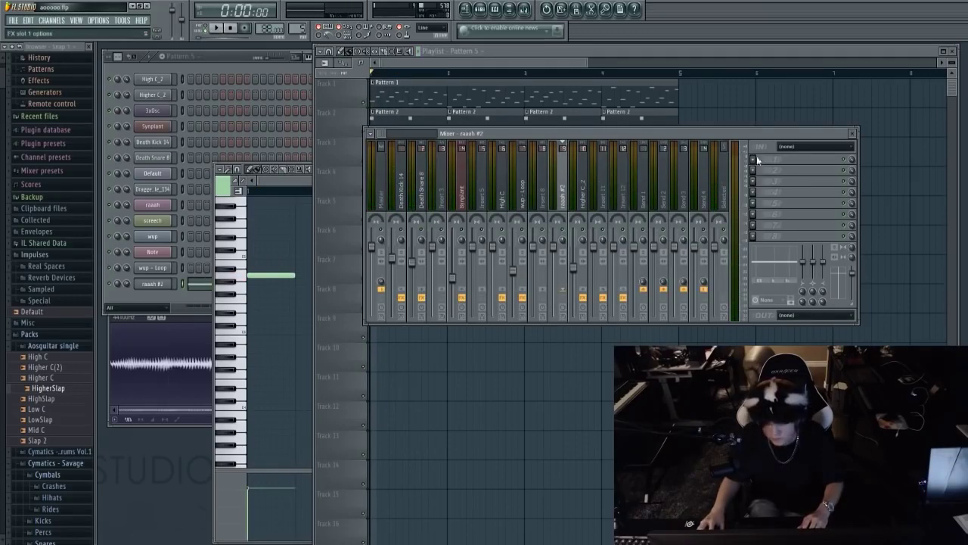
{"action": "key", "text": "space"}
{"action": "key", "text": "space"}
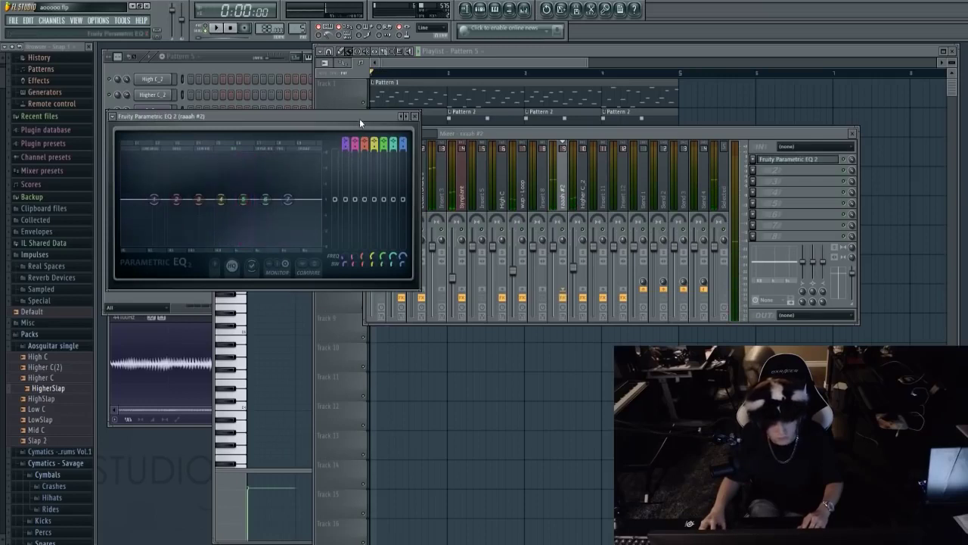
{"action": "left_click_drag", "start_coordinate": [360, 118], "coordinate": [369, 121]}
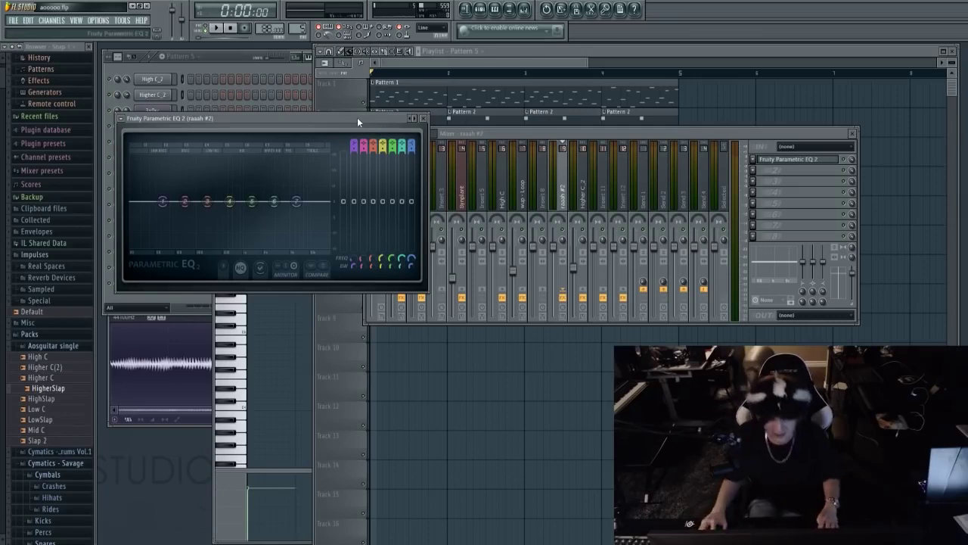
Slightly cut band 5 of the raaah #2 EQ while playing the beat, and turn band 7 into a steep low-pass.
{"action": "left_click_drag", "start_coordinate": [357, 118], "coordinate": [428, 137]}
{"action": "key", "text": "space"}
{"action": "key", "text": "space"}
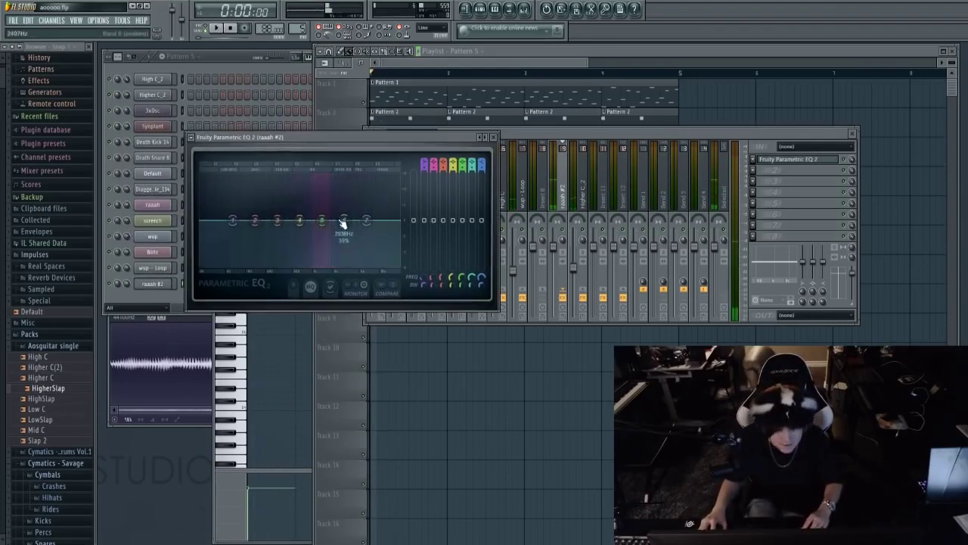
{"action": "key", "text": "space"}
{"action": "left_click_drag", "start_coordinate": [322, 220], "coordinate": [322, 234]}
{"action": "key", "text": "space"}
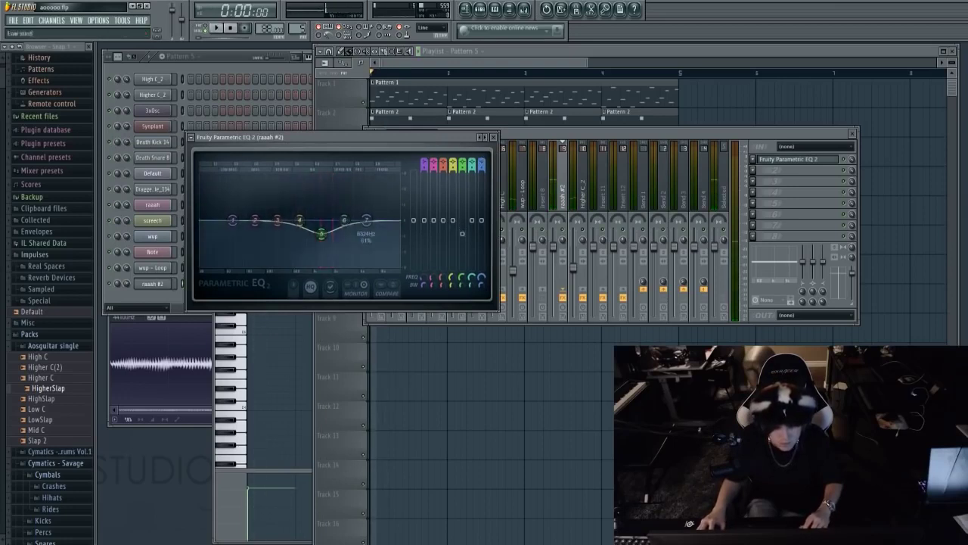
{"action": "middle_click", "coordinate": [367, 220]}
{"action": "scroll", "coordinate": [367, 220], "scroll_direction": "down", "scroll_amount": 3}
{"action": "left_click_drag", "start_coordinate": [393, 140], "coordinate": [404, 140]}
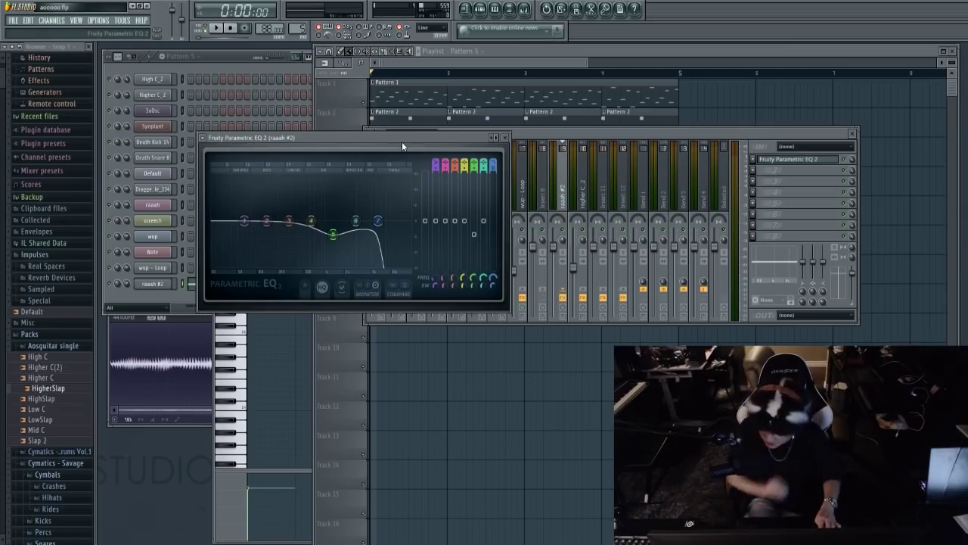
Play the start of the beat and check how the equalised raaah #2 sits in it.
{"action": "left_click_drag", "start_coordinate": [404, 143], "coordinate": [424, 152]}
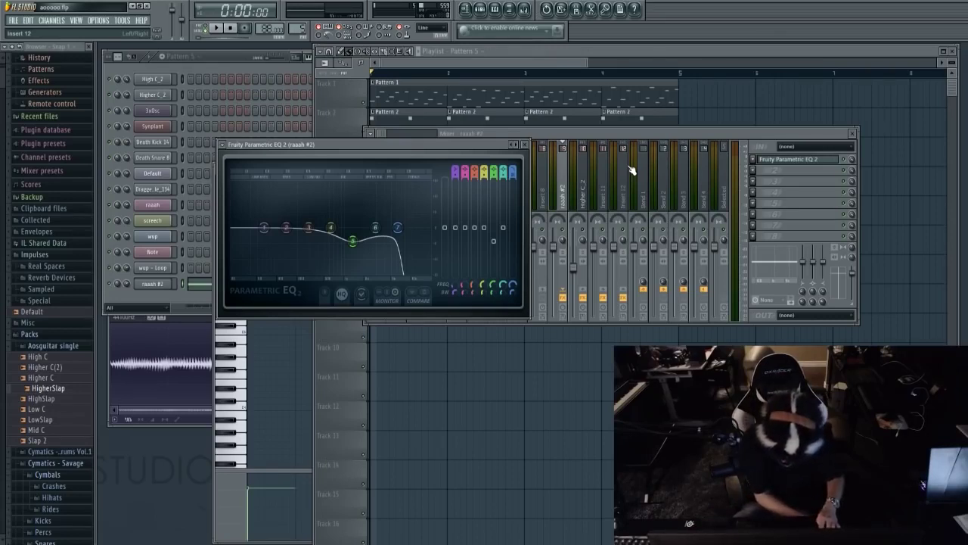
{"action": "key", "text": "F5"}
{"action": "key", "text": "space"}
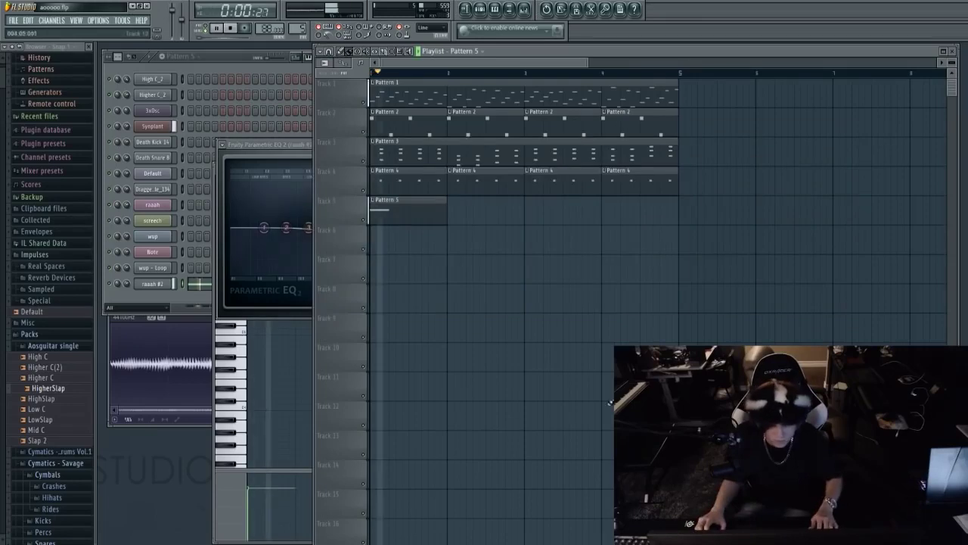
{"action": "left_click", "coordinate": [165, 285]}
{"action": "key", "text": "space"}
{"action": "key", "text": "F9"}
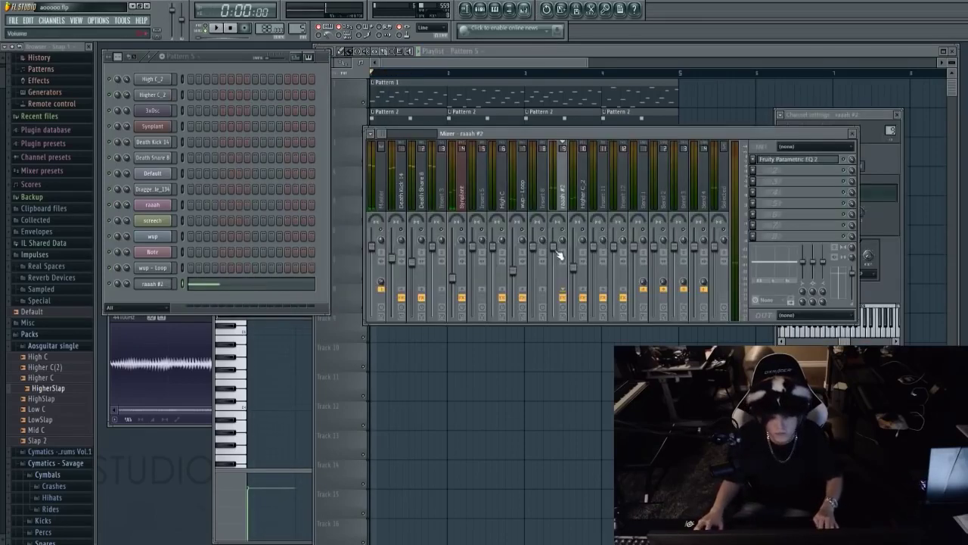
{"action": "key", "text": "F5"}
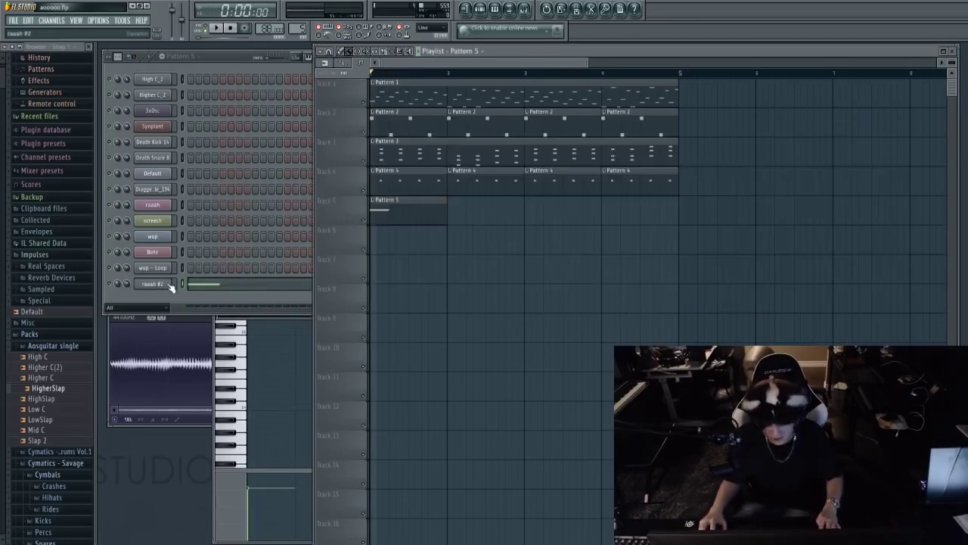
Add Fruity Flangus after the EQ on the raaah #2 mixer track and audition it with the beat.
{"action": "left_click", "coordinate": [530, 11]}
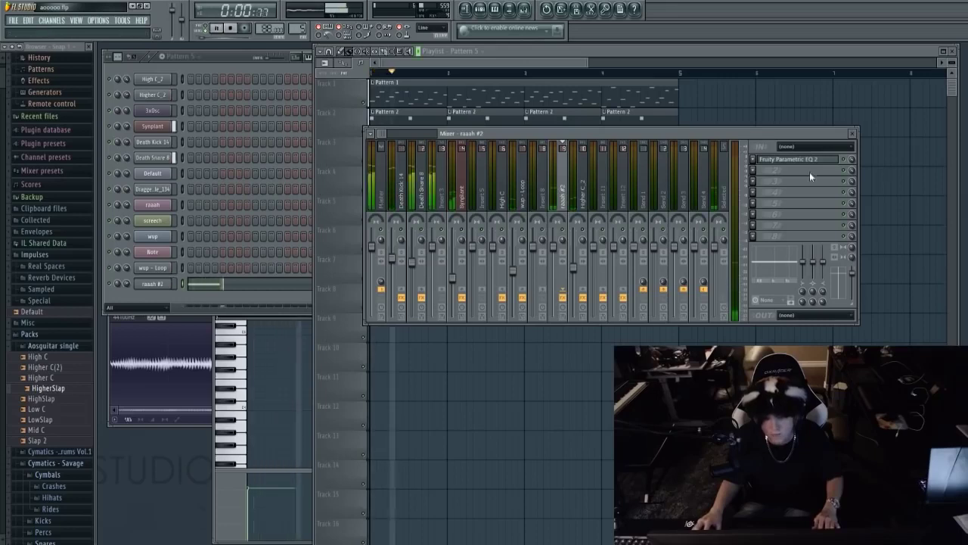
{"action": "left_click", "coordinate": [754, 170]}
{"action": "left_click", "coordinate": [834, 258]}
{"action": "key", "text": "space"}
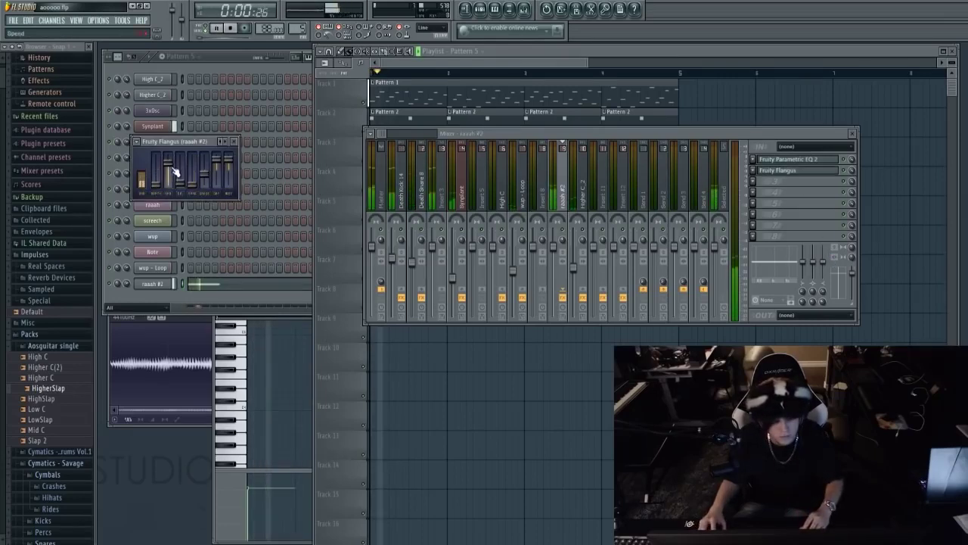
Add Fruity Delay 2 after Fruity Flangus on the raaah #2 track and adjust it while playing the beat.
{"action": "key", "text": "space"}
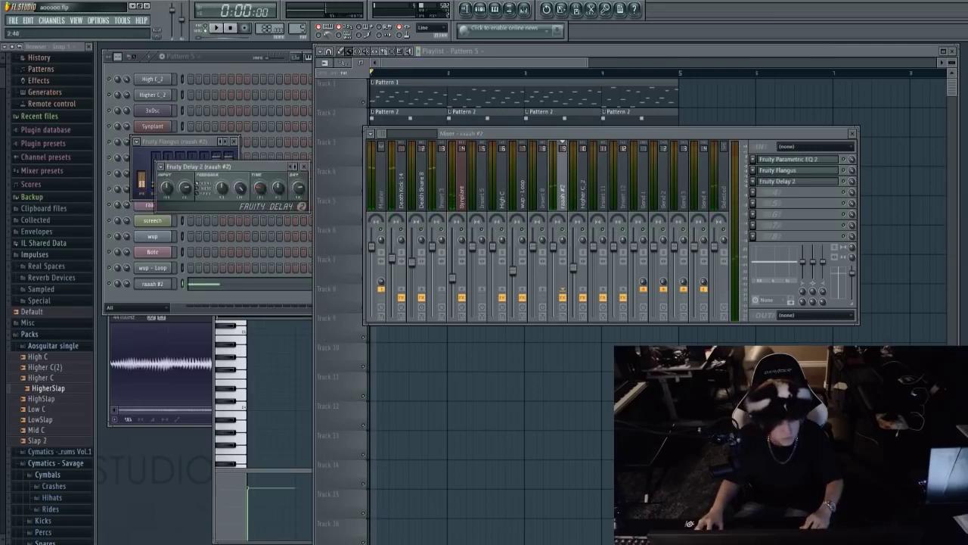
{"action": "key", "text": "space"}
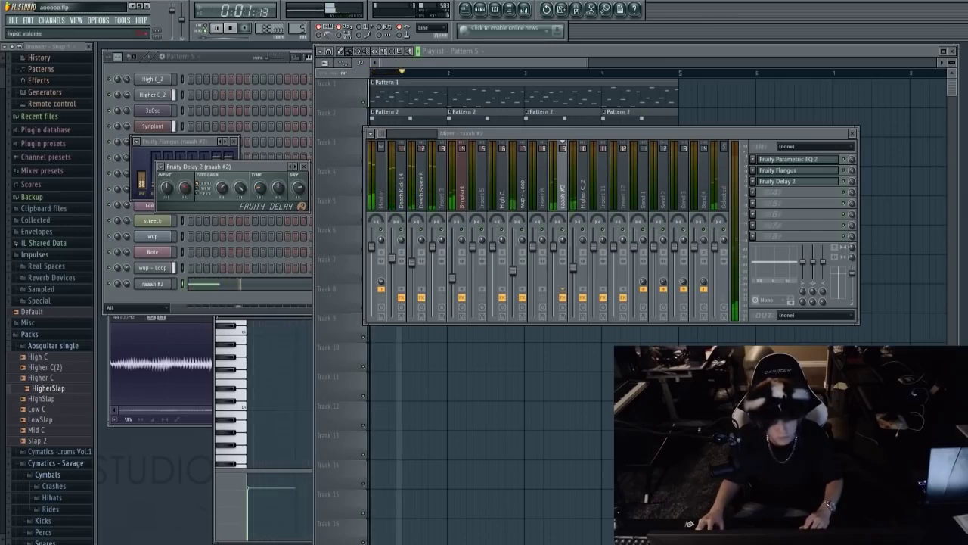
{"action": "left_click", "coordinate": [303, 166]}
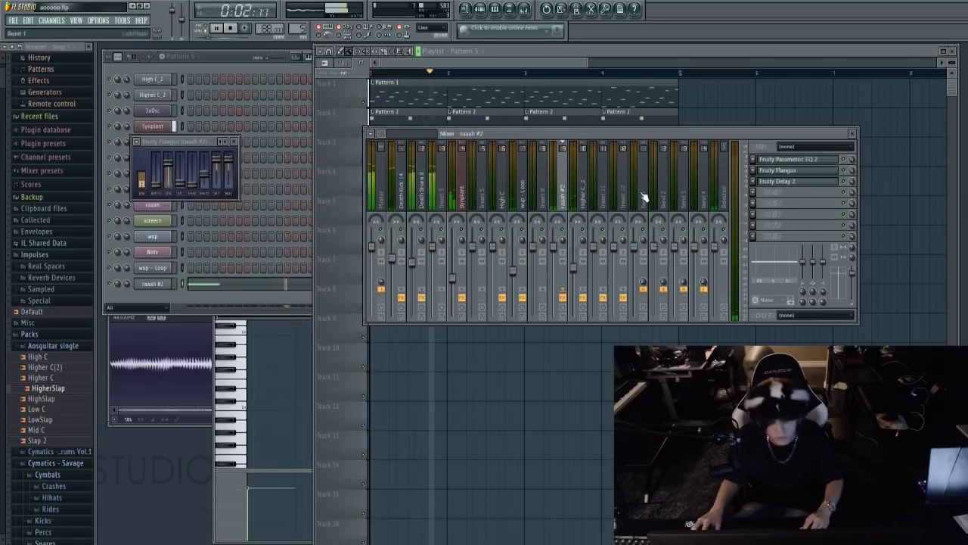
{"action": "left_click", "coordinate": [820, 182]}
{"action": "key", "text": "space"}
{"action": "key", "text": "space"}
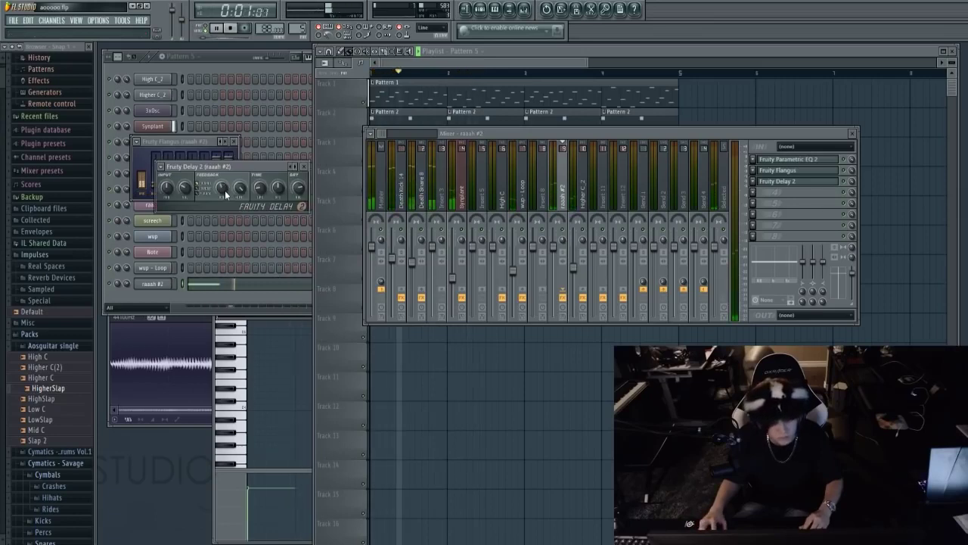
{"action": "left_click", "coordinate": [304, 168]}
{"action": "key", "text": "space"}
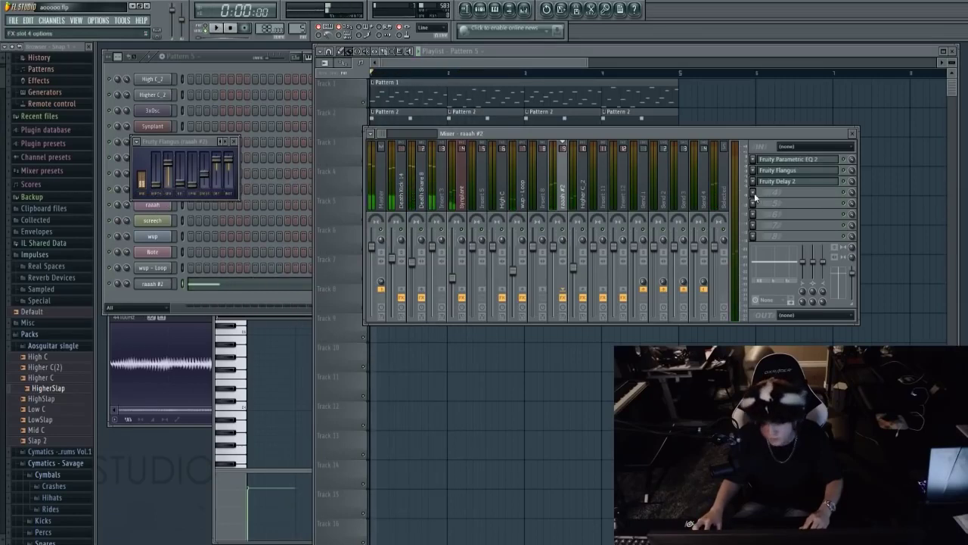
Add Fruity Convolver after the delay on the raaah #2 track and load the Public Swimming Pool 2 impulse.
{"action": "left_click", "coordinate": [852, 192]}
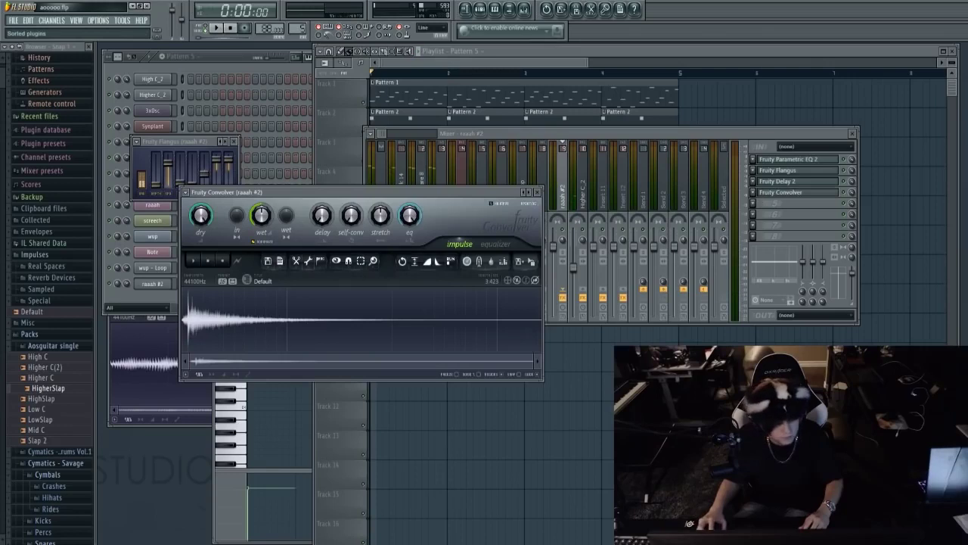
{"action": "left_click", "coordinate": [82, 265]}
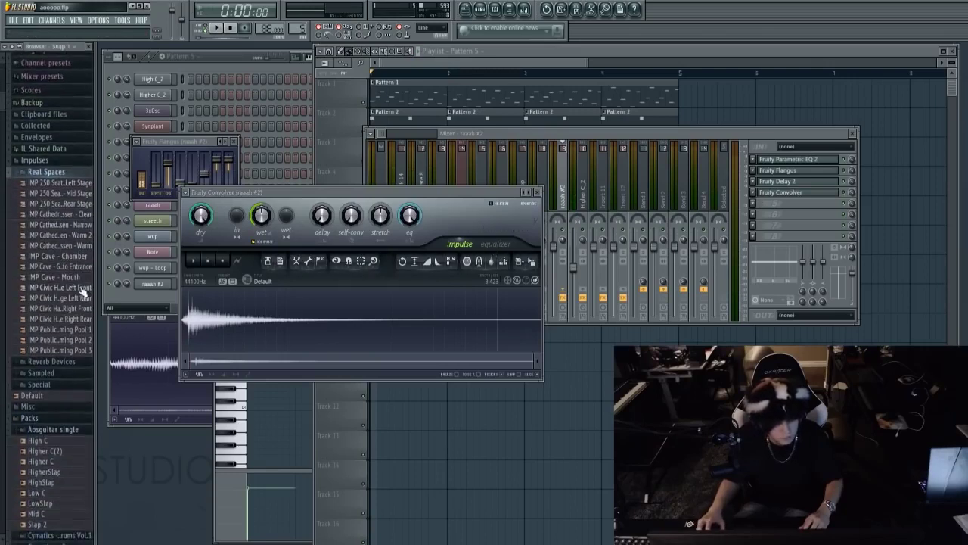
{"action": "left_click", "coordinate": [74, 300]}
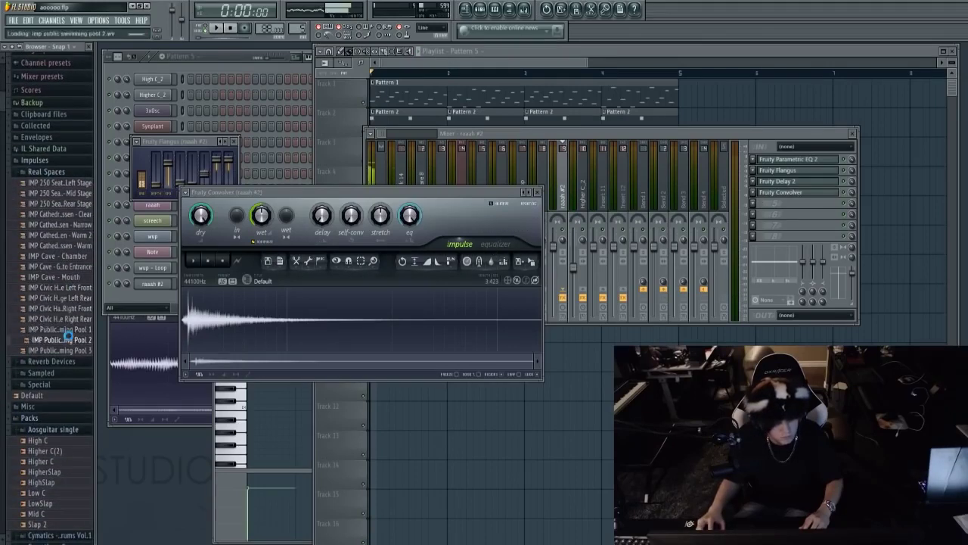
{"action": "left_click", "coordinate": [70, 320]}
{"action": "left_click", "coordinate": [68, 329]}
{"action": "left_click", "coordinate": [69, 339]}
{"action": "key", "text": "space"}
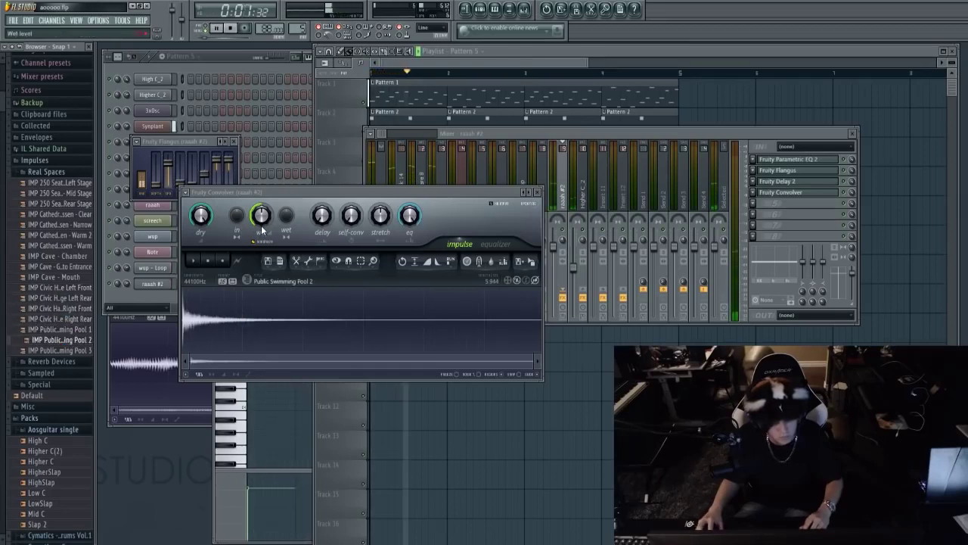
Adjust the Convolver's self-conv and wet levels slightly while auditioning the reverb with the beat.
{"action": "left_click", "coordinate": [347, 218]}
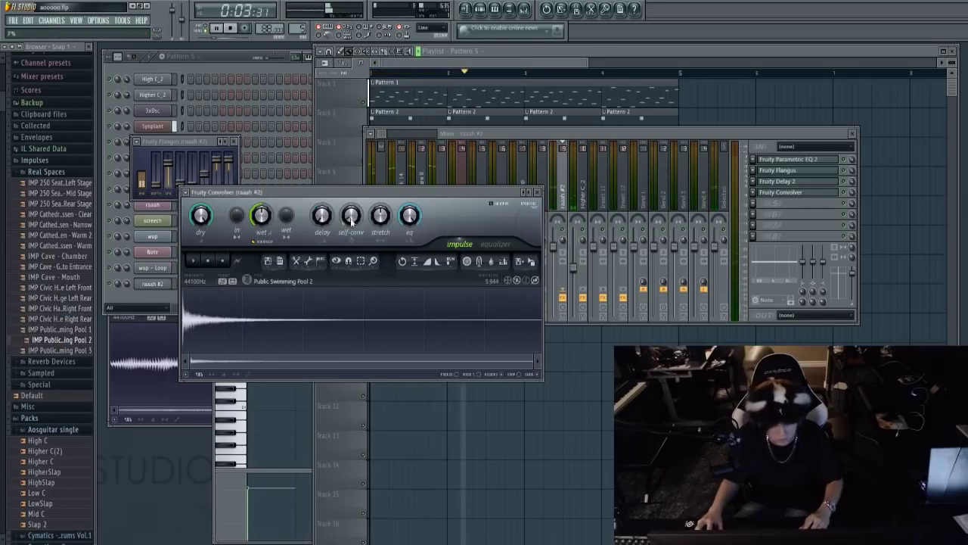
{"action": "key", "text": "space"}
{"action": "key", "text": "space"}
{"action": "left_click_drag", "start_coordinate": [261, 217], "coordinate": [261, 216]}
{"action": "key", "text": "space"}
Move Fruity Convolver ahead of Fruity Delay 2 in the raaah #2 effect chain and listen to the result.
{"action": "left_click", "coordinate": [795, 141]}
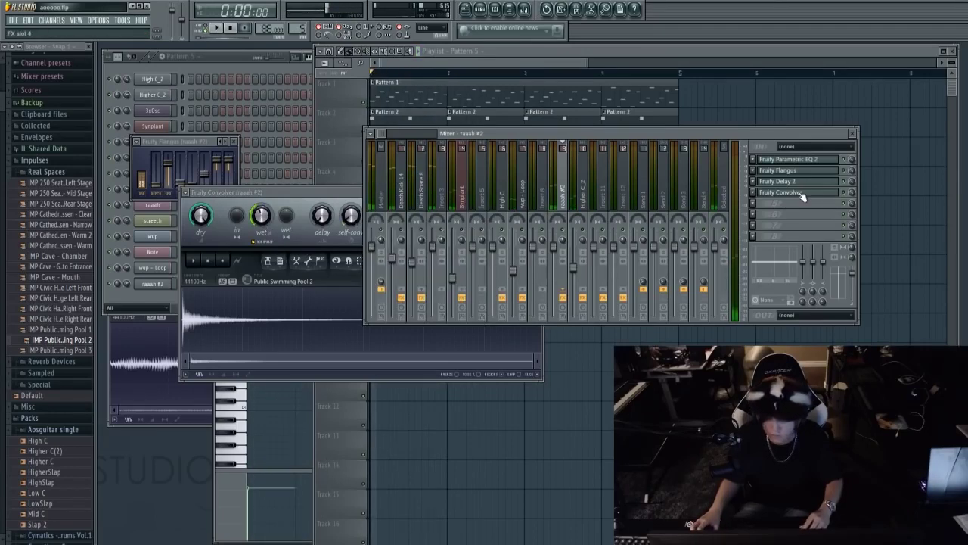
{"action": "scroll", "coordinate": [802, 195], "scroll_direction": "up", "scroll_amount": 1}
{"action": "left_click", "coordinate": [227, 28]}
{"action": "left_click_drag", "start_coordinate": [324, 190], "coordinate": [335, 193]}
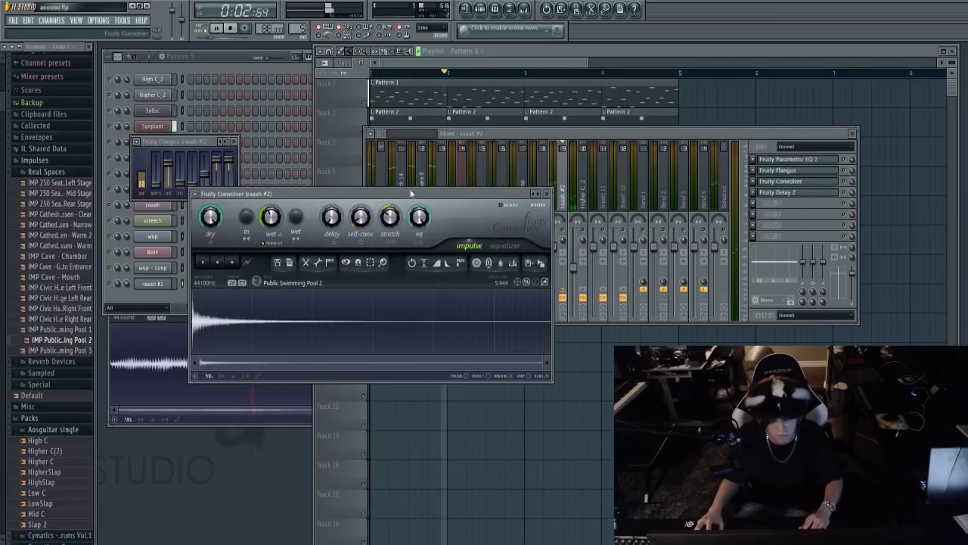
{"action": "left_click", "coordinate": [547, 193]}
Deepen the band 5 cut in the raaah #2 EQ and turn band 1 into a steep high-pass with a raised cutoff.
{"action": "left_click", "coordinate": [800, 171]}
{"action": "left_click", "coordinate": [795, 160]}
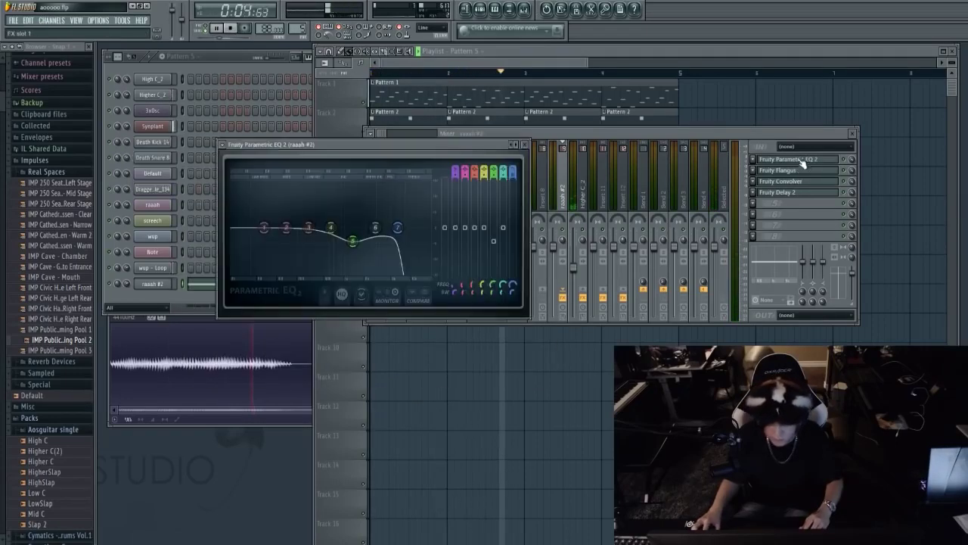
{"action": "left_click_drag", "start_coordinate": [352, 227], "coordinate": [357, 247]}
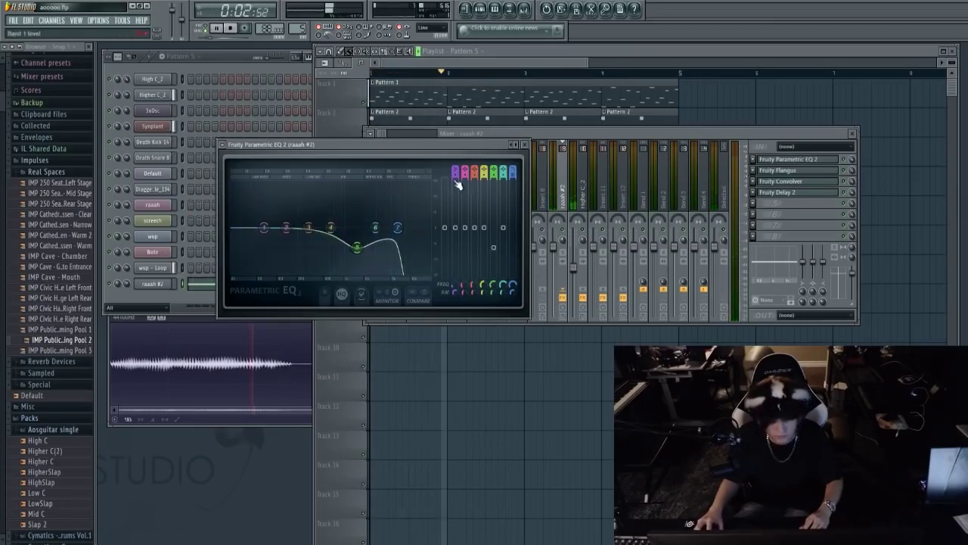
{"action": "left_click_drag", "start_coordinate": [456, 173], "coordinate": [455, 189]}
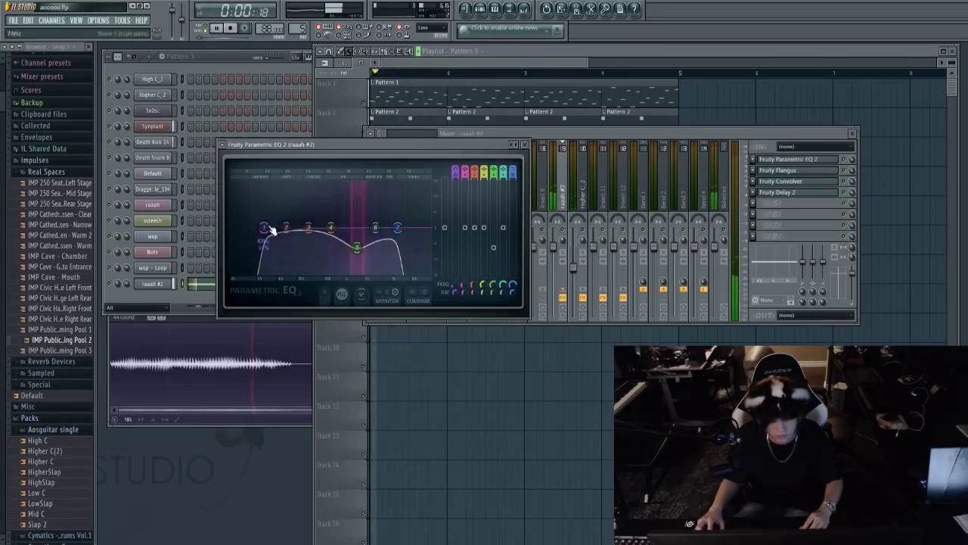
{"action": "mouse_move", "coordinate": [264, 227]}
{"action": "left_mouse_down"}
{"action": "mouse_move", "coordinate": [319, 227]}
{"action": "mouse_move", "coordinate": [281, 227]}
{"action": "left_mouse_up"}
{"action": "key", "text": "space"}
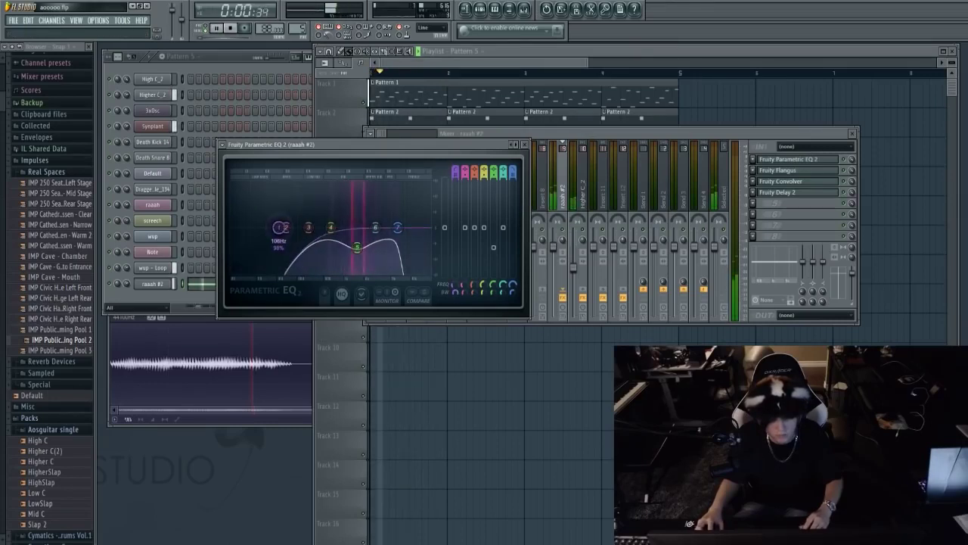
Lower the raaah #2 mixer fader and pan the track partly left while checking it against the beat.
{"action": "left_click", "coordinate": [524, 144]}
{"action": "left_click_drag", "start_coordinate": [556, 252], "coordinate": [558, 266]}
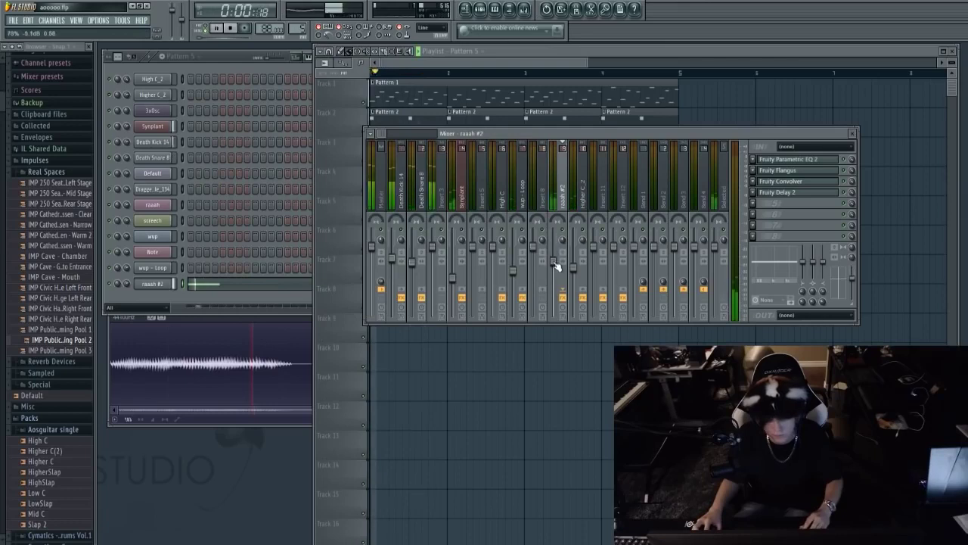
{"action": "key", "text": "space"}
{"action": "key", "text": "space"}
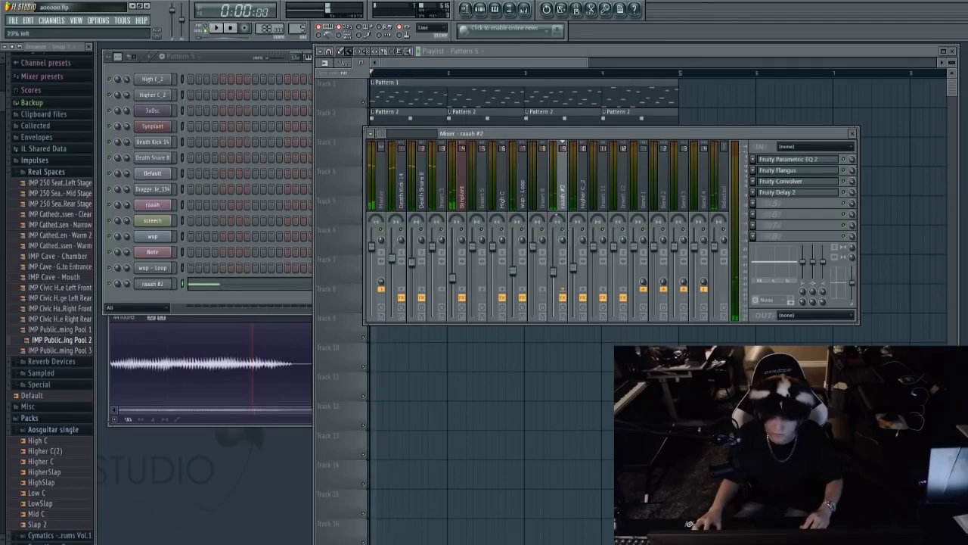
{"action": "left_click", "coordinate": [852, 133]}
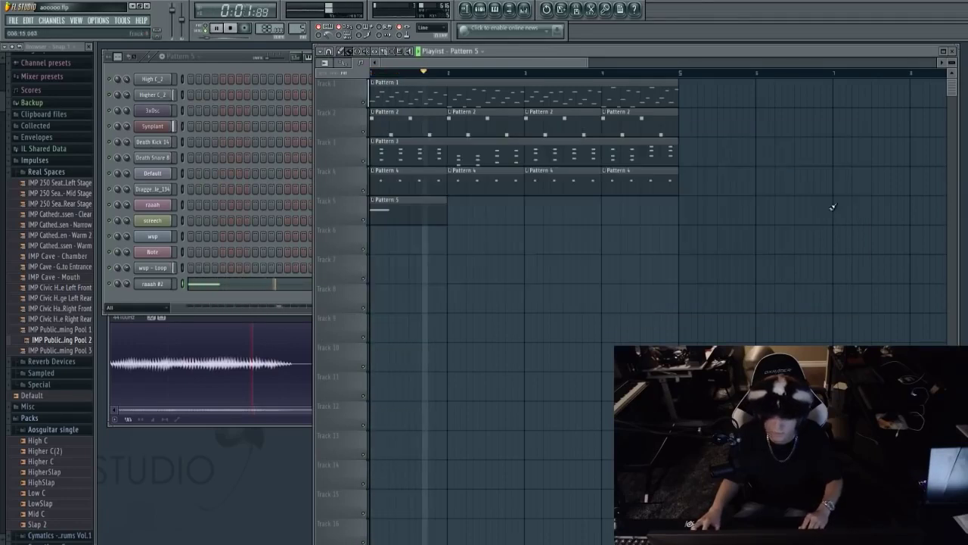
{"action": "key", "text": "space"}
Select the Dragged sample_134 channel and try out notes on it over the playing beat.
{"action": "left_click", "coordinate": [153, 268]}
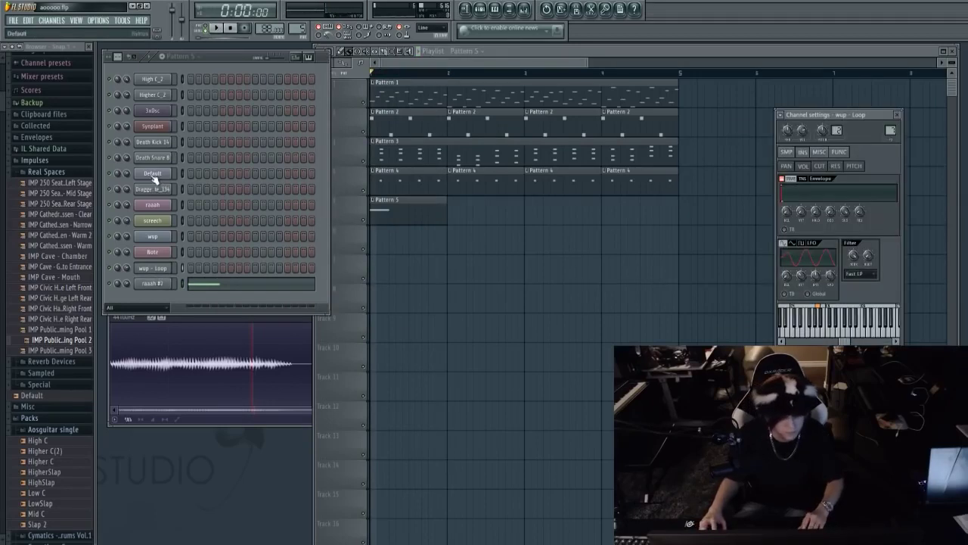
{"action": "left_click", "coordinate": [153, 189]}
{"action": "key", "text": "space"}
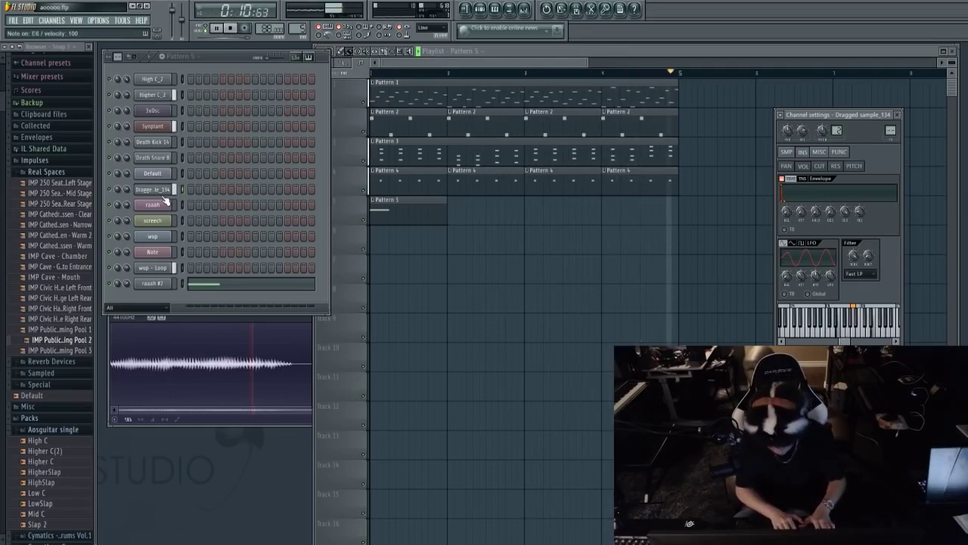
{"action": "key", "text": "space"}
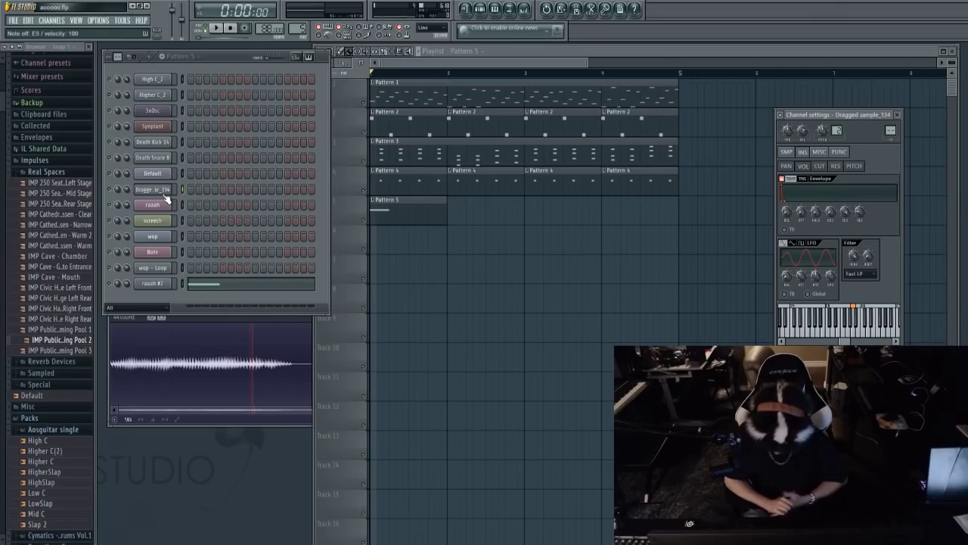
Play the arrangement again from bar 1 and listen to how the layers work together.
{"action": "key", "text": "space"}
{"action": "left_click", "coordinate": [529, 321]}
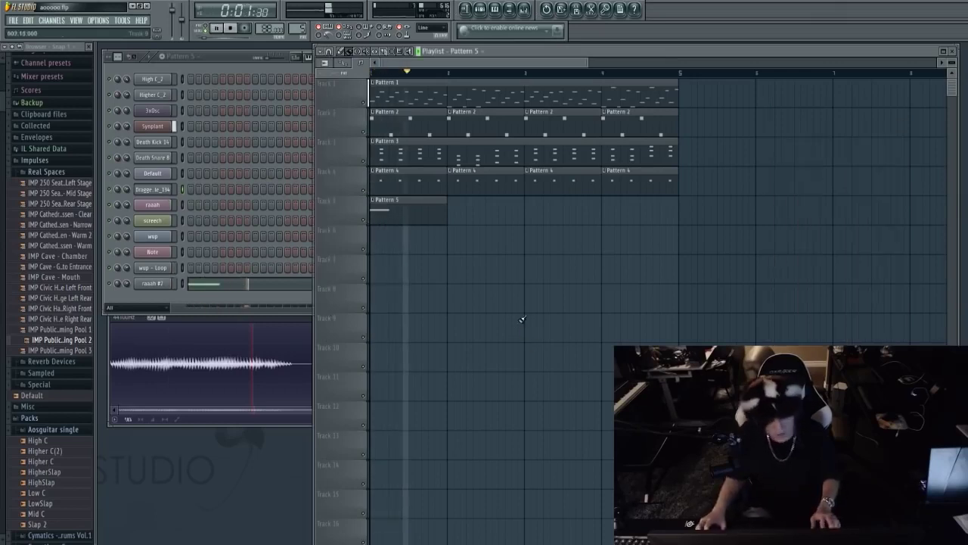
{"action": "left_click_drag", "start_coordinate": [236, 60], "coordinate": [241, 59]}
{"action": "left_click", "coordinate": [552, 344]}
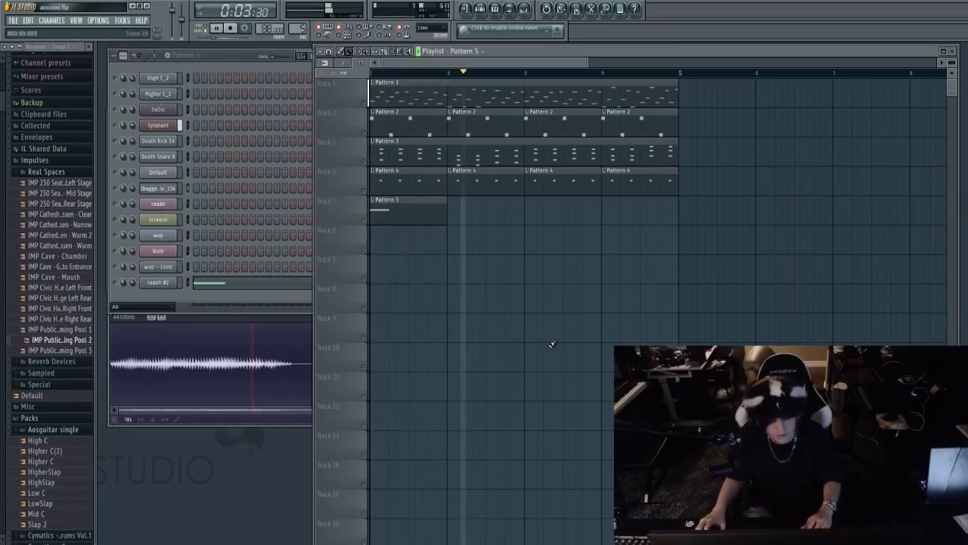
{"action": "key", "text": "space"}
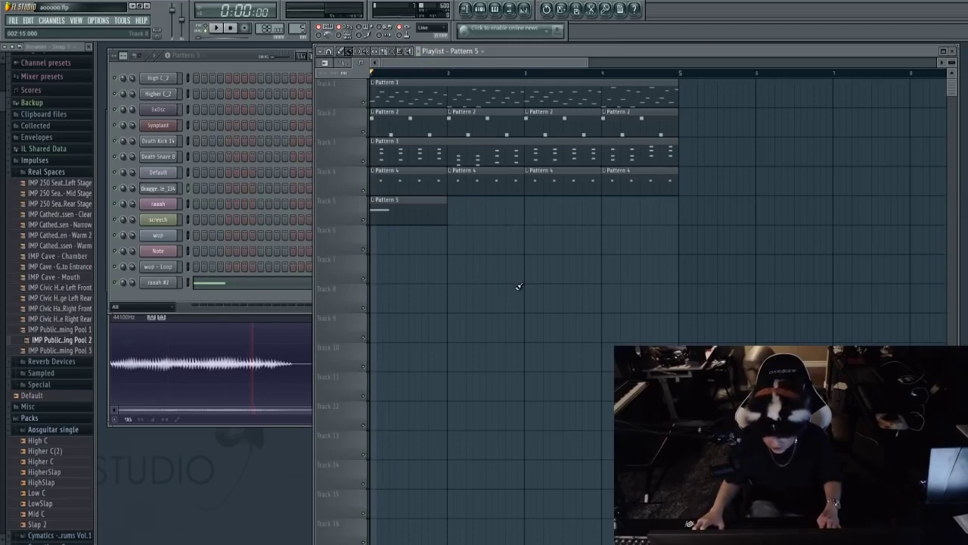
Play the arrangement while browsing the sample packs, and slightly lower the Death Snare 8 mixer fader.
{"action": "key", "text": "space"}
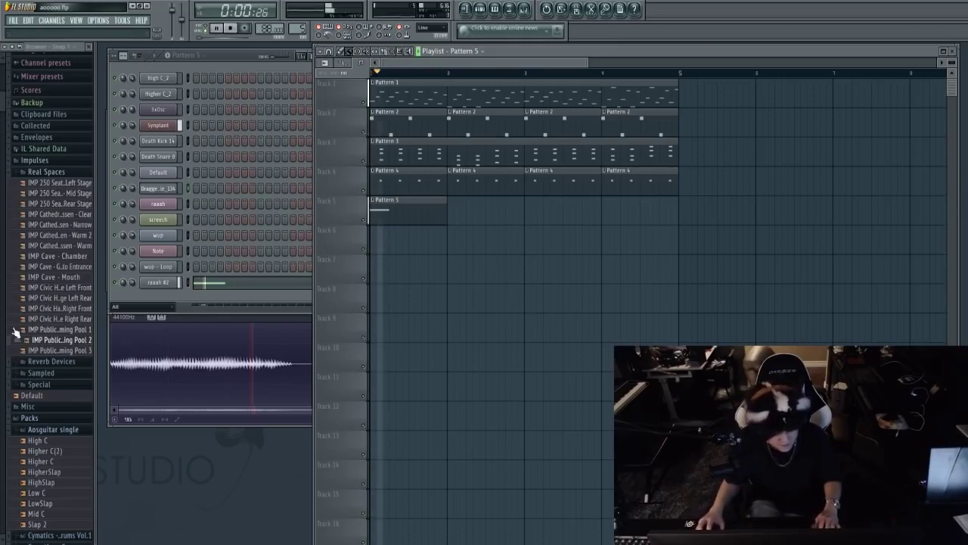
{"action": "scroll", "coordinate": [6, 127], "scroll_direction": "down", "scroll_amount": 2}
{"action": "scroll", "coordinate": [6, 128], "scroll_direction": "down", "scroll_amount": 15}
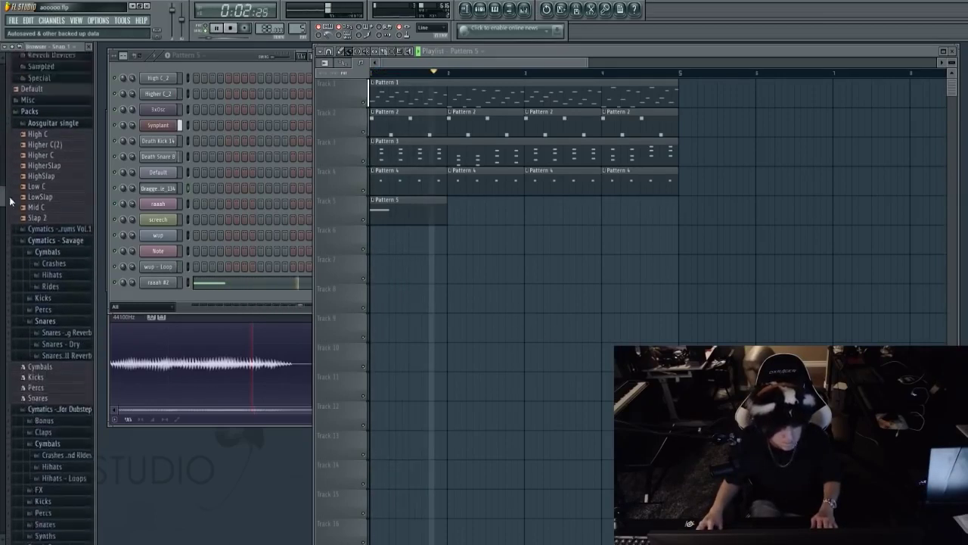
{"action": "scroll", "coordinate": [83, 259], "scroll_direction": "down", "scroll_amount": 3}
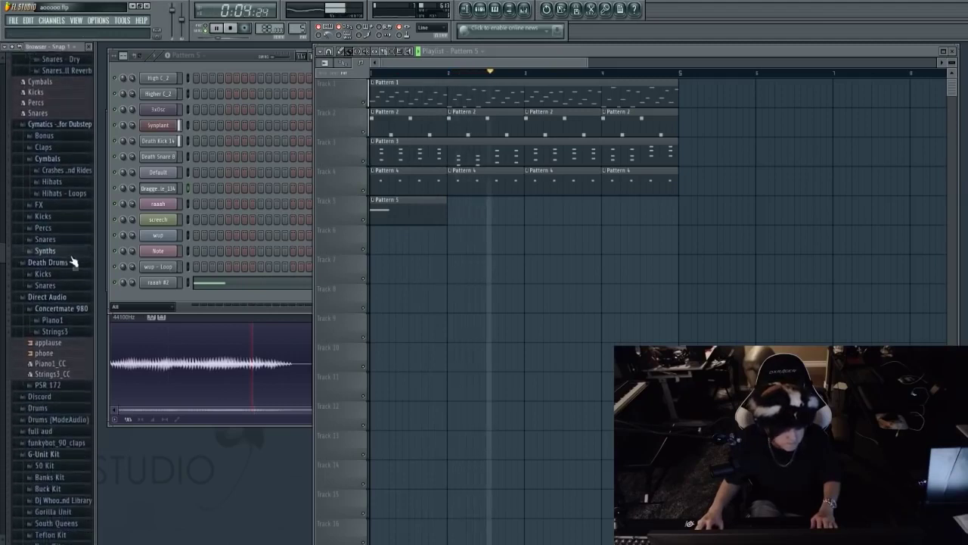
{"action": "key", "text": "F9"}
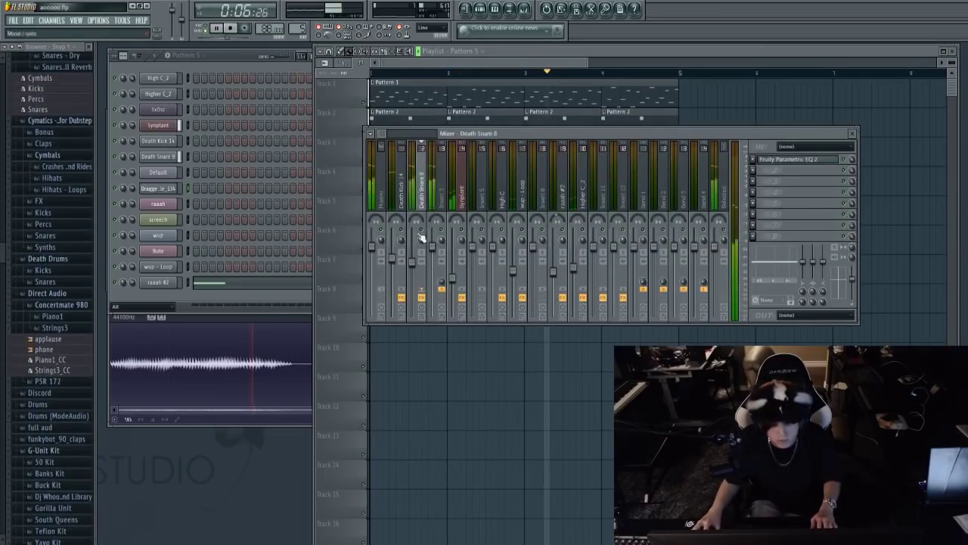
{"action": "left_click", "coordinate": [421, 201]}
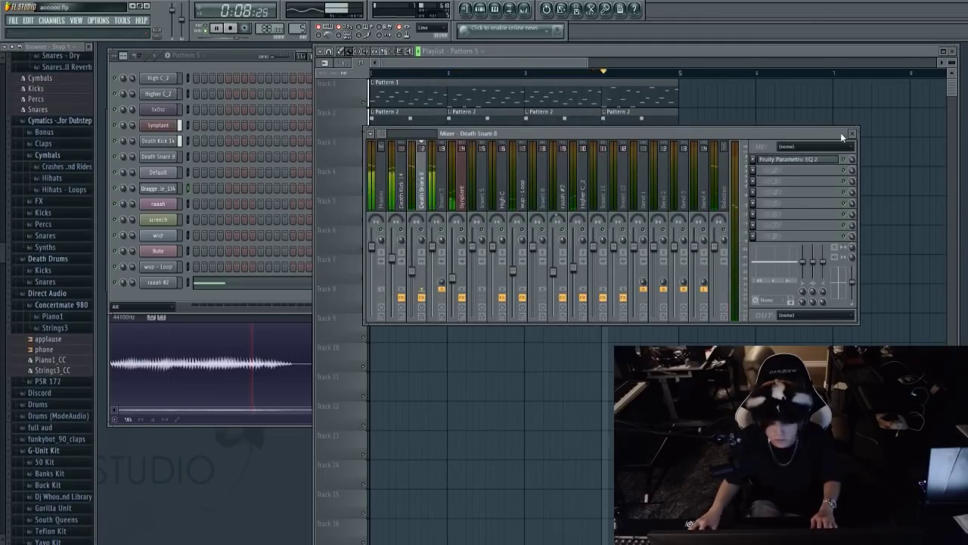
{"action": "left_click", "coordinate": [852, 134]}
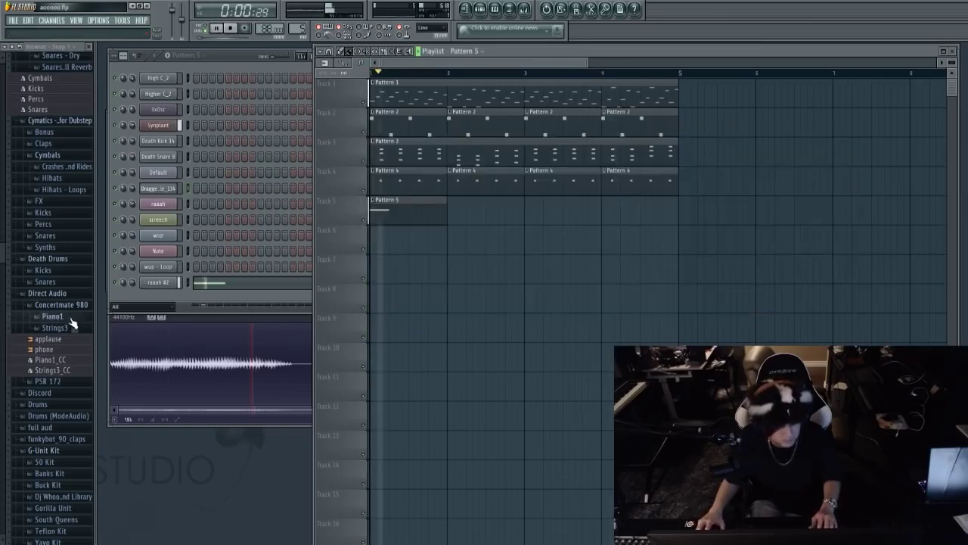
{"action": "key", "text": "space"}
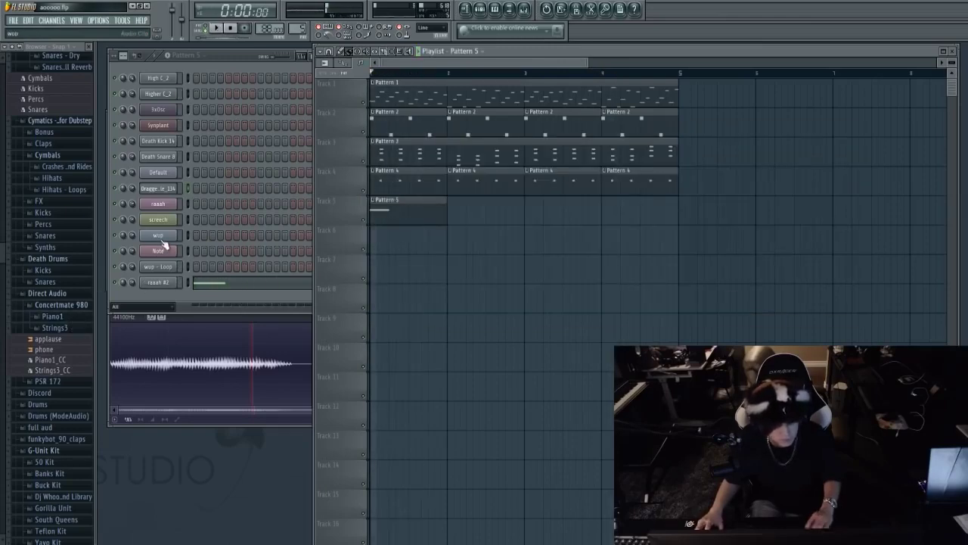
Select the Note channel and switch the step sequencer to the empty Pattern 6.
{"action": "left_click", "coordinate": [158, 251]}
{"action": "left_click", "coordinate": [621, 340]}
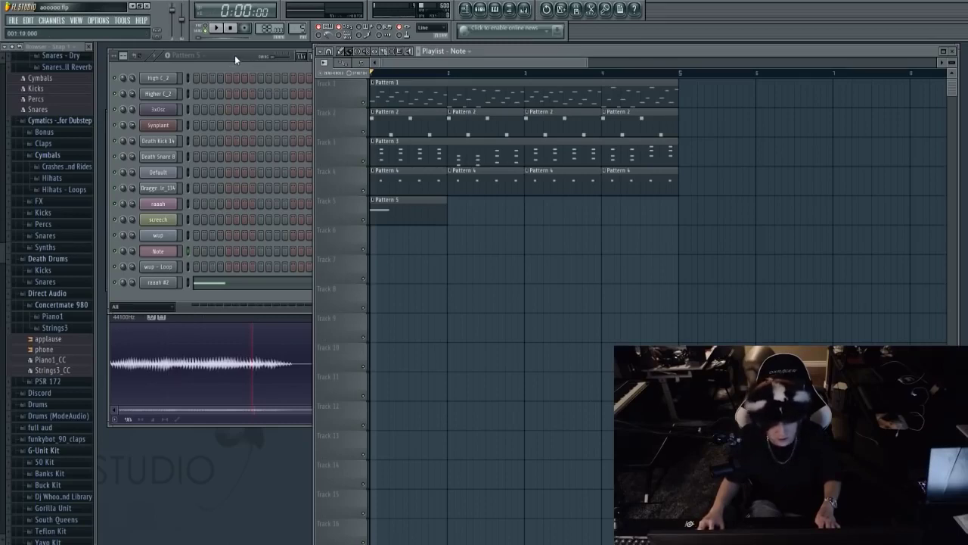
{"action": "left_click_drag", "start_coordinate": [243, 54], "coordinate": [241, 54]}
{"action": "scroll", "coordinate": [295, 28], "scroll_direction": "down", "scroll_amount": 1}
{"action": "scroll", "coordinate": [294, 28], "scroll_direction": "up", "scroll_amount": 2}
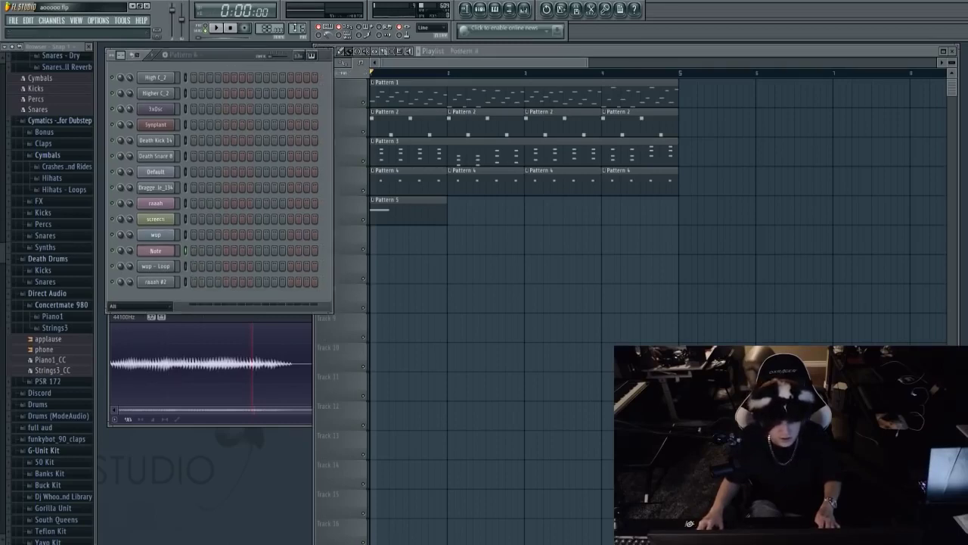
Load the Note channel's sample into Edison on mixer track Insert 11 and play it.
{"action": "left_click", "coordinate": [525, 8]}
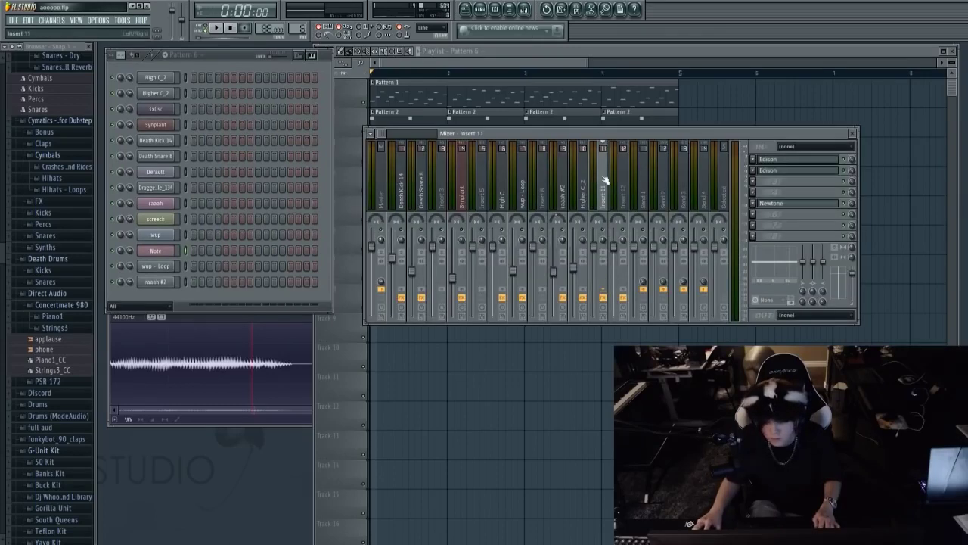
{"action": "left_click", "coordinate": [773, 161]}
{"action": "left_click", "coordinate": [158, 251]}
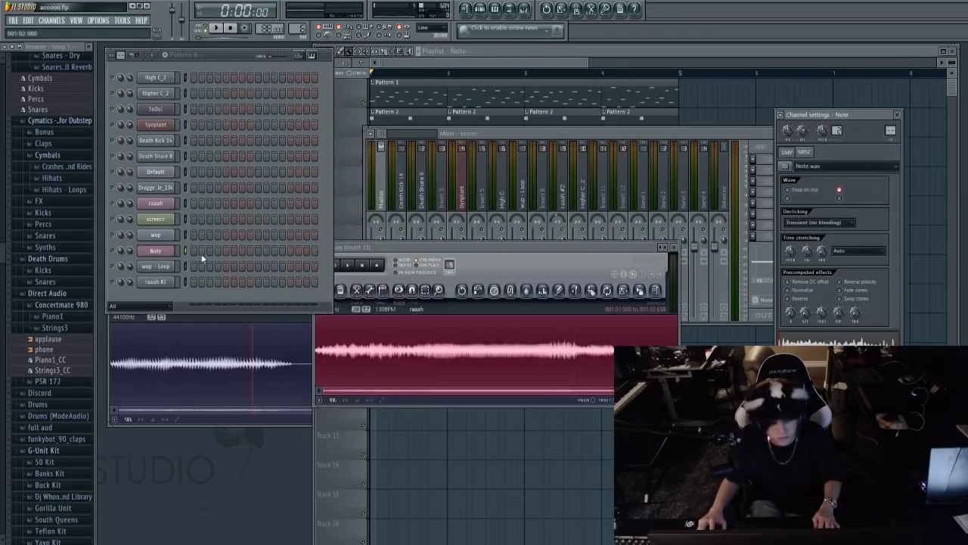
{"action": "left_click_drag", "start_coordinate": [666, 343], "coordinate": [665, 344]}
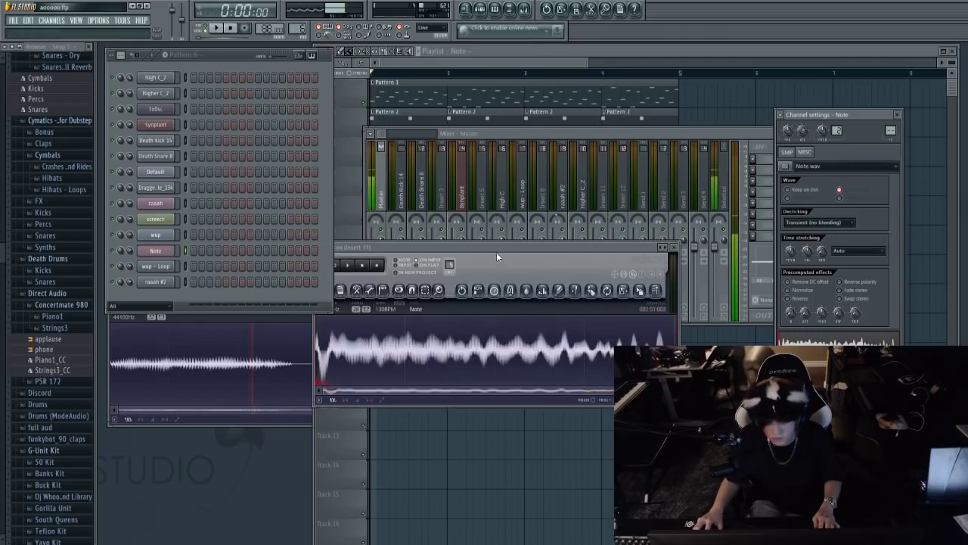
{"action": "left_click_drag", "start_coordinate": [331, 355], "coordinate": [315, 355]}
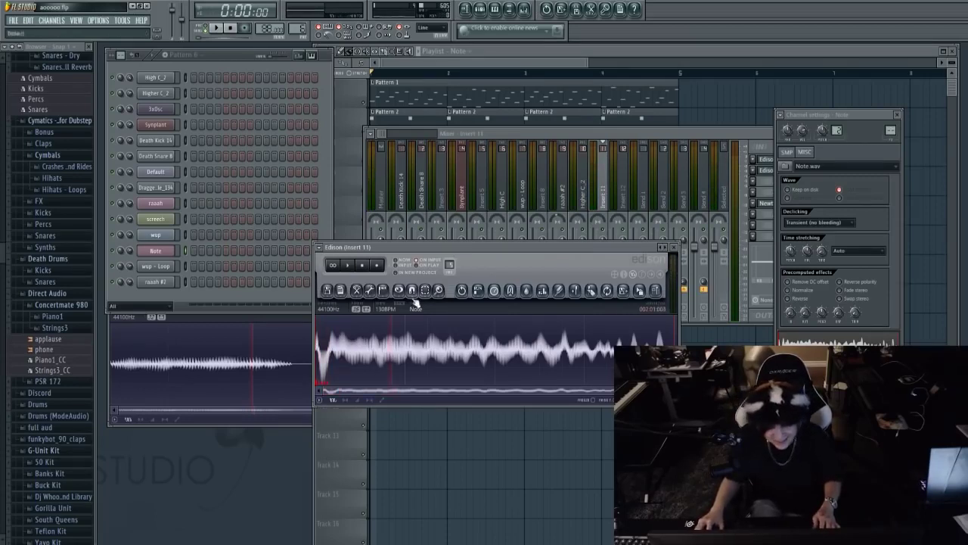
{"action": "left_click", "coordinate": [347, 264]}
{"action": "left_click", "coordinate": [362, 272]}
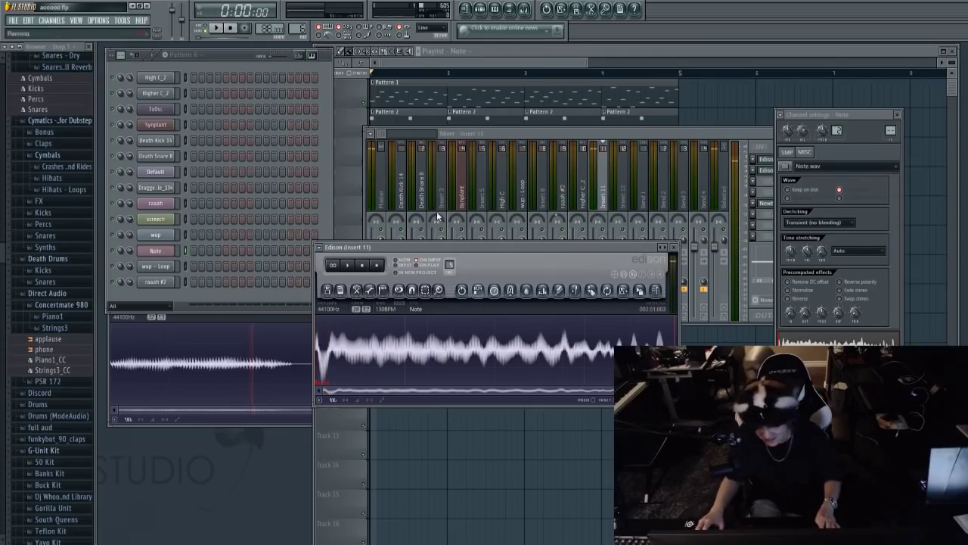
Inspect the start of the Note waveform in Edison and listen to the whole sample.
{"action": "left_click_drag", "start_coordinate": [488, 249], "coordinate": [515, 253]}
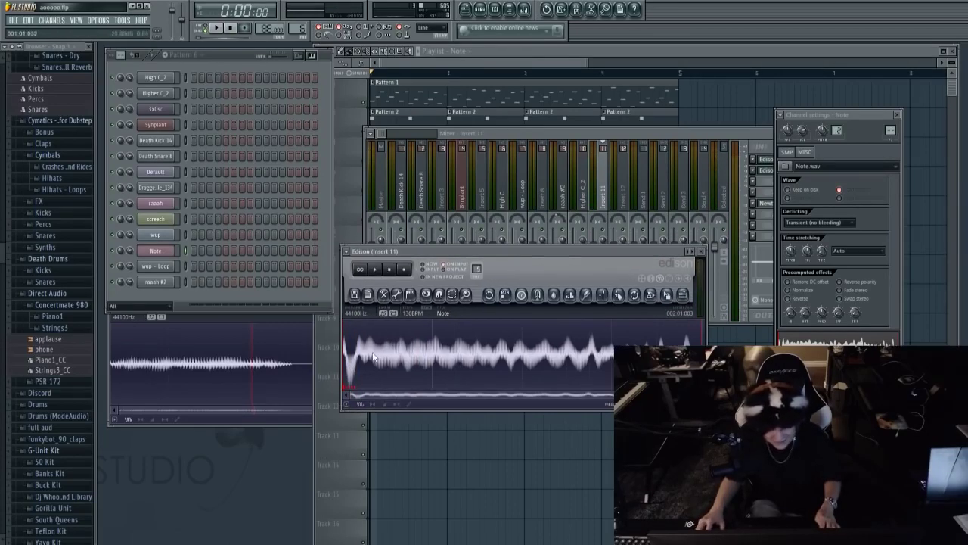
{"action": "left_click_drag", "start_coordinate": [360, 356], "coordinate": [342, 359]}
{"action": "scroll", "coordinate": [355, 360], "scroll_direction": "up", "scroll_amount": 3}
{"action": "scroll", "coordinate": [405, 367], "scroll_direction": "up", "scroll_amount": 1}
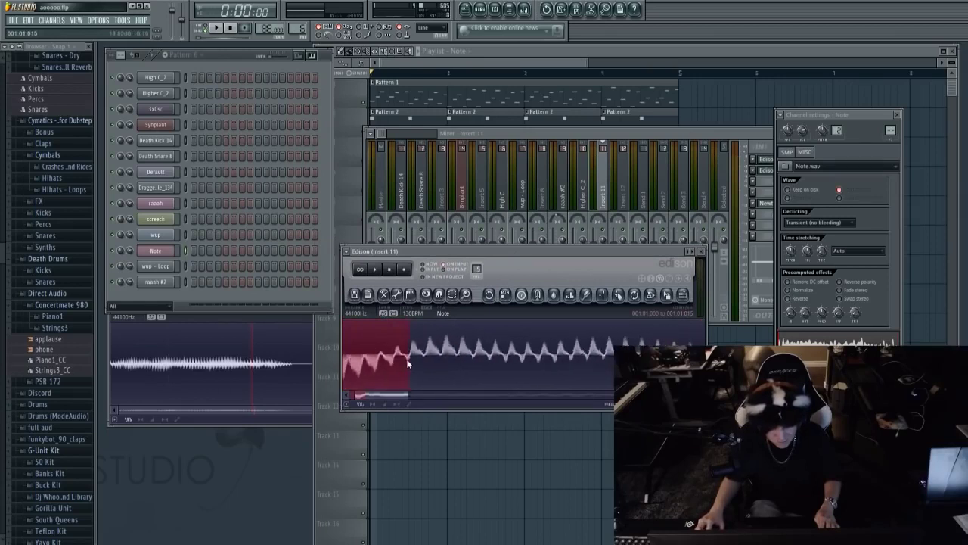
{"action": "scroll", "coordinate": [409, 366], "scroll_direction": "down", "scroll_amount": 5}
{"action": "double_click", "coordinate": [430, 357]}
{"action": "key", "text": "space"}
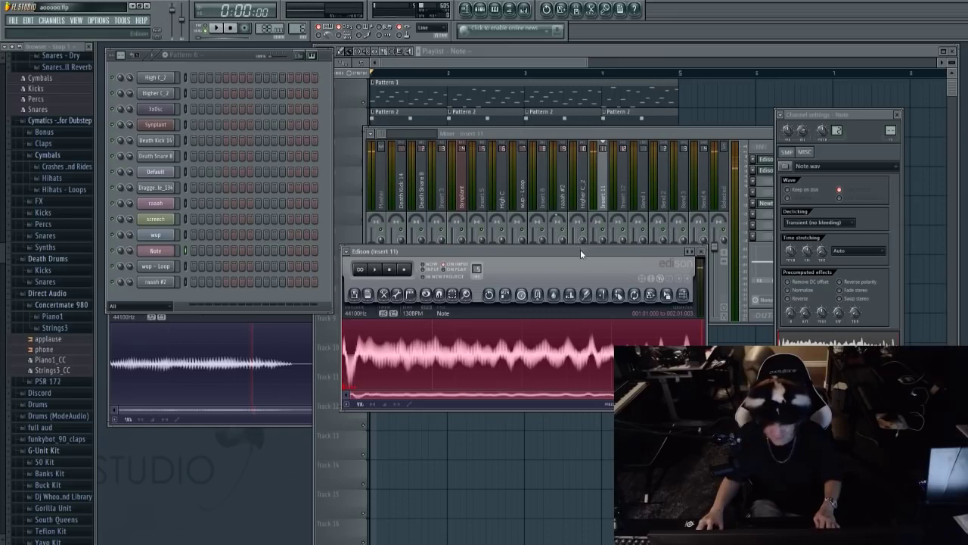
{"action": "left_click_drag", "start_coordinate": [580, 249], "coordinate": [583, 253]}
{"action": "key", "text": "space"}
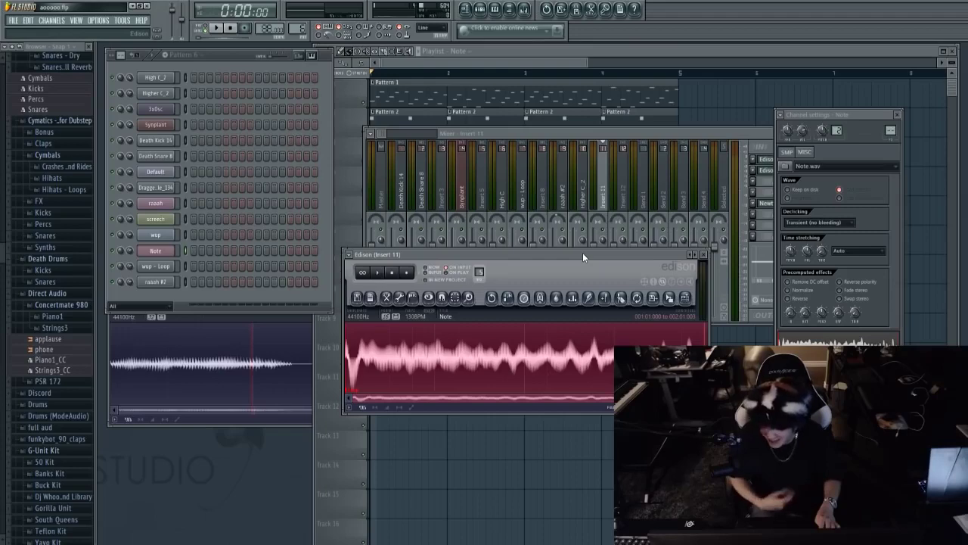
{"action": "key", "text": "space"}
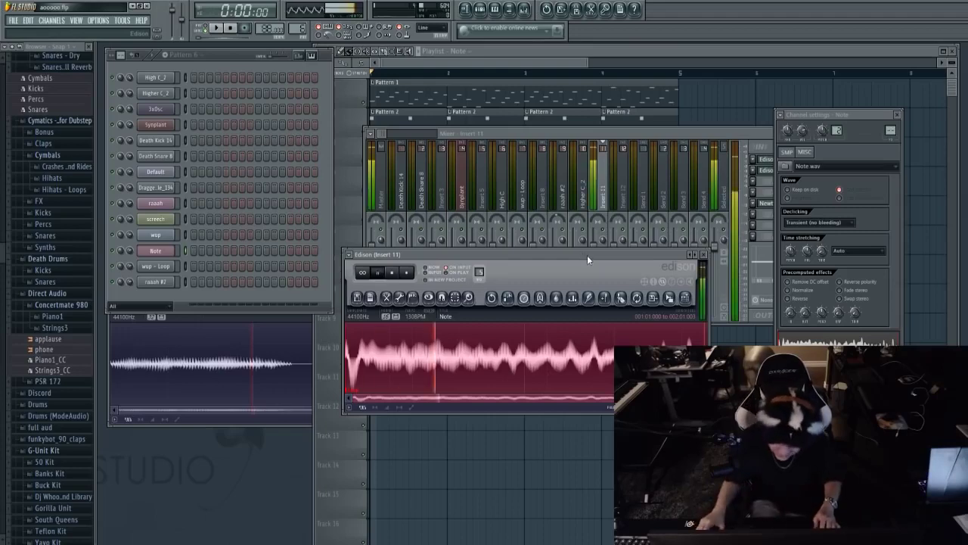
Delete the tiny sliver at the very start of the Note waveform in Edison and play the trimmed sample.
{"action": "left_click_drag", "start_coordinate": [590, 255], "coordinate": [566, 275]}
{"action": "key", "text": "F9"}
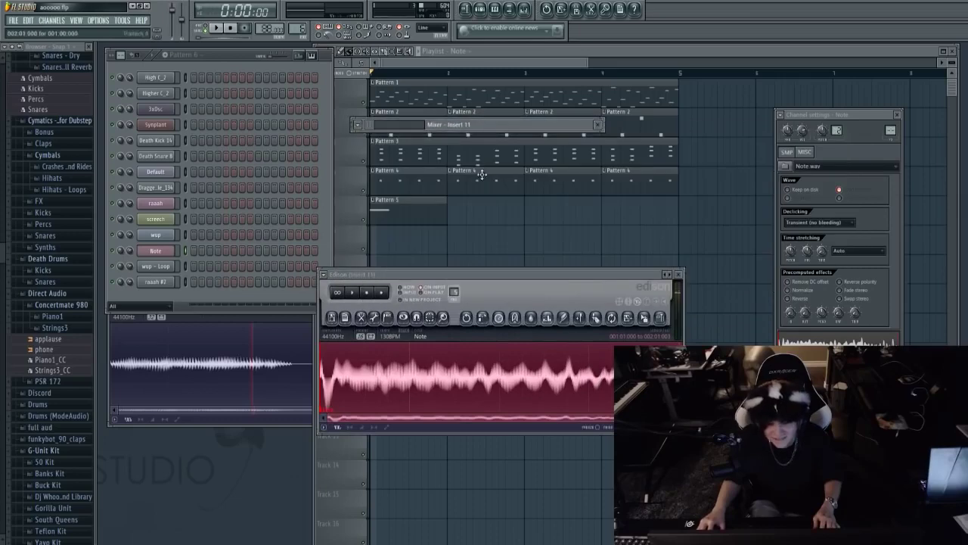
{"action": "double_click", "coordinate": [523, 127]}
{"action": "left_click", "coordinate": [521, 437]}
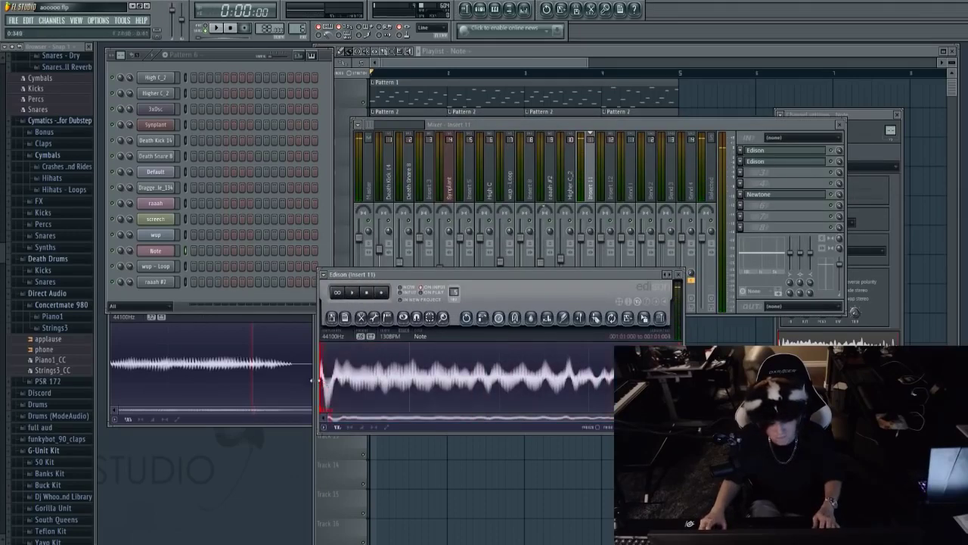
{"action": "scroll", "coordinate": [319, 380], "scroll_direction": "up", "scroll_amount": 8}
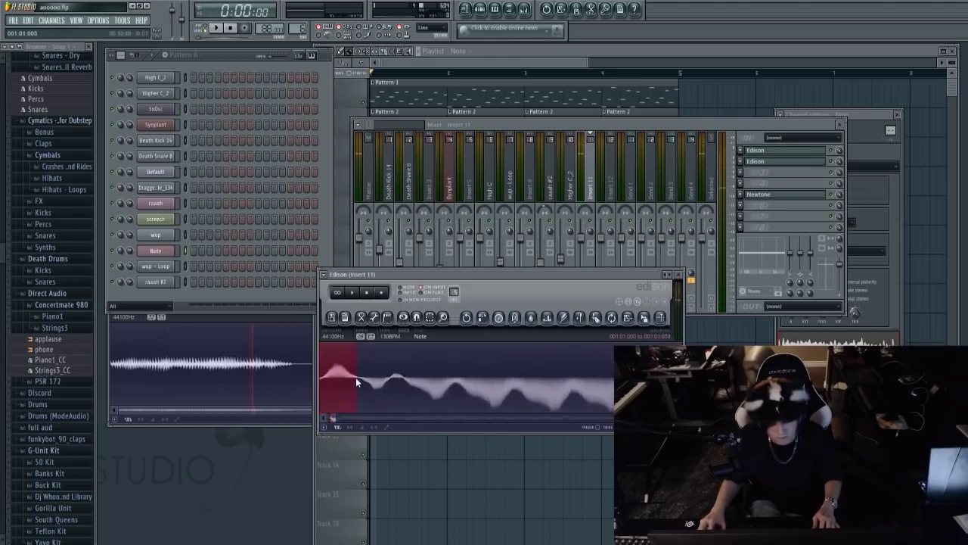
{"action": "scroll", "coordinate": [357, 377], "scroll_direction": "up", "scroll_amount": 3}
{"action": "left_click_drag", "start_coordinate": [360, 380], "coordinate": [368, 383]}
{"action": "key", "text": "Delete"}
{"action": "scroll", "coordinate": [369, 380], "scroll_direction": "down", "scroll_amount": 4}
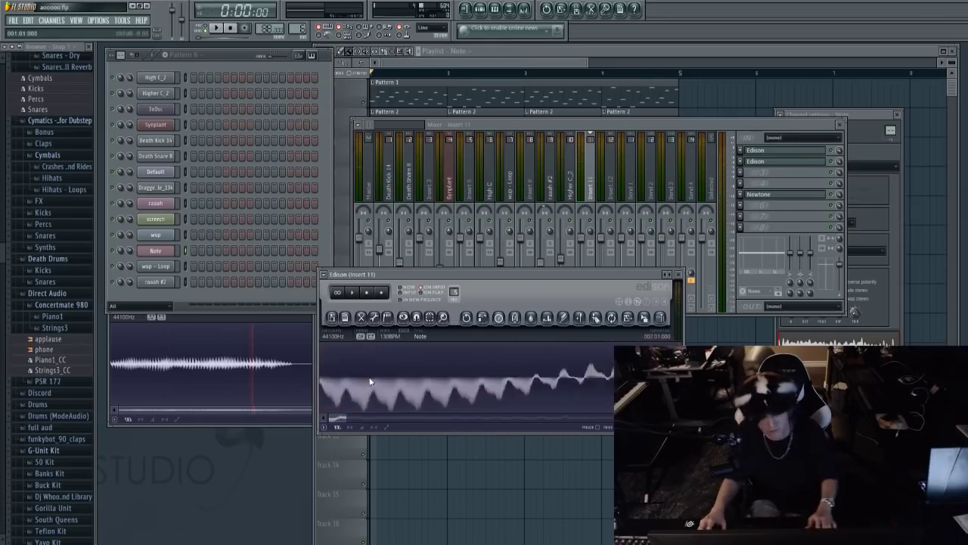
{"action": "scroll", "coordinate": [370, 380], "scroll_direction": "down", "scroll_amount": 3}
{"action": "key", "text": "space"}
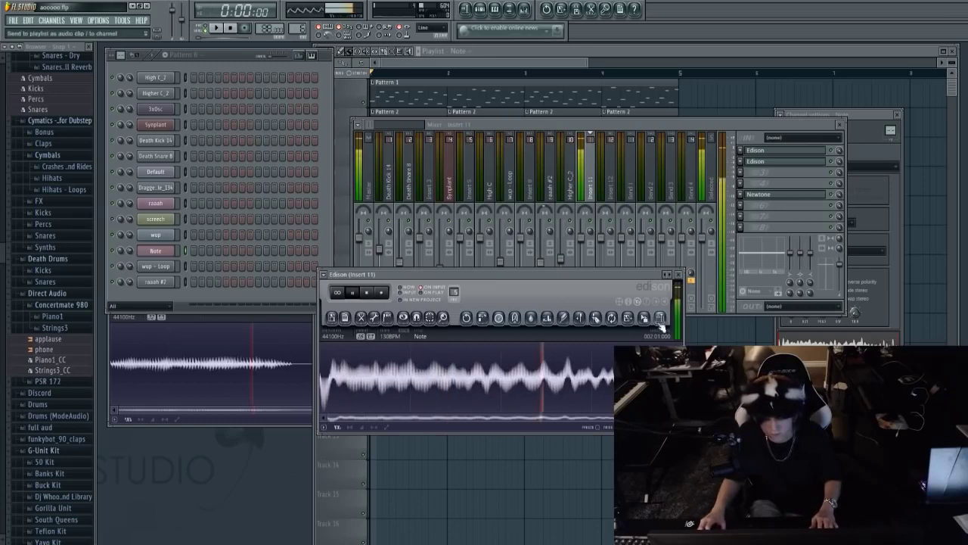
{"action": "key", "text": "space"}
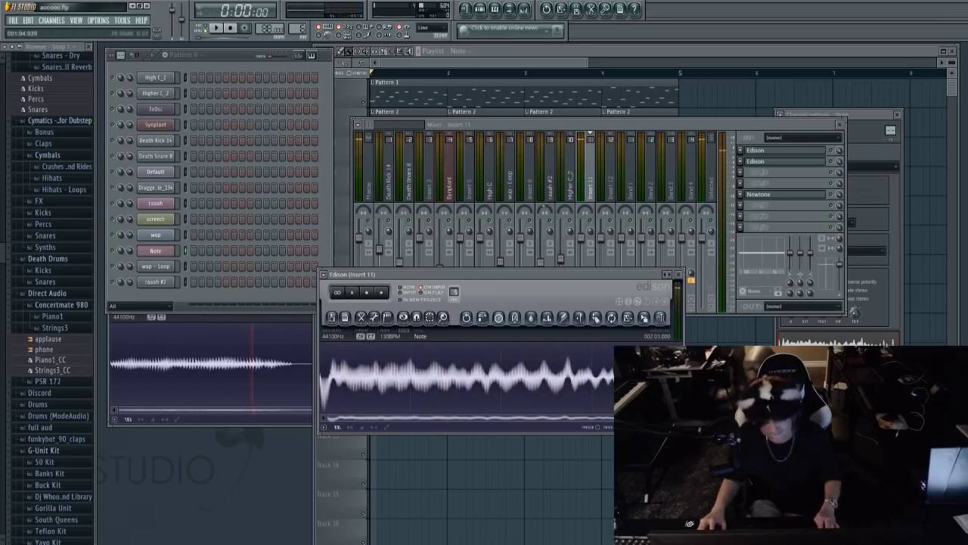
Delete the end of the Note sample from 001:04:023 onward in Edison and play the trimmed result.
{"action": "scroll", "coordinate": [602, 378], "scroll_direction": "up", "scroll_amount": 4}
{"action": "left_click_drag", "start_coordinate": [613, 381], "coordinate": [560, 379]}
{"action": "scroll", "coordinate": [553, 378], "scroll_direction": "up", "scroll_amount": 2}
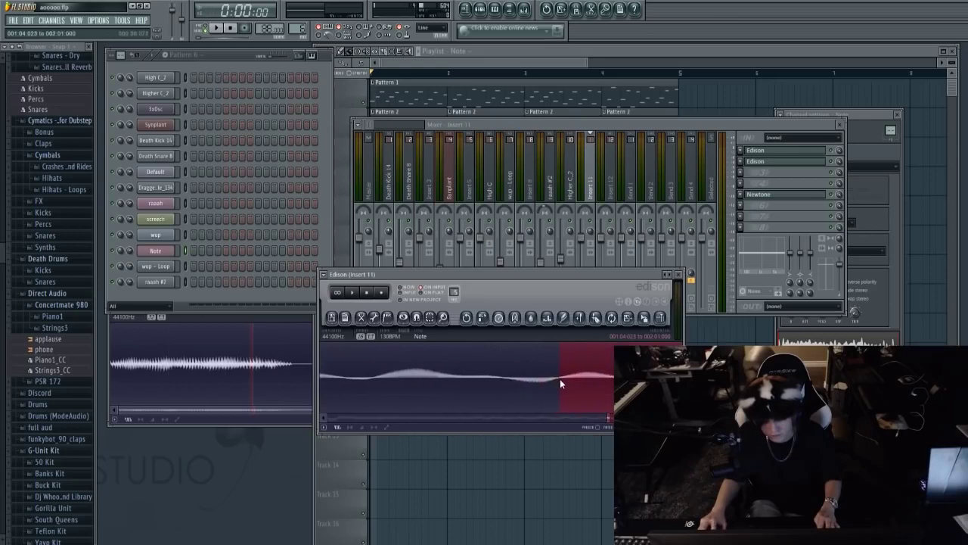
{"action": "key", "text": "Delete"}
{"action": "scroll", "coordinate": [525, 377], "scroll_direction": "down", "scroll_amount": 2}
{"action": "scroll", "coordinate": [525, 377], "scroll_direction": "down", "scroll_amount": 4}
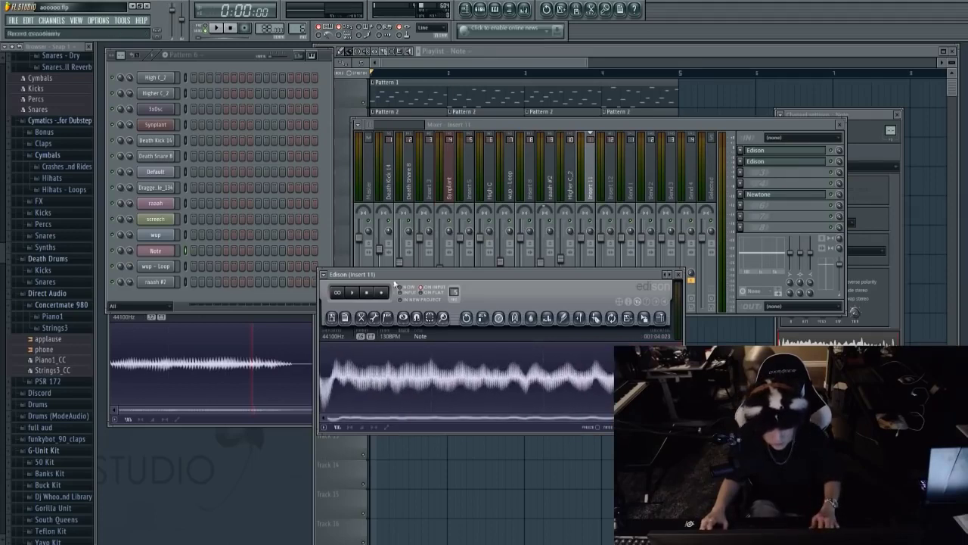
{"action": "key", "text": "space"}
{"action": "key", "text": "space"}
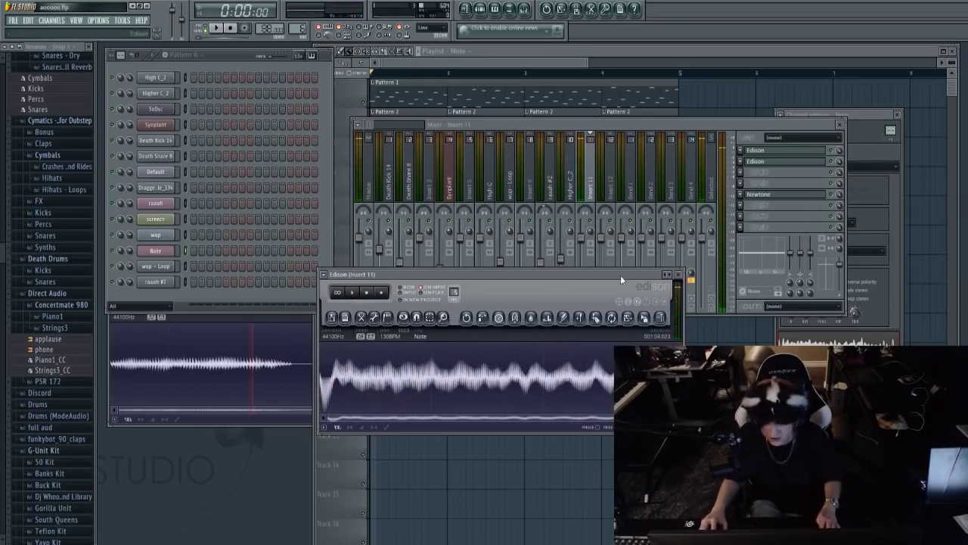
Open Newtone on Insert 11, load the trimmed Note sample from Edison and listen to its last section.
{"action": "left_click_drag", "start_coordinate": [620, 275], "coordinate": [545, 320]}
{"action": "left_click", "coordinate": [772, 199]}
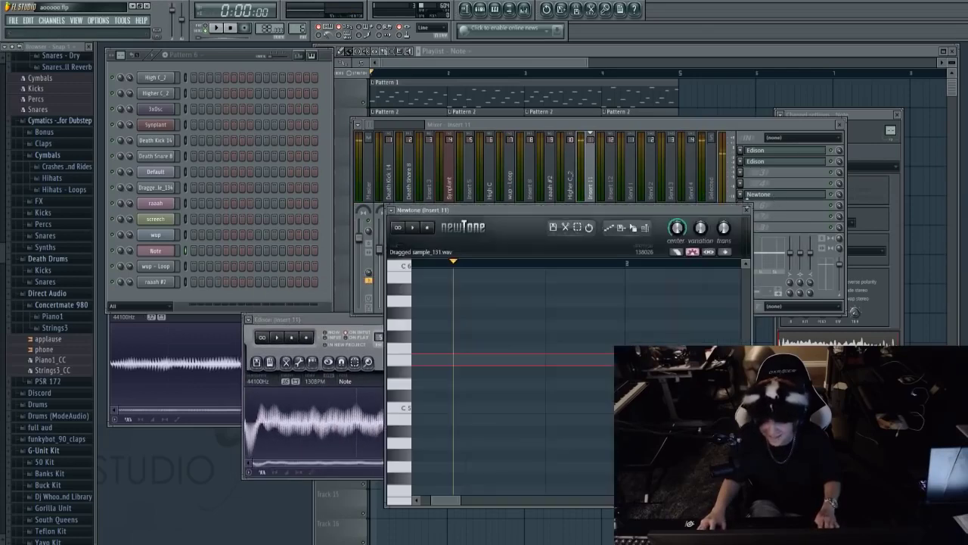
{"action": "left_click", "coordinate": [327, 323]}
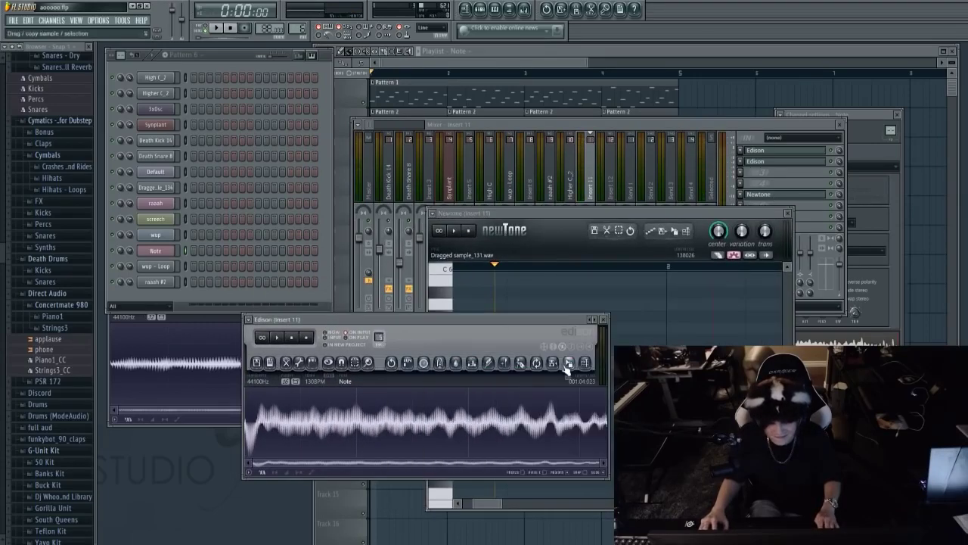
{"action": "left_click_drag", "start_coordinate": [573, 367], "coordinate": [666, 295]}
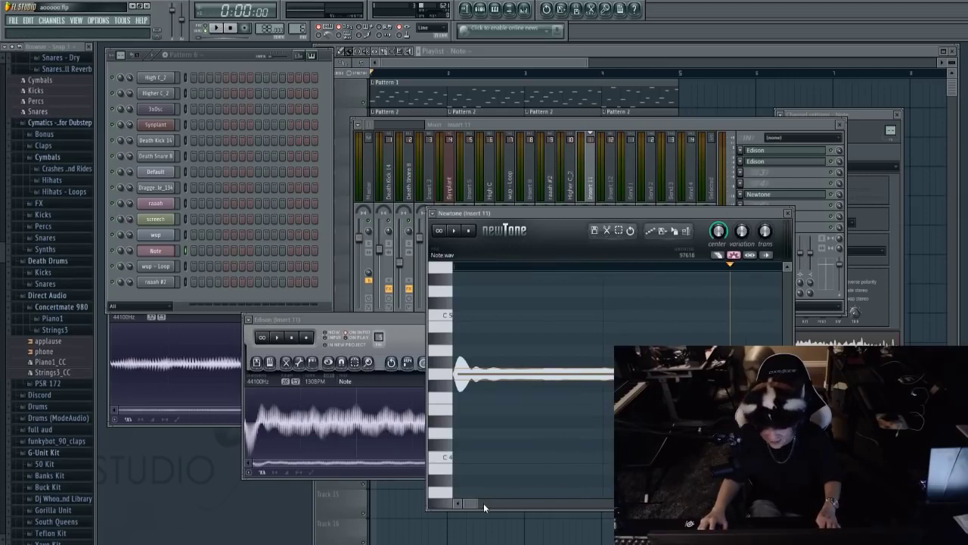
{"action": "left_click_drag", "start_coordinate": [477, 505], "coordinate": [534, 505]}
{"action": "left_click", "coordinate": [543, 373]}
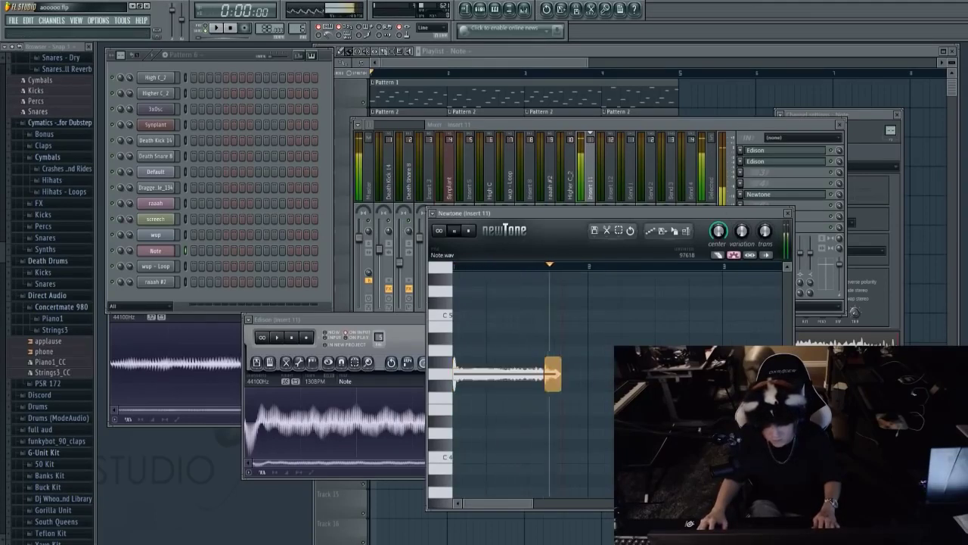
{"action": "key", "text": "space"}
Clear the notes in Newtone, load the trimmed Note sample from Edison again and play it for comparison.
{"action": "left_click_drag", "start_coordinate": [596, 345], "coordinate": [391, 431]}
{"action": "key", "text": "Delete"}
{"action": "left_click", "coordinate": [385, 324]}
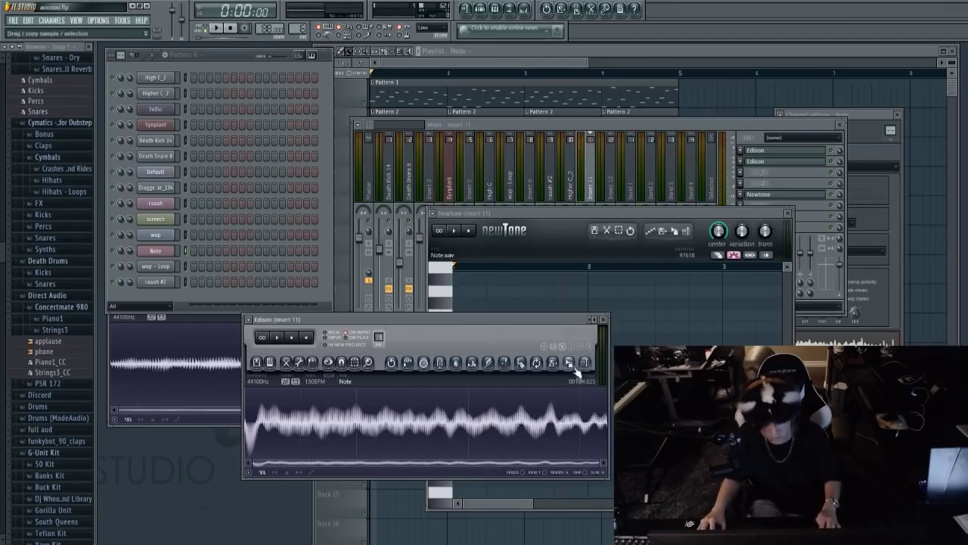
{"action": "left_click_drag", "start_coordinate": [578, 369], "coordinate": [530, 291]}
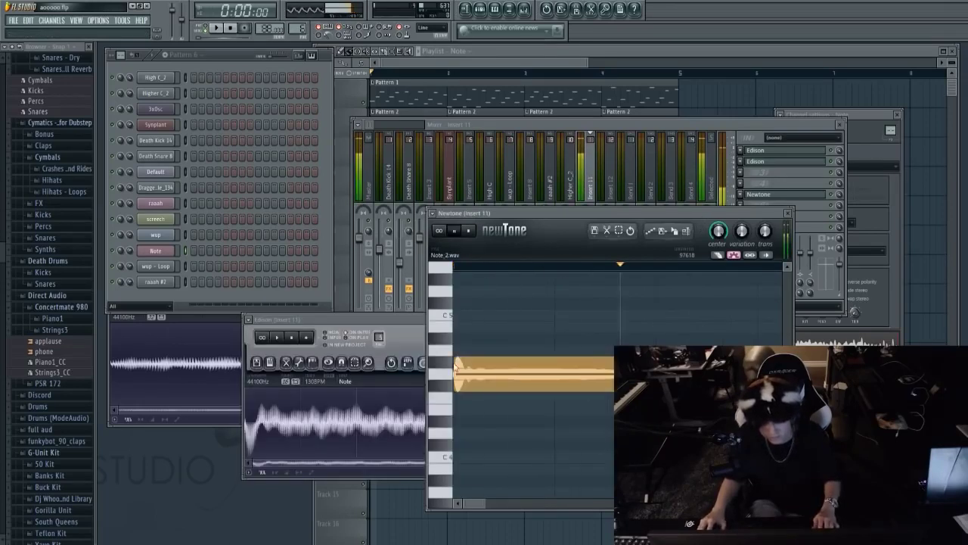
{"action": "left_click", "coordinate": [277, 337]}
{"action": "left_click", "coordinate": [292, 339]}
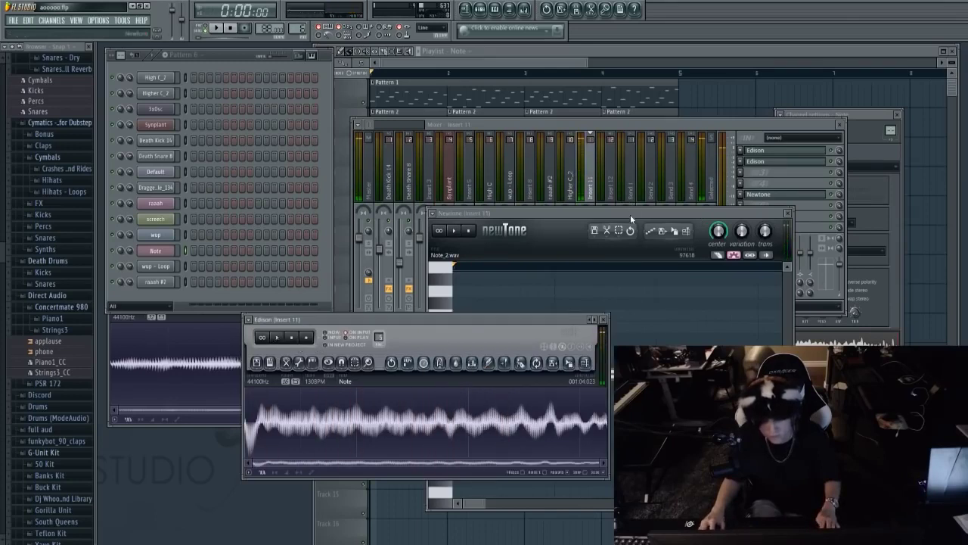
Reopen Newtone on Insert 11 with an empty editor and load the trimmed Note sample from Edison.
{"action": "left_click", "coordinate": [630, 214]}
{"action": "left_click", "coordinate": [771, 130]}
{"action": "left_click", "coordinate": [749, 194]}
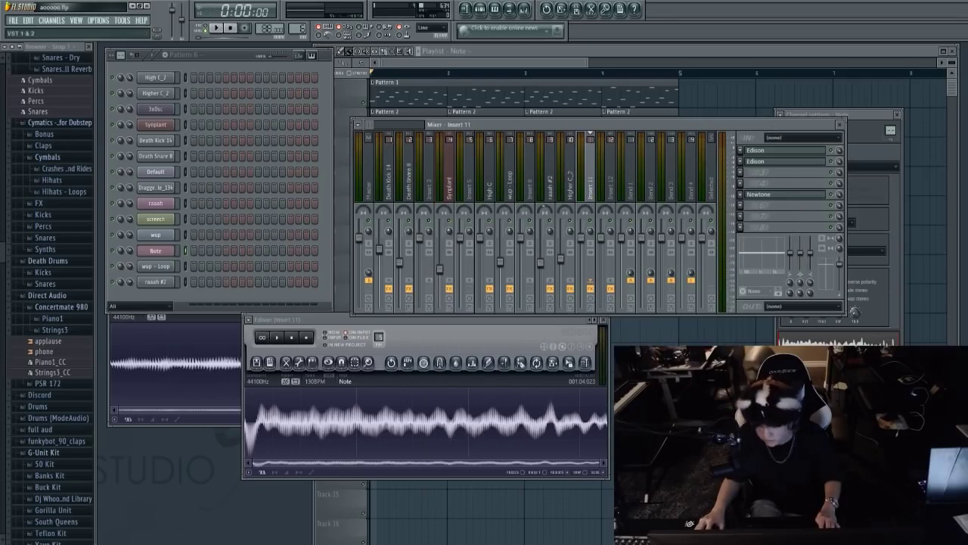
{"action": "left_click", "coordinate": [764, 195]}
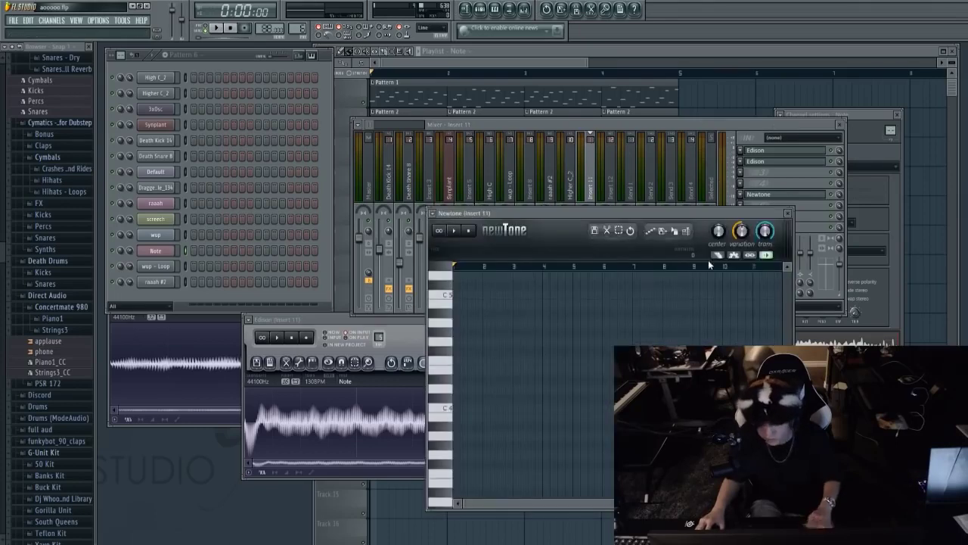
{"action": "left_click", "coordinate": [395, 322]}
{"action": "left_click_drag", "start_coordinate": [568, 366], "coordinate": [719, 198]}
{"action": "left_click_drag", "start_coordinate": [741, 231], "coordinate": [748, 242]}
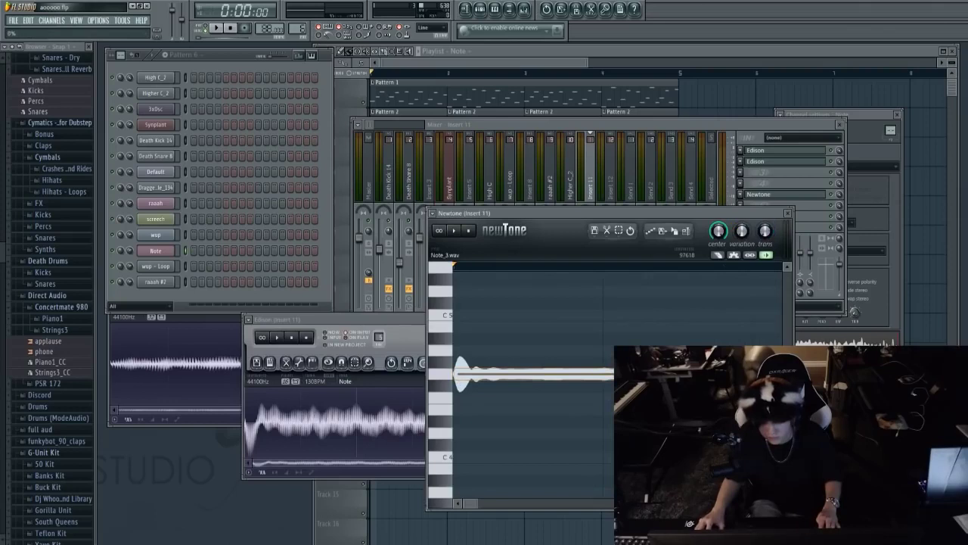
Turn off scroll to follow cursor in Newtone and play the whole loaded Note sample.
{"action": "left_click", "coordinate": [768, 255]}
{"action": "key", "text": "space"}
{"action": "left_click_drag", "start_coordinate": [481, 502], "coordinate": [539, 503]}
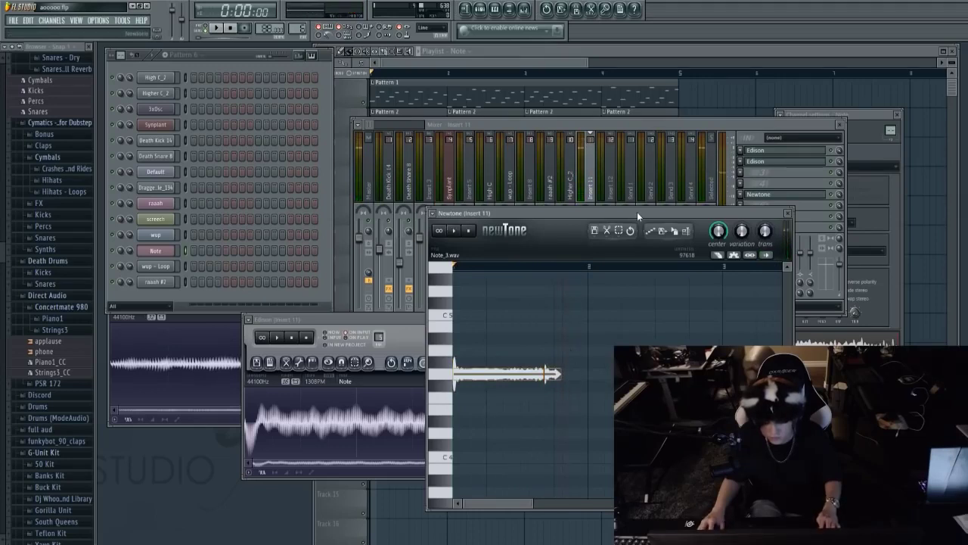
{"action": "left_click_drag", "start_coordinate": [637, 212], "coordinate": [633, 213]}
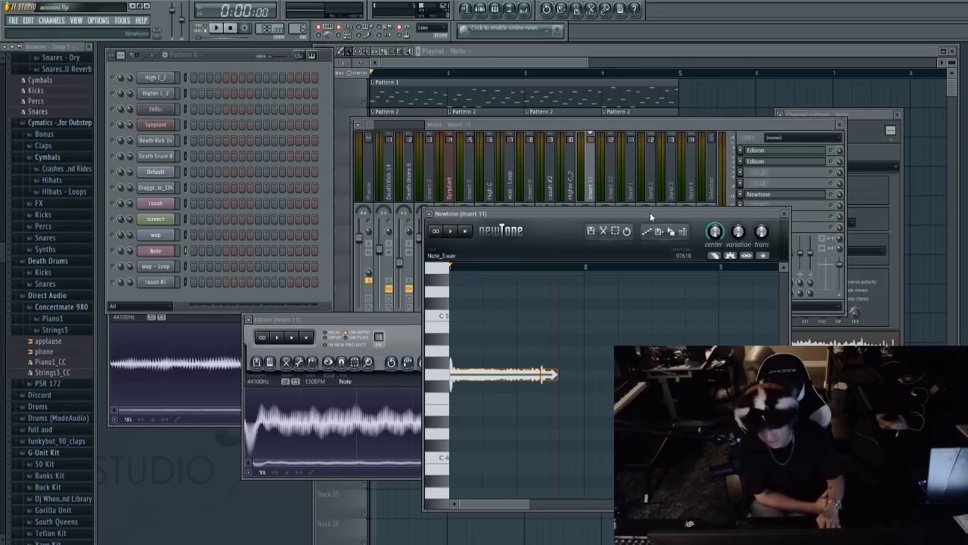
{"action": "key", "text": "space"}
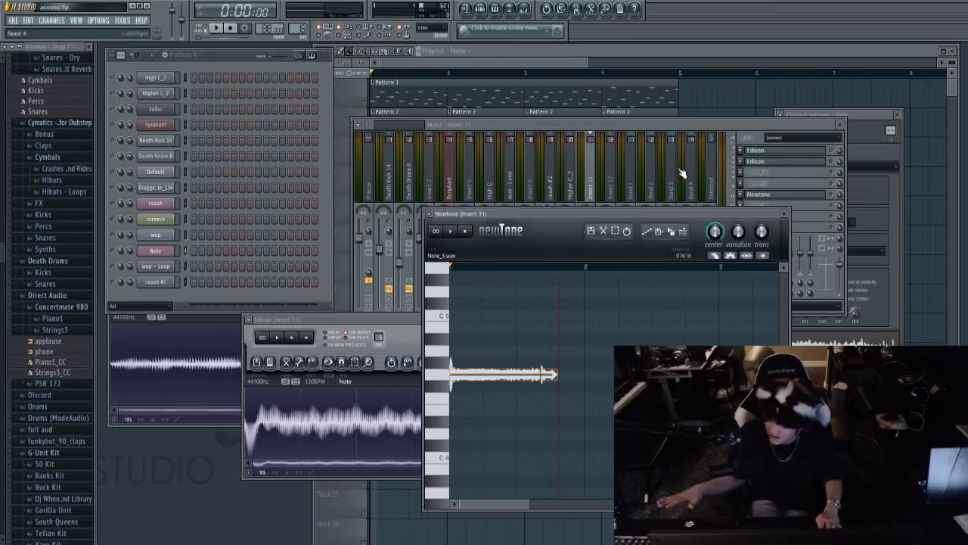
Select the Dragged sample_134 channel and try out notes with it over the playing arrangement.
{"action": "left_click", "coordinate": [727, 98]}
{"action": "left_click", "coordinate": [160, 266]}
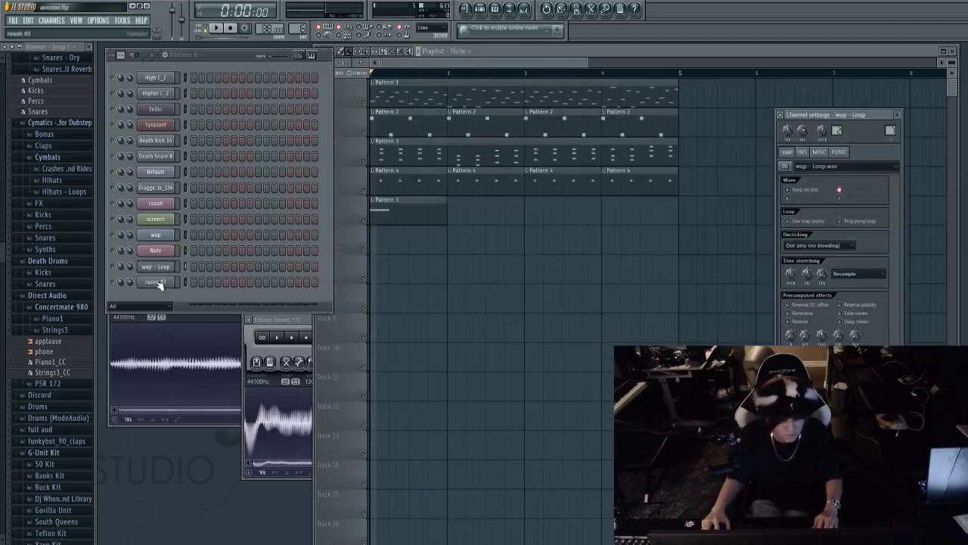
{"action": "left_click", "coordinate": [158, 187]}
{"action": "key", "text": "space"}
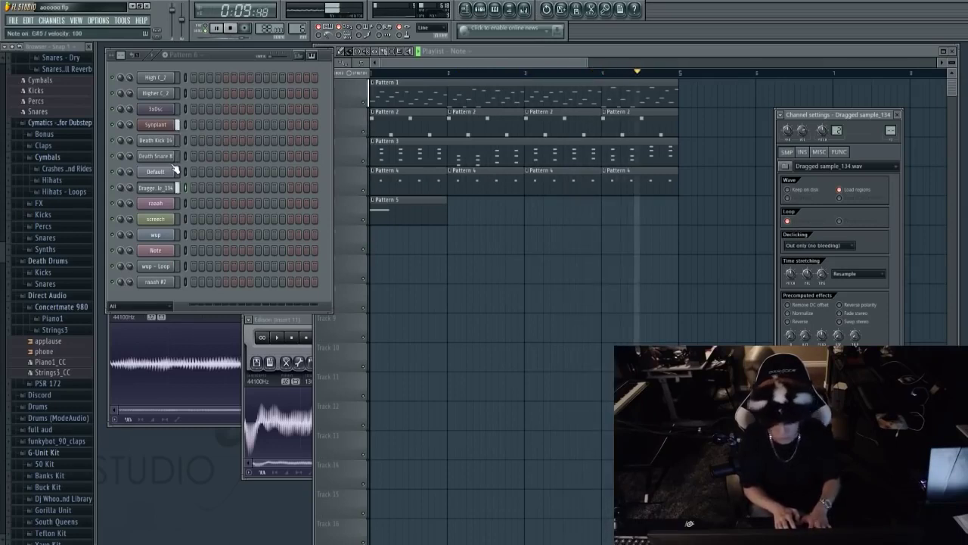
{"action": "key", "text": "space"}
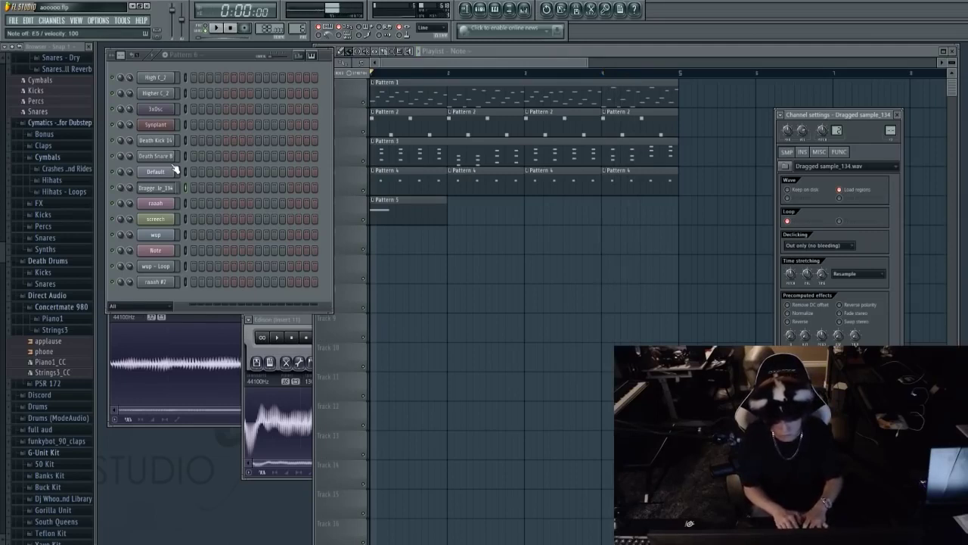
Play the full playlist arrangement from the start several times to judge how the current layers work together.
{"action": "left_click", "coordinate": [496, 243]}
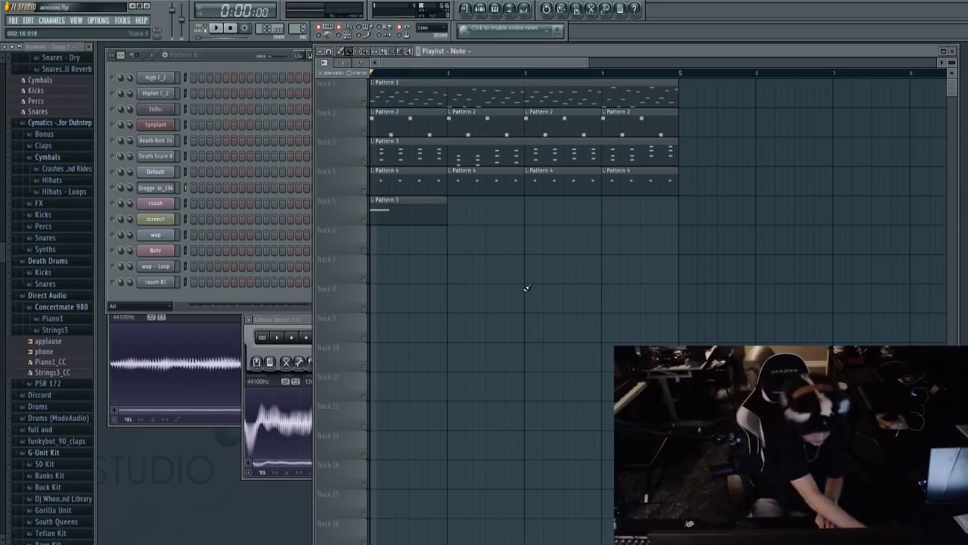
{"action": "key", "text": "space"}
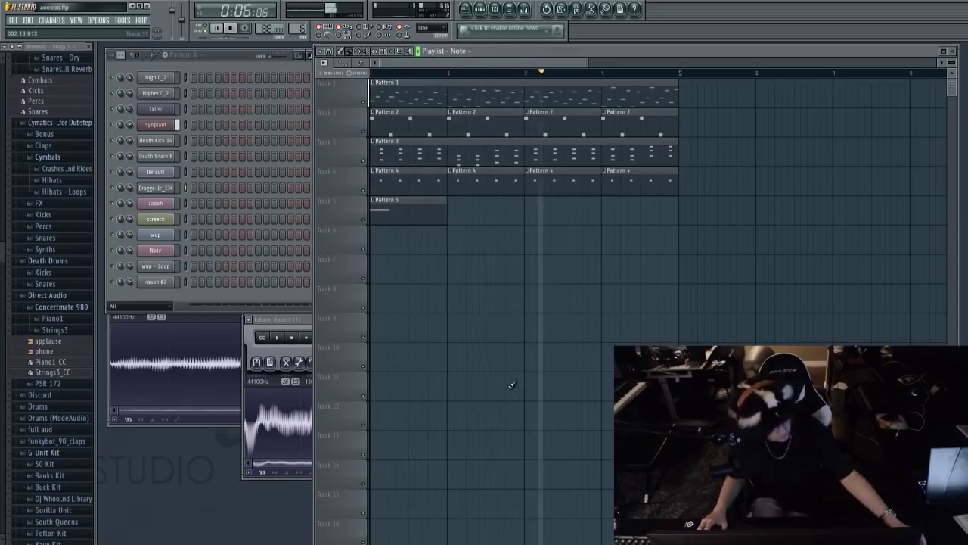
{"action": "key", "text": "space"}
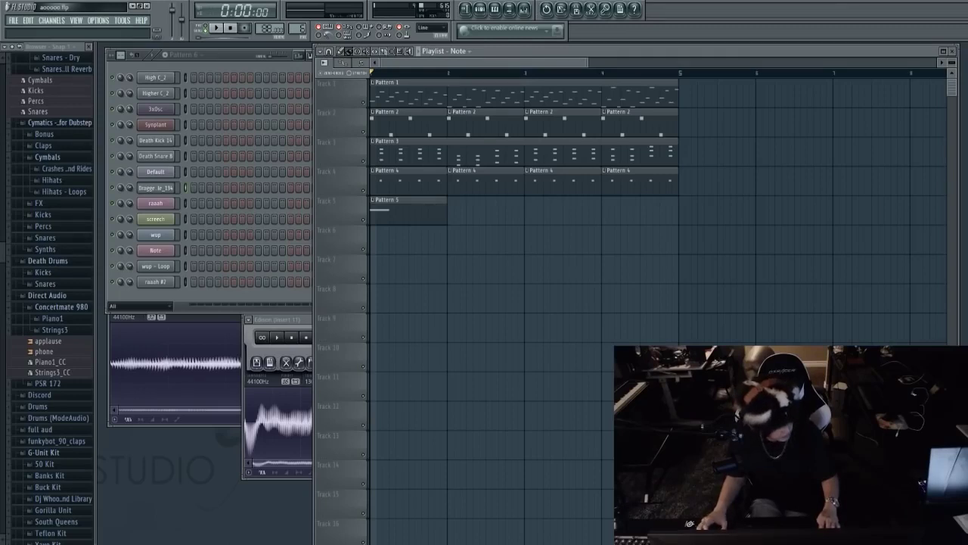
{"action": "key", "text": "space"}
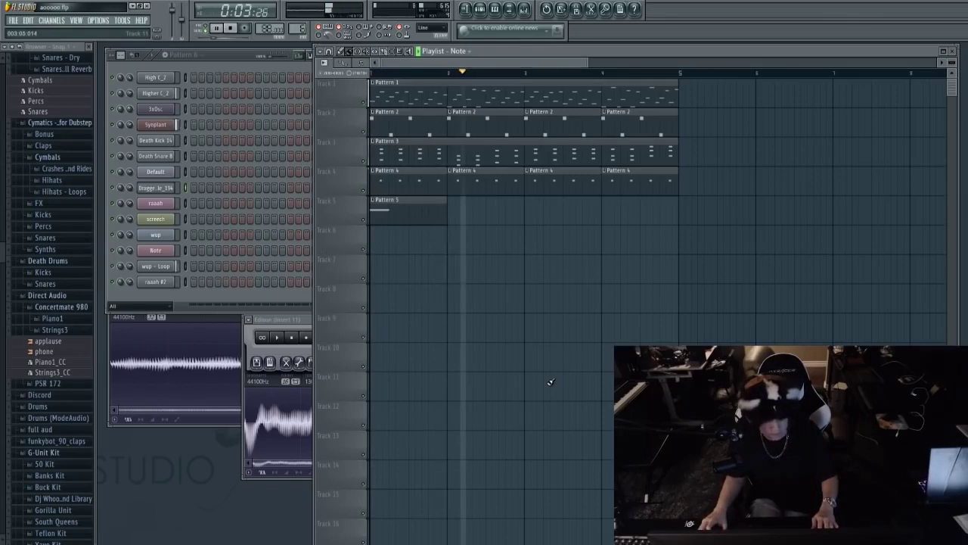
{"action": "key", "text": "space"}
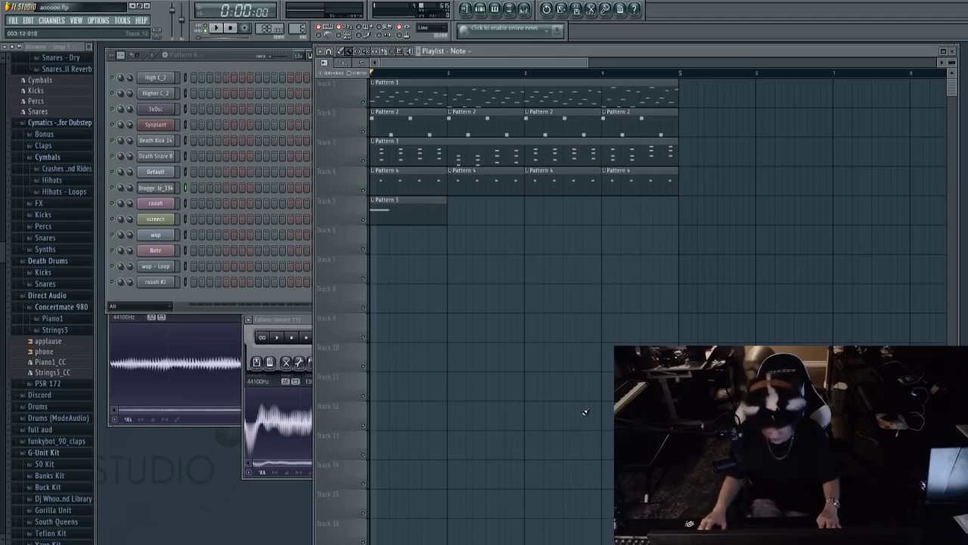
{"action": "key", "text": "space"}
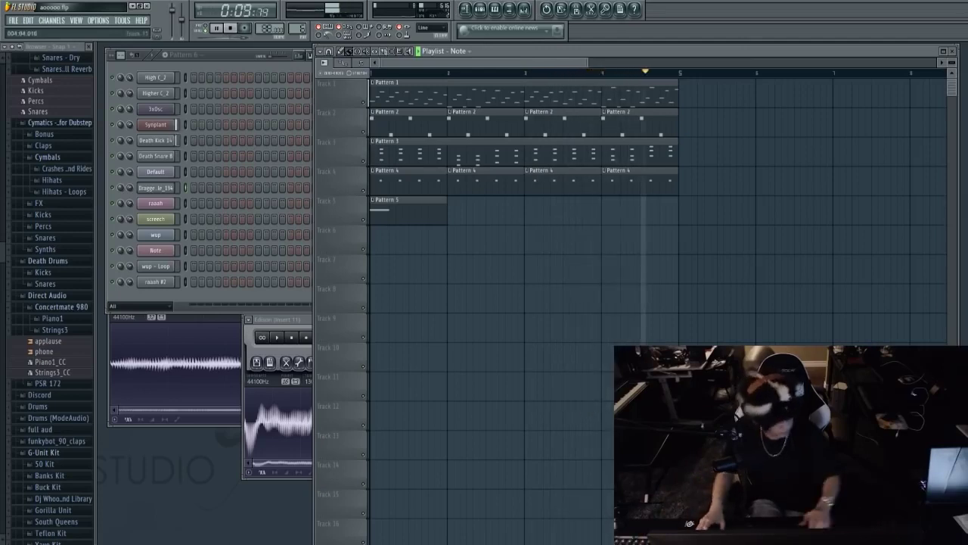
{"action": "key", "text": "space"}
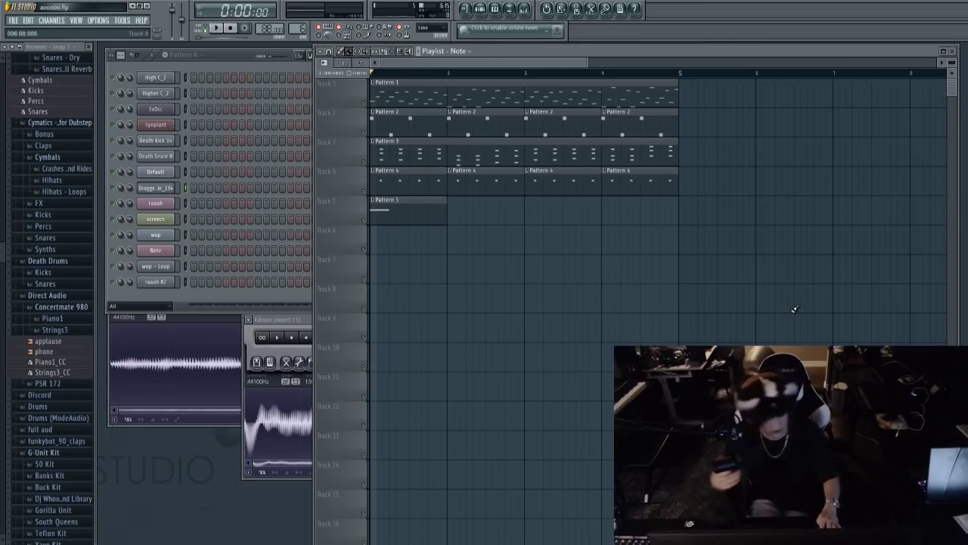
{"action": "key", "text": "space"}
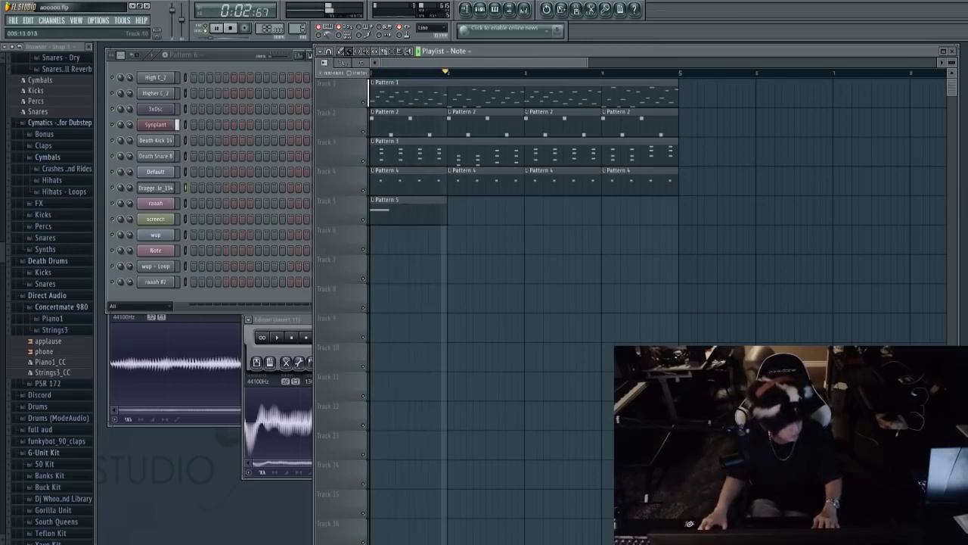
{"action": "key", "text": "space"}
{"action": "left_click", "coordinate": [524, 10]}
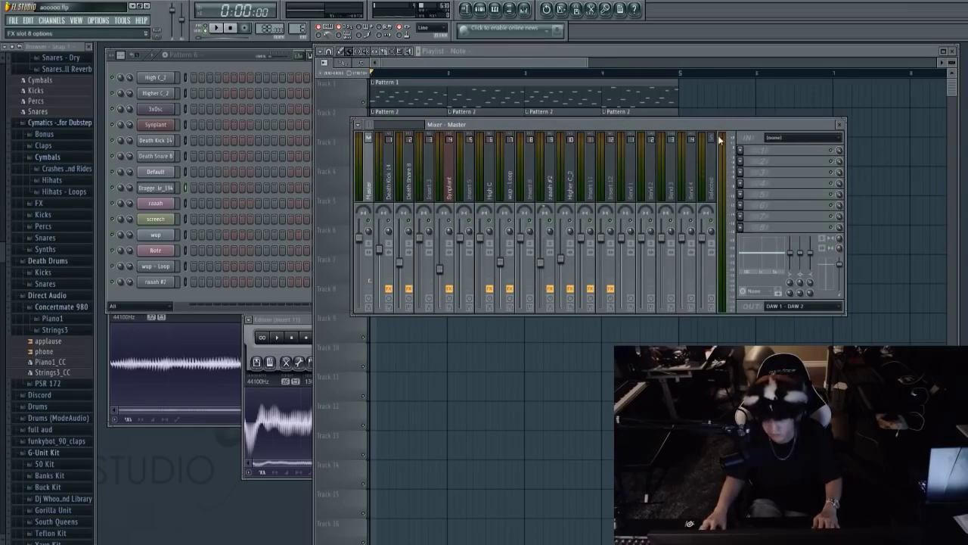
{"action": "key", "text": "F9"}
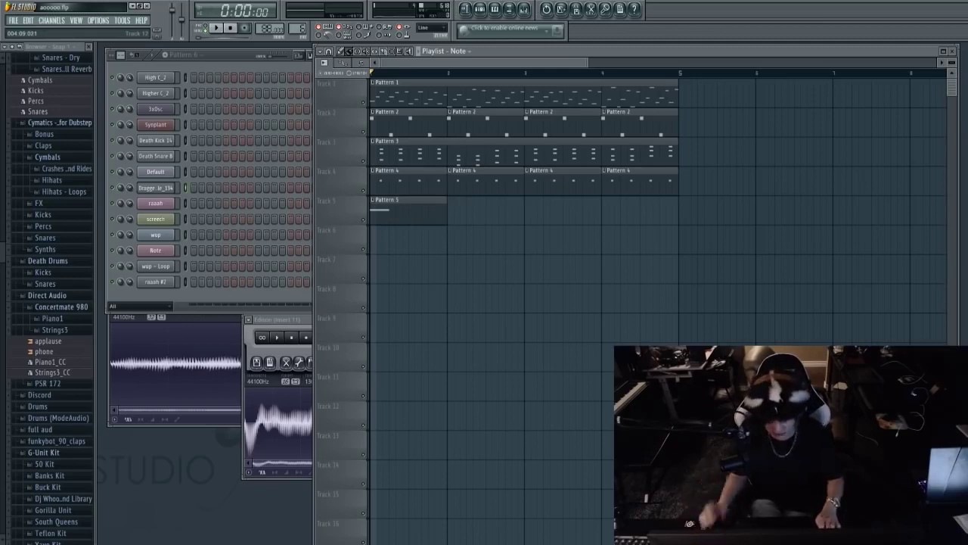
{"action": "key", "text": "space"}
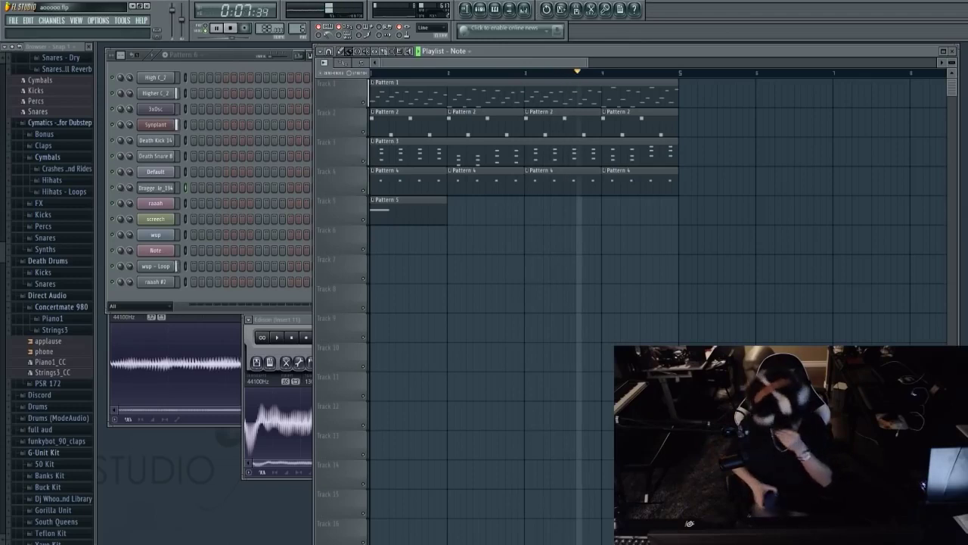
{"action": "key", "text": "space"}
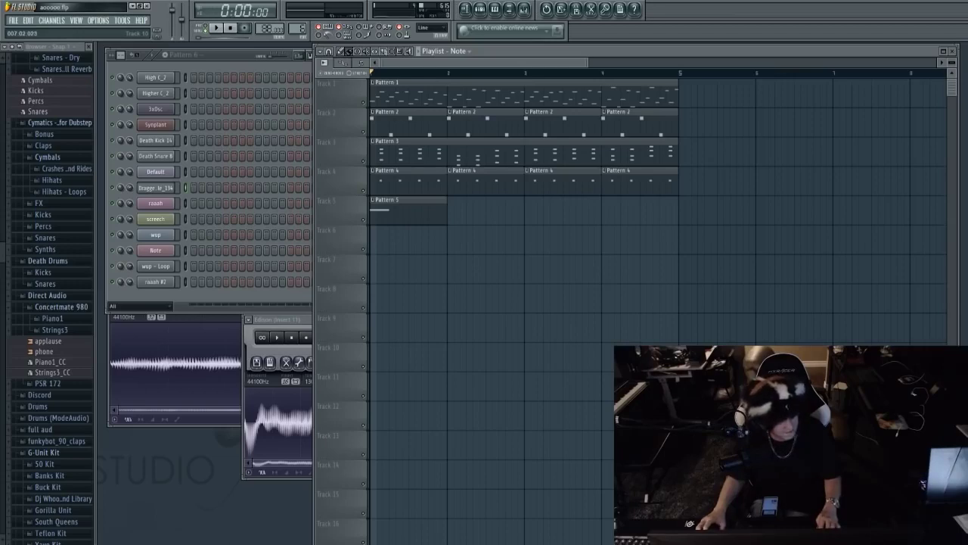
{"action": "key", "text": "space"}
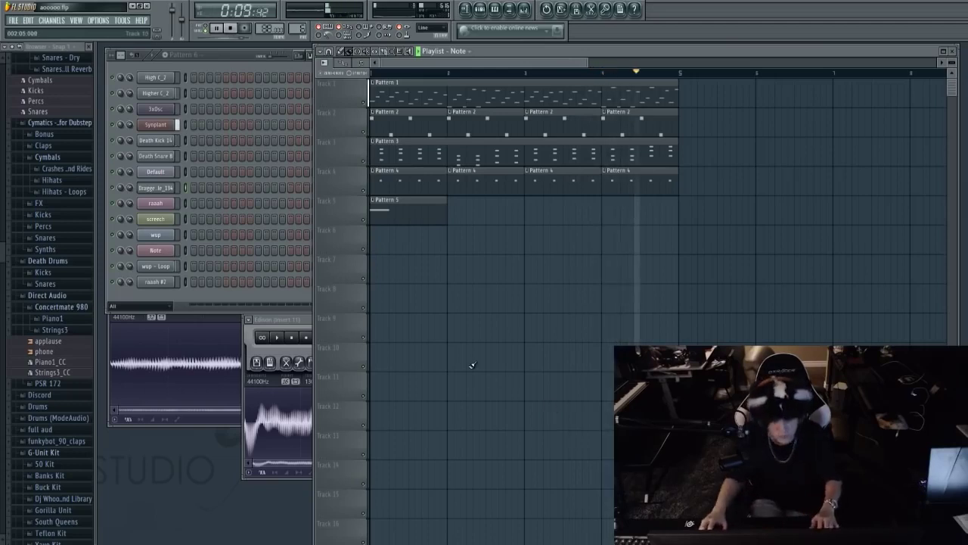
Improvise melody ideas on the Dragged sample_134 channel while replaying the arrangement from the start.
{"action": "left_click", "coordinate": [159, 188]}
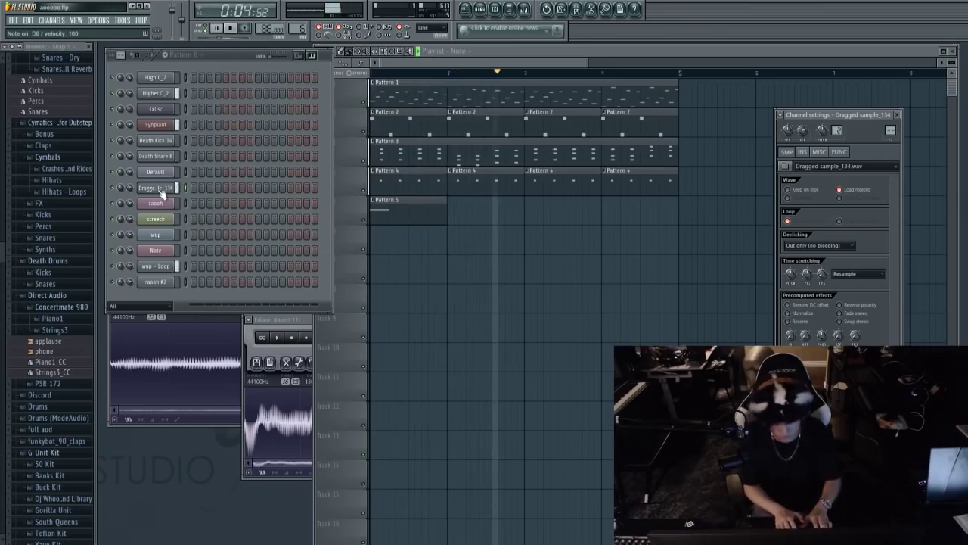
{"action": "key", "text": "space"}
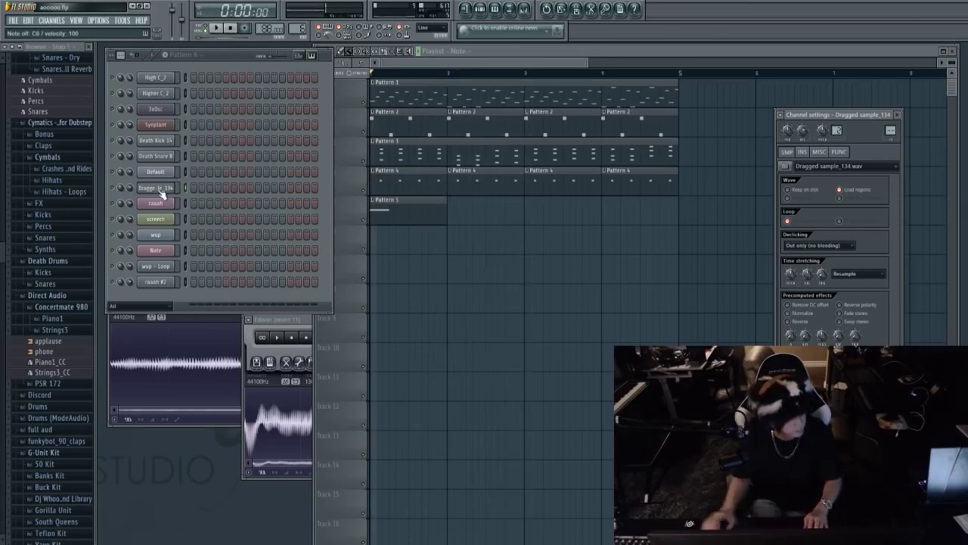
{"action": "left_click", "coordinate": [460, 295]}
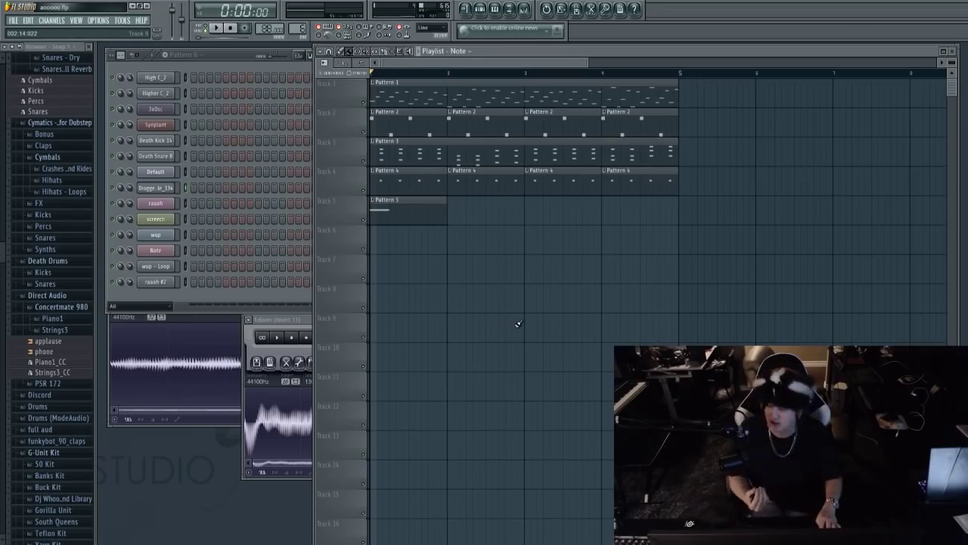
{"action": "key", "text": "space"}
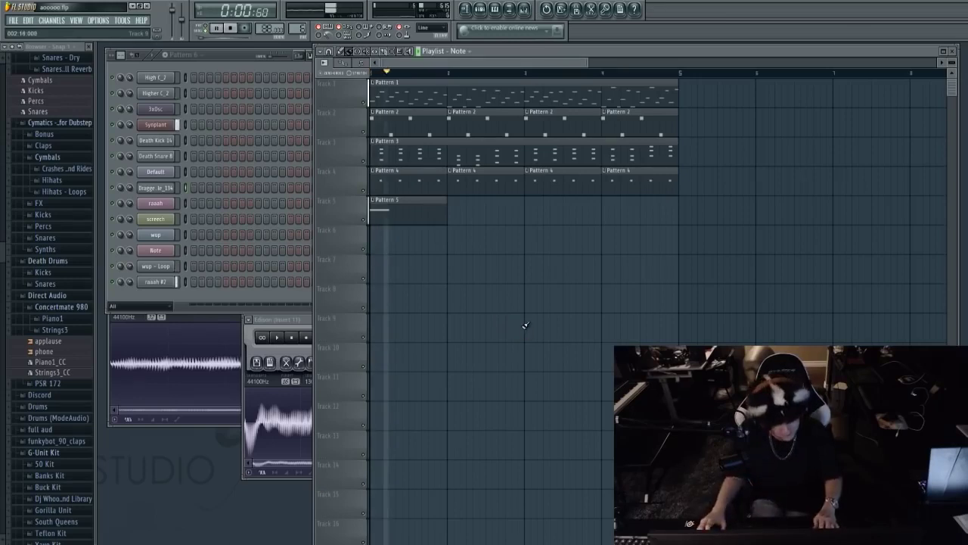
{"action": "key", "text": "space"}
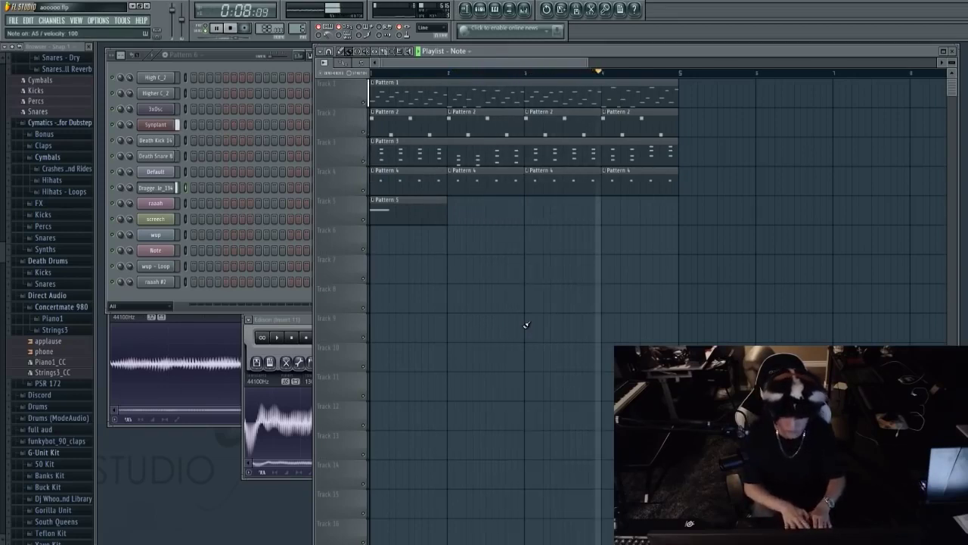
{"action": "key", "text": "space"}
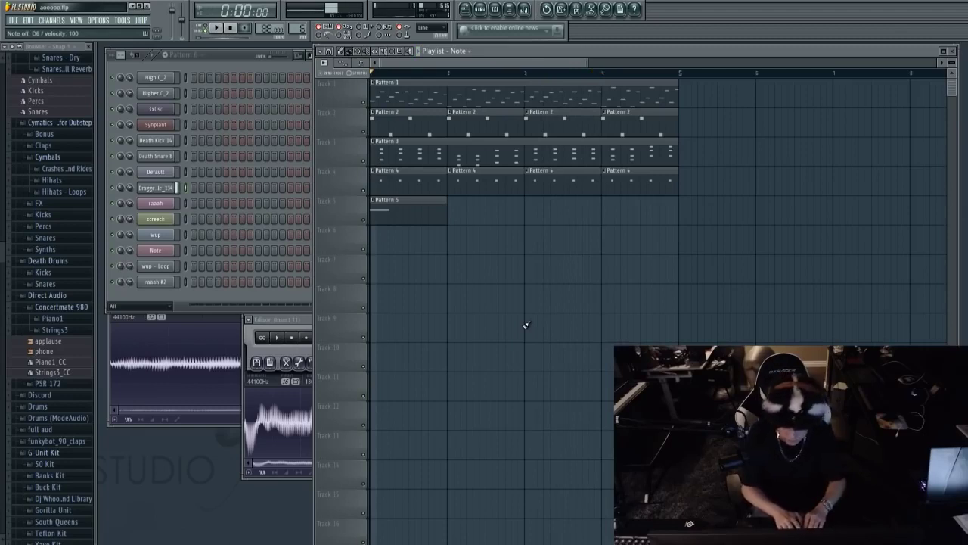
{"action": "key", "text": "space"}
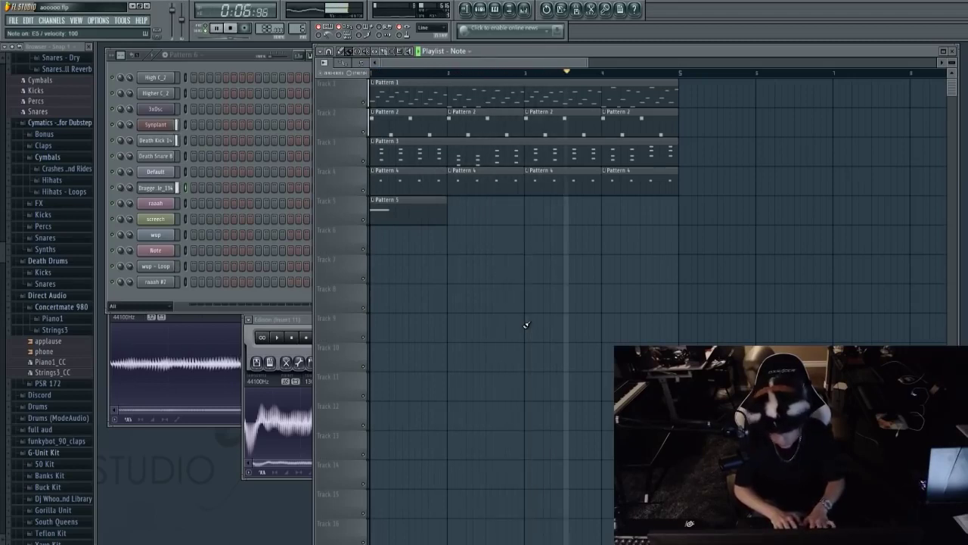
{"action": "key", "text": "space"}
{"action": "key", "text": "space"}
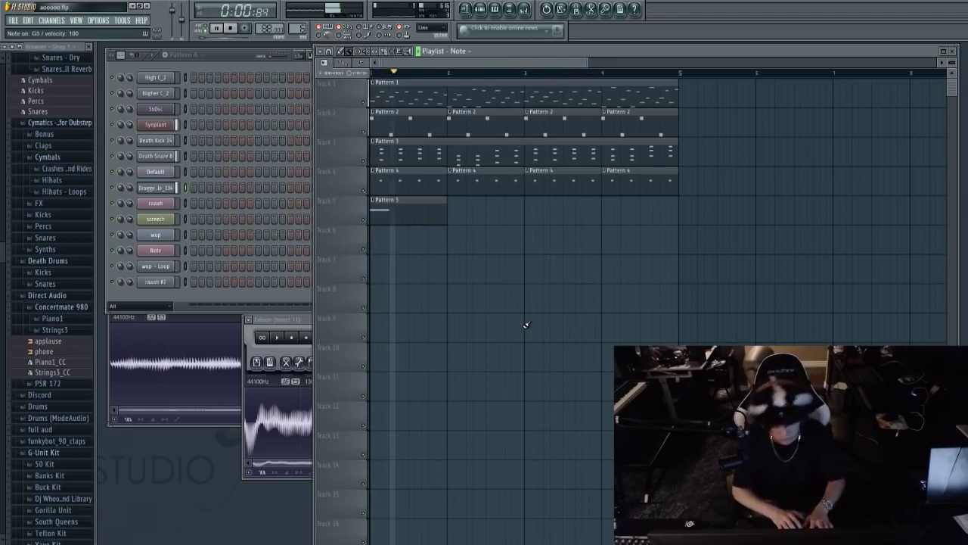
{"action": "key", "text": "space"}
{"action": "key", "text": "space"}
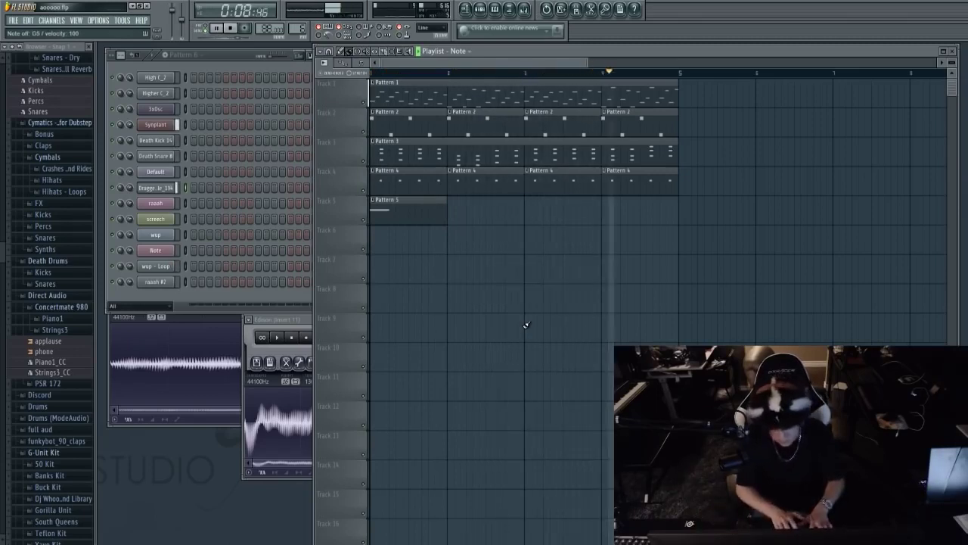
{"action": "key", "text": "space"}
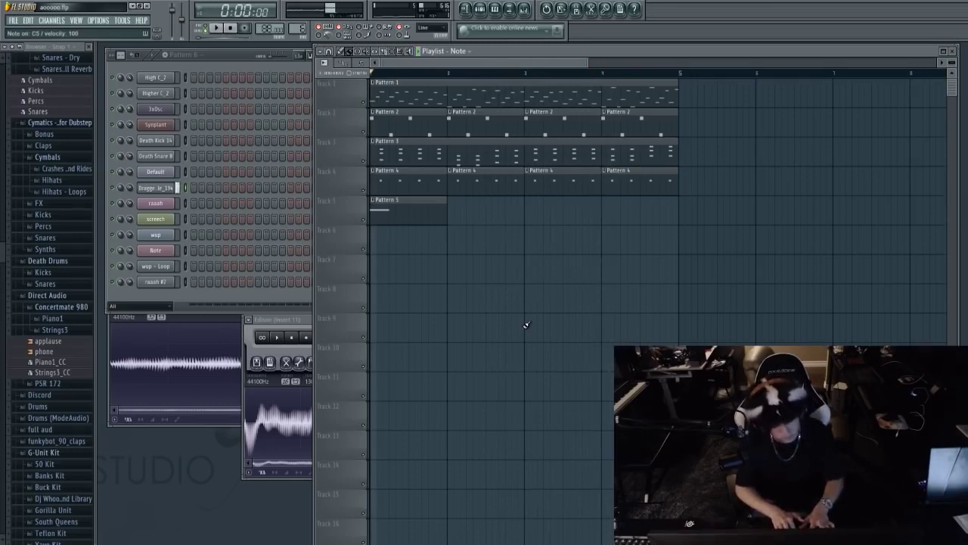
Open Edison on mixer track Insert 11 and play the trimmed Note sample.
{"action": "left_click", "coordinate": [510, 10]}
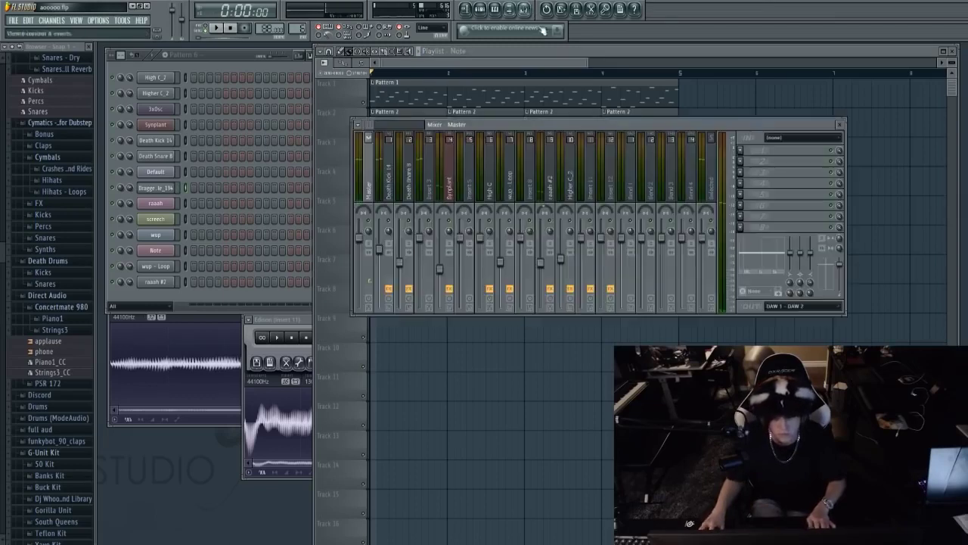
{"action": "left_click", "coordinate": [603, 162]}
{"action": "left_click", "coordinate": [599, 158]}
{"action": "left_click", "coordinate": [761, 155]}
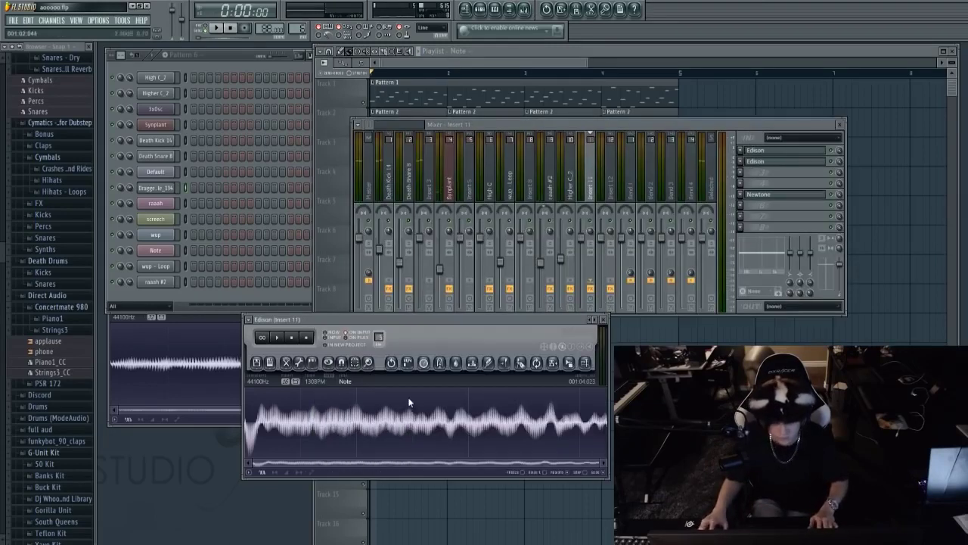
{"action": "key", "text": "space"}
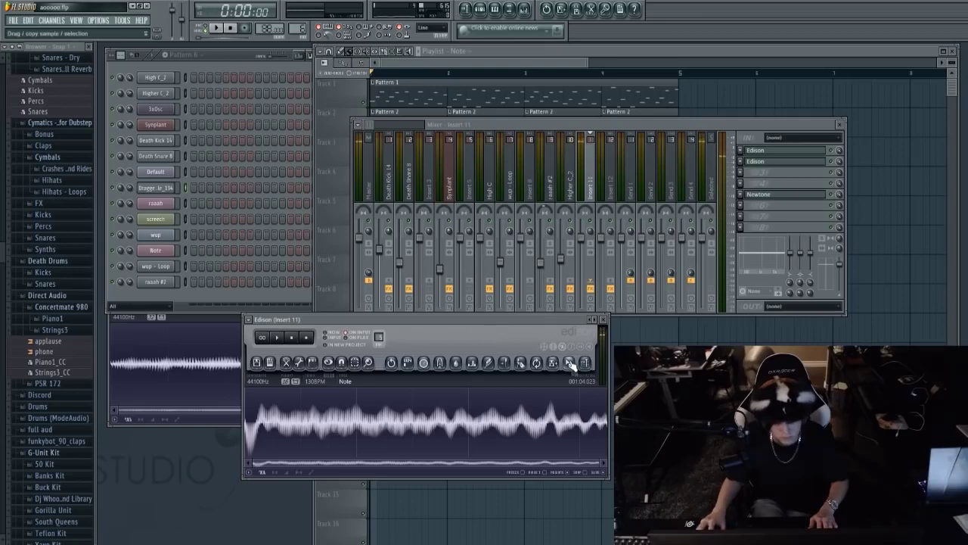
Add a channel from the phone sample in the browser and replace its sound with the Note sample from Edison.
{"action": "key", "text": "F5"}
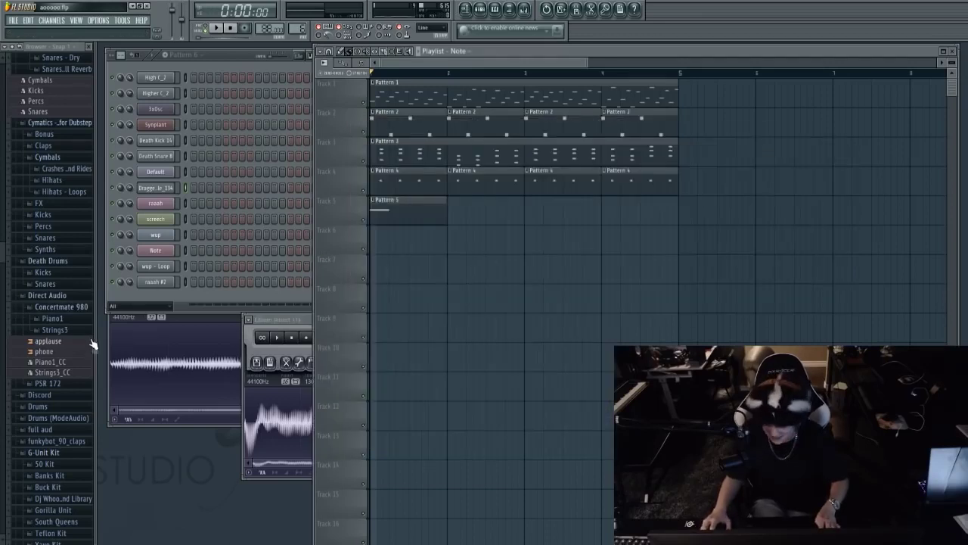
{"action": "left_click_drag", "start_coordinate": [83, 364], "coordinate": [212, 301]}
{"action": "key", "text": "Escape"}
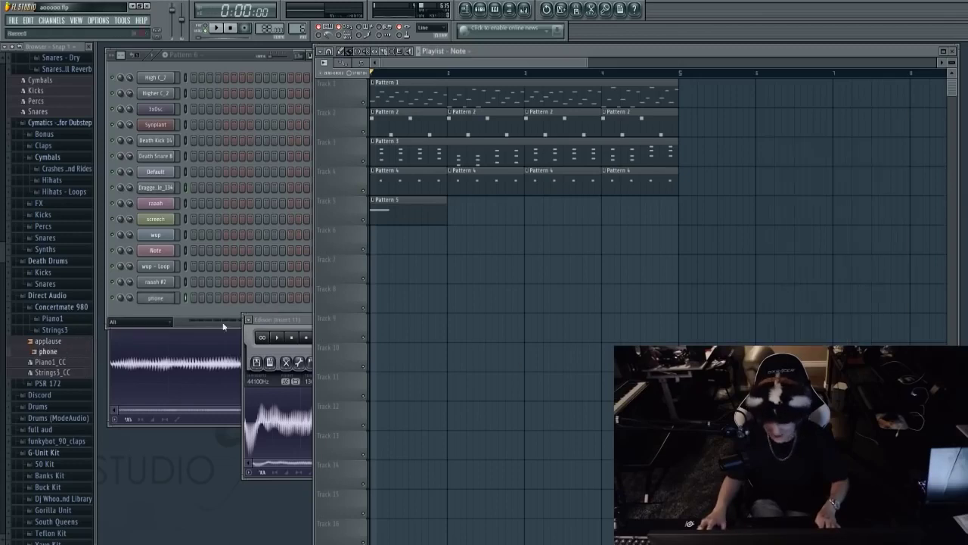
{"action": "left_click", "coordinate": [163, 300]}
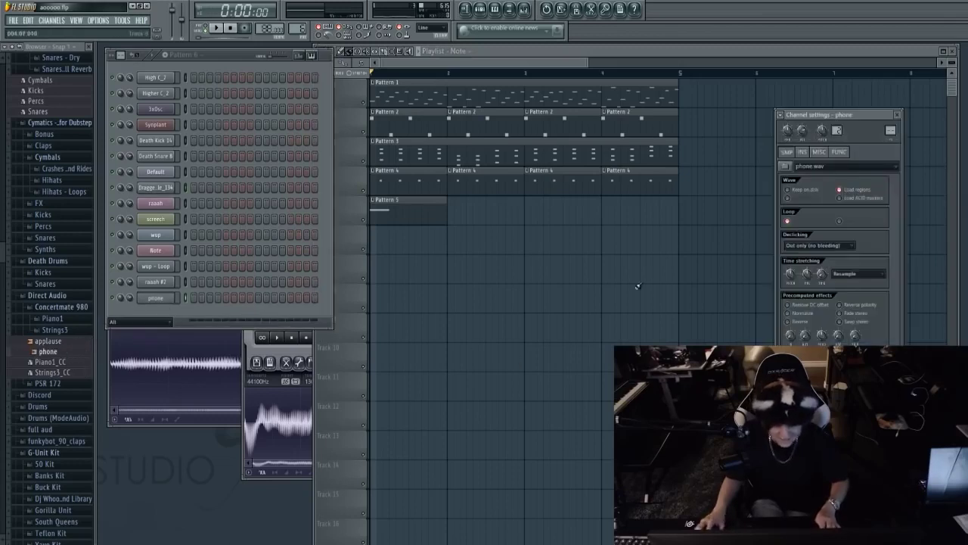
{"action": "left_click", "coordinate": [250, 394]}
{"action": "left_click_drag", "start_coordinate": [572, 366], "coordinate": [155, 297]}
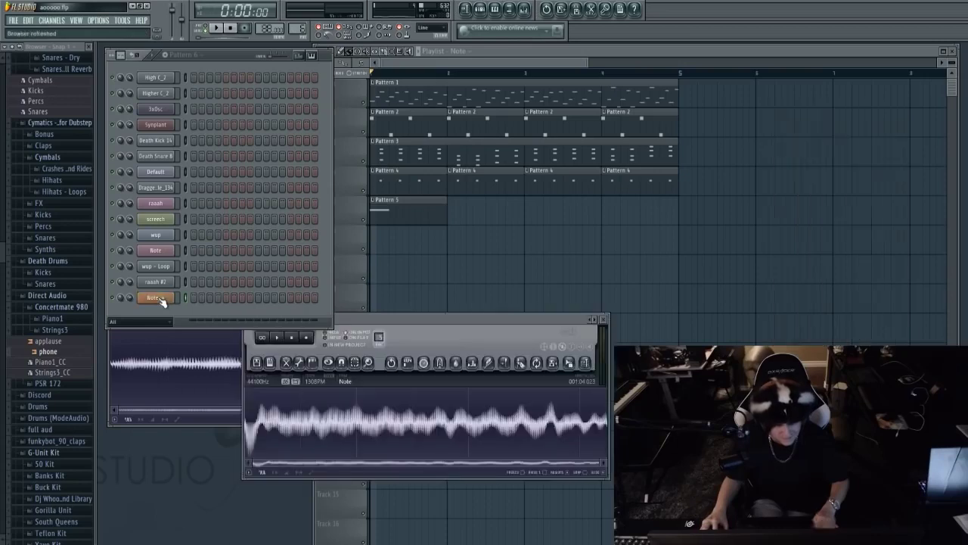
Enable the volume envelope on the new Note channel, shorten its release and try out notes with it.
{"action": "left_click_drag", "start_coordinate": [859, 115], "coordinate": [724, 150]}
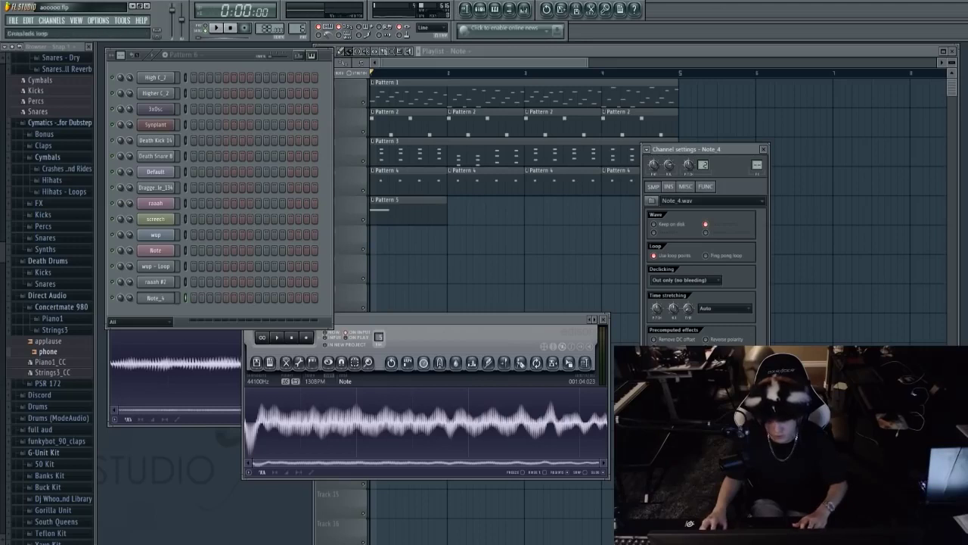
{"action": "left_click", "coordinate": [670, 186]}
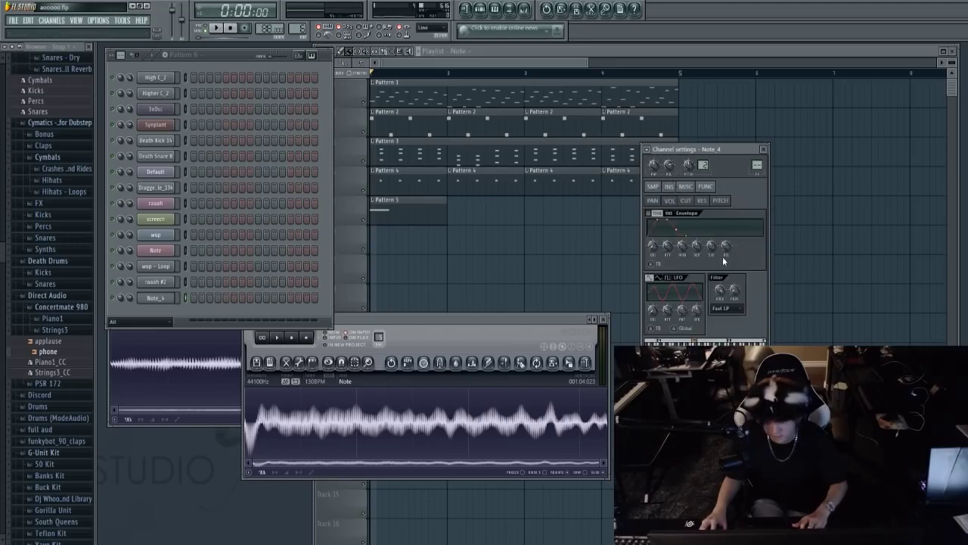
{"action": "mouse_move", "coordinate": [683, 246]}
{"action": "left_mouse_down"}
{"action": "mouse_move", "coordinate": [682, 259]}
{"action": "mouse_move", "coordinate": [671, 259]}
{"action": "left_mouse_up"}
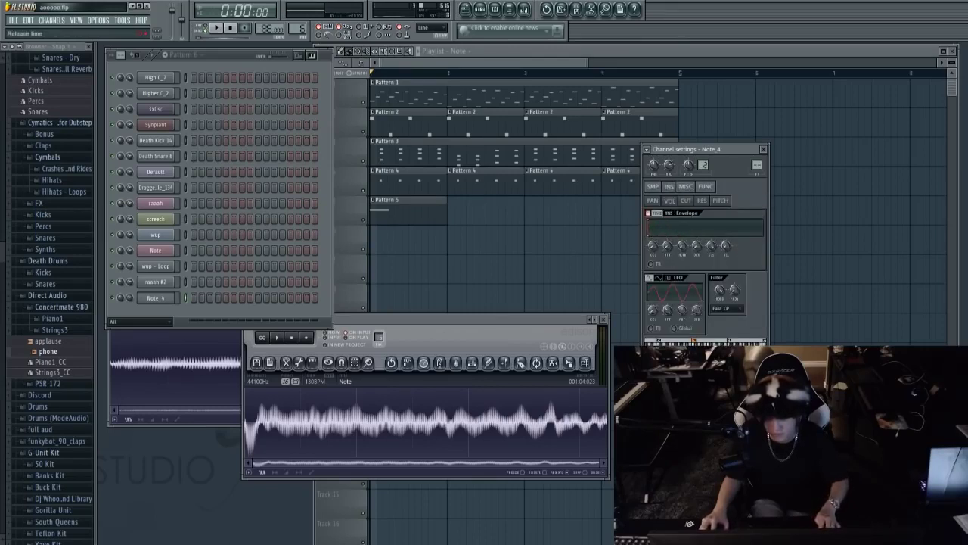
{"action": "left_click_drag", "start_coordinate": [724, 147], "coordinate": [730, 148]}
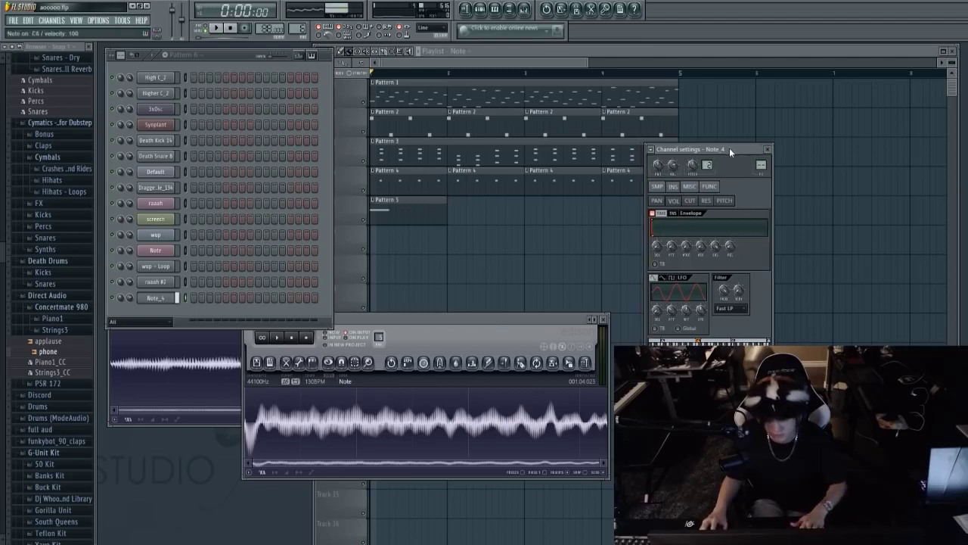
{"action": "left_click", "coordinate": [658, 187]}
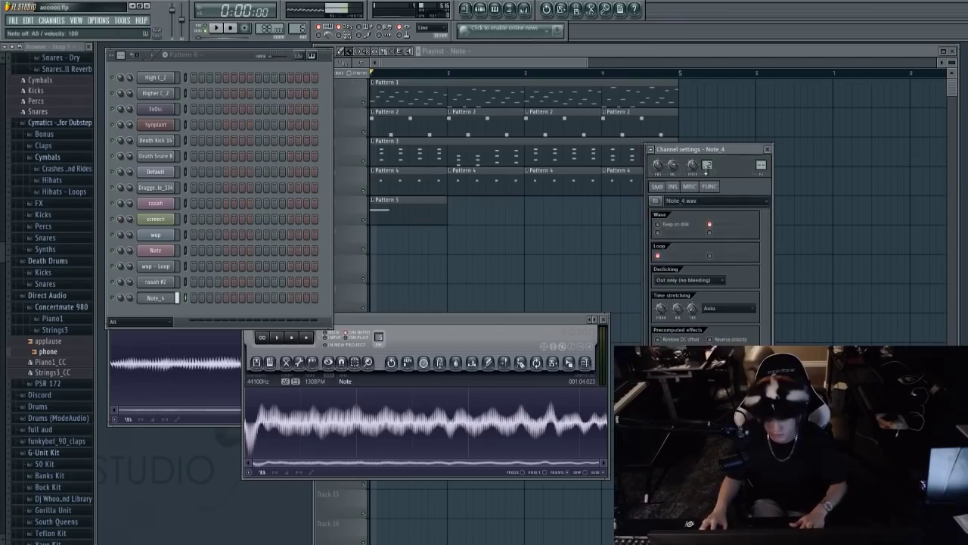
{"action": "left_click", "coordinate": [672, 186]}
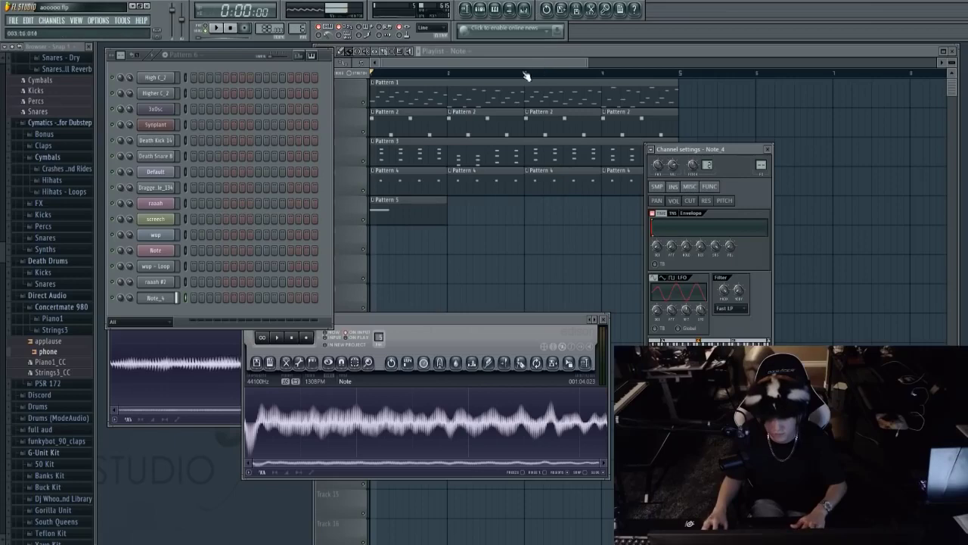
Adjust the note's pitch centering in NewTone on Insert 11 and load the tuned sample into the new Note channel.
{"action": "key", "text": "F9"}
{"action": "left_click", "coordinate": [586, 167]}
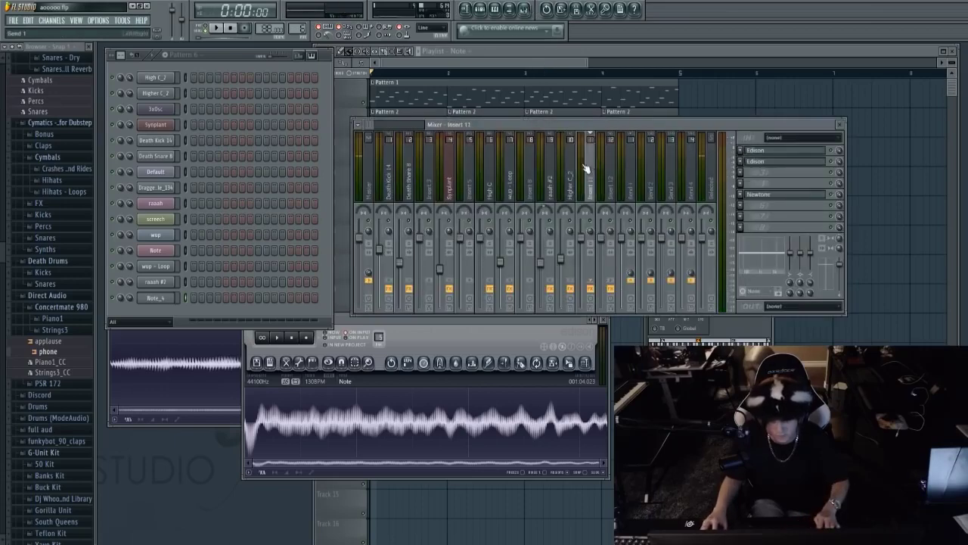
{"action": "left_click", "coordinate": [588, 173]}
{"action": "left_click", "coordinate": [791, 196]}
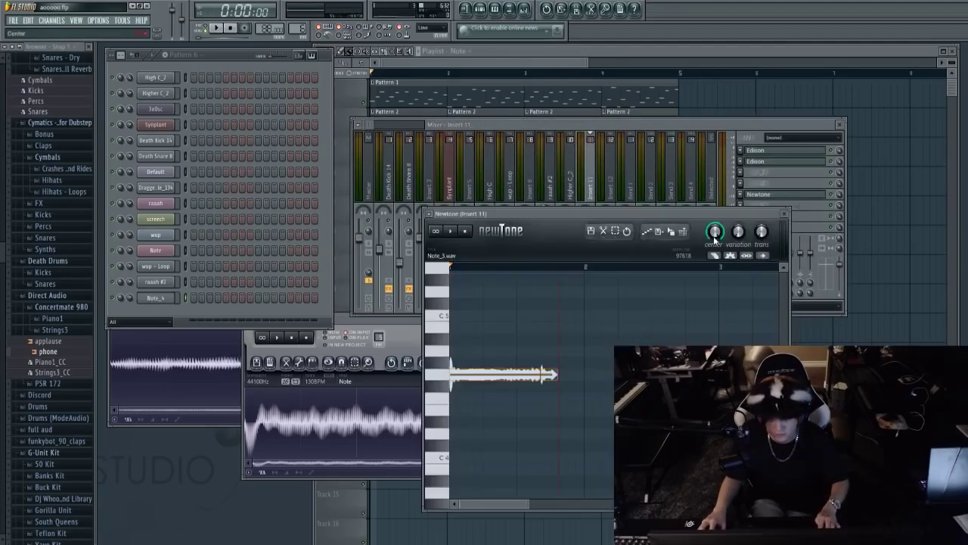
{"action": "left_click_drag", "start_coordinate": [670, 233], "coordinate": [164, 301]}
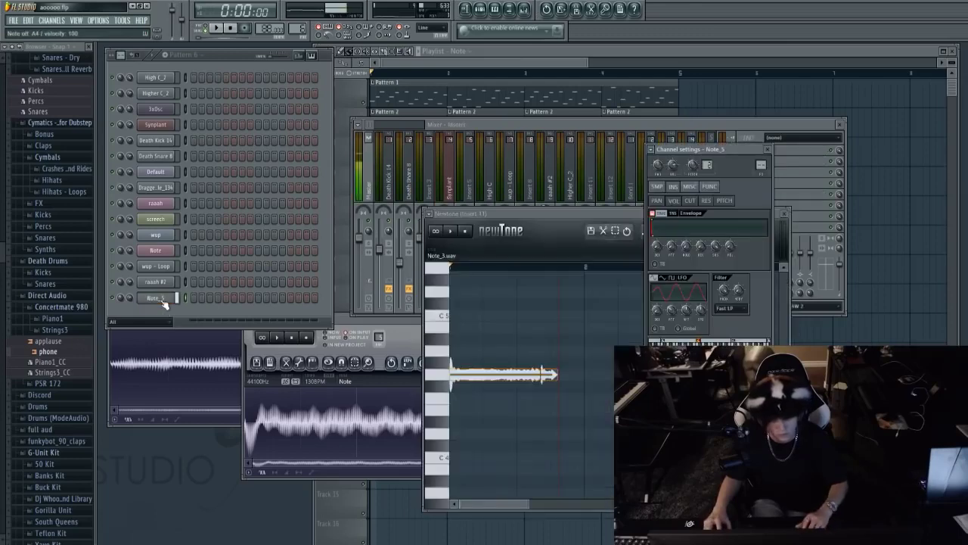
Check the retuned Note channel's sample and envelope settings while playing notes with it.
{"action": "left_click", "coordinate": [657, 186]}
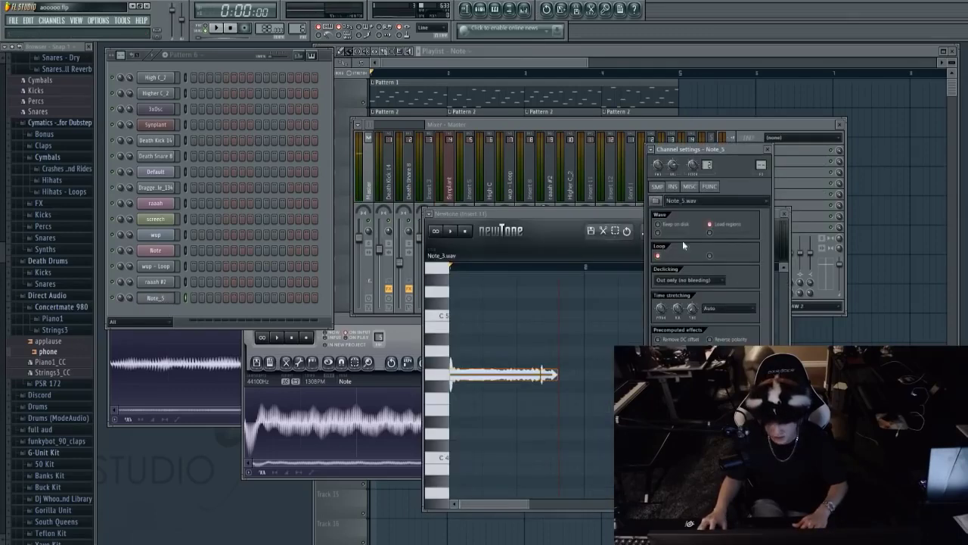
{"action": "left_click", "coordinate": [672, 186]}
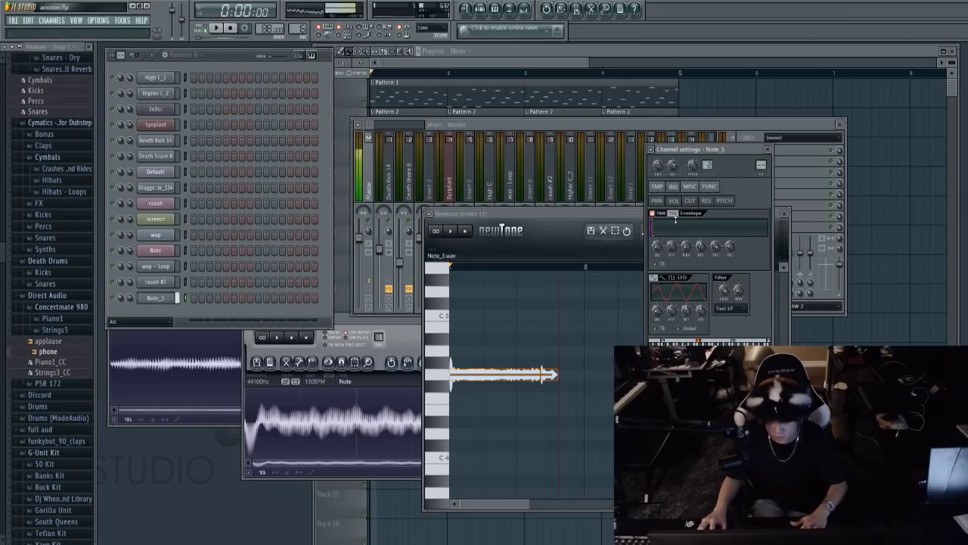
{"action": "left_click", "coordinate": [658, 201]}
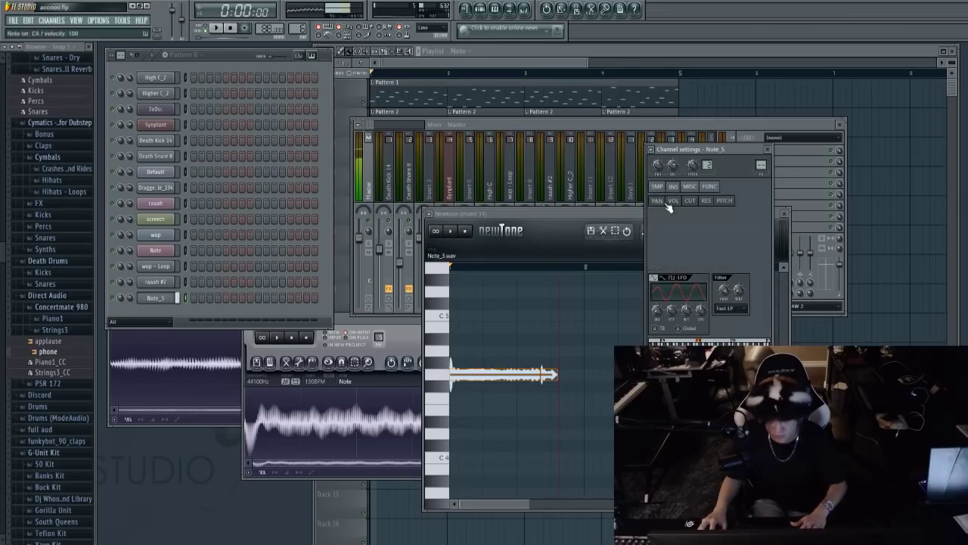
Route the Note_5 channel to mixer track Insert 13 and play notes through it.
{"action": "left_click", "coordinate": [617, 121]}
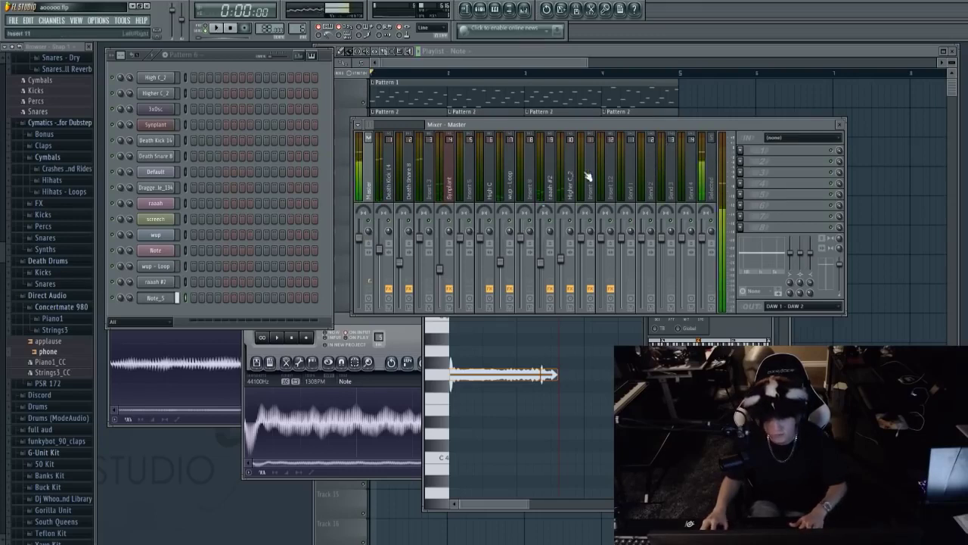
{"action": "scroll", "coordinate": [370, 126], "scroll_direction": "down", "scroll_amount": 2}
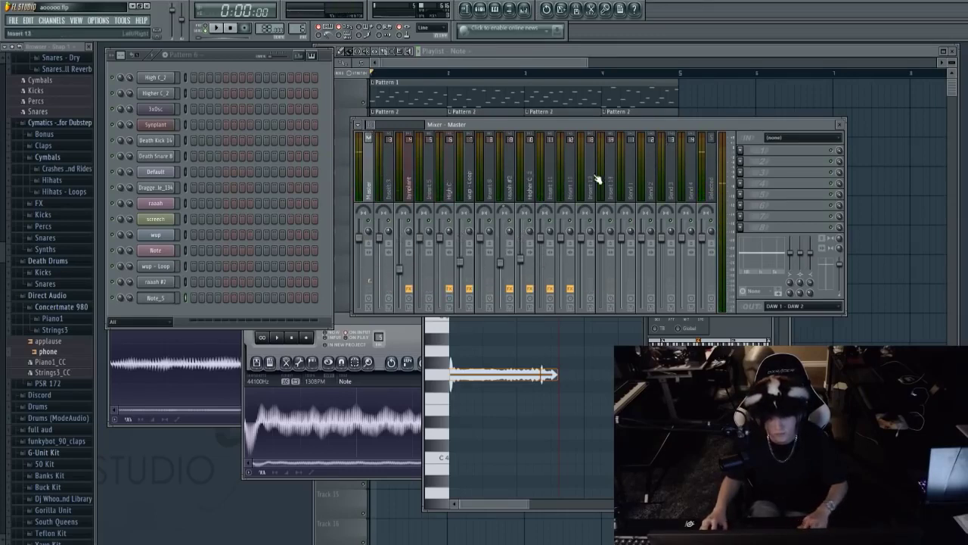
{"action": "left_click", "coordinate": [597, 179]}
{"action": "key", "text": "ctrl+l"}
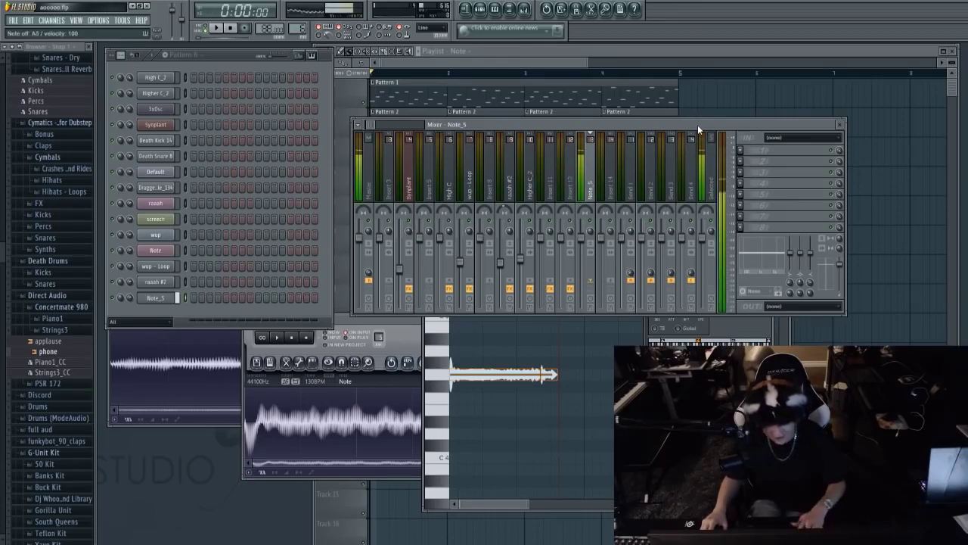
{"action": "left_click_drag", "start_coordinate": [697, 125], "coordinate": [701, 126]}
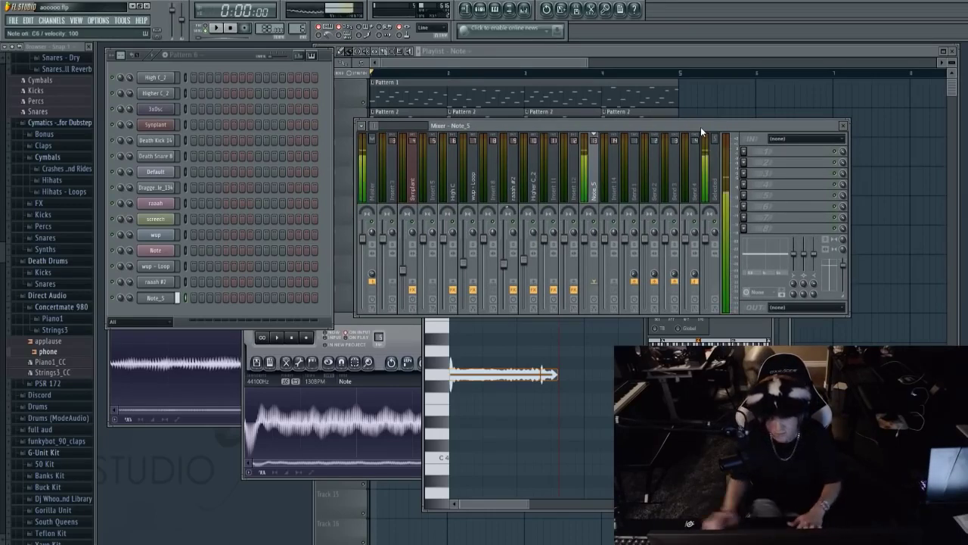
{"action": "left_click_drag", "start_coordinate": [700, 126], "coordinate": [704, 128]}
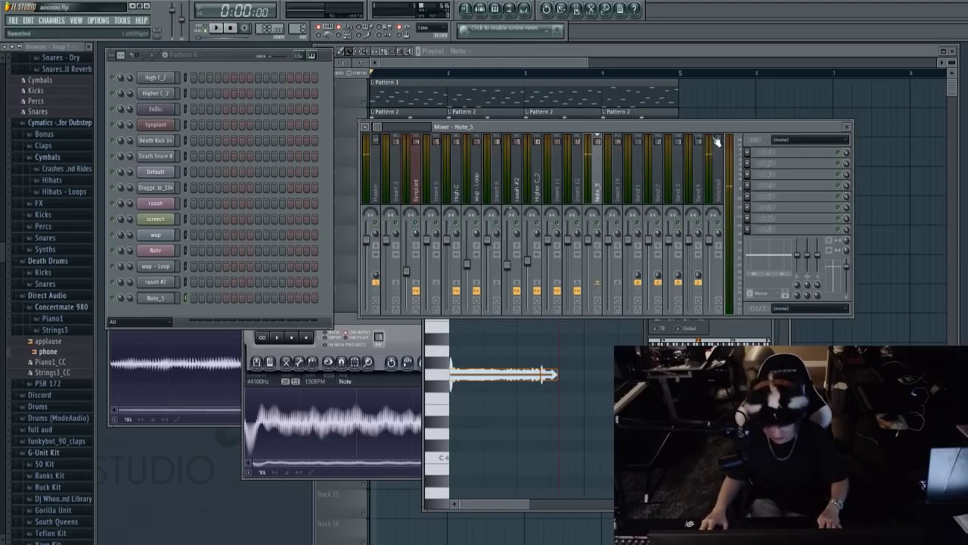
{"action": "left_click_drag", "start_coordinate": [756, 127], "coordinate": [761, 133]}
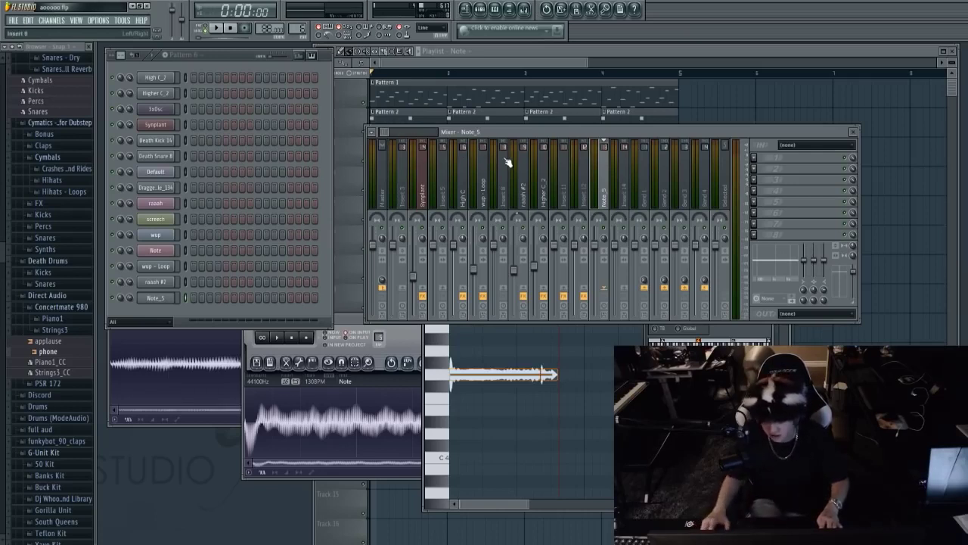
On Insert 11, arrange the two Edisons in effect slots 1 and 4 and add Fruity Parametric EQ 2 in slot 2.
{"action": "left_click", "coordinate": [562, 182]}
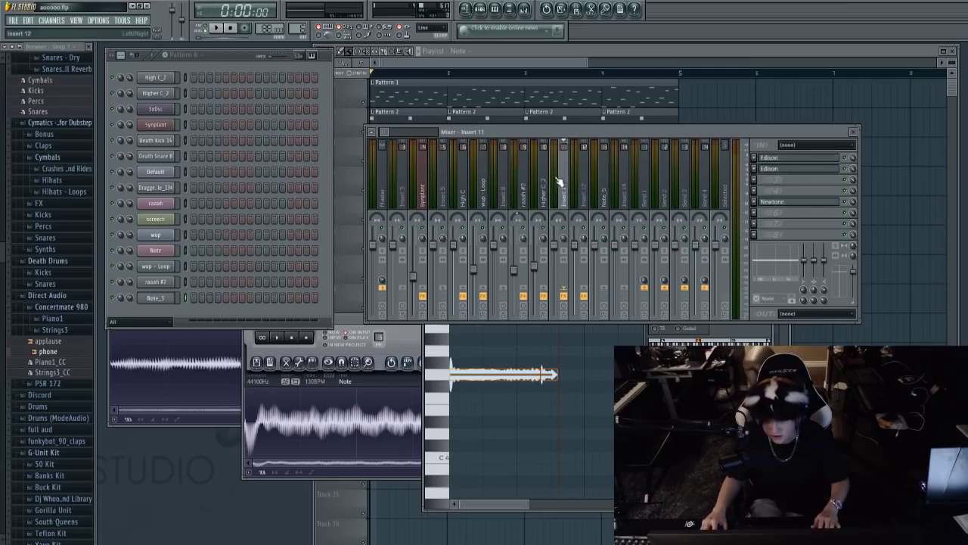
{"action": "left_click", "coordinate": [785, 172]}
{"action": "key", "text": "space"}
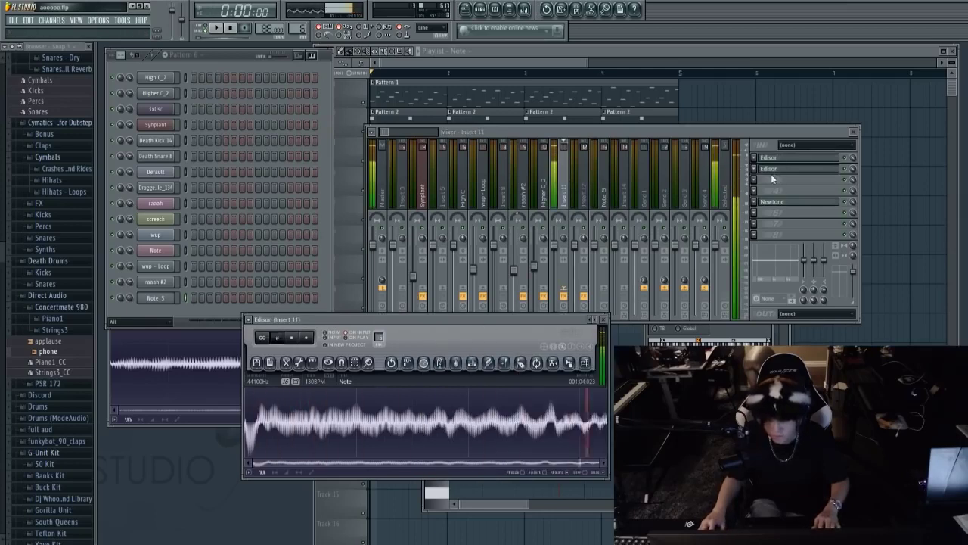
{"action": "left_click", "coordinate": [778, 131]}
{"action": "scroll", "coordinate": [772, 174], "scroll_direction": "down", "scroll_amount": 2}
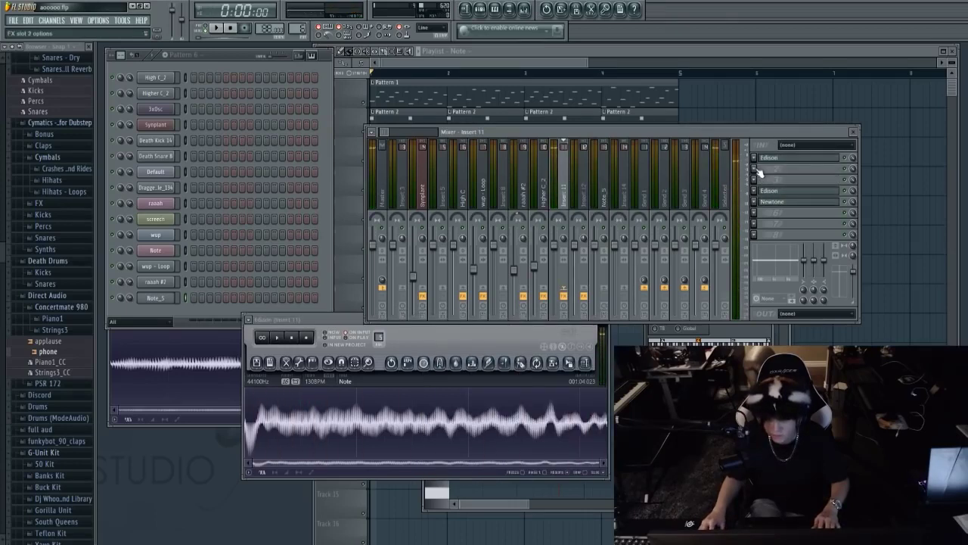
{"action": "left_click", "coordinate": [792, 522]}
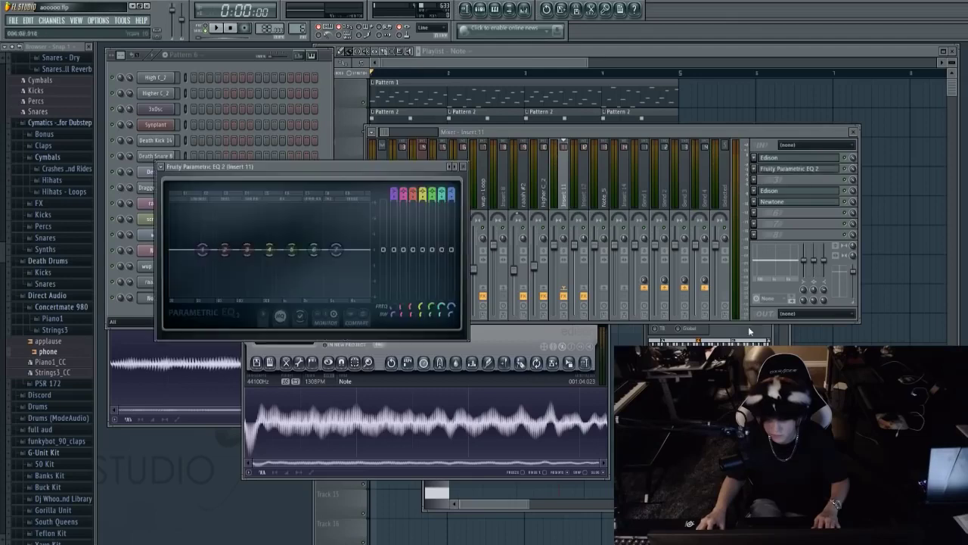
Loop the Note sample in the slot 1 Edison and high-pass its low end with EQ band 1.
{"action": "left_click", "coordinate": [531, 330]}
{"action": "left_click", "coordinate": [776, 156]}
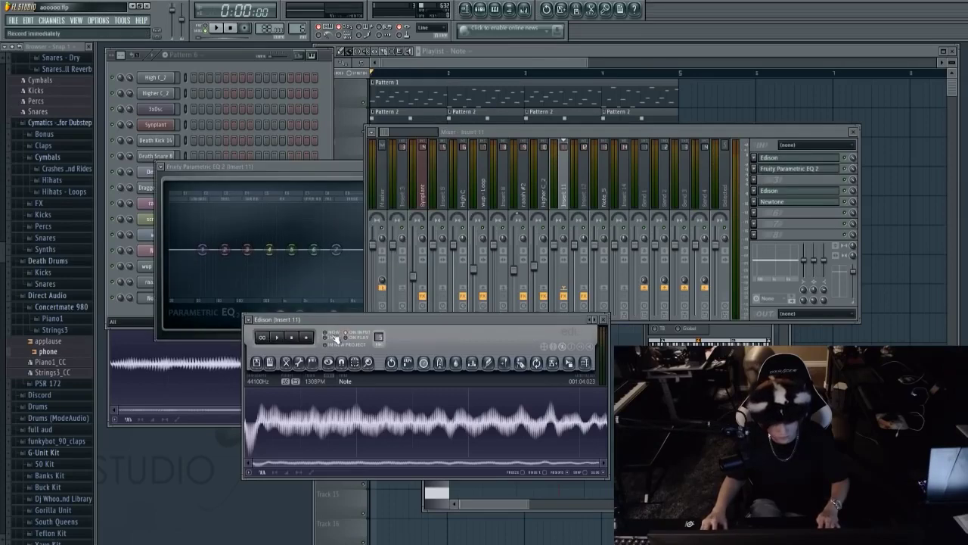
{"action": "left_click", "coordinate": [277, 338]}
{"action": "left_click", "coordinate": [320, 165]}
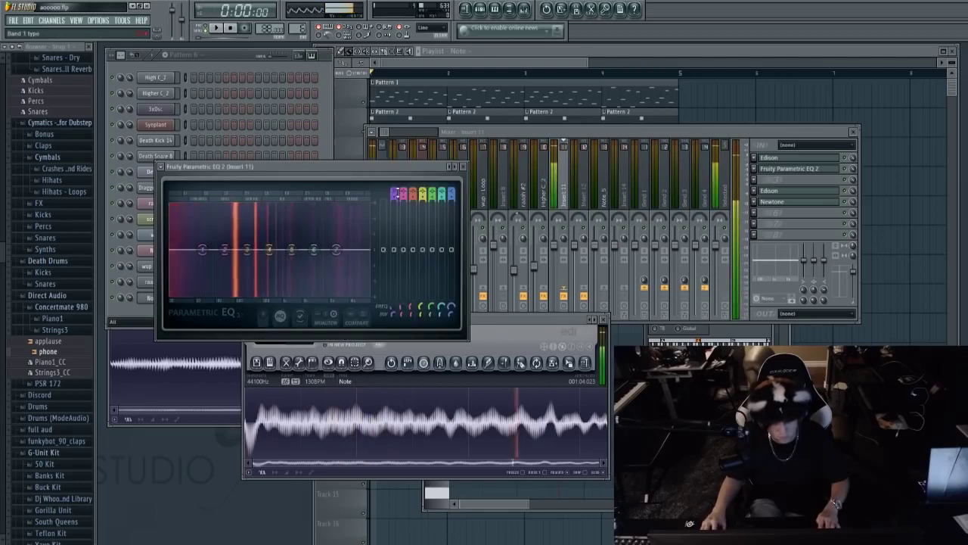
{"action": "left_click_drag", "start_coordinate": [393, 198], "coordinate": [389, 322]}
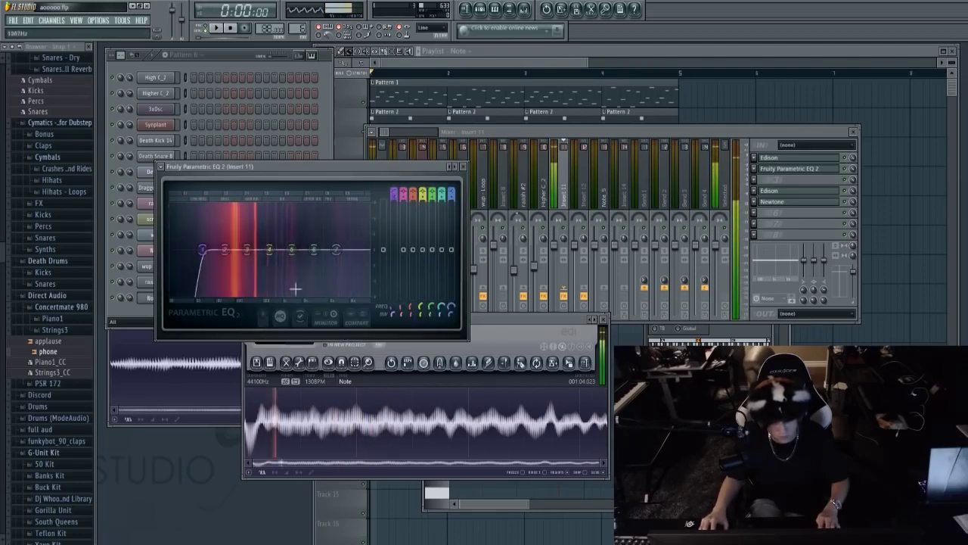
{"action": "mouse_move", "coordinate": [202, 250]}
{"action": "left_mouse_down"}
{"action": "mouse_move", "coordinate": [212, 250]}
{"action": "mouse_move", "coordinate": [193, 250]}
{"action": "mouse_move", "coordinate": [214, 250]}
{"action": "left_mouse_up"}
Low-pass the Note sample near the upper end of the spectrum with EQ band 7, and end its looped playback.
{"action": "scroll", "coordinate": [451, 193], "scroll_direction": "down", "scroll_amount": 6}
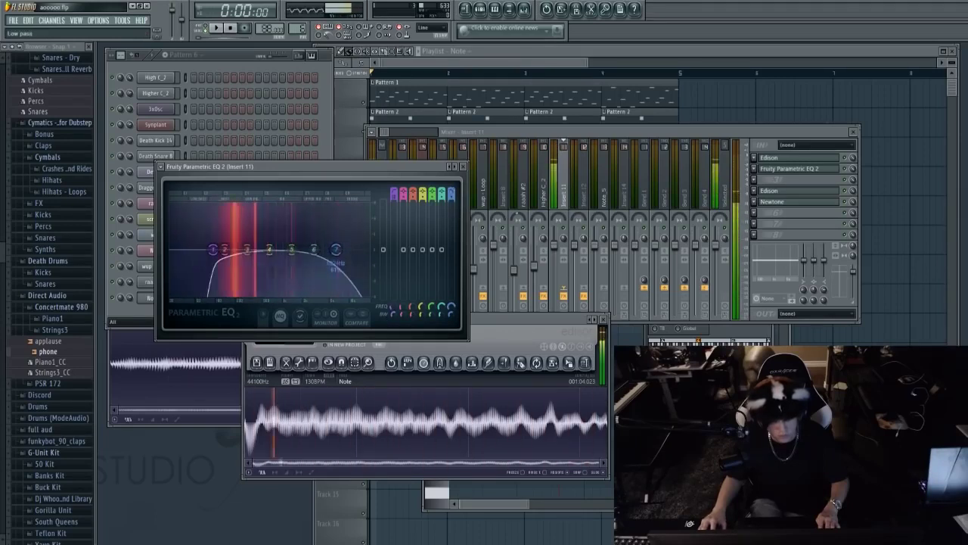
{"action": "scroll", "coordinate": [450, 198], "scroll_direction": "down", "scroll_amount": 3}
{"action": "left_click_drag", "start_coordinate": [336, 250], "coordinate": [368, 257]}
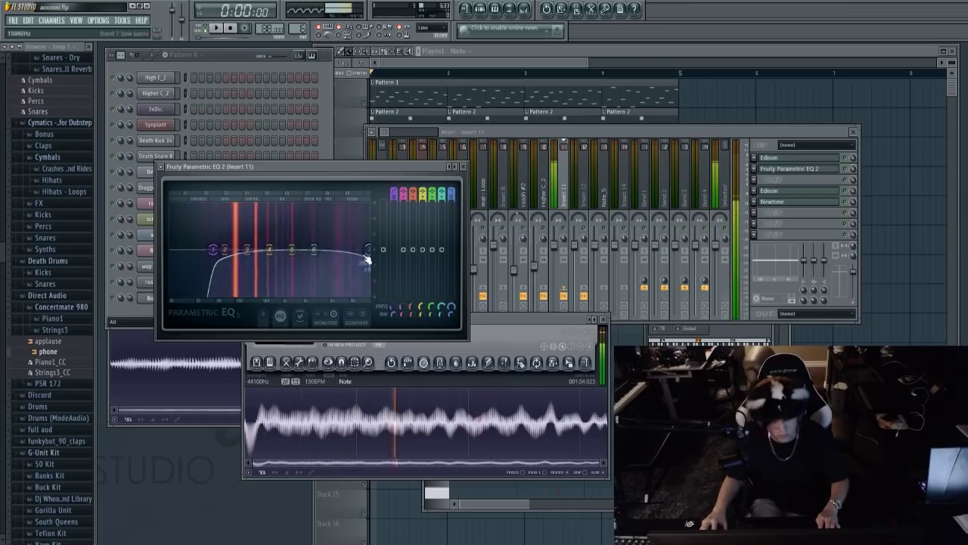
{"action": "left_click_drag", "start_coordinate": [332, 254], "coordinate": [233, 265]}
{"action": "left_click", "coordinate": [463, 166]}
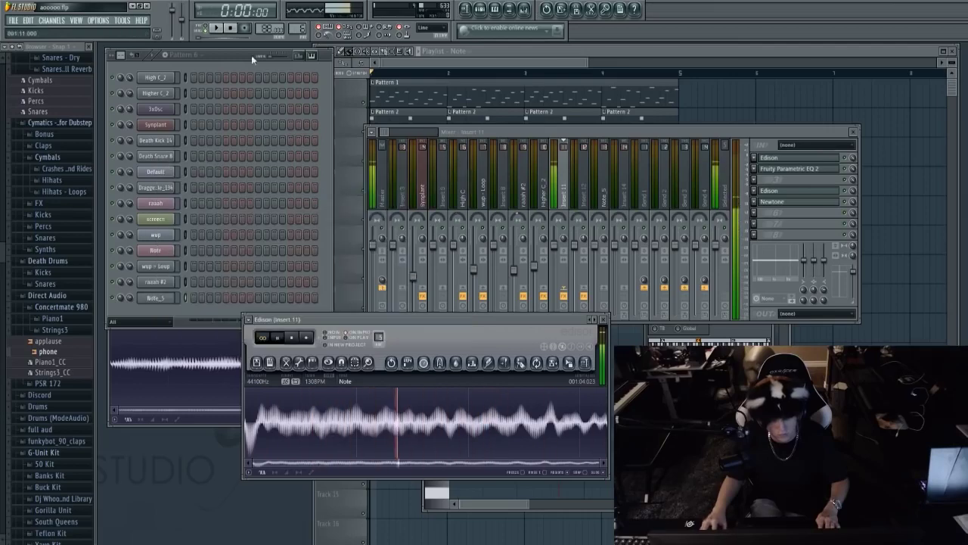
{"action": "left_click", "coordinate": [292, 337]}
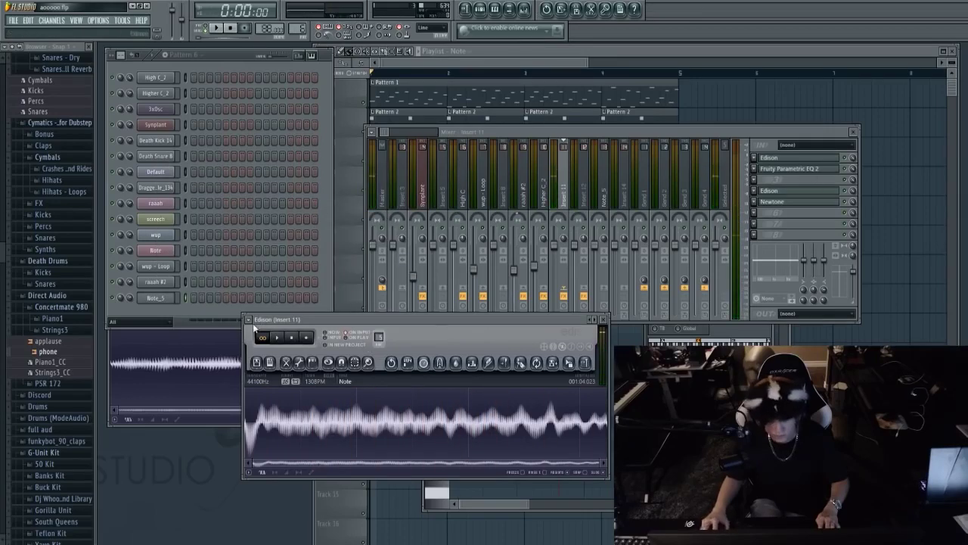
{"action": "left_click", "coordinate": [263, 337]}
Clear the audio in the slot 4 Edison on Insert 11 and set its record mode to NOW.
{"action": "left_click", "coordinate": [797, 189]}
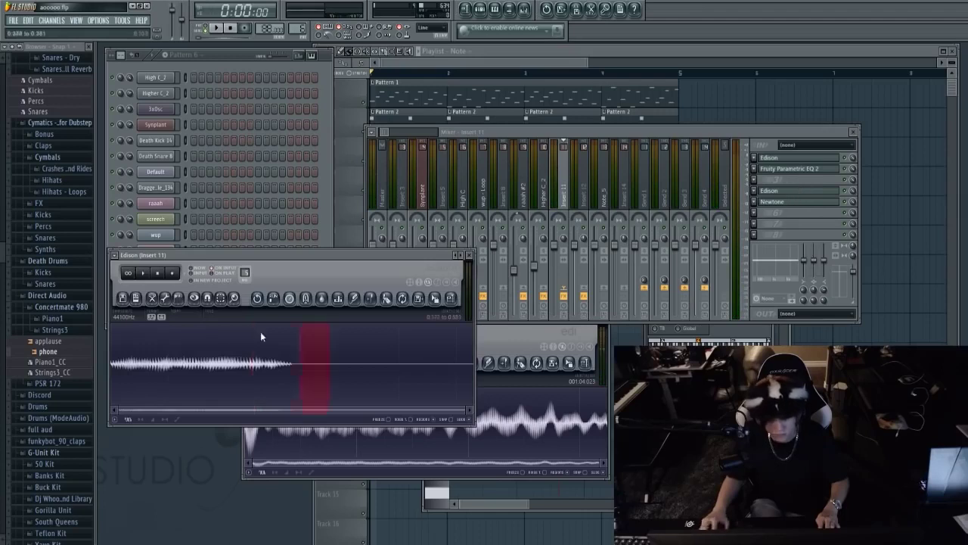
{"action": "left_click_drag", "start_coordinate": [112, 371], "coordinate": [280, 378]}
{"action": "key", "text": "Delete"}
{"action": "left_click", "coordinate": [191, 268]}
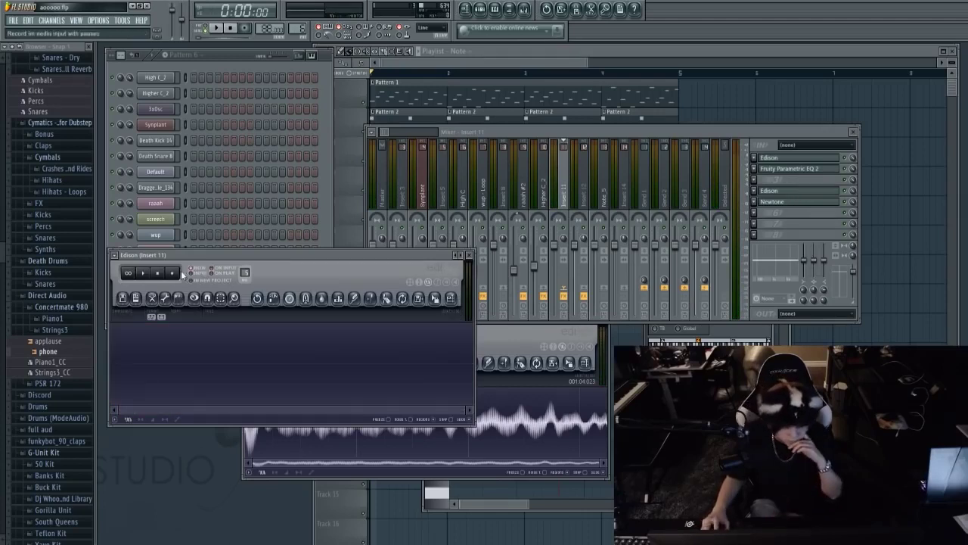
Record the looped and EQ'd Note sample from the slot 1 Edison into the slot 4 Edison, and stop the recording.
{"action": "left_click", "coordinate": [173, 273]}
{"action": "left_click", "coordinate": [554, 364]}
{"action": "left_click", "coordinate": [293, 338]}
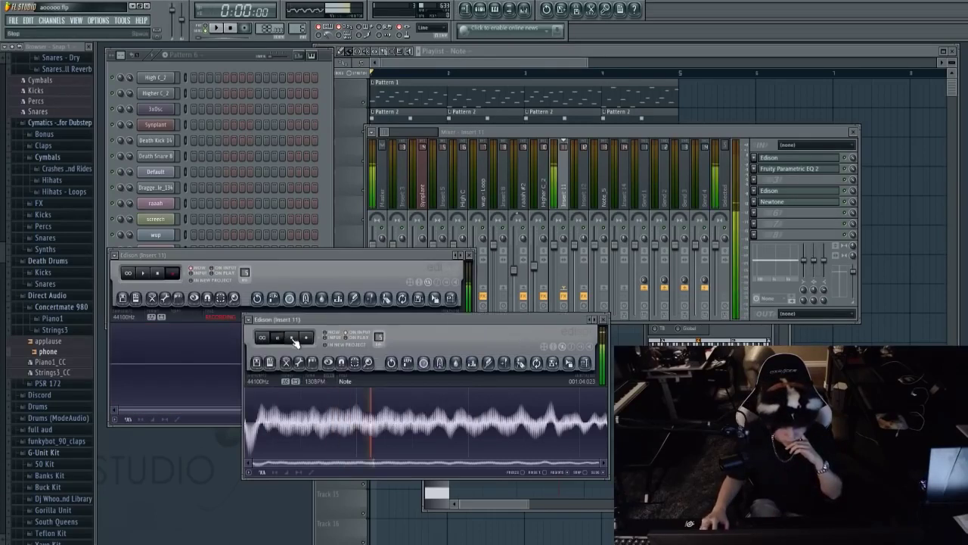
{"action": "left_click", "coordinate": [271, 276]}
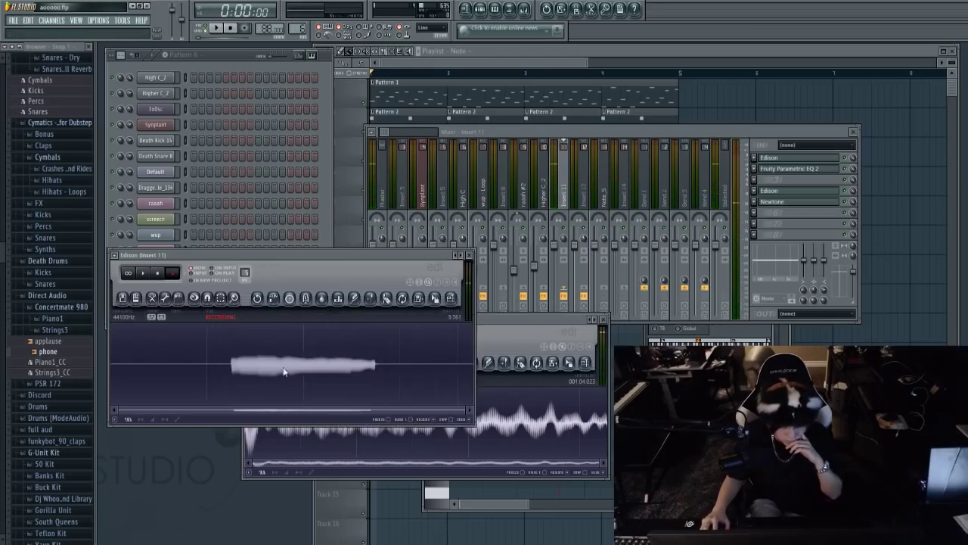
{"action": "left_click", "coordinate": [160, 274]}
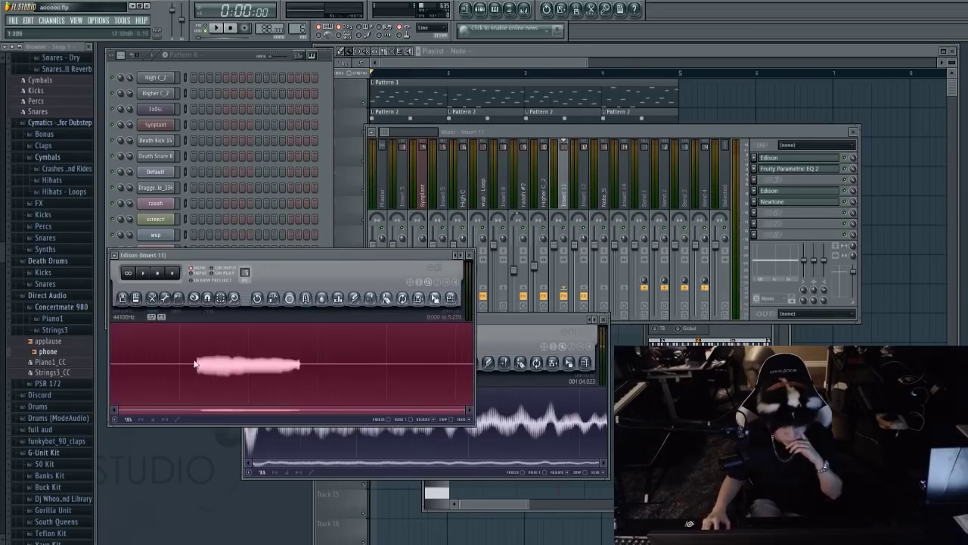
Trim the silence before and after the recorded note in the slot 4 Edison and play back the result.
{"action": "left_click_drag", "start_coordinate": [191, 369], "coordinate": [217, 372]}
{"action": "scroll", "coordinate": [195, 372], "scroll_direction": "up", "scroll_amount": 6}
{"action": "scroll", "coordinate": [195, 366], "scroll_direction": "up", "scroll_amount": 2}
{"action": "key", "text": "Delete"}
{"action": "scroll", "coordinate": [210, 360], "scroll_direction": "down", "scroll_amount": 8}
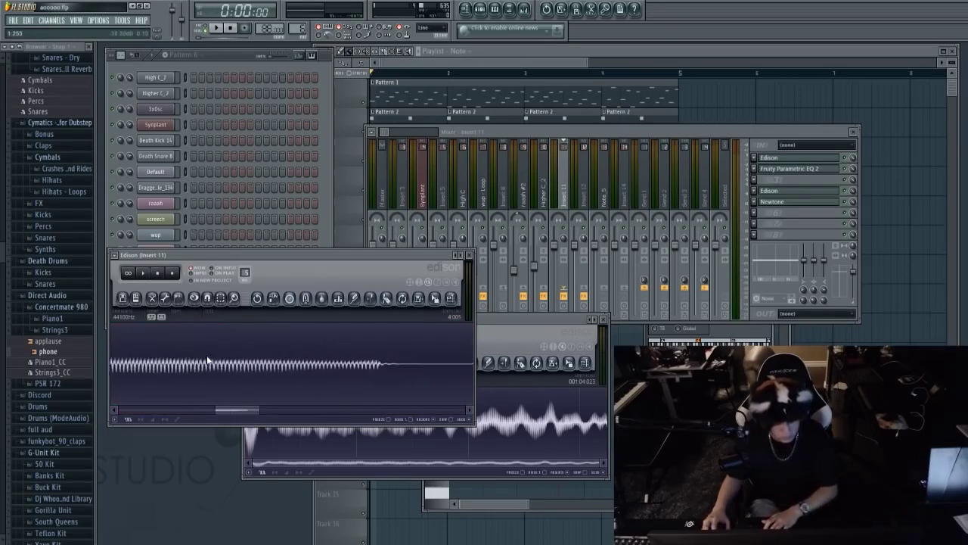
{"action": "left_click_drag", "start_coordinate": [307, 376], "coordinate": [474, 376]}
{"action": "key", "text": "Delete"}
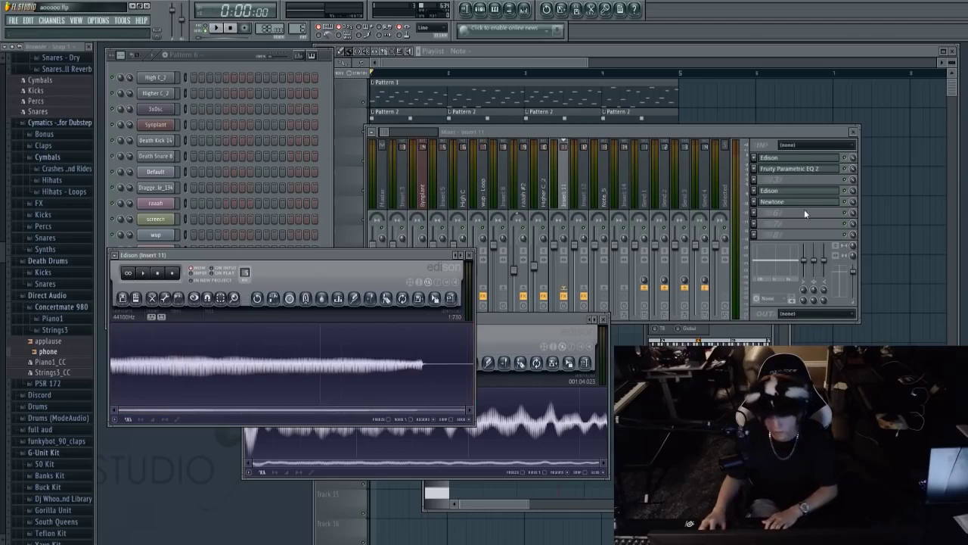
{"action": "key", "text": "space"}
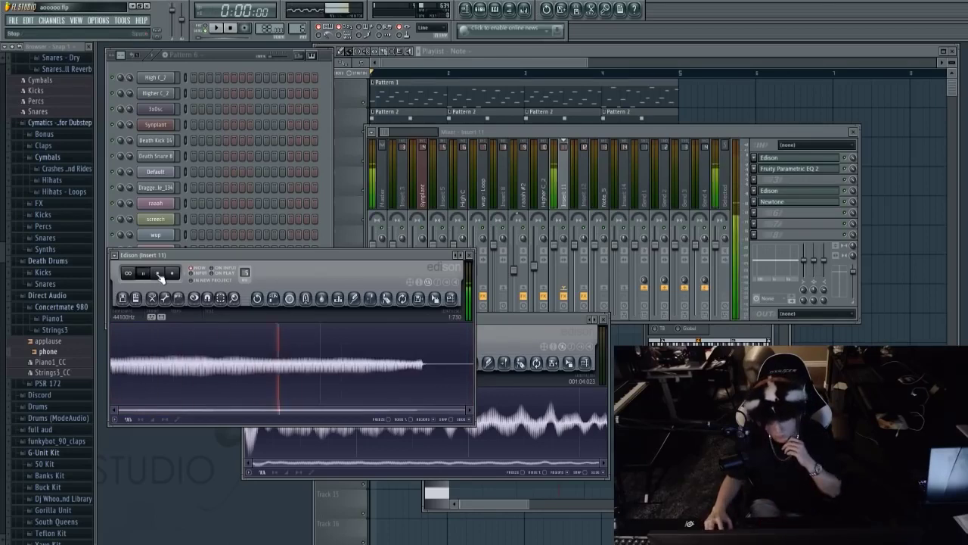
Load the trimmed recording into Newtone on Insert 11 and play it.
{"action": "left_click", "coordinate": [795, 202]}
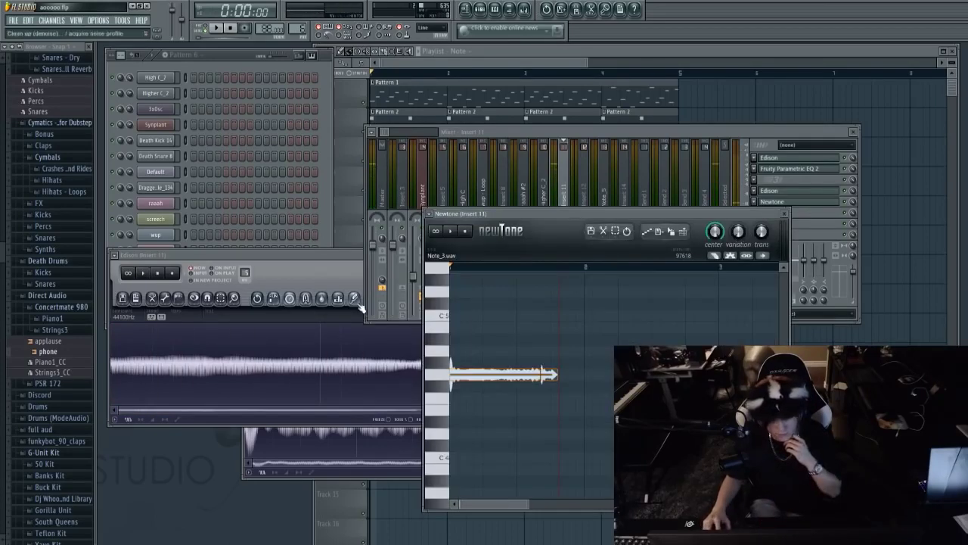
{"action": "left_click_drag", "start_coordinate": [360, 306], "coordinate": [645, 280]}
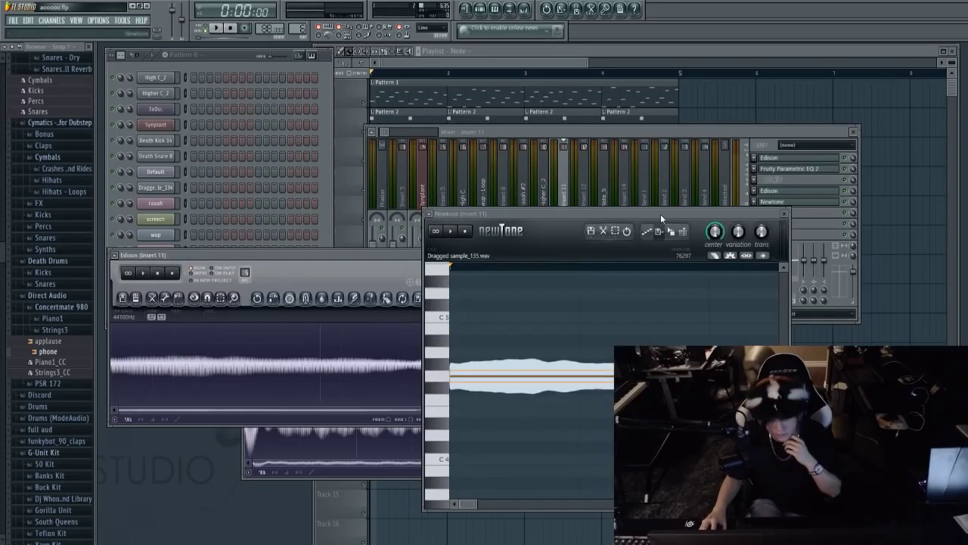
{"action": "key", "text": "space"}
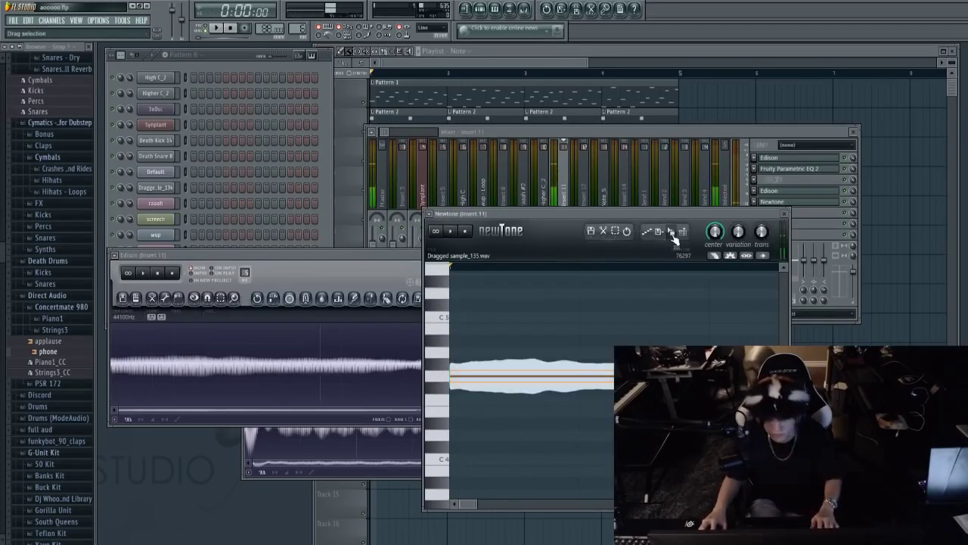
Close the slot 4 Edison, add the Newtone recording to the channel rack as a new channel, and audition it against Note_5.
{"action": "left_click", "coordinate": [366, 269]}
{"action": "left_click", "coordinate": [473, 256]}
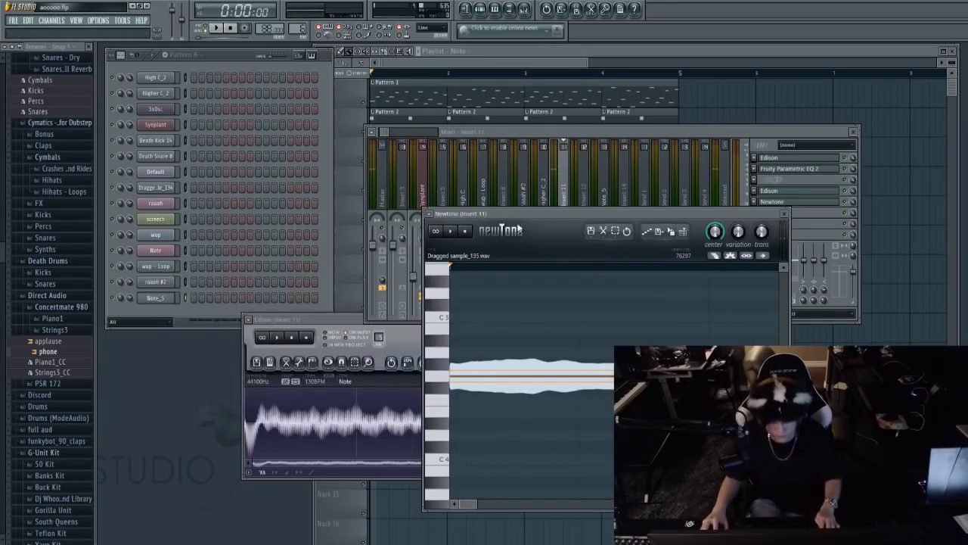
{"action": "left_click_drag", "start_coordinate": [671, 232], "coordinate": [159, 316]}
{"action": "left_click", "coordinate": [162, 302]}
{"action": "key", "text": "n"}
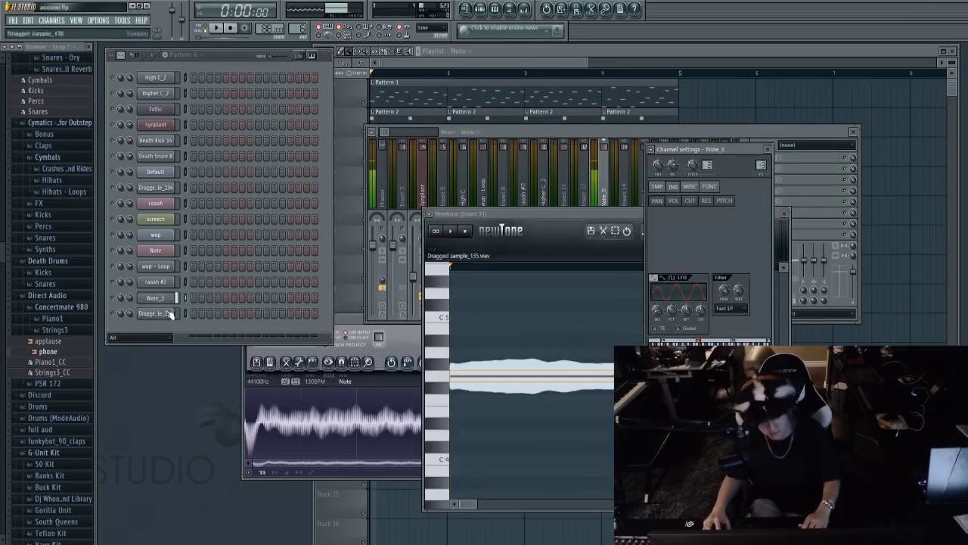
{"action": "left_click", "coordinate": [166, 318]}
{"action": "key", "text": "n"}
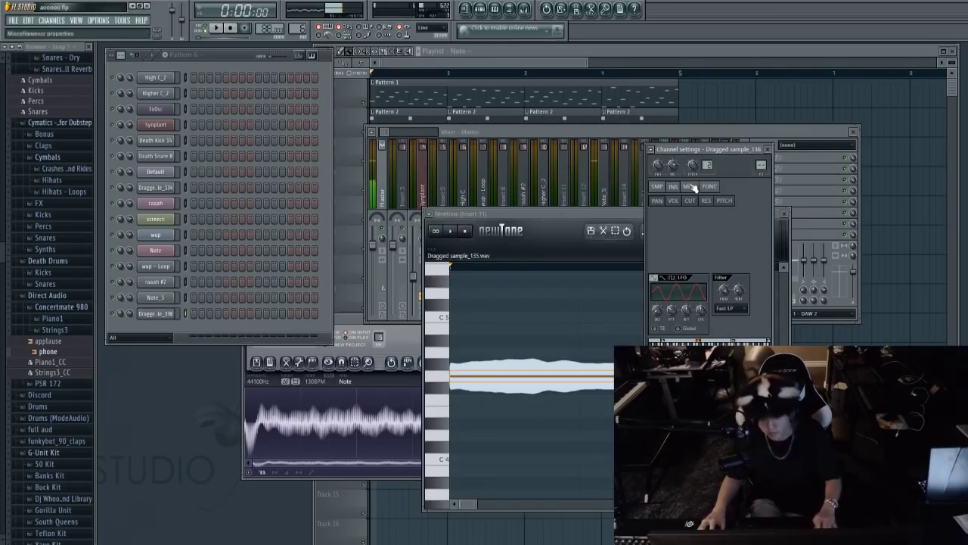
Turn on the volume envelope for Dragged sample_136 and compare its sample settings with those of Note_5.
{"action": "left_click", "coordinate": [675, 201]}
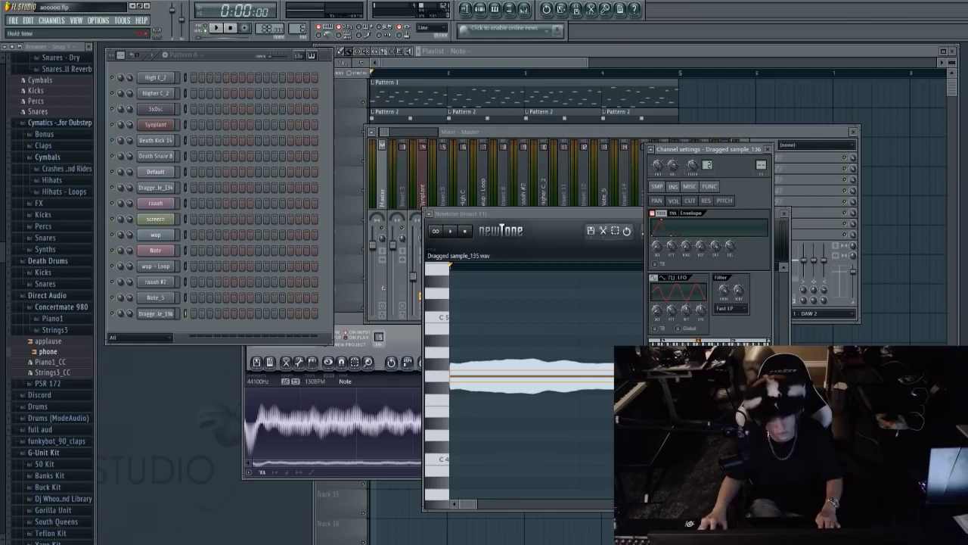
{"action": "left_click", "coordinate": [657, 186]}
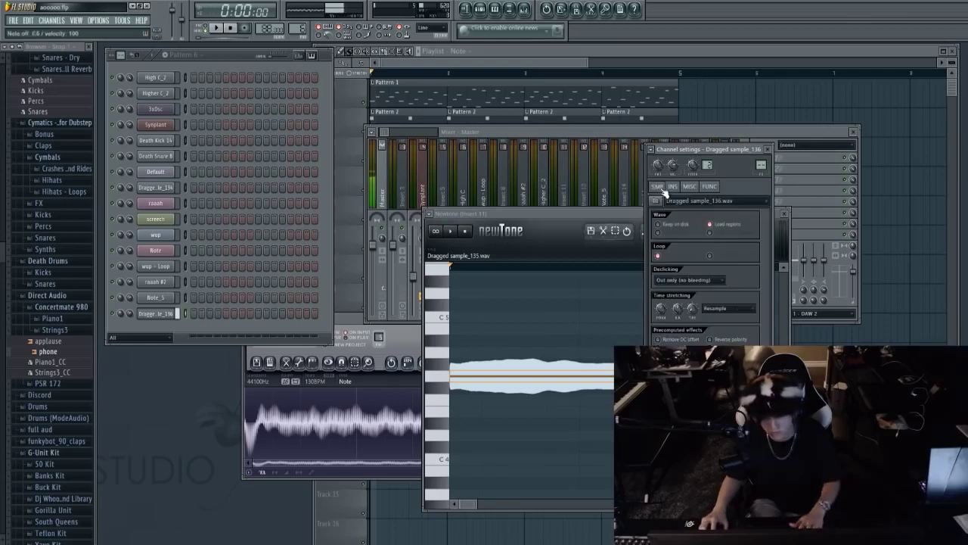
{"action": "left_click", "coordinate": [159, 298]}
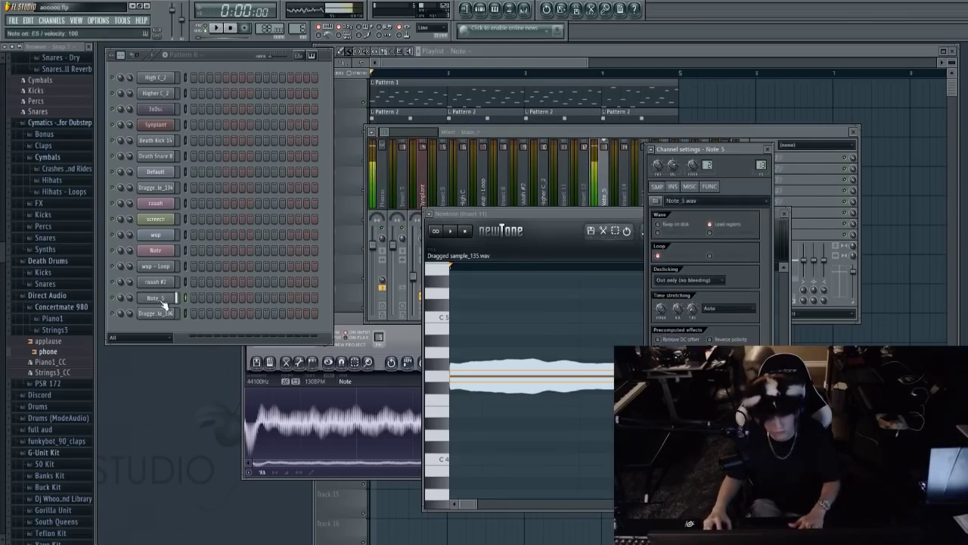
{"action": "left_click", "coordinate": [161, 313]}
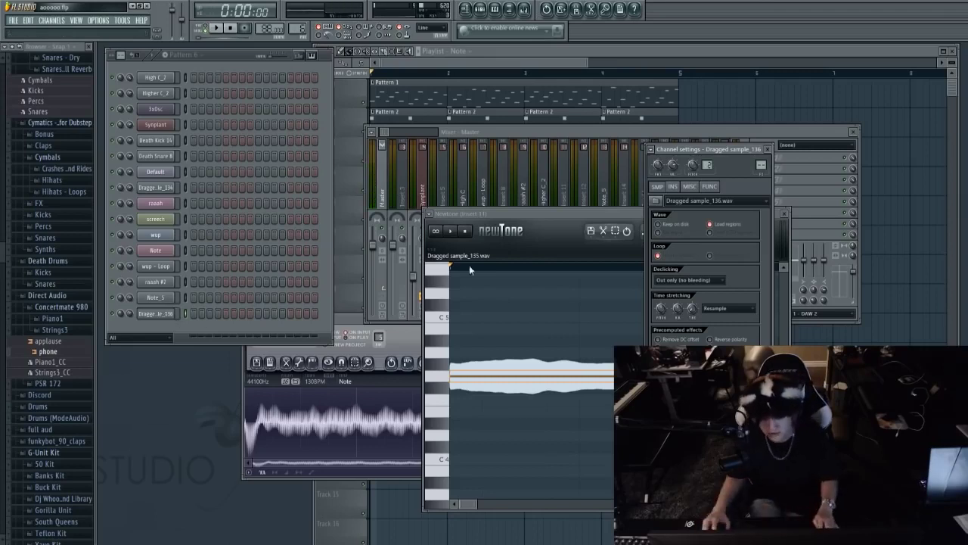
Compare the pitch of Dragged sample_136 with 3xOsc and set its root note to C6.
{"action": "left_click", "coordinate": [165, 314]}
{"action": "left_click", "coordinate": [165, 110]}
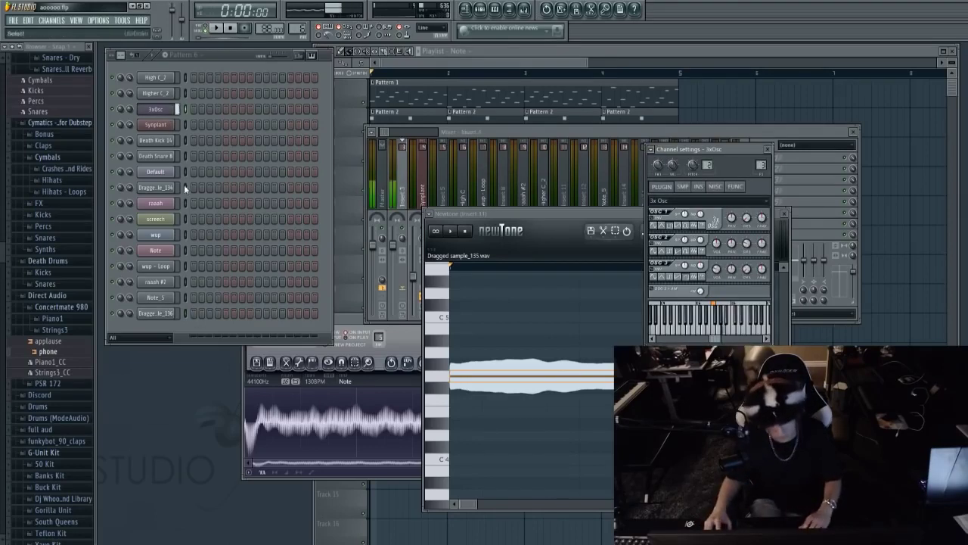
{"action": "left_click", "coordinate": [159, 313]}
{"action": "left_click", "coordinate": [692, 188]}
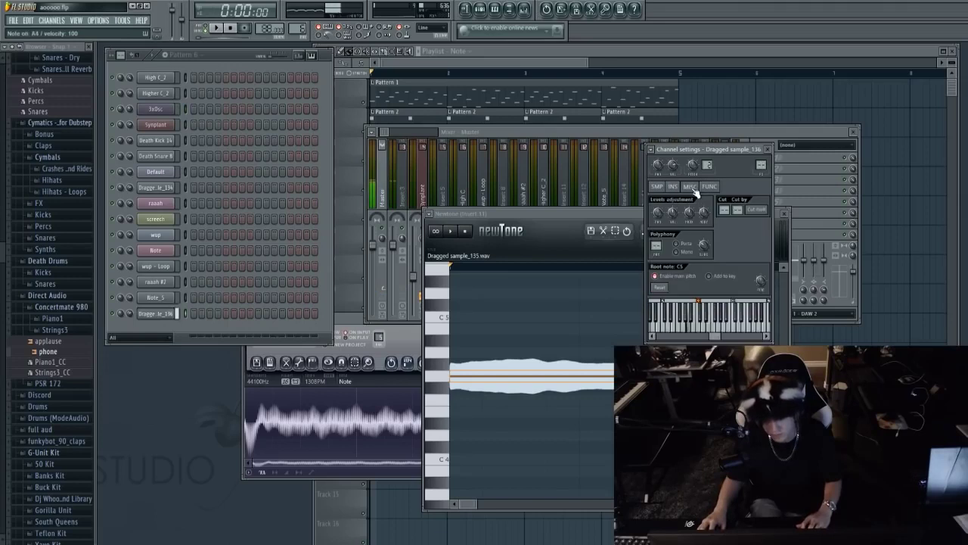
{"action": "key", "text": "space"}
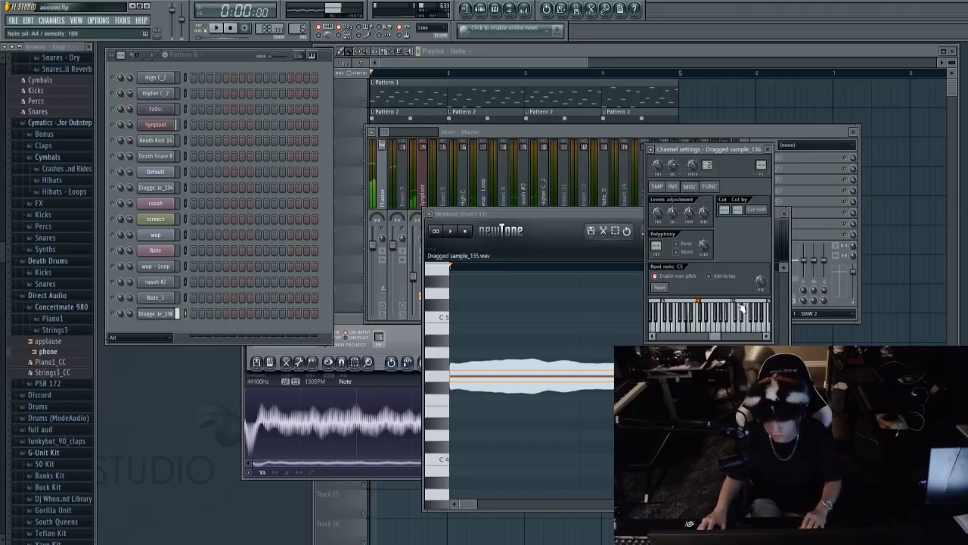
{"action": "right_click", "coordinate": [736, 305]}
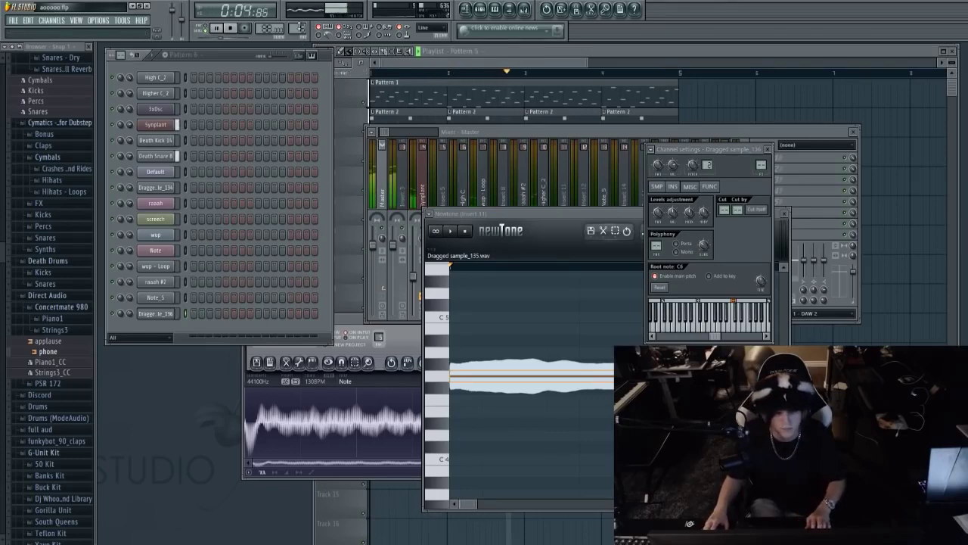
Draw a half-bar A note for Dragged sample_136 in the piano roll and place Pattern 6 at bar 1 of playlist track 6.
{"action": "left_click", "coordinate": [498, 9]}
{"action": "left_click", "coordinate": [497, 9]}
{"action": "key", "text": "space"}
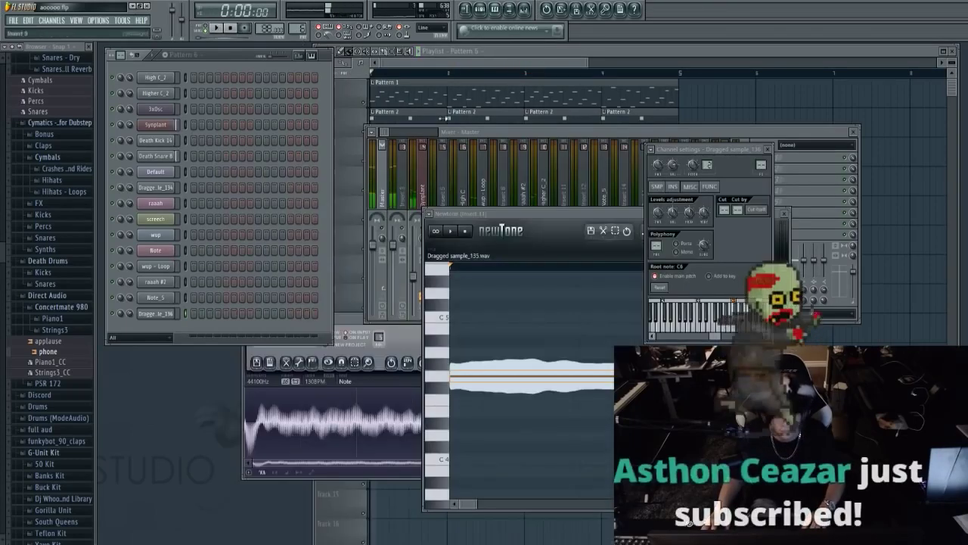
{"action": "left_click", "coordinate": [495, 9]}
{"action": "left_click", "coordinate": [261, 351]}
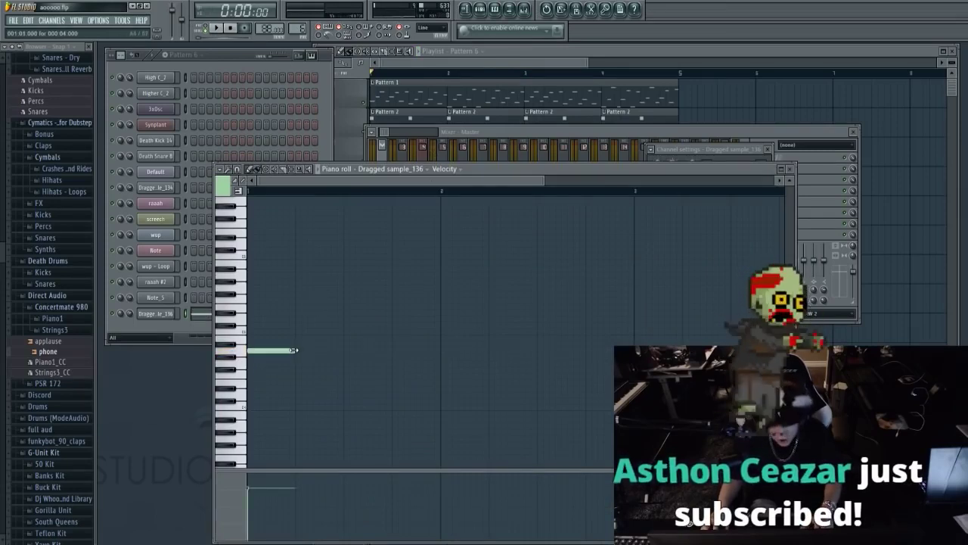
{"action": "left_click_drag", "start_coordinate": [298, 352], "coordinate": [342, 370]}
{"action": "key", "text": "F5"}
{"action": "left_click", "coordinate": [401, 237]}
{"action": "key", "text": "F7"}
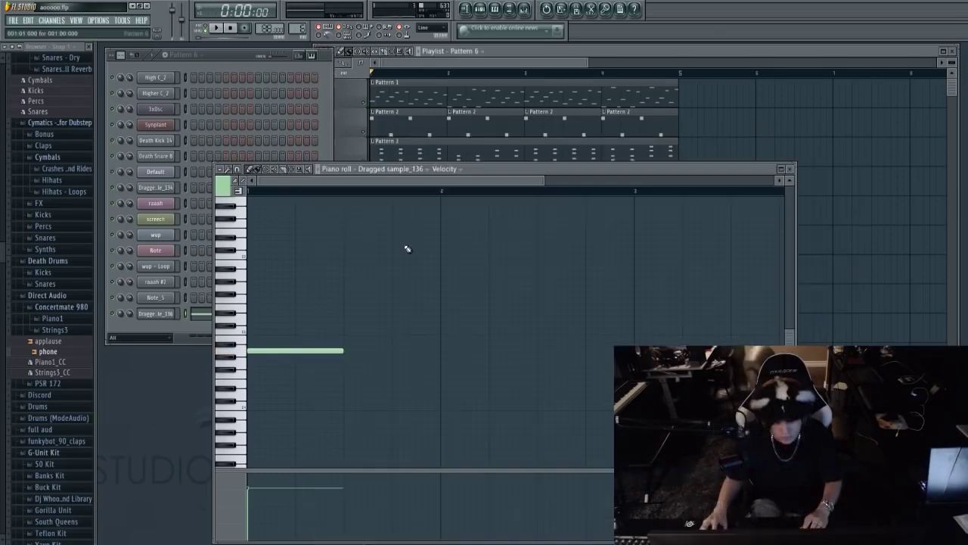
Review the volume envelope of Dragged sample_136 and return to its piano roll.
{"action": "left_click", "coordinate": [156, 313]}
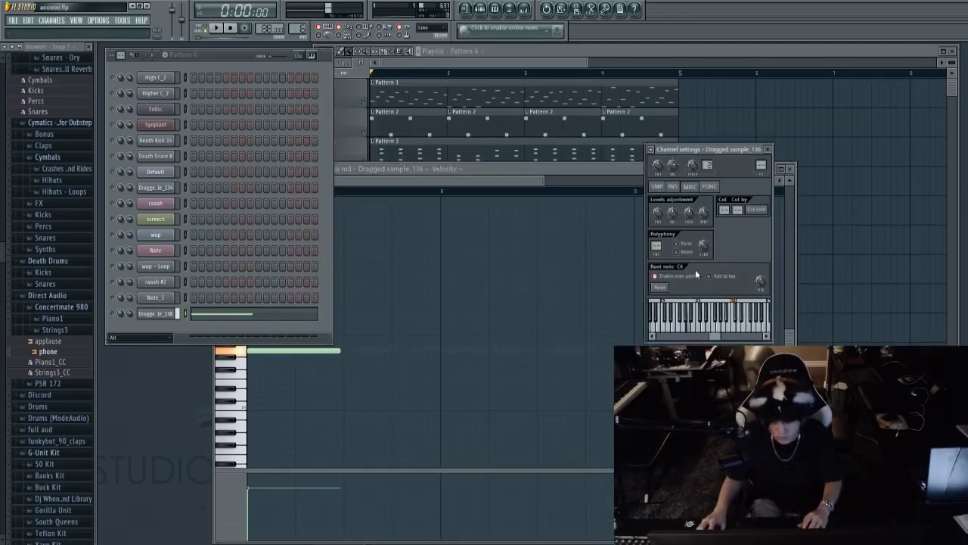
{"action": "left_click", "coordinate": [673, 186]}
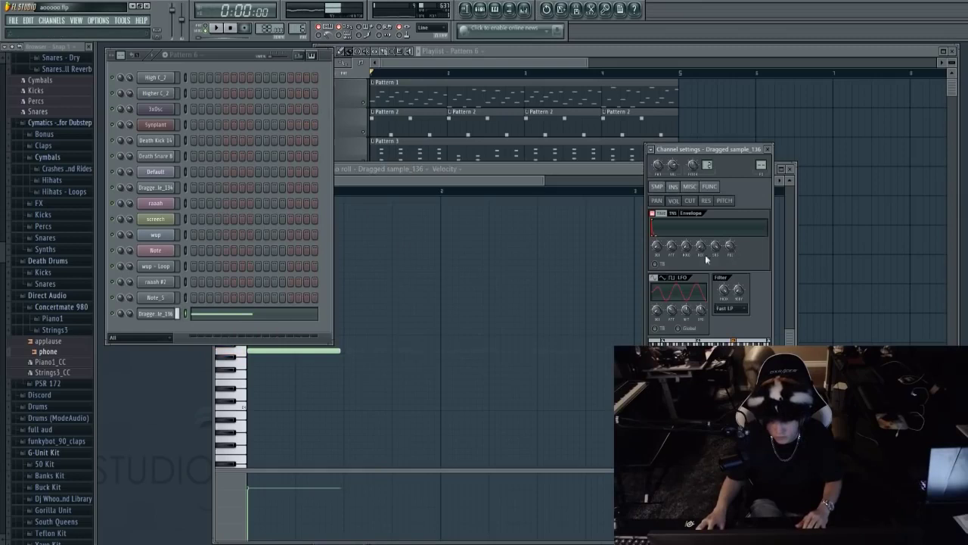
{"action": "key", "text": "space"}
{"action": "key", "text": "F7"}
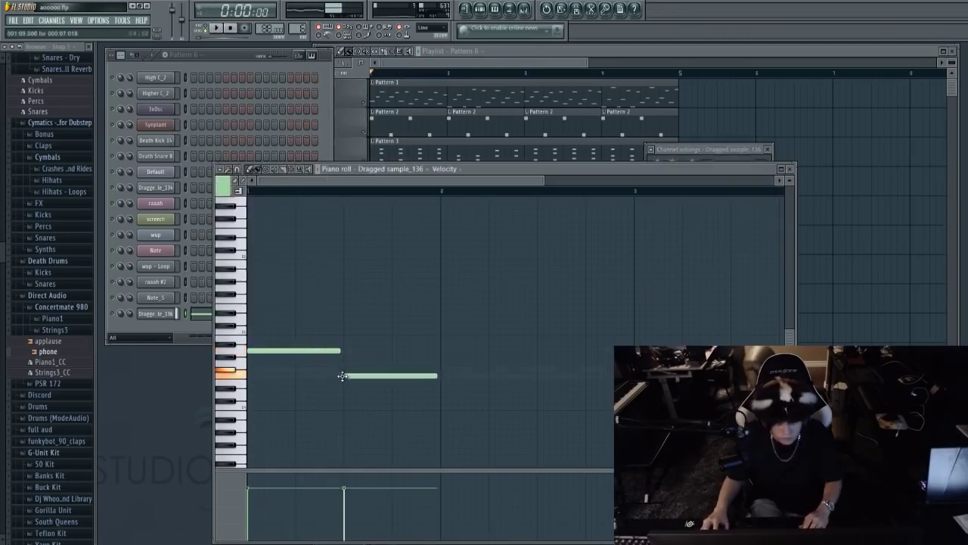
Complete the two-bar phrase with half-bar F, C and G notes, and repeat the Pattern 6 clip from bar 3 in the playlist.
{"action": "left_click", "coordinate": [444, 407]}
{"action": "left_click_drag", "start_coordinate": [535, 381], "coordinate": [535, 361]}
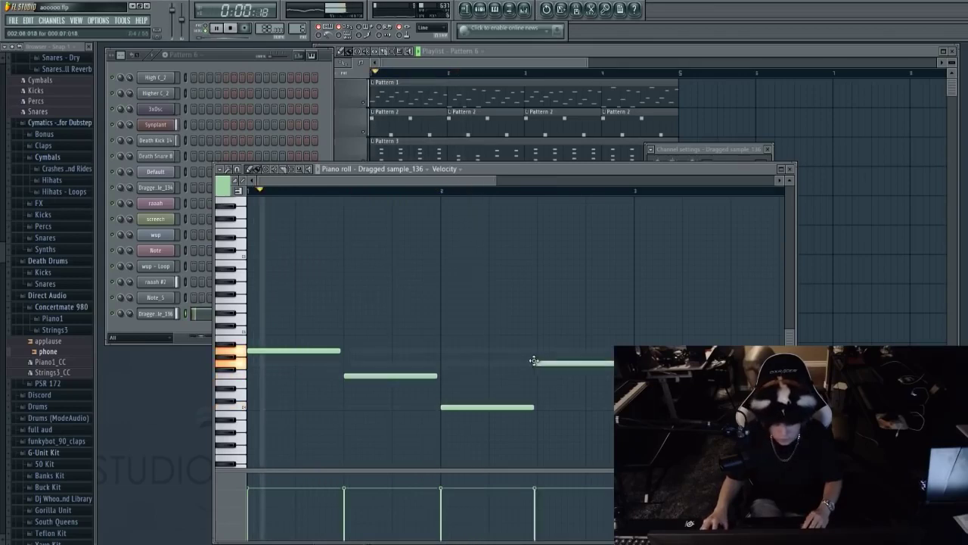
{"action": "key", "text": "F5"}
{"action": "left_click", "coordinate": [542, 236]}
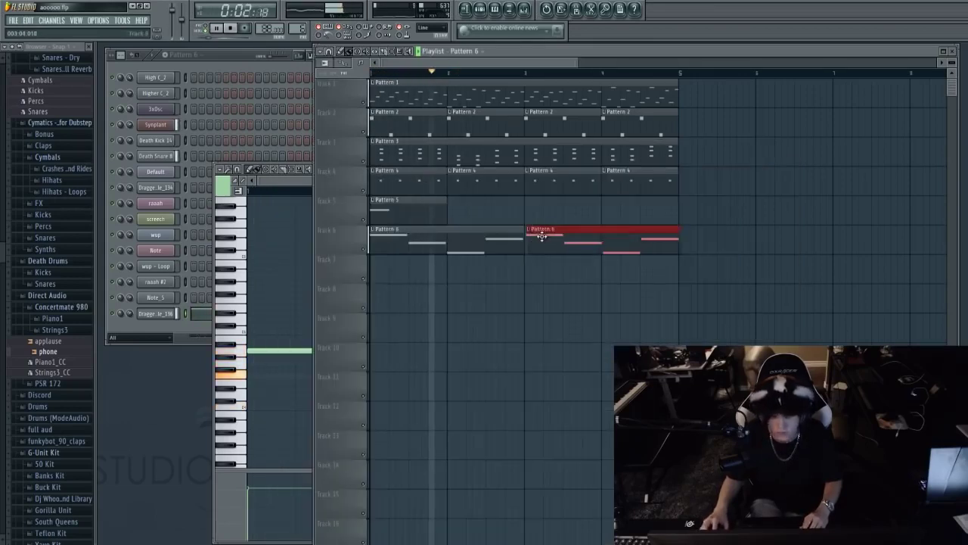
Route the Dragged sample_136 channel to mixer Insert 8.
{"action": "key", "text": "F9"}
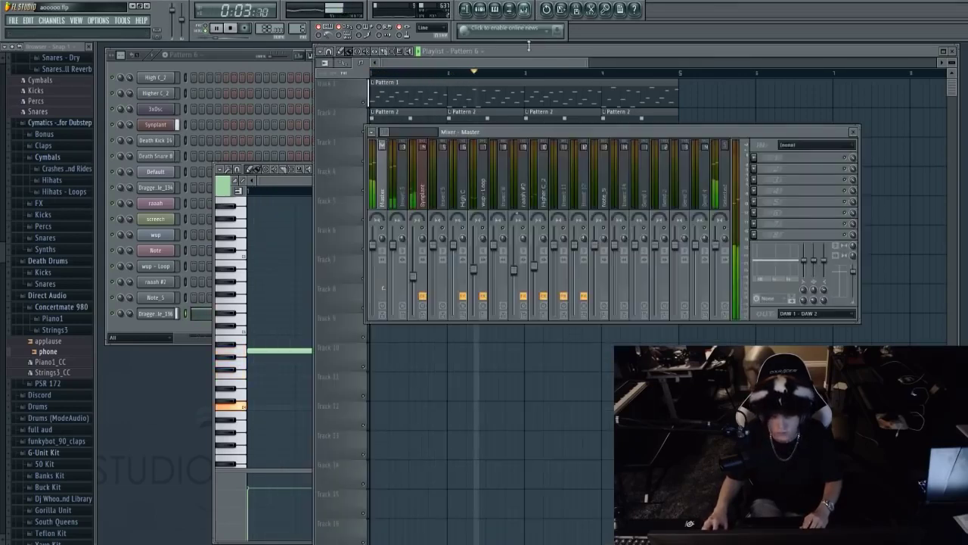
{"action": "left_click", "coordinate": [571, 183]}
{"action": "left_click", "coordinate": [504, 184]}
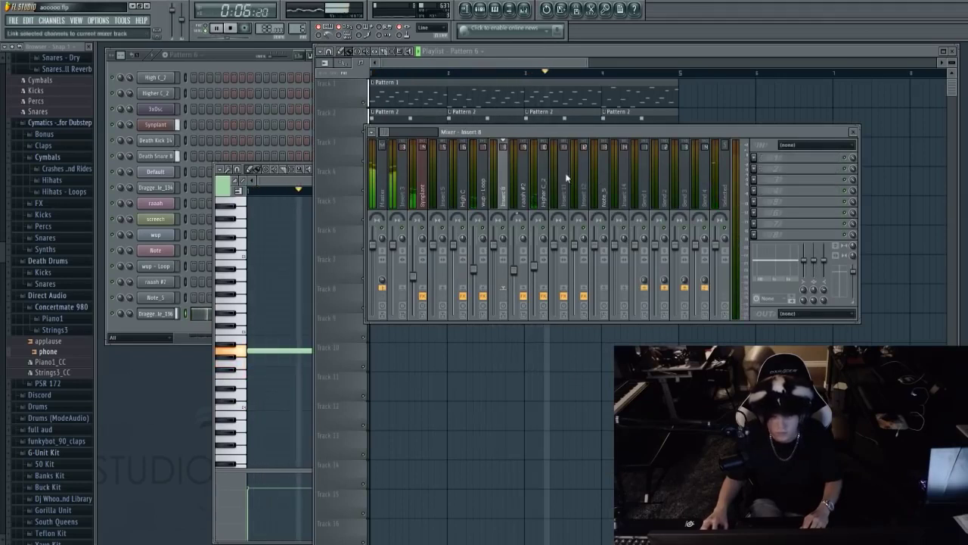
{"action": "key", "text": "ctrl+l"}
{"action": "left_click", "coordinate": [754, 159]}
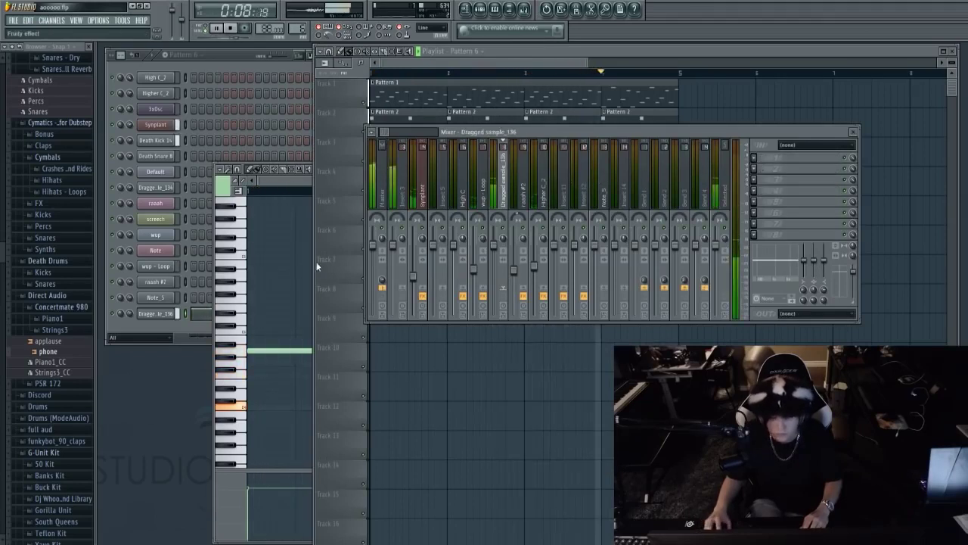
Remove the repeated Pattern 6 clip and duplicate the phrase's four notes into bars 3 and 4 of the piano roll.
{"action": "key", "text": "F9"}
{"action": "right_click", "coordinate": [564, 236]}
{"action": "double_click", "coordinate": [505, 235]}
{"action": "scroll", "coordinate": [441, 184], "scroll_direction": "down", "scroll_amount": 3}
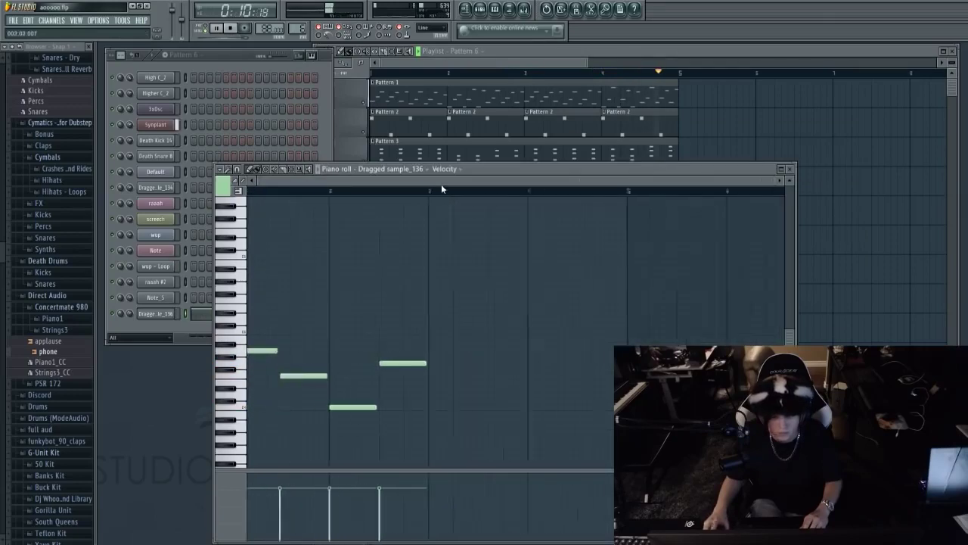
{"action": "left_click", "coordinate": [291, 170]}
{"action": "left_click_drag", "start_coordinate": [480, 249], "coordinate": [261, 420]}
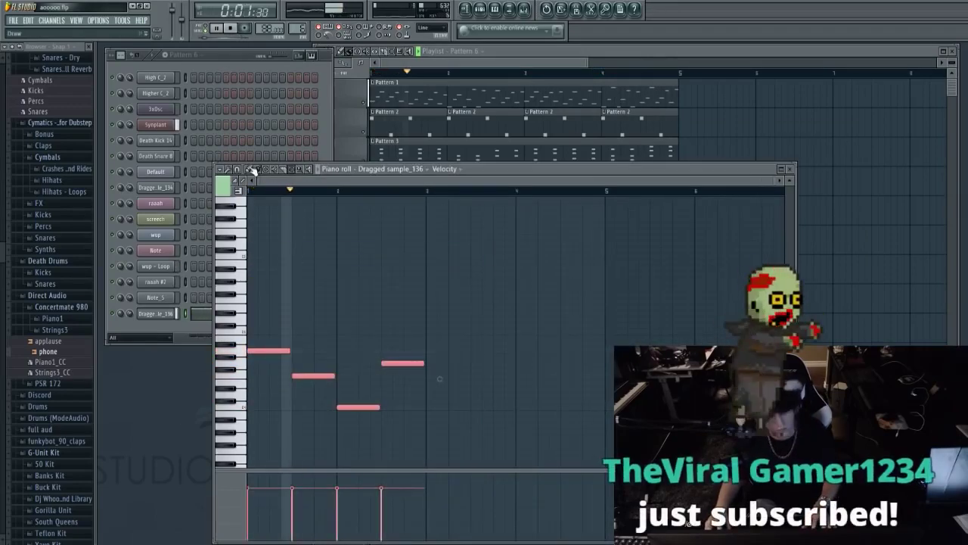
{"action": "key", "text": "ctrl+b"}
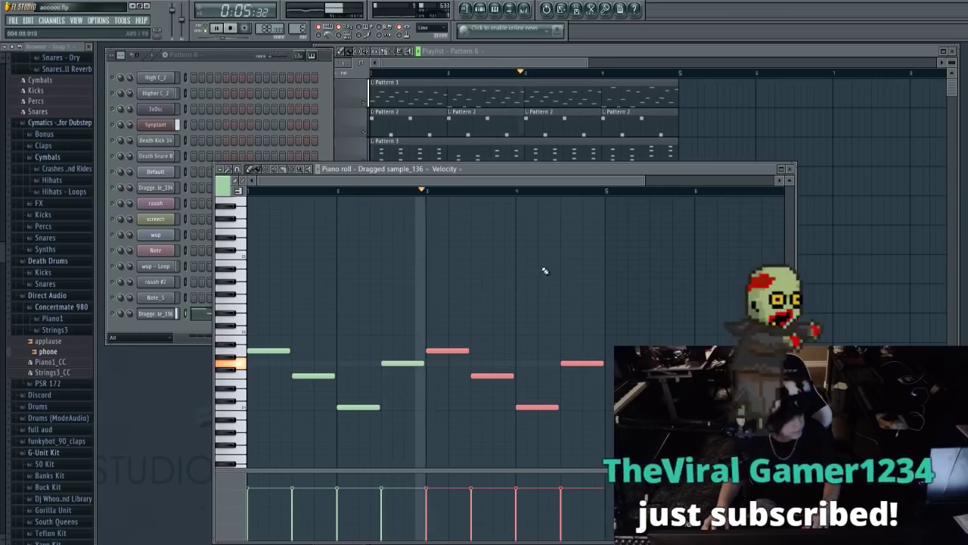
Deselect the duplicated notes and play the song from the start to hear the four-bar phrase.
{"action": "key", "text": "space"}
{"action": "key", "text": "ctrl+d"}
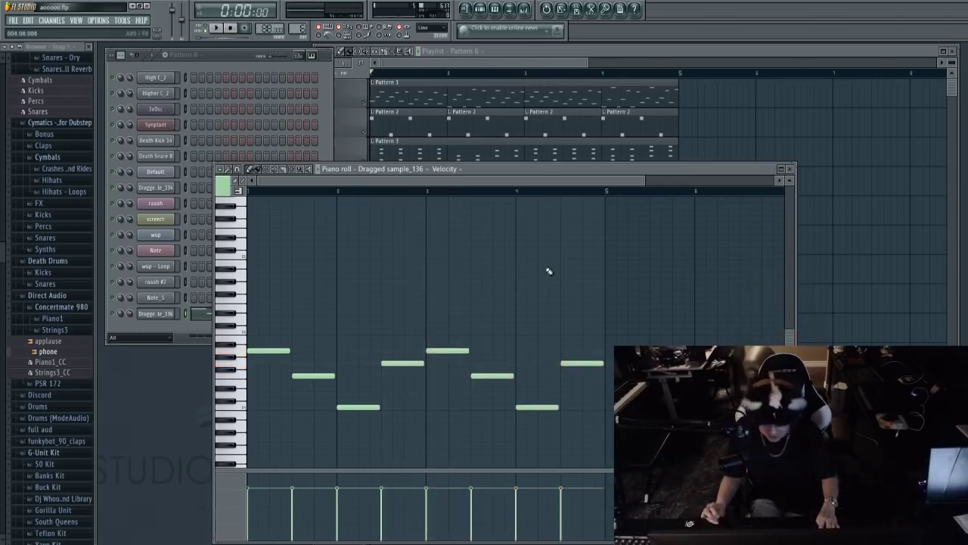
{"action": "key", "text": "space"}
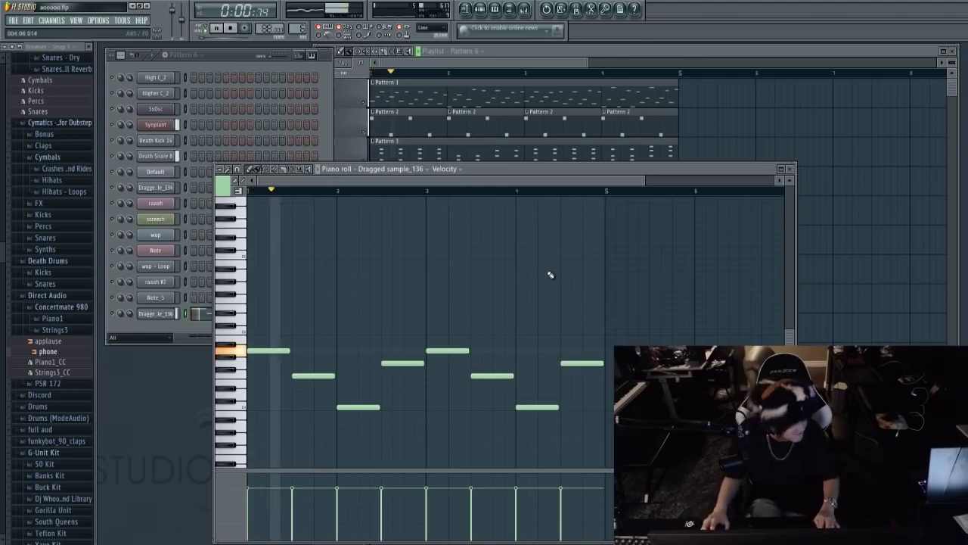
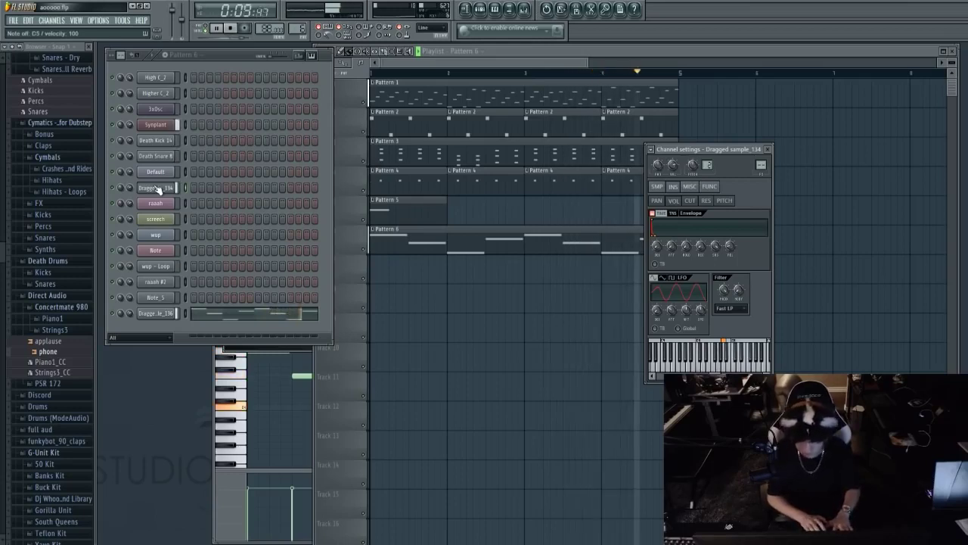
Replay the song from the start with the playlist in front to hear the four-bar phrase against the beat.
{"action": "key", "text": "space"}
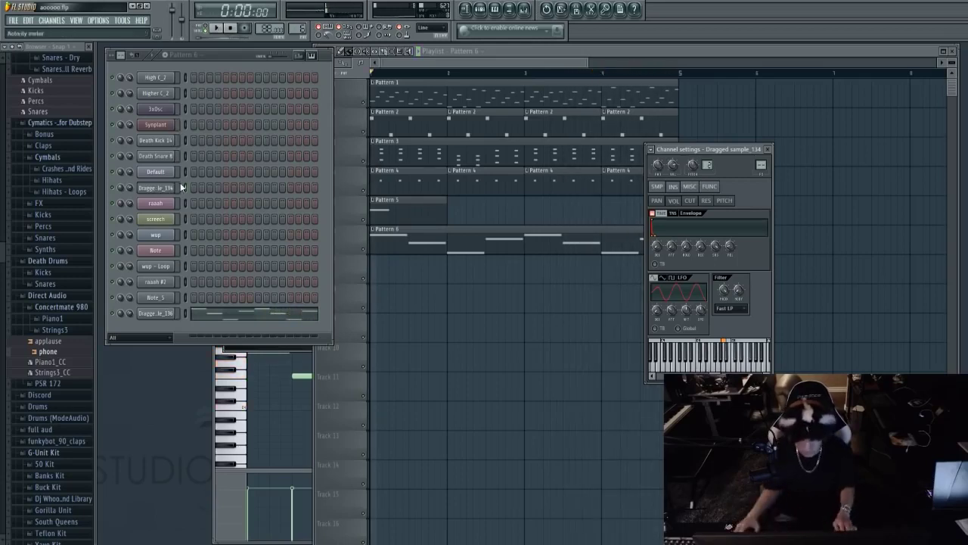
{"action": "right_click", "coordinate": [517, 400]}
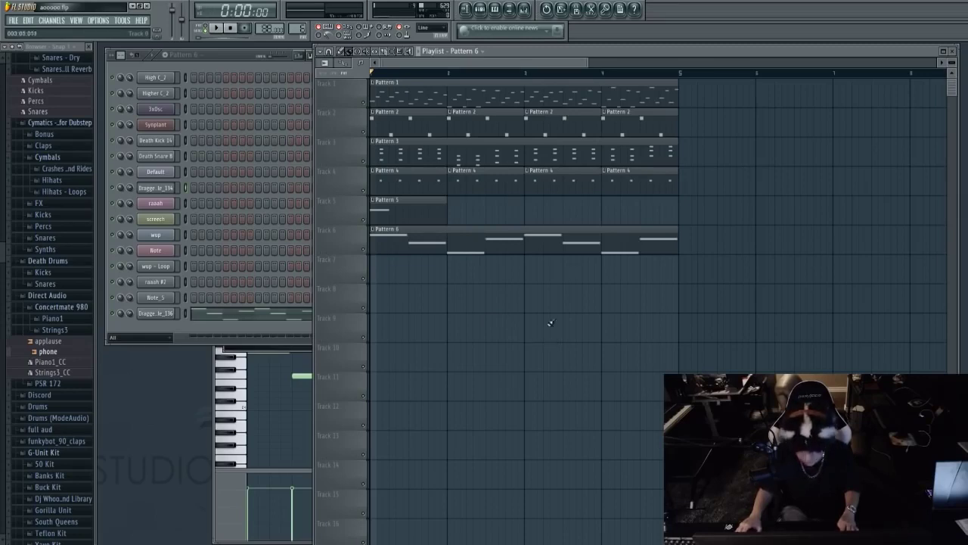
{"action": "key", "text": "space"}
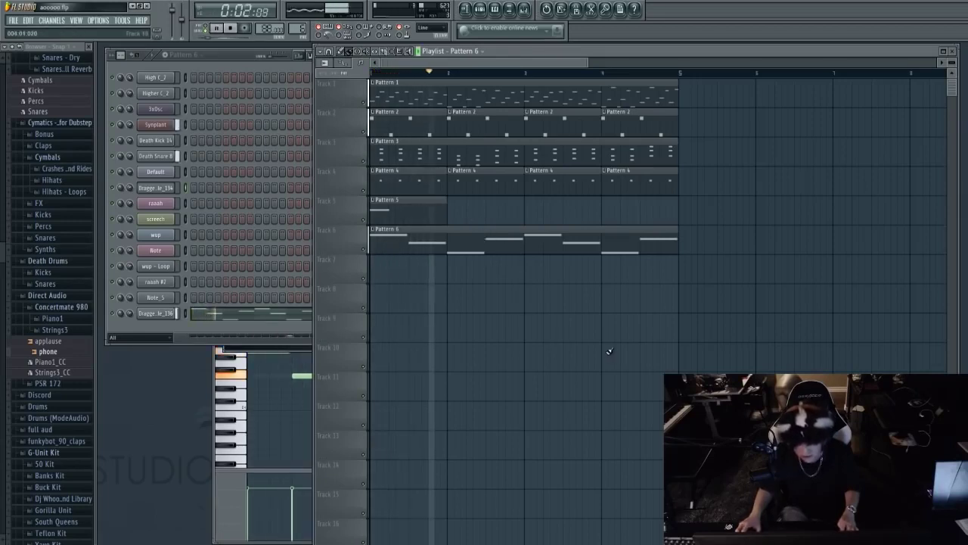
{"action": "key", "text": "space"}
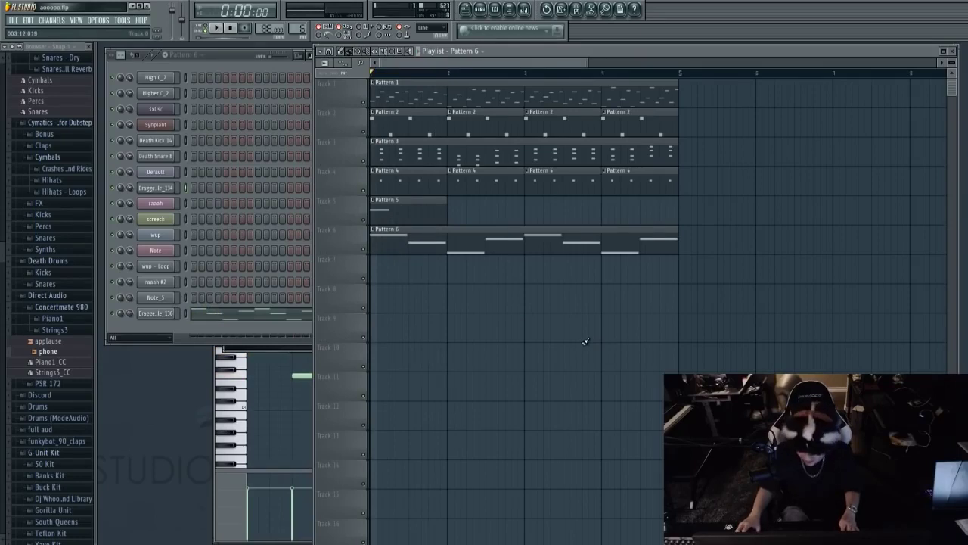
{"action": "key", "text": "space"}
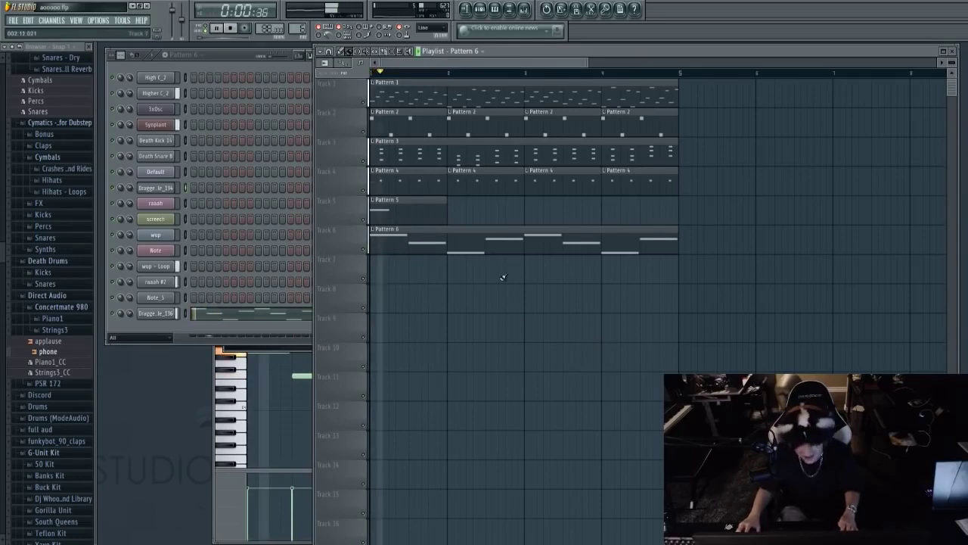
Try the second note of bar 2 in Pattern 6 an octave higher and on B, and return it to G.
{"action": "double_click", "coordinate": [492, 241]}
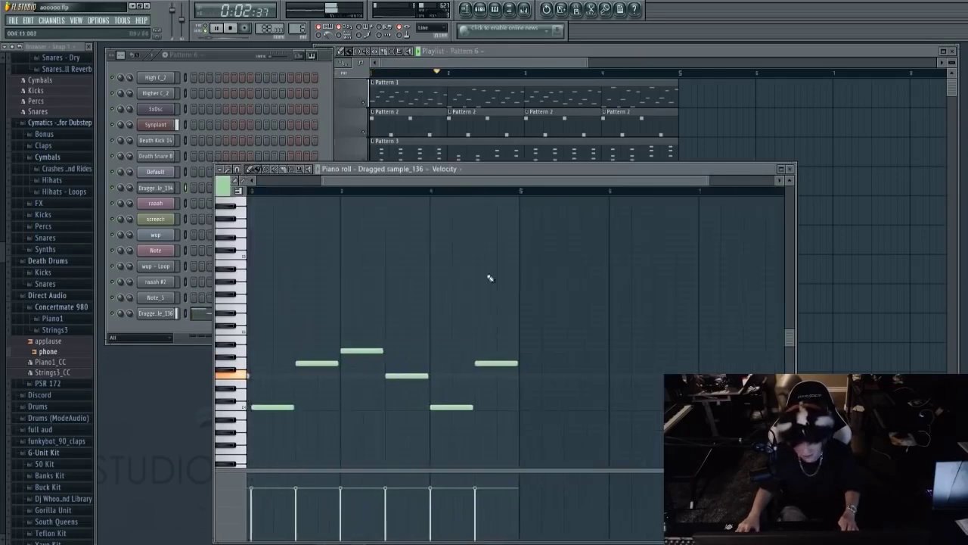
{"action": "scroll", "coordinate": [384, 198], "scroll_direction": "up", "scroll_amount": 1}
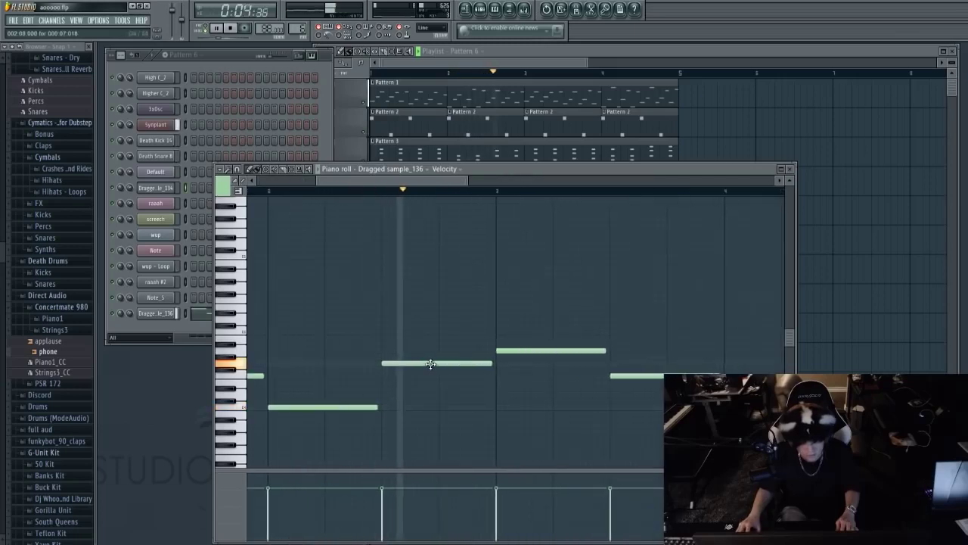
{"action": "left_click_drag", "start_coordinate": [428, 363], "coordinate": [431, 293]}
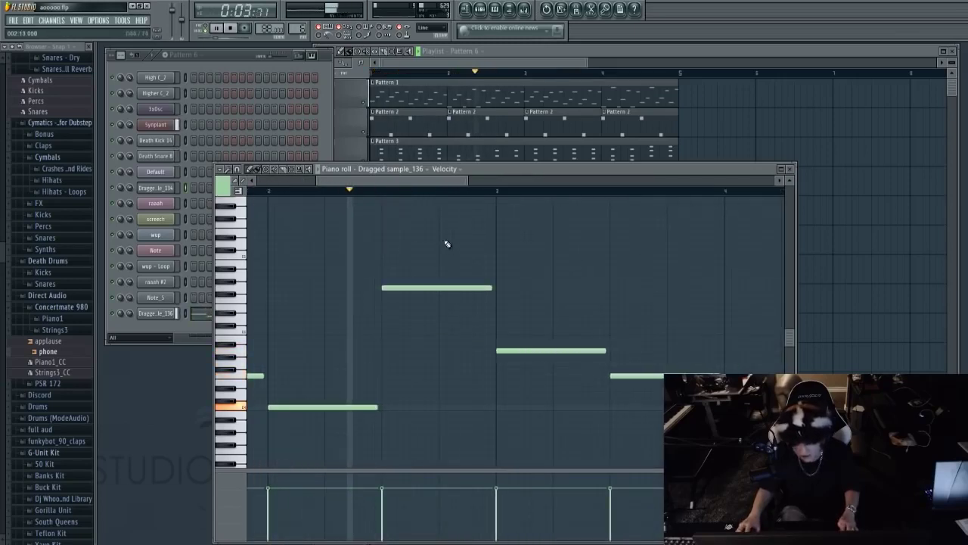
{"action": "key", "text": "space"}
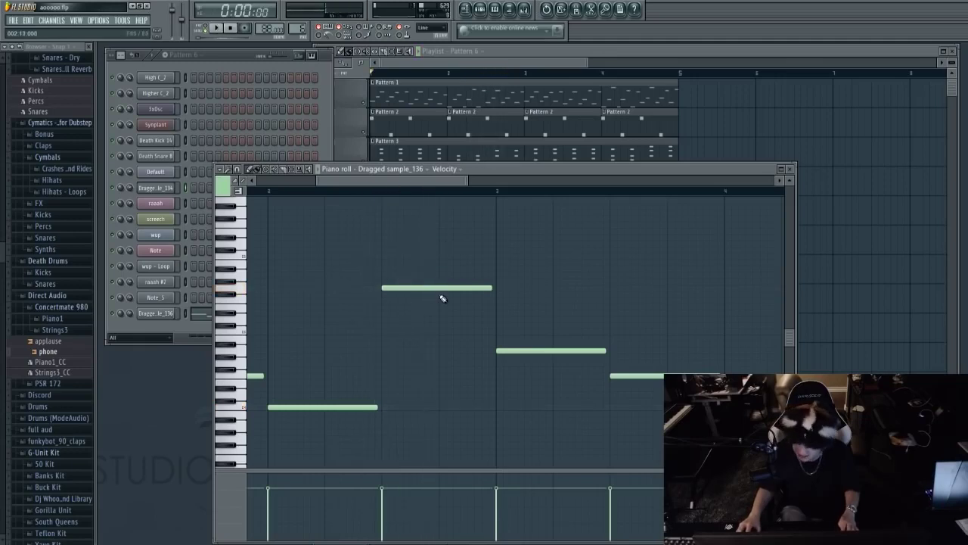
{"action": "left_click_drag", "start_coordinate": [433, 289], "coordinate": [434, 339]}
{"action": "key", "text": "space"}
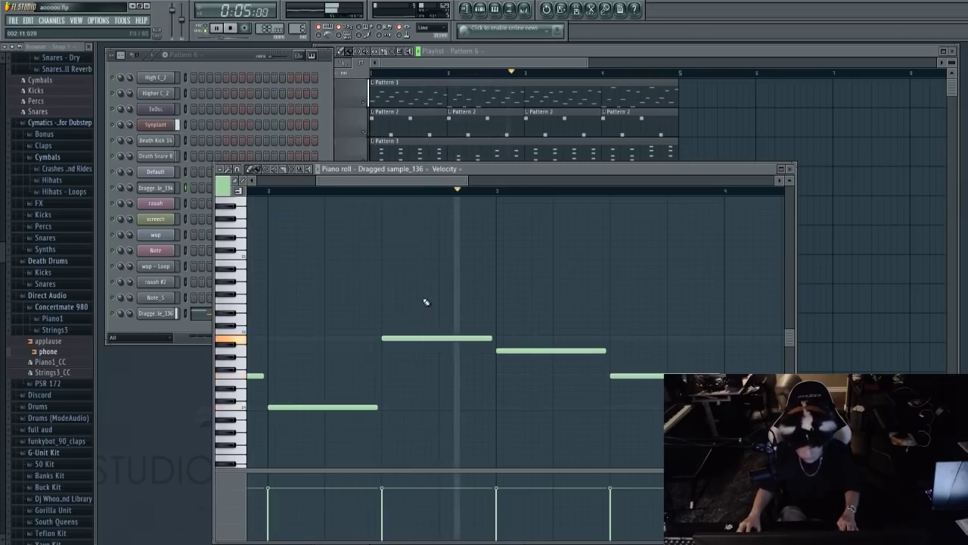
{"action": "key", "text": "space"}
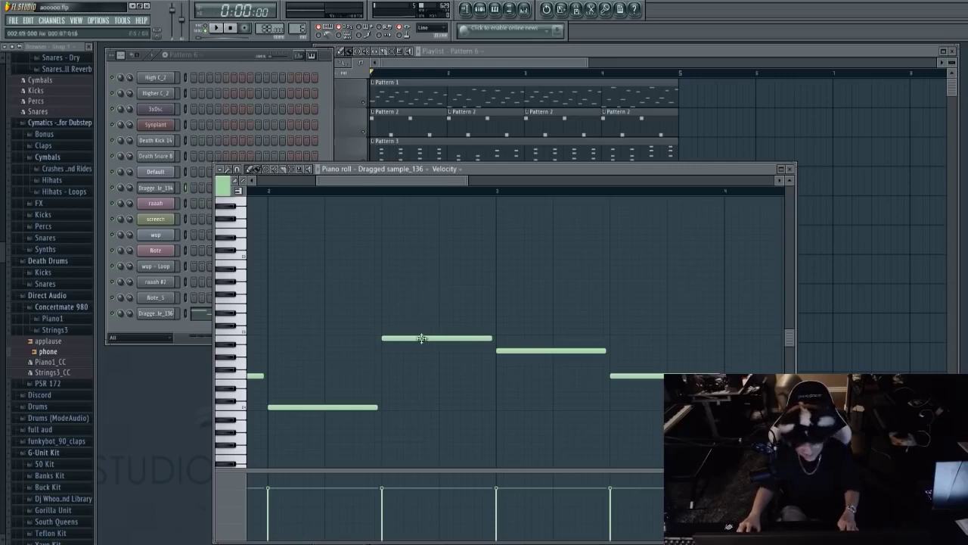
{"action": "left_click_drag", "start_coordinate": [423, 338], "coordinate": [421, 365]}
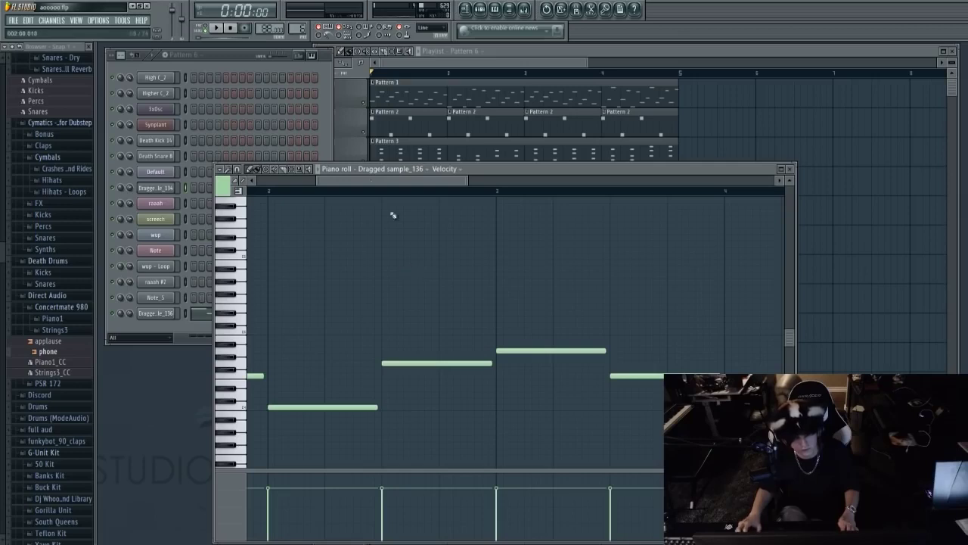
Play the song from the start, close the piano roll and save the project.
{"action": "scroll", "coordinate": [381, 183], "scroll_direction": "up", "scroll_amount": 3}
{"action": "key", "text": "space"}
{"action": "scroll", "coordinate": [498, 195], "scroll_direction": "down", "scroll_amount": 3}
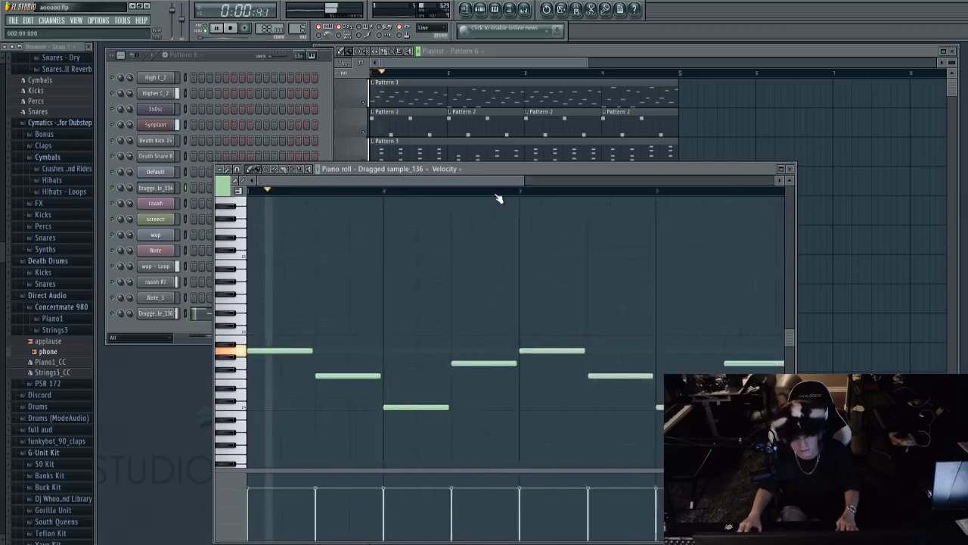
{"action": "left_click", "coordinate": [789, 169]}
{"action": "right_click", "coordinate": [805, 183]}
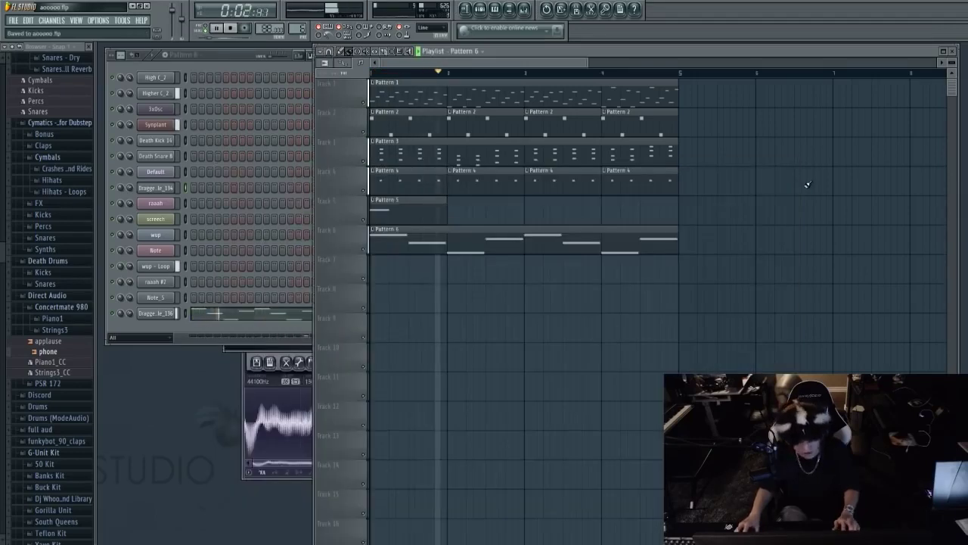
Replay the song and audition notes on the Dragged sample_134 channel over it.
{"action": "key", "text": "space"}
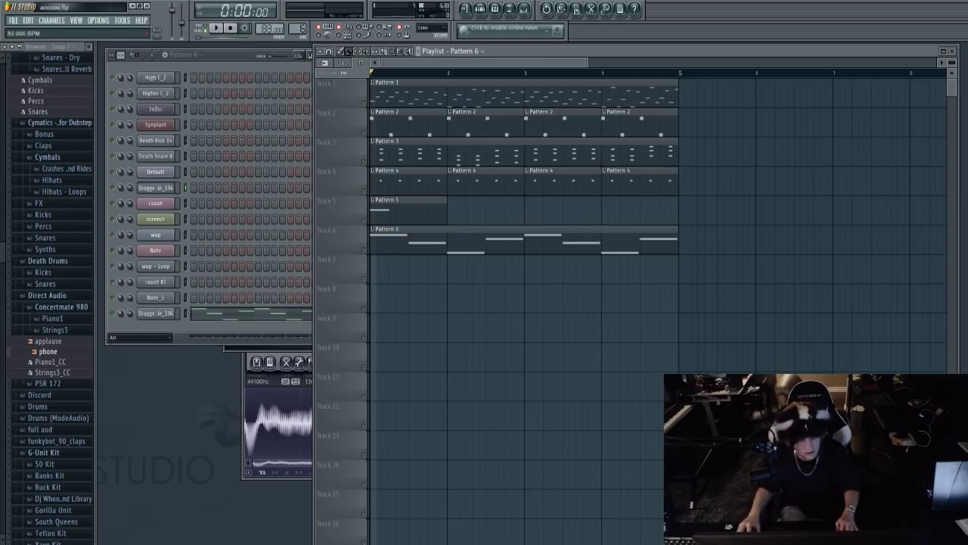
{"action": "key", "text": "space"}
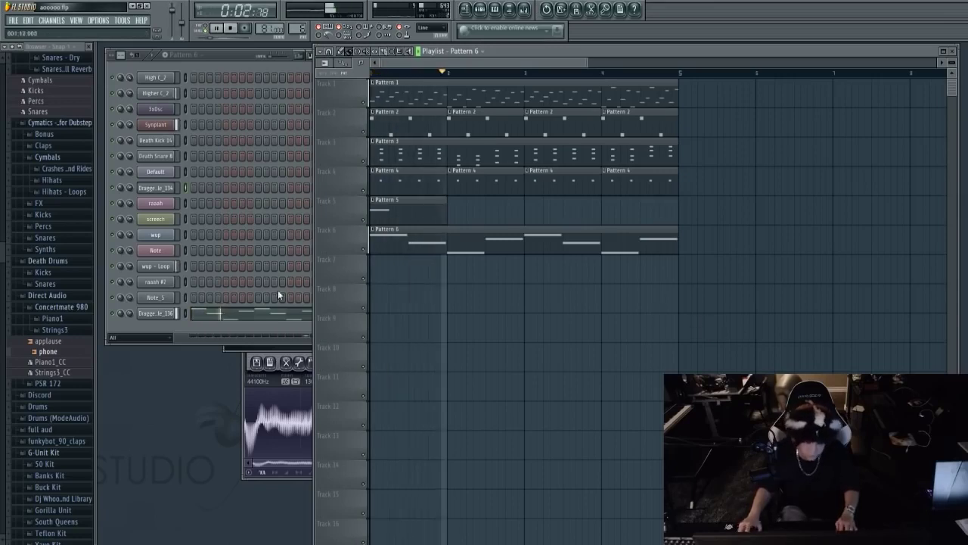
{"action": "left_click", "coordinate": [162, 189]}
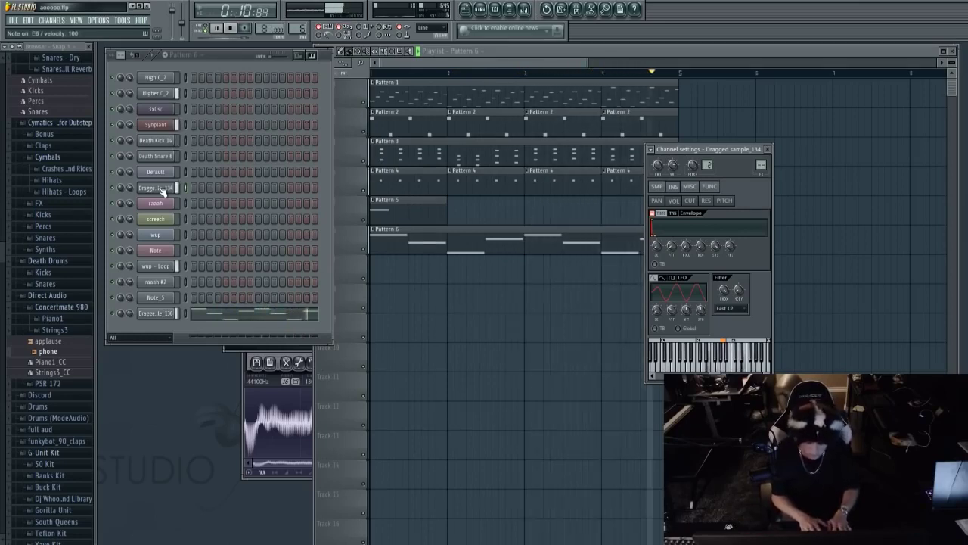
{"action": "key", "text": "space"}
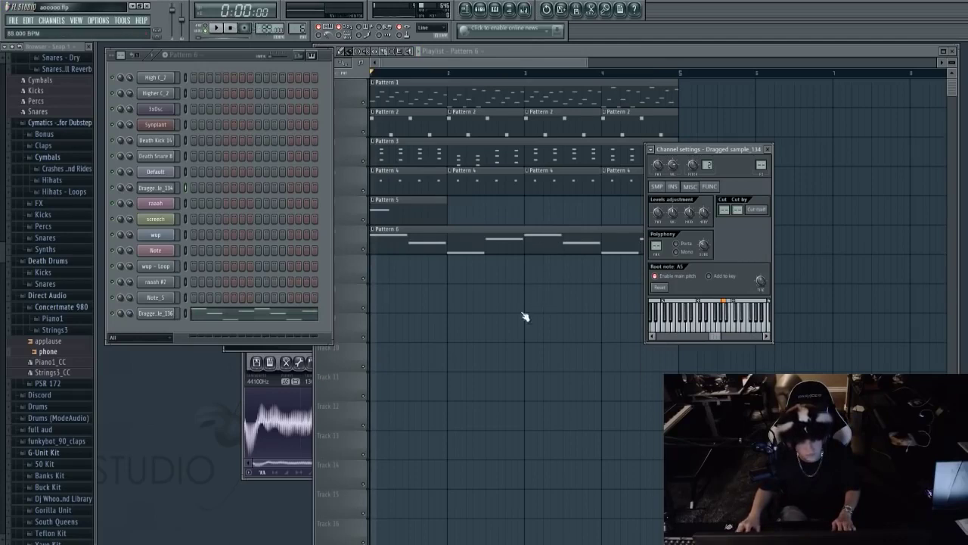
{"action": "left_click", "coordinate": [518, 393]}
{"action": "key", "text": "space"}
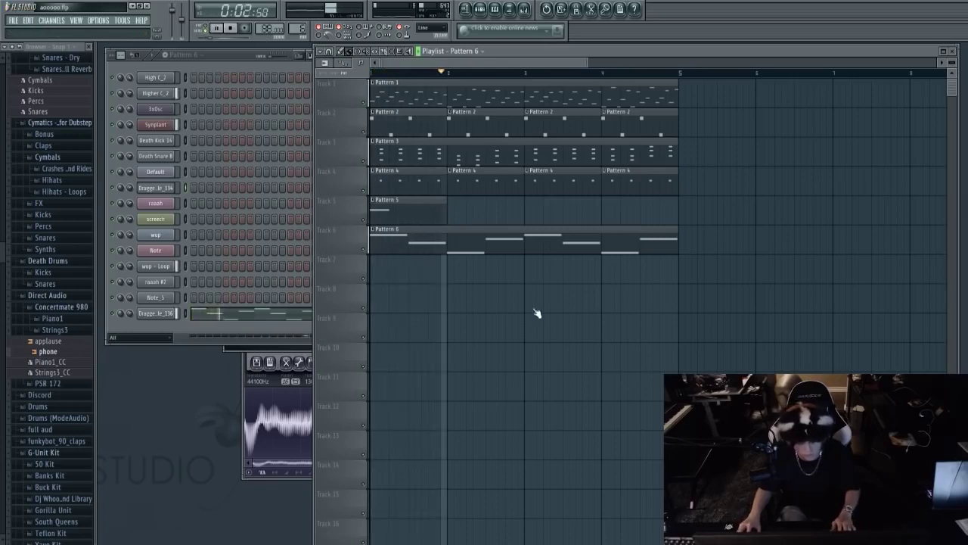
{"action": "key", "text": "space"}
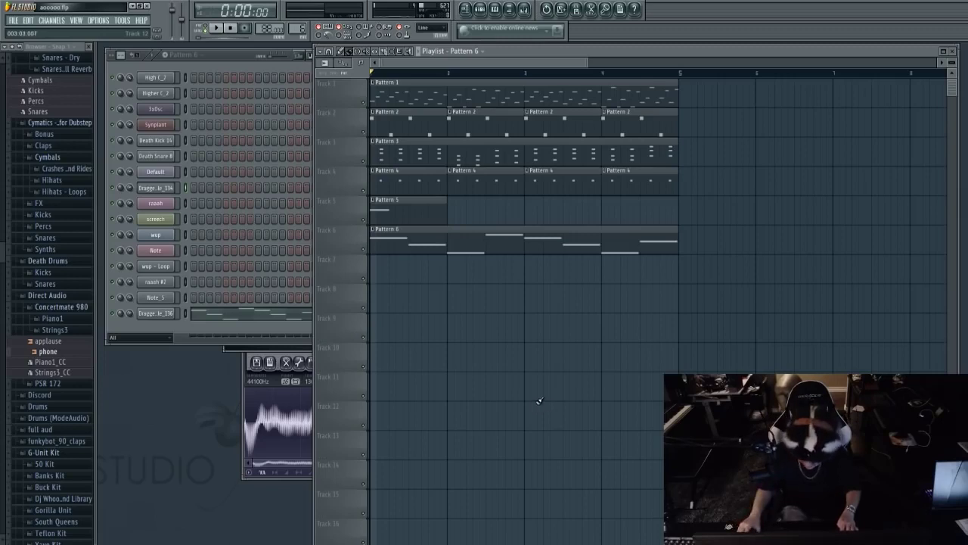
Lower the second half-bar note of bar 2 in Pattern 6 to G and play the phrase.
{"action": "double_click", "coordinate": [610, 246]}
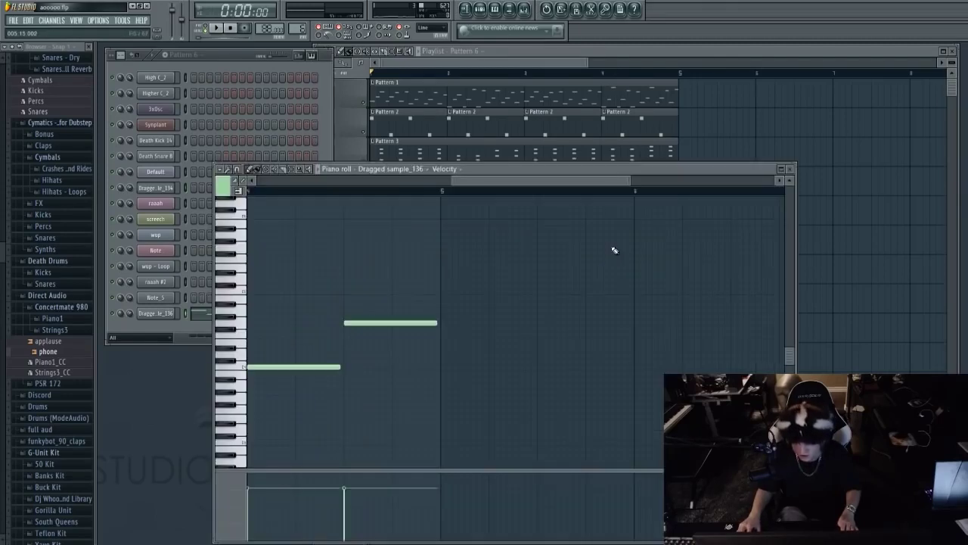
{"action": "left_click_drag", "start_coordinate": [559, 180], "coordinate": [391, 180]}
{"action": "scroll", "coordinate": [549, 189], "scroll_direction": "down", "scroll_amount": 5}
{"action": "key", "text": "space"}
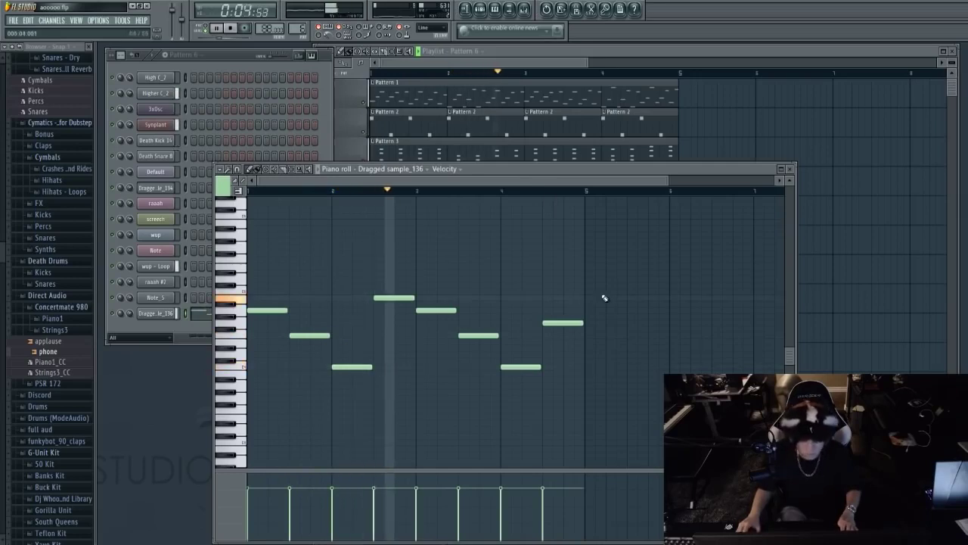
{"action": "key", "text": "space"}
{"action": "left_click_drag", "start_coordinate": [393, 298], "coordinate": [396, 326]}
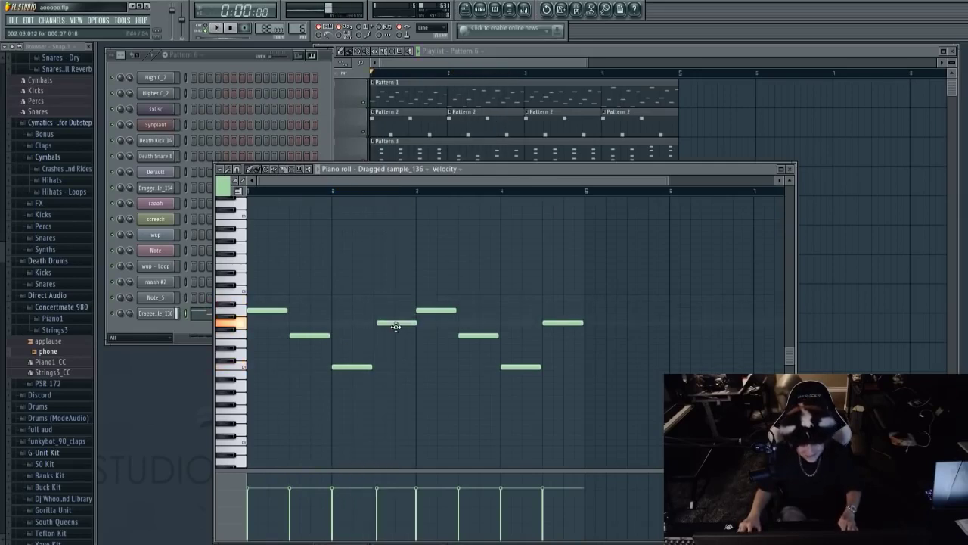
{"action": "key", "text": "space"}
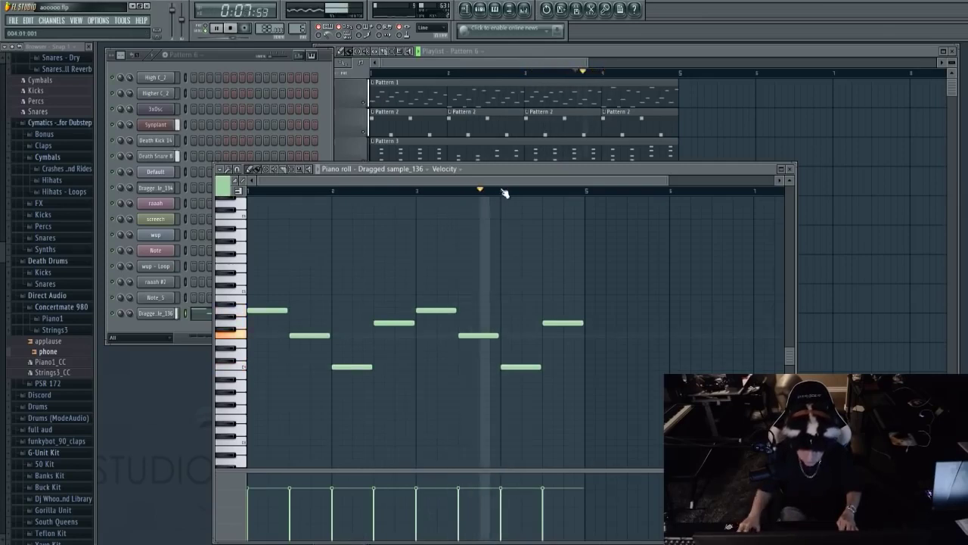
Raise the first note of bar 4 by one octave to the higher C and return to the playlist.
{"action": "scroll", "coordinate": [506, 190], "scroll_direction": "up", "scroll_amount": 3}
{"action": "left_click_drag", "start_coordinate": [550, 369], "coordinate": [550, 292]}
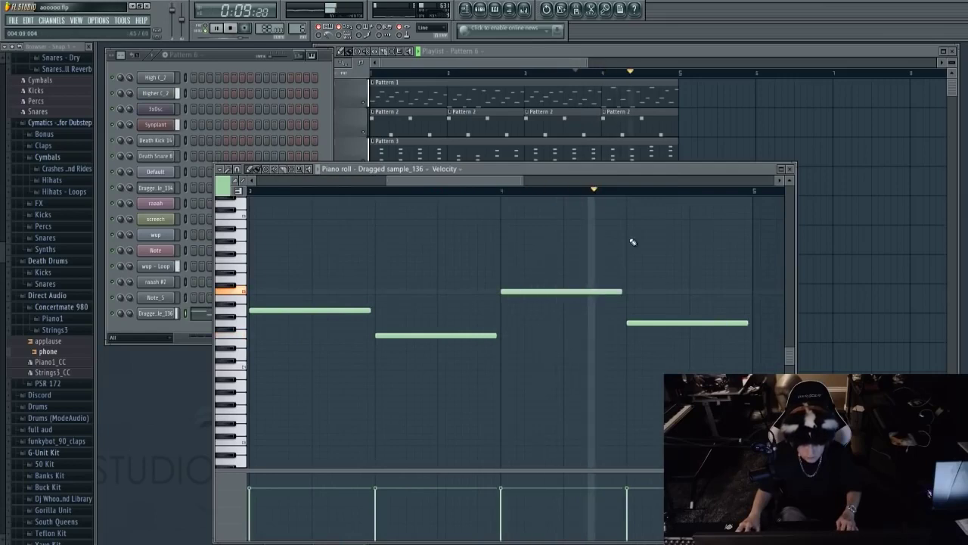
{"action": "scroll", "coordinate": [599, 200], "scroll_direction": "down", "scroll_amount": 4}
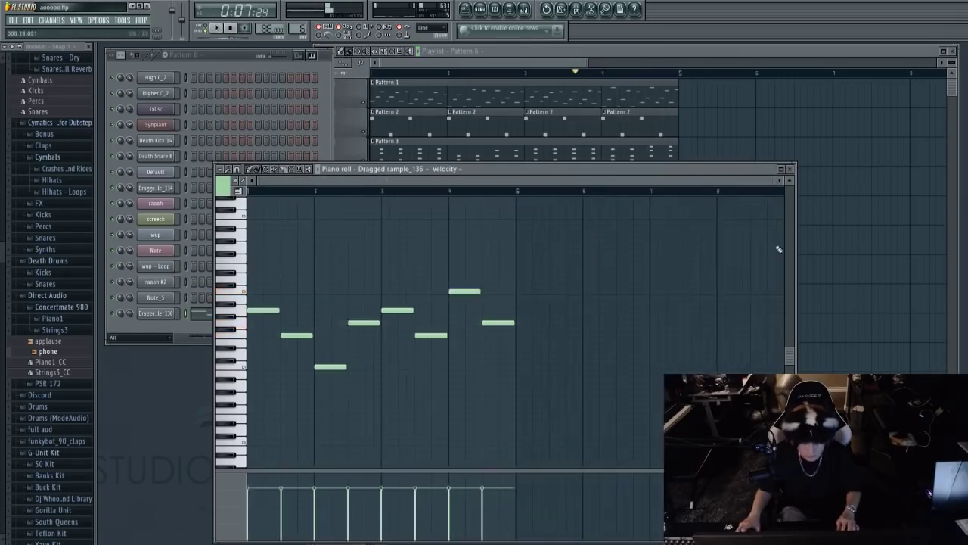
{"action": "left_click", "coordinate": [847, 241]}
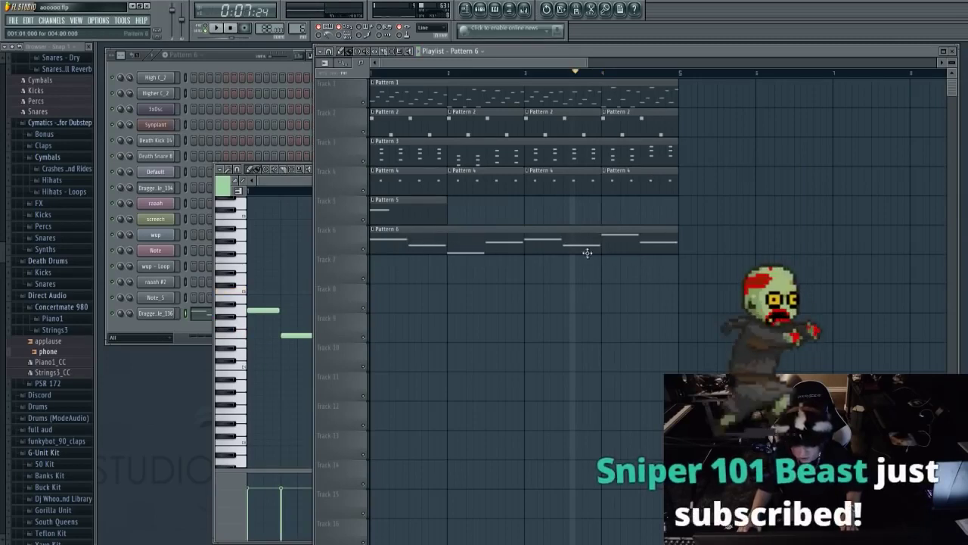
Reopen the Pattern 6 notes, play the end of the phrase to check the raised note, and close the piano roll.
{"action": "double_click", "coordinate": [650, 247]}
{"action": "key", "text": "space"}
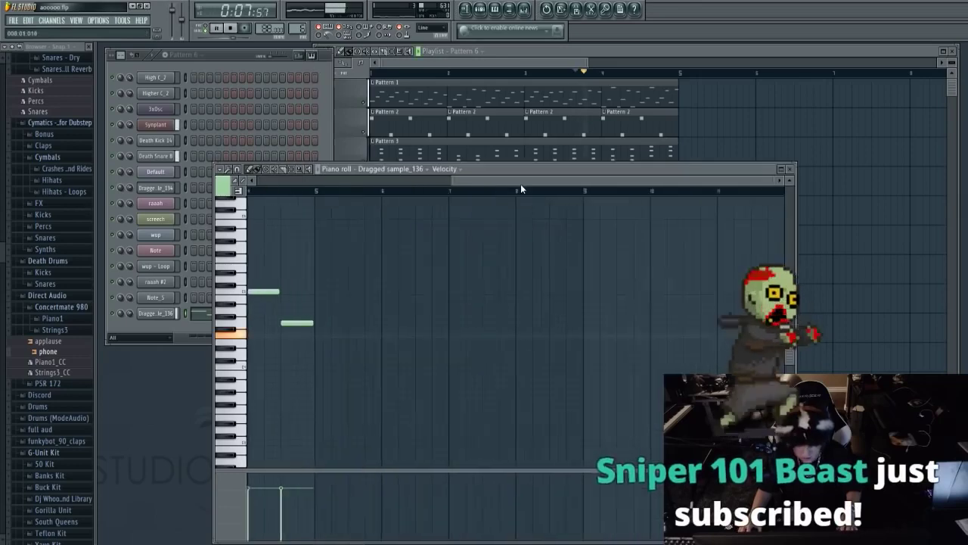
{"action": "scroll", "coordinate": [336, 193], "scroll_direction": "up", "scroll_amount": 3}
{"action": "scroll", "coordinate": [612, 277], "scroll_direction": "up", "scroll_amount": 1}
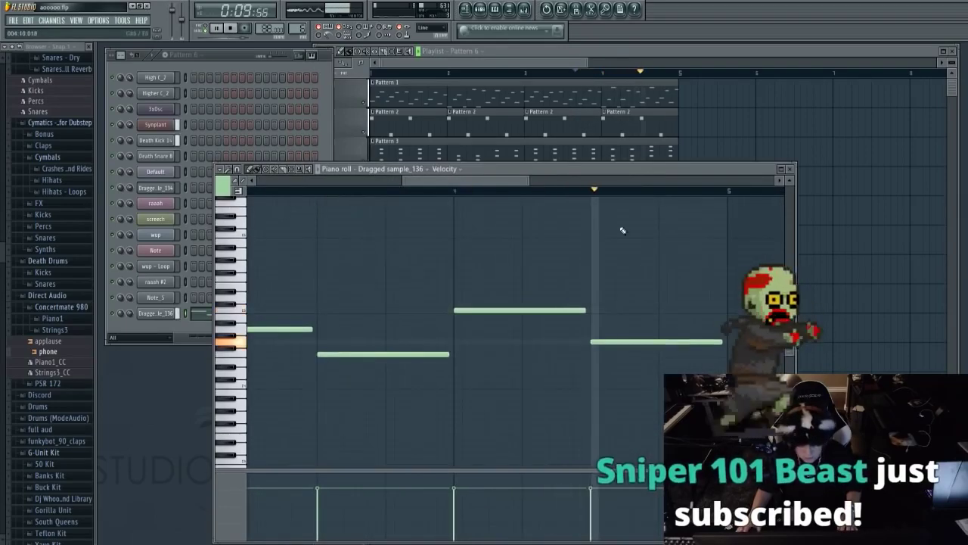
{"action": "scroll", "coordinate": [603, 200], "scroll_direction": "down", "scroll_amount": 5}
{"action": "left_click", "coordinate": [789, 167]}
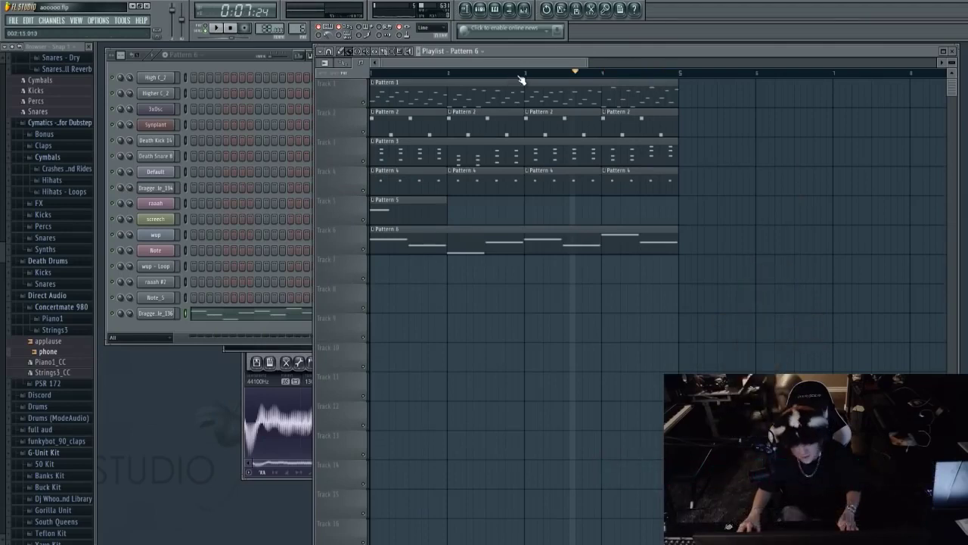
Preview the applause sample in the browser and play the song from the start.
{"action": "key", "text": "space"}
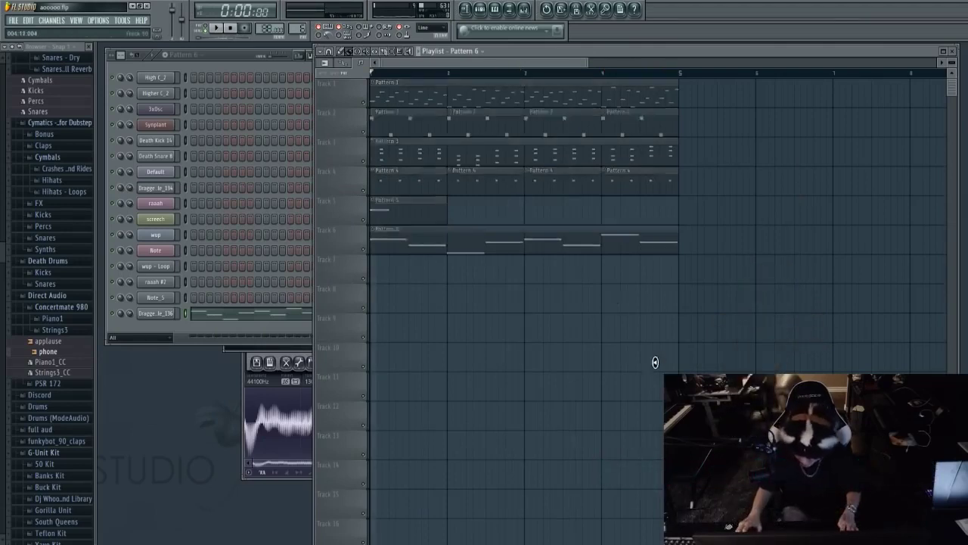
{"action": "left_click", "coordinate": [62, 342]}
{"action": "key", "text": "space"}
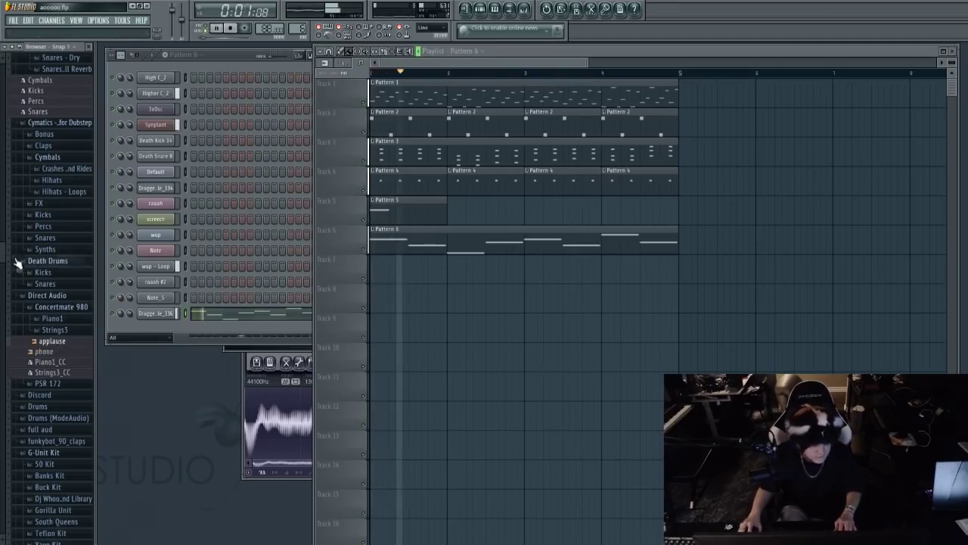
{"action": "scroll", "coordinate": [17, 263], "scroll_direction": "down", "scroll_amount": 3}
{"action": "key", "text": "space"}
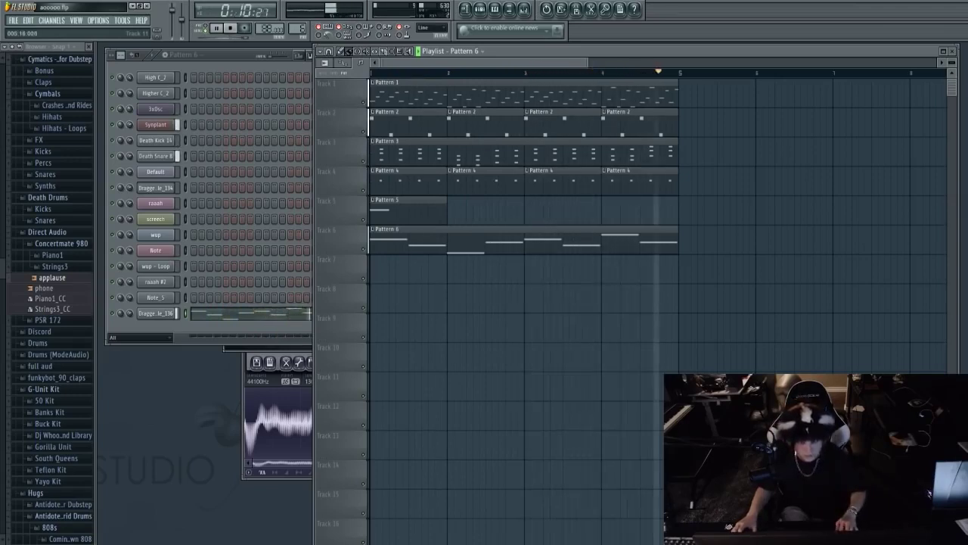
{"action": "key", "text": "space"}
Stop the song and look through the browser's sample and drum kit folders for further sounds.
{"action": "left_click", "coordinate": [67, 265]}
{"action": "scroll", "coordinate": [53, 182], "scroll_direction": "up", "scroll_amount": 4}
{"action": "left_click", "coordinate": [59, 218]}
{"action": "scroll", "coordinate": [60, 141], "scroll_direction": "up", "scroll_amount": 3}
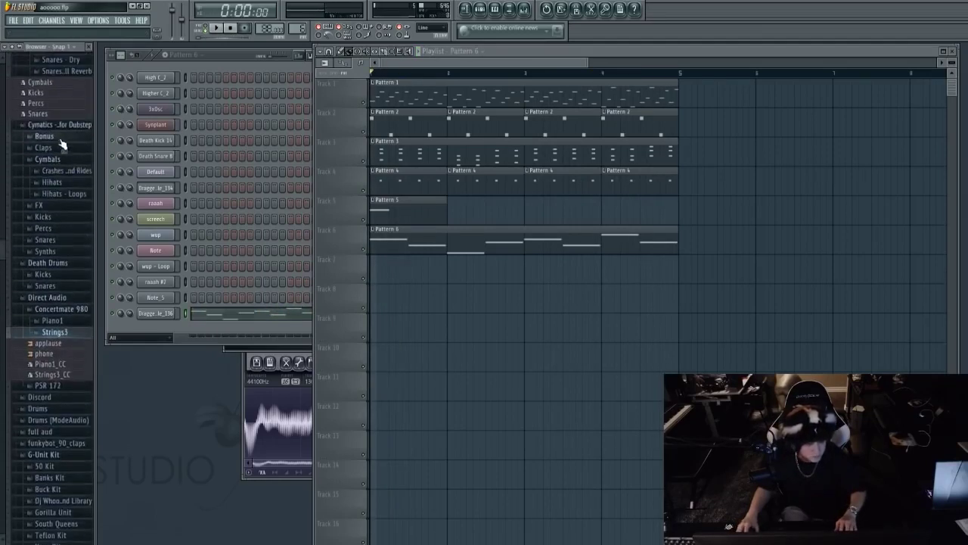
{"action": "scroll", "coordinate": [64, 148], "scroll_direction": "up", "scroll_amount": 1}
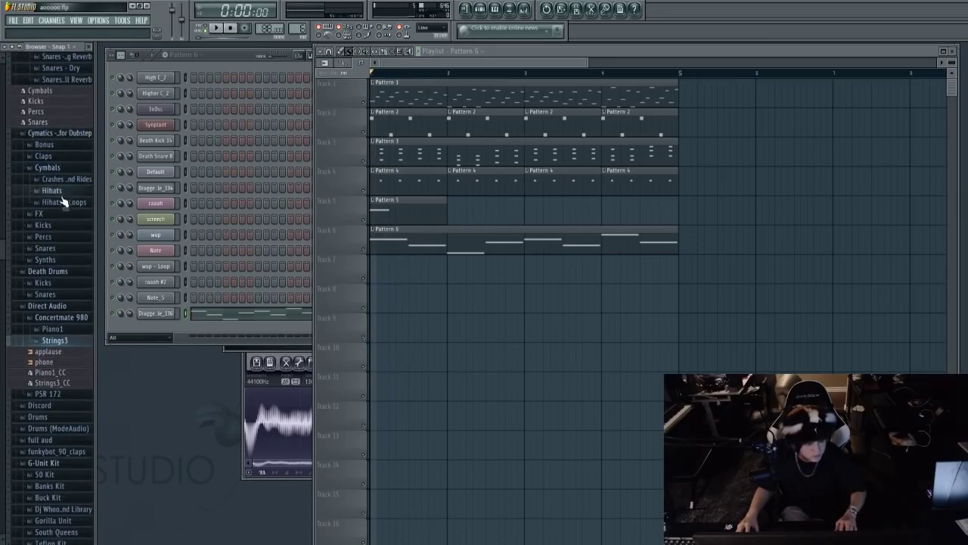
{"action": "scroll", "coordinate": [65, 213], "scroll_direction": "down", "scroll_amount": 6}
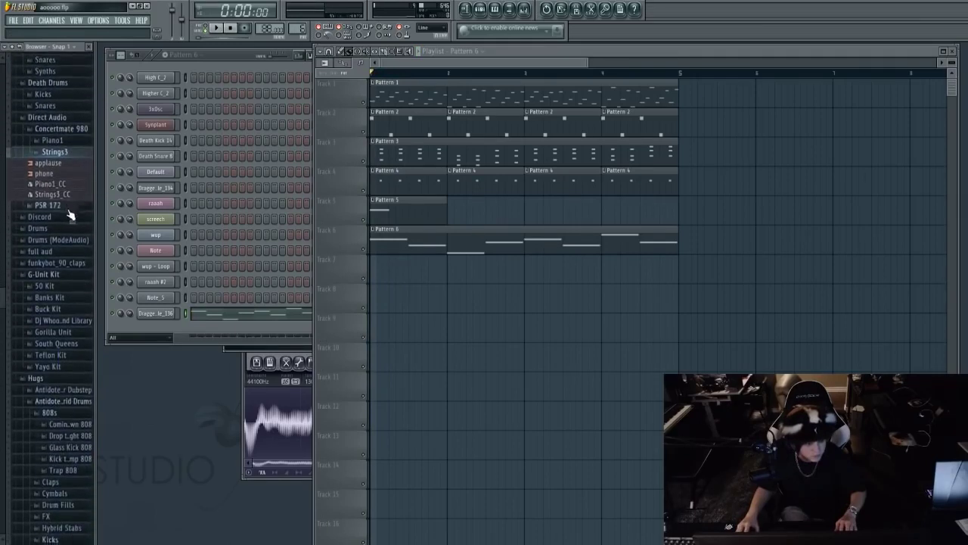
{"action": "scroll", "coordinate": [68, 216], "scroll_direction": "down", "scroll_amount": 8}
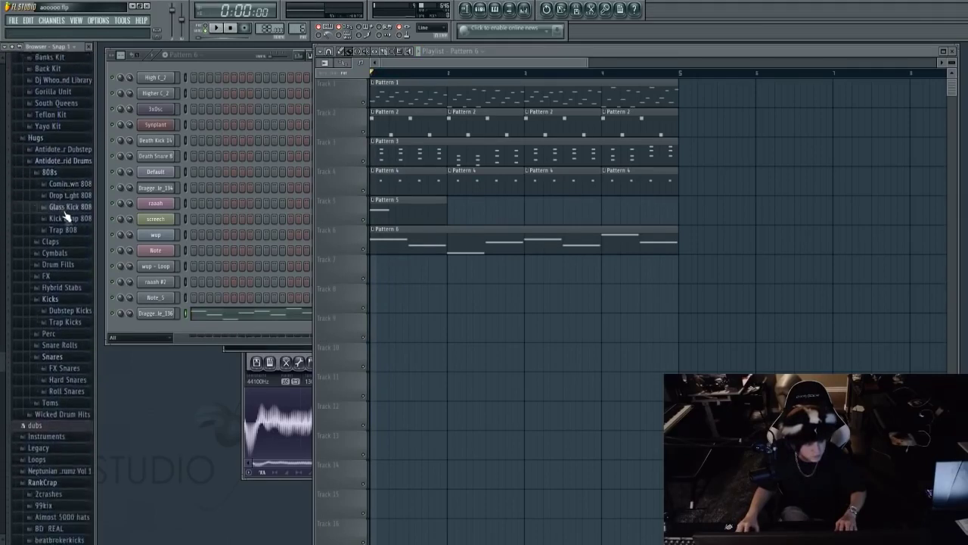
{"action": "scroll", "coordinate": [68, 227], "scroll_direction": "down", "scroll_amount": 1}
Open the Cymbals folder of the Antidote hybrid drums, preview Antidote Hihat 3, and close the folder.
{"action": "left_click", "coordinate": [72, 242]}
{"action": "scroll", "coordinate": [75, 238], "scroll_direction": "down", "scroll_amount": 3}
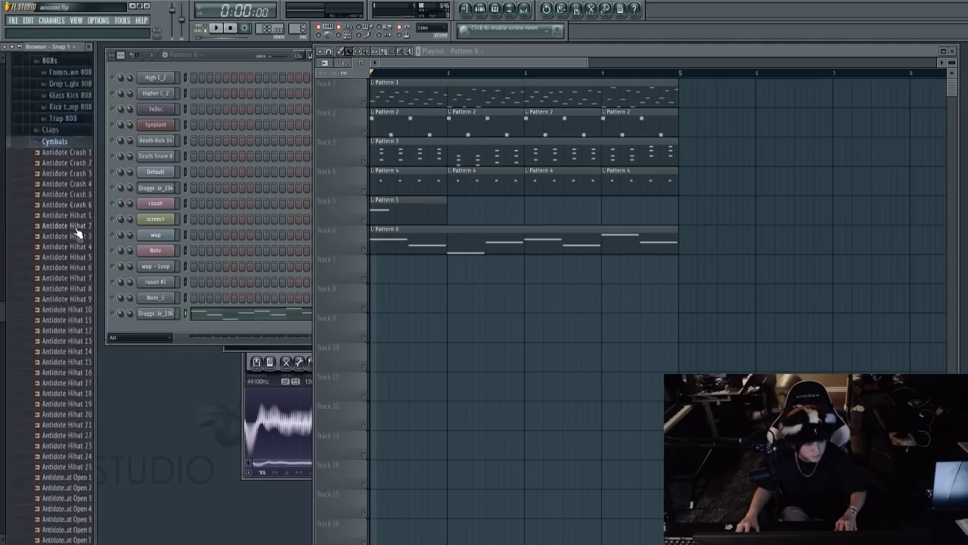
{"action": "scroll", "coordinate": [72, 219], "scroll_direction": "up", "scroll_amount": 1}
{"action": "left_click", "coordinate": [64, 277]}
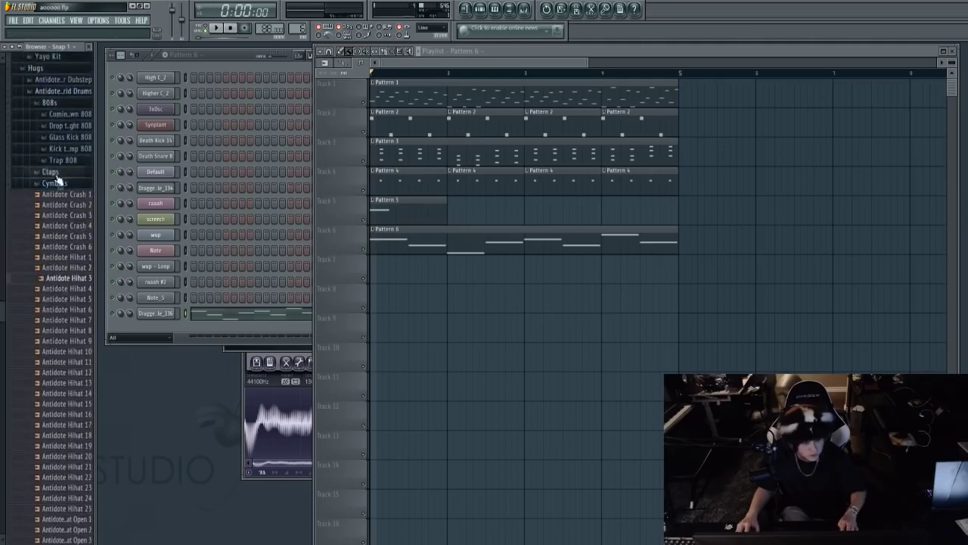
{"action": "scroll", "coordinate": [73, 241], "scroll_direction": "down", "scroll_amount": 4}
{"action": "scroll", "coordinate": [66, 290], "scroll_direction": "up", "scroll_amount": 4}
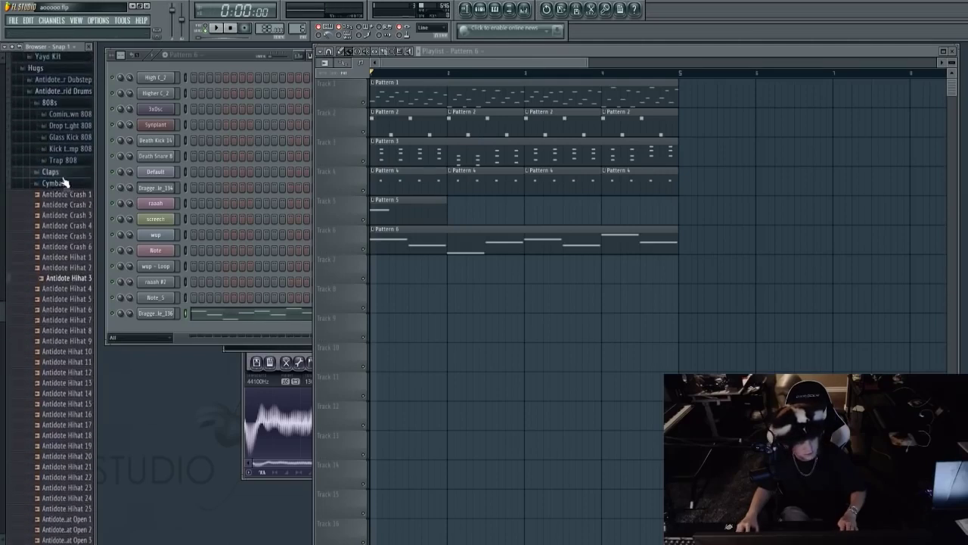
{"action": "left_click", "coordinate": [62, 183]}
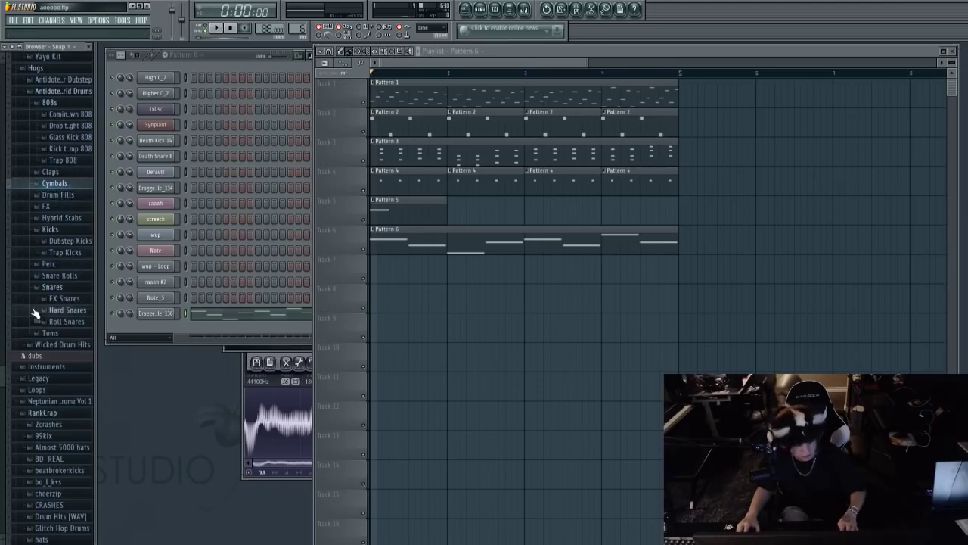
Open the house hi-hat folder within Almost 5000 hats in RankCrap and preview HIHAT_0027.
{"action": "scroll", "coordinate": [70, 215], "scroll_direction": "down", "scroll_amount": 1}
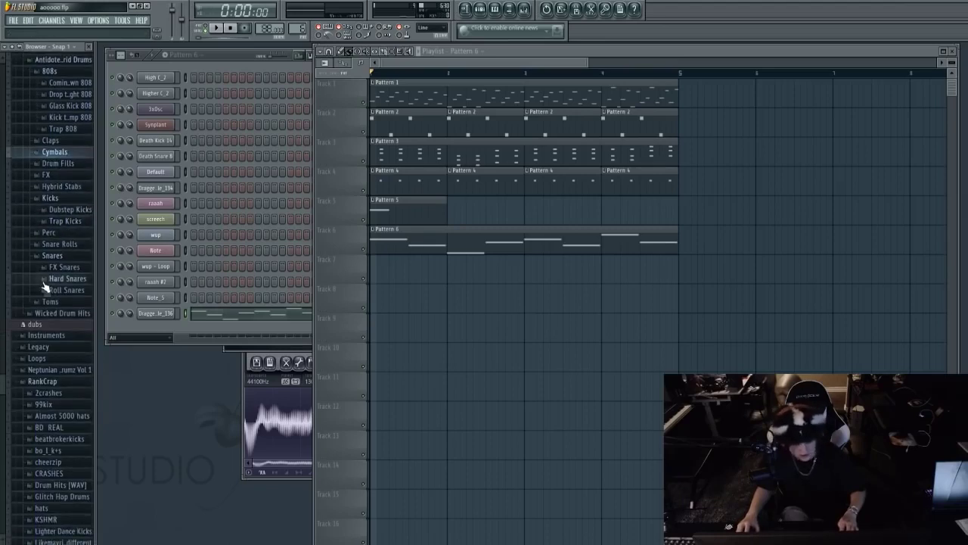
{"action": "scroll", "coordinate": [68, 288], "scroll_direction": "down", "scroll_amount": 3}
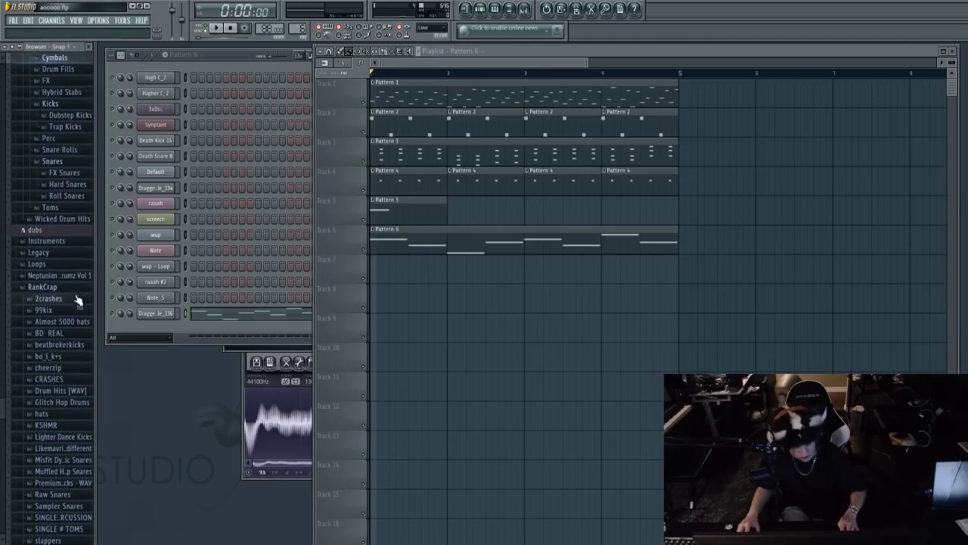
{"action": "scroll", "coordinate": [74, 276], "scroll_direction": "down", "scroll_amount": 1}
{"action": "left_click", "coordinate": [64, 291]}
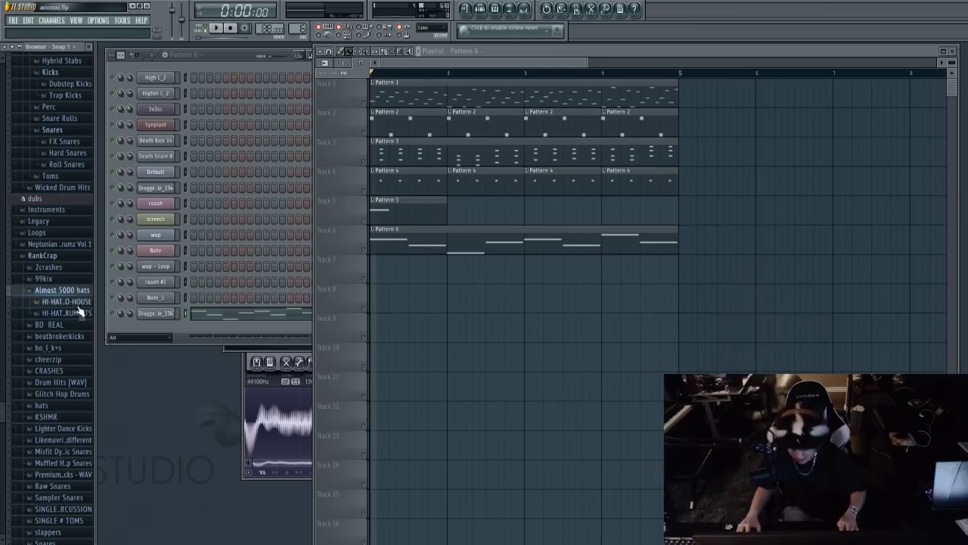
{"action": "left_click", "coordinate": [78, 306]}
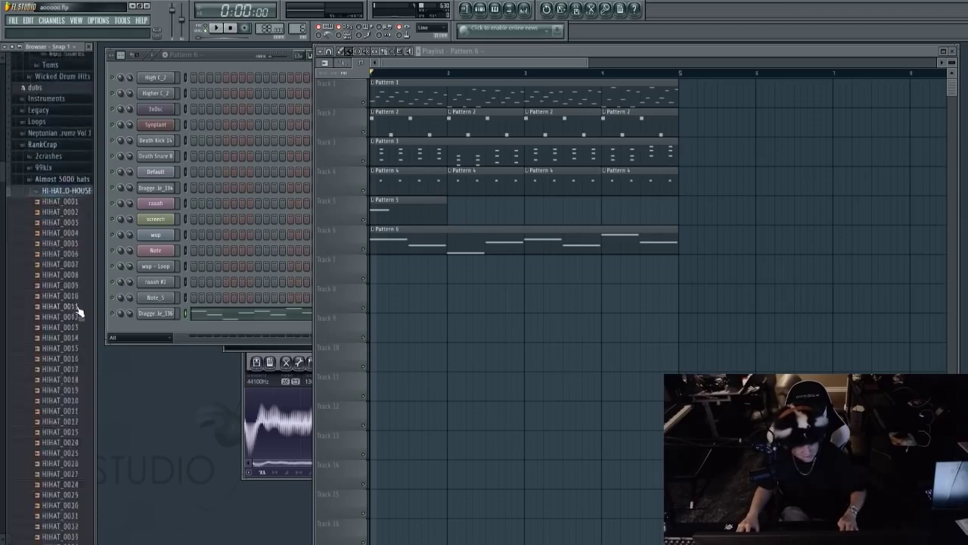
{"action": "left_click", "coordinate": [74, 346]}
Close the house hi-hat folder, open the drum kits hi-hat folder, and preview HIHAT_0539 and HIHAT_0554.
{"action": "scroll", "coordinate": [73, 272], "scroll_direction": "up", "scroll_amount": 2}
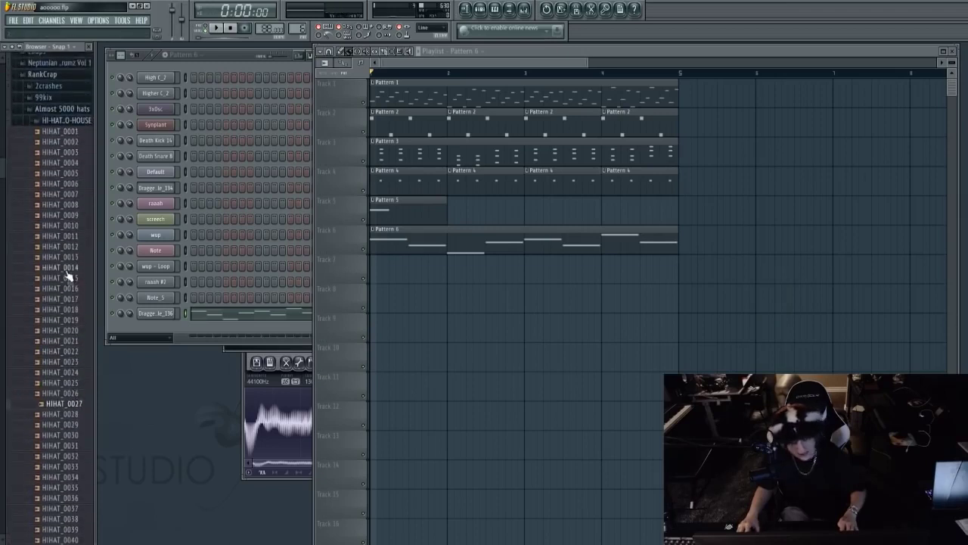
{"action": "scroll", "coordinate": [43, 210], "scroll_direction": "up", "scroll_amount": 2}
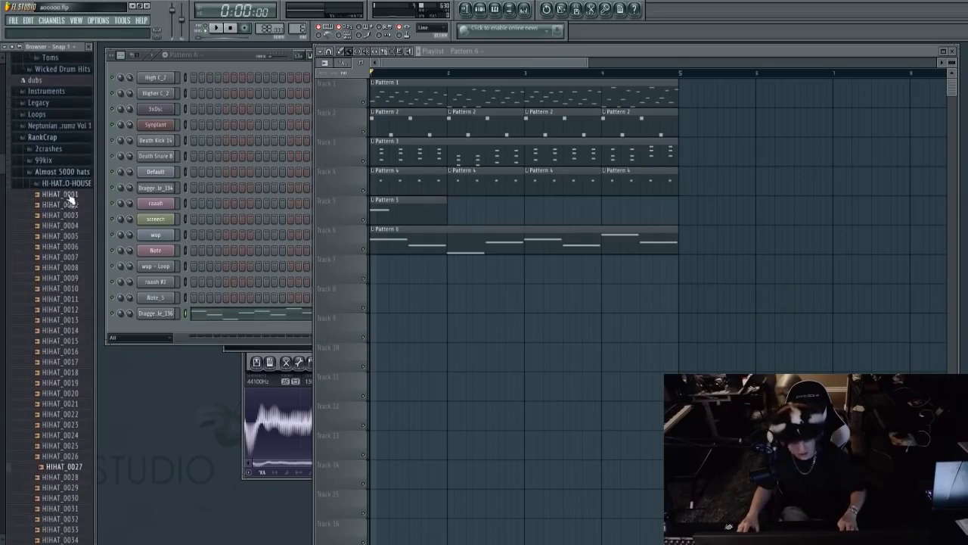
{"action": "left_click", "coordinate": [76, 191]}
{"action": "left_click", "coordinate": [71, 195]}
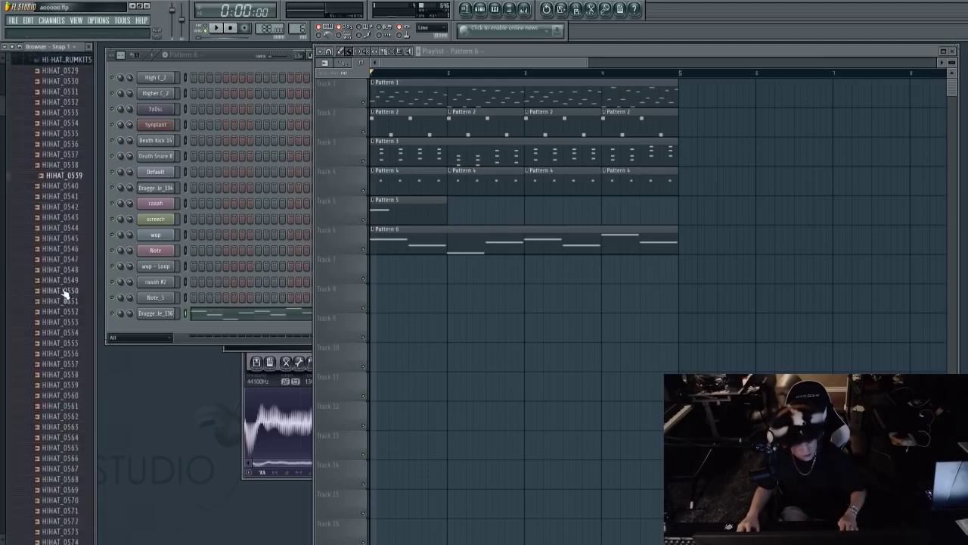
{"action": "scroll", "coordinate": [65, 287], "scroll_direction": "down", "scroll_amount": 15}
{"action": "left_click", "coordinate": [67, 330]}
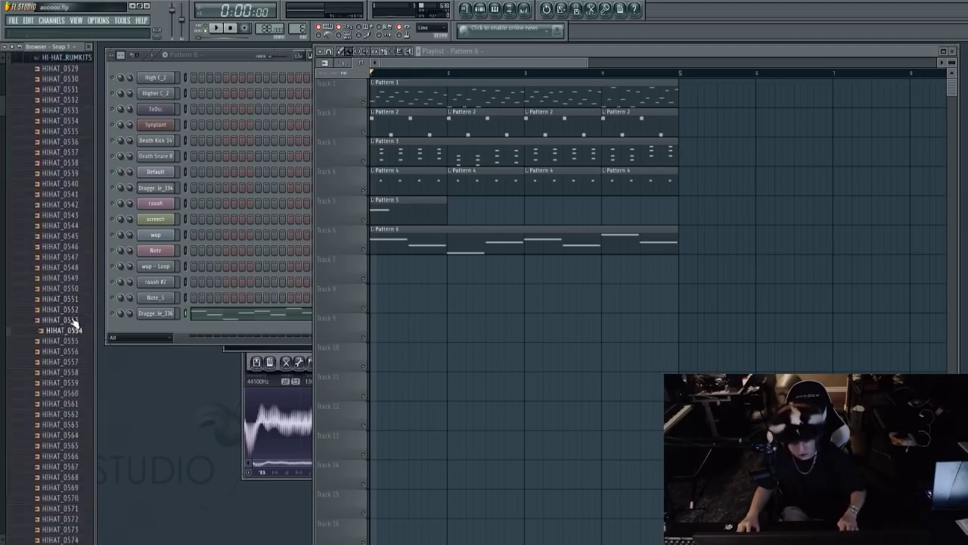
Audition the following hi-hat samples one after another through HIHAT_0560 up to HIHAT_0570.
{"action": "key", "text": "Down"}
{"action": "key", "text": "Down"}
{"action": "key", "text": "Down"}
{"action": "key", "text": "Down"}
{"action": "key", "text": "Down"}
{"action": "key", "text": "Down"}
{"action": "key", "text": "Down"}
{"action": "key", "text": "Down"}
{"action": "key", "text": "Down"}
{"action": "key", "text": "Down"}
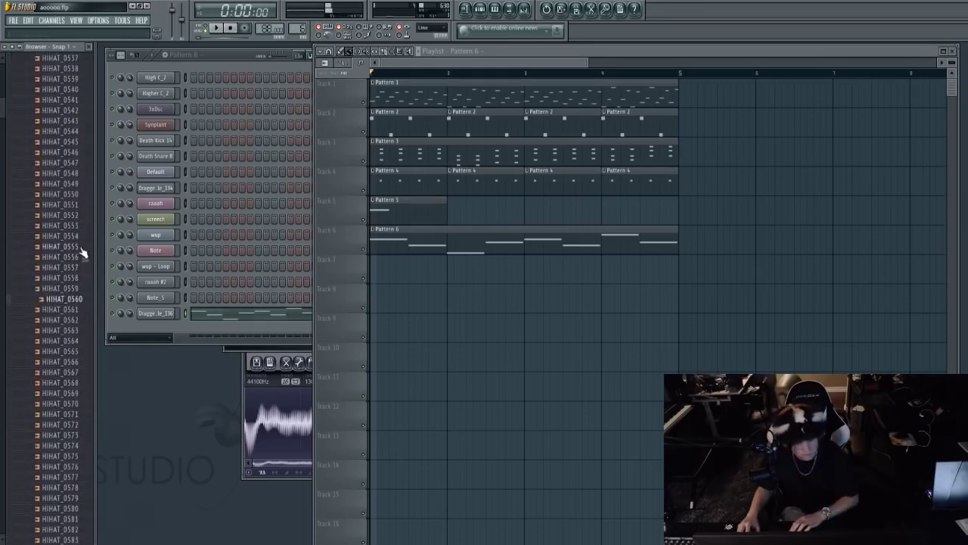
{"action": "scroll", "coordinate": [75, 246], "scroll_direction": "down", "scroll_amount": 7}
{"action": "key", "text": "Down"}
{"action": "key", "text": "Down"}
{"action": "key", "text": "Down"}
{"action": "key", "text": "Down"}
{"action": "key", "text": "Down"}
{"action": "key", "text": "Down"}
{"action": "key", "text": "Down"}
{"action": "key", "text": "Down"}
{"action": "key", "text": "Down"}
{"action": "key", "text": "Down"}
{"action": "key", "text": "Down"}
{"action": "key", "text": "Down"}
{"action": "key", "text": "Down"}
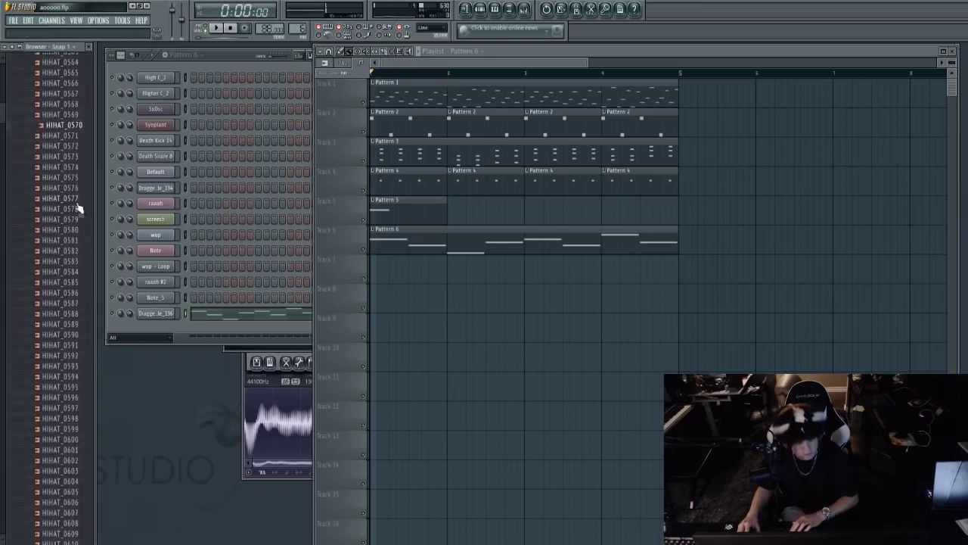
Continue auditioning hi-hats further down the list, including HIHAT_0589, HIHAT_0600, HIHAT_0602 and HIHAT_0606.
{"action": "scroll", "coordinate": [78, 202], "scroll_direction": "down", "scroll_amount": 3}
{"action": "left_click", "coordinate": [79, 200]}
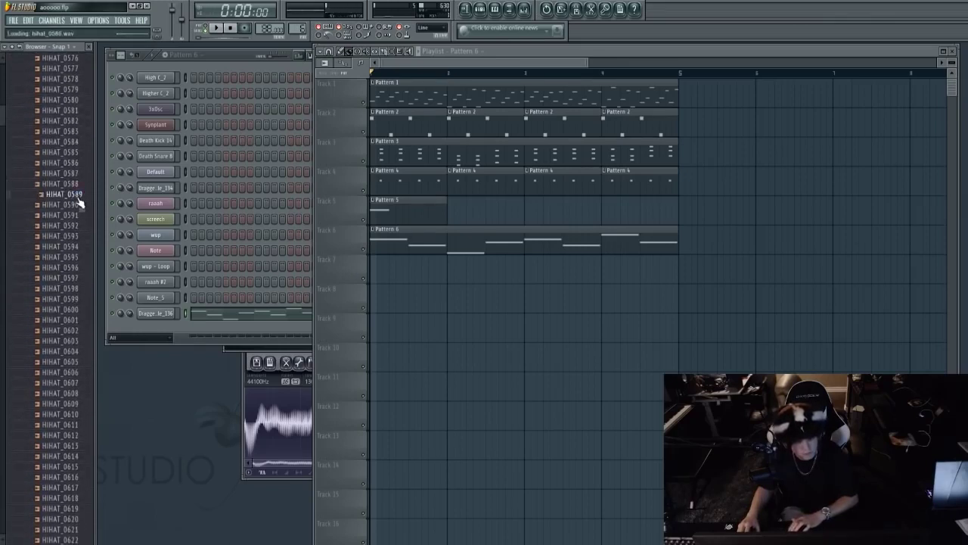
{"action": "scroll", "coordinate": [79, 199], "scroll_direction": "down", "scroll_amount": 1}
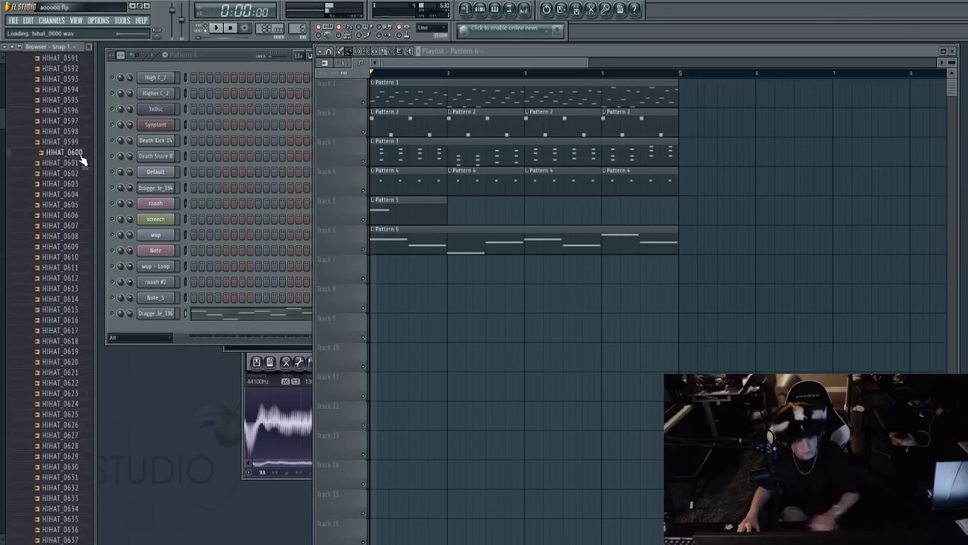
{"action": "scroll", "coordinate": [78, 168], "scroll_direction": "down", "scroll_amount": 1}
{"action": "left_click", "coordinate": [78, 168]}
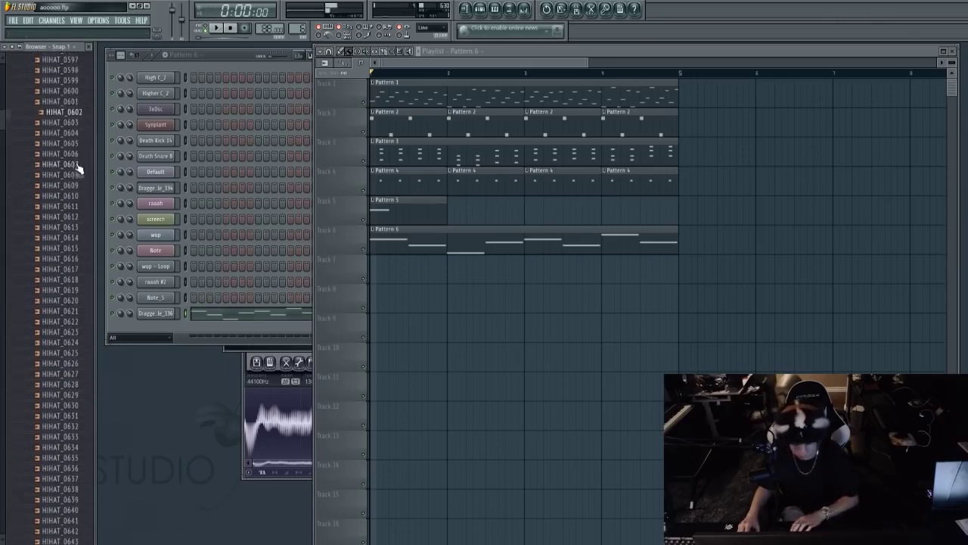
{"action": "scroll", "coordinate": [79, 168], "scroll_direction": "down", "scroll_amount": 1}
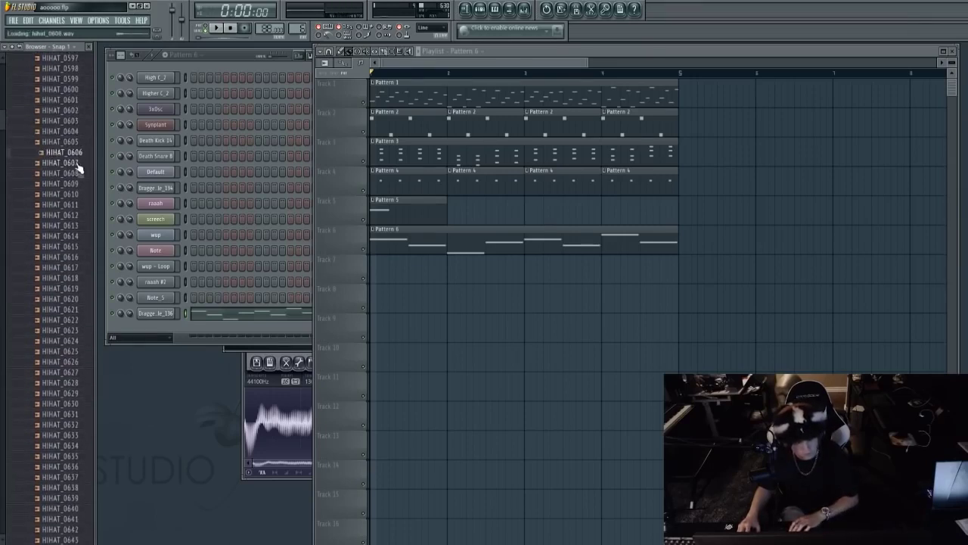
Preview HIHAT_0606, play the song briefly for comparison, and return to HIHAT_0605.
{"action": "left_click", "coordinate": [81, 157]}
{"action": "key", "text": "space"}
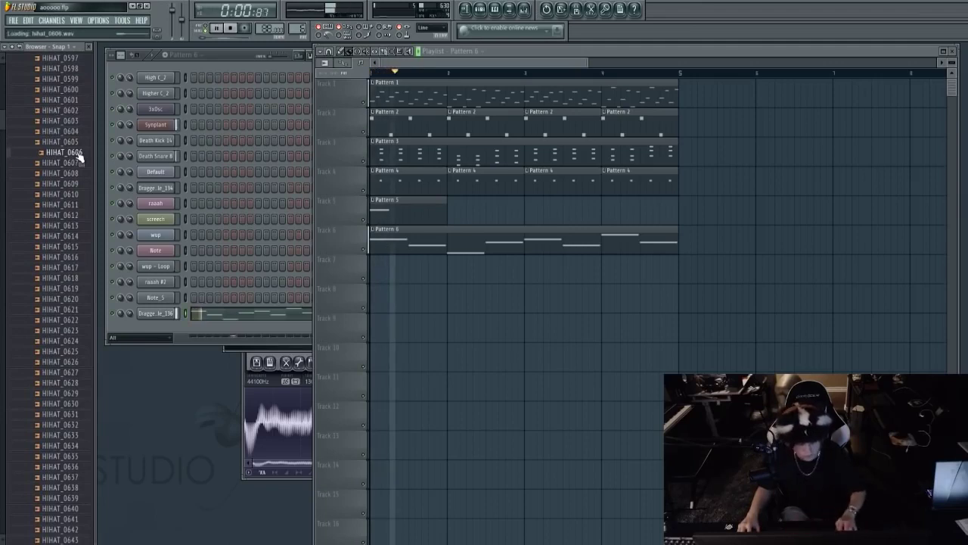
{"action": "key", "text": "space"}
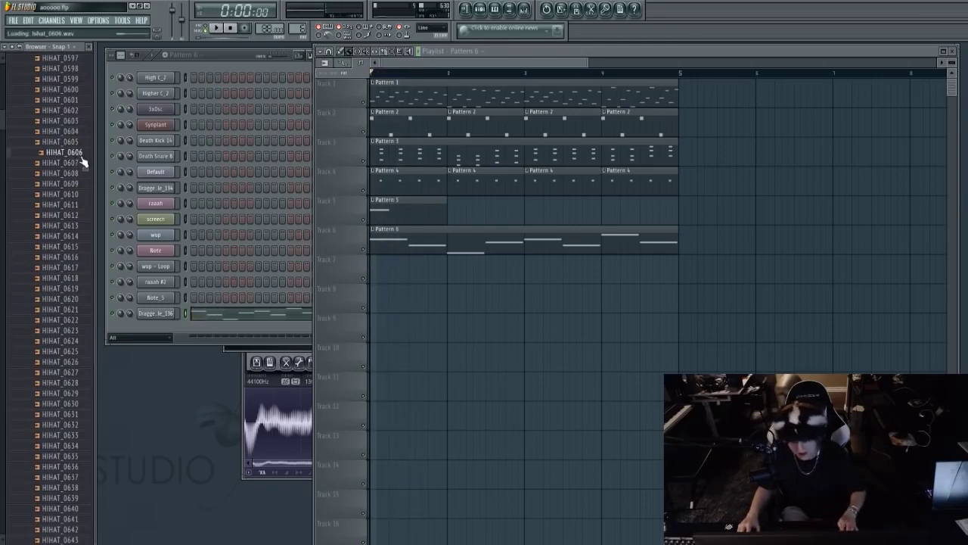
{"action": "key", "text": "Up"}
{"action": "key", "text": "Up"}
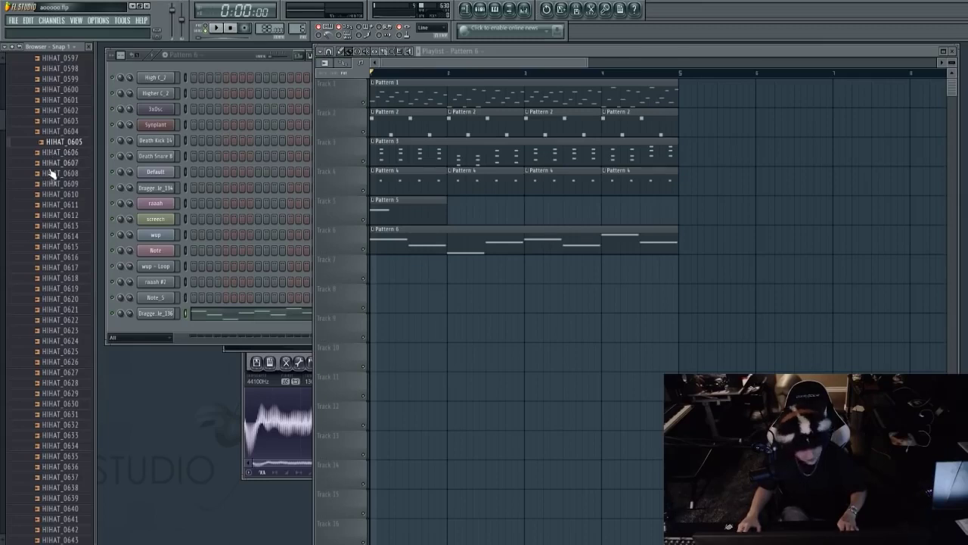
Compare HIHAT_0613, HIHAT_0614 and HIHAT_0612, playing the song from the start alongside the previews.
{"action": "left_click", "coordinate": [78, 217]}
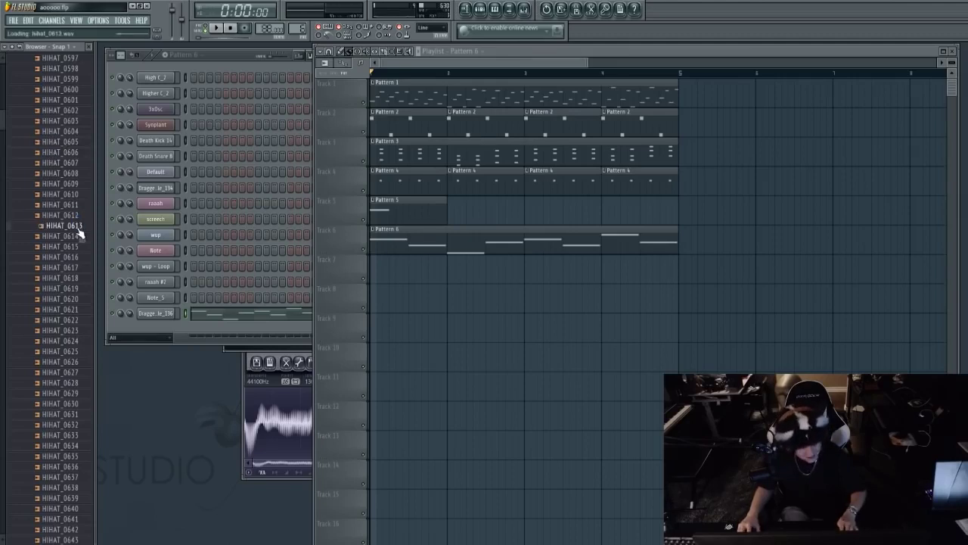
{"action": "key", "text": "space"}
{"action": "left_click", "coordinate": [76, 238]}
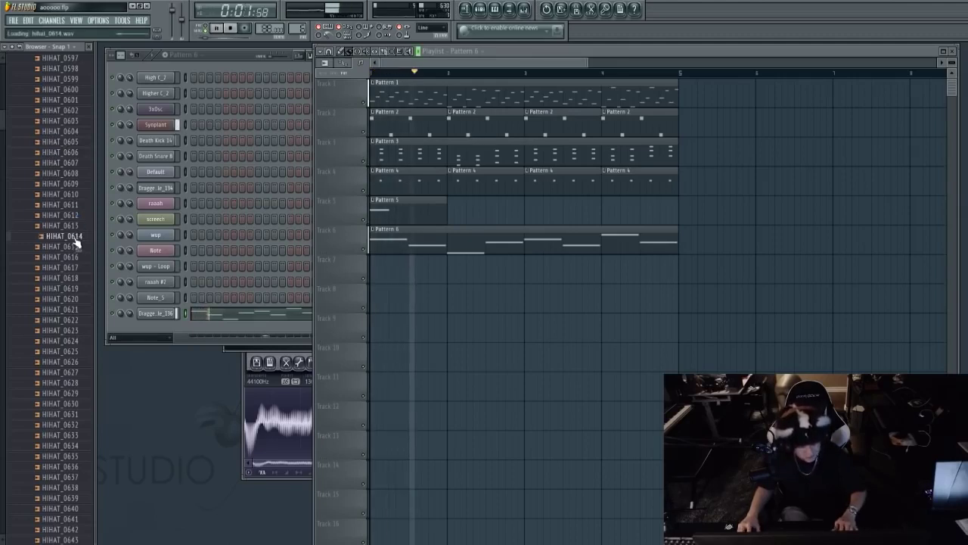
{"action": "key", "text": "space"}
{"action": "key", "text": "Up"}
{"action": "key", "text": "Up"}
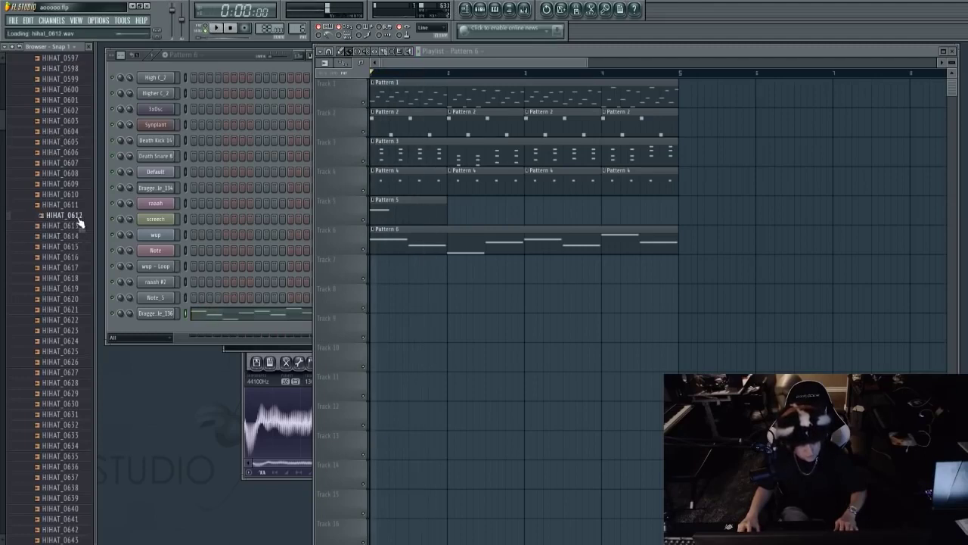
Preview HIHAT_0617 with the song playing and add it as a new channel.
{"action": "scroll", "coordinate": [76, 249], "scroll_direction": "down", "scroll_amount": 2}
{"action": "left_click", "coordinate": [79, 195]}
{"action": "key", "text": "space"}
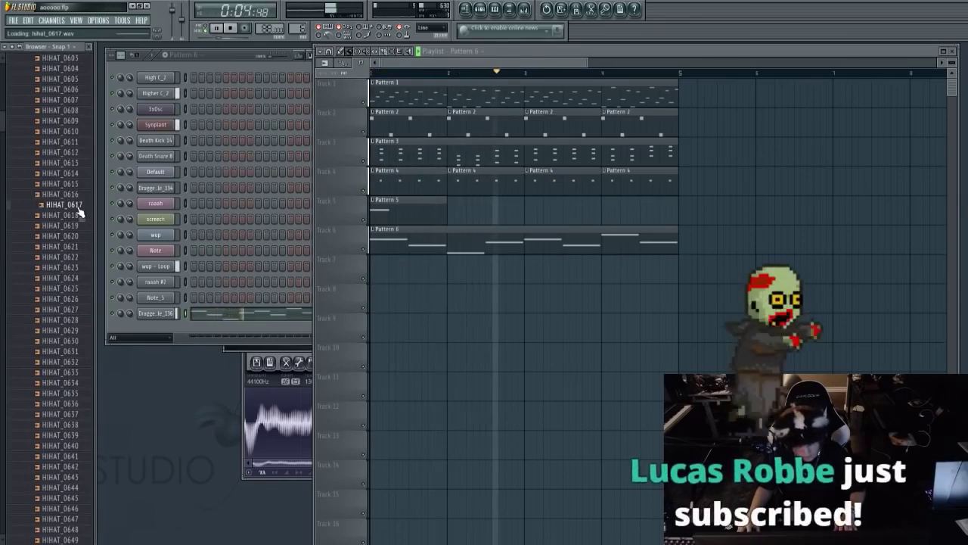
{"action": "middle_click", "coordinate": [81, 211]}
Preview HIHAT_0620 and HIHAT_0619 against the song and add HIHAT_0619 as a new channel.
{"action": "scroll", "coordinate": [75, 221], "scroll_direction": "down", "scroll_amount": 1}
{"action": "left_click", "coordinate": [78, 199]}
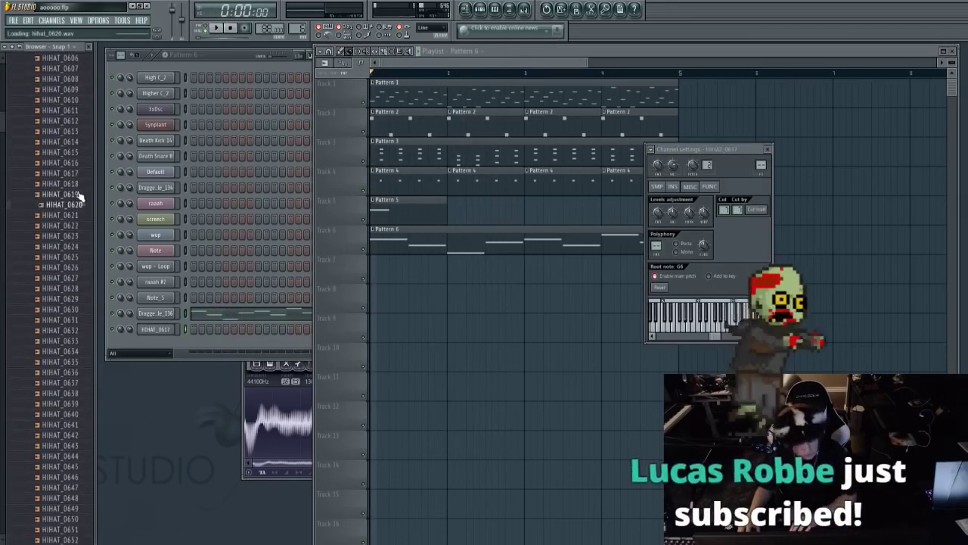
{"action": "key", "text": "space"}
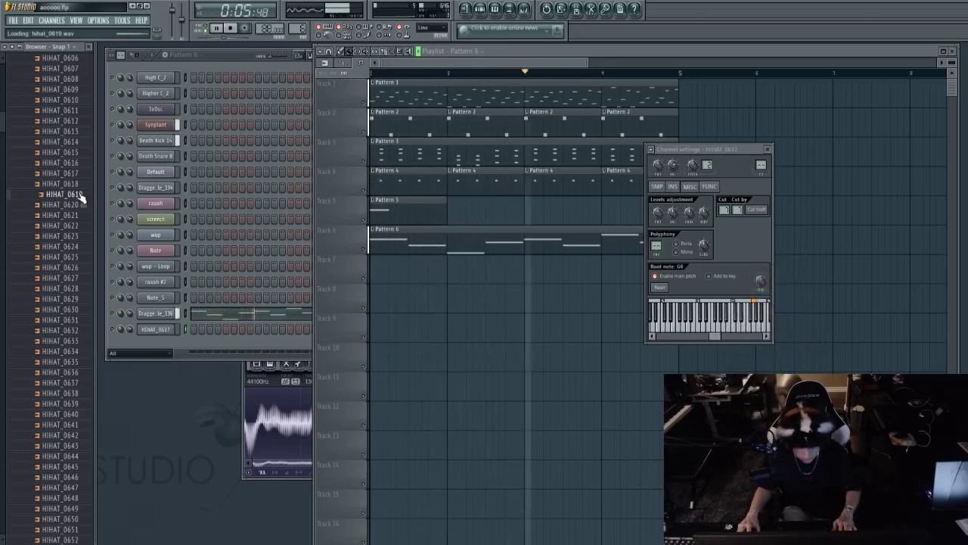
{"action": "key", "text": "space"}
{"action": "middle_click", "coordinate": [80, 199]}
Audition HIHAT_0620 through HIHAT_0624 over the playing song and add HIHAT_0624 as a new channel.
{"action": "left_click", "coordinate": [78, 206]}
{"action": "scroll", "coordinate": [80, 195], "scroll_direction": "down", "scroll_amount": 2}
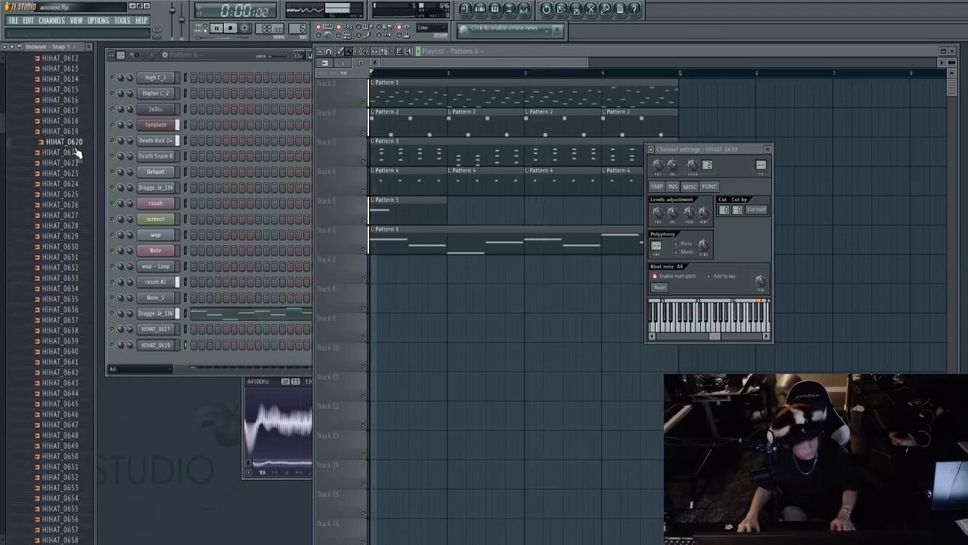
{"action": "key", "text": "space"}
{"action": "left_click", "coordinate": [79, 154]}
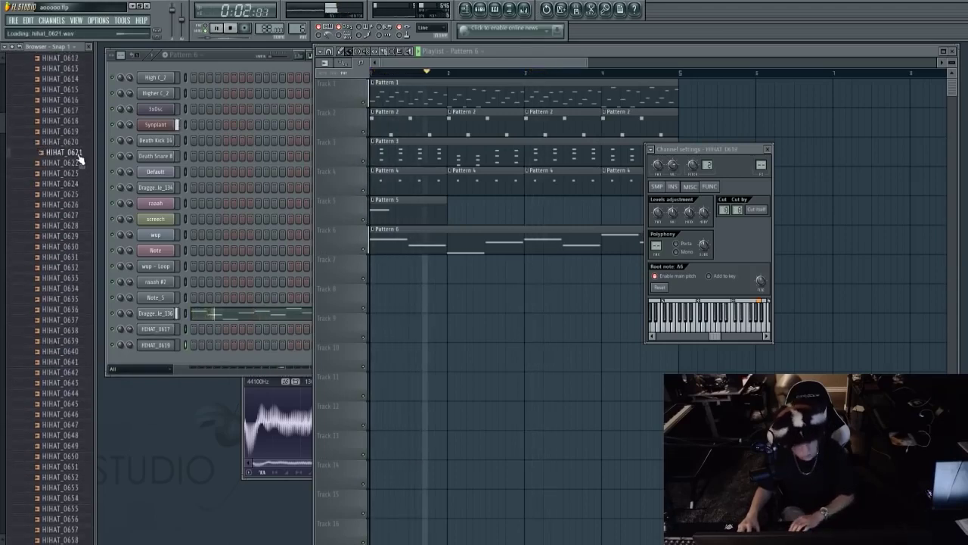
{"action": "key", "text": "Down"}
{"action": "key", "text": "Down"}
{"action": "key", "text": "Down"}
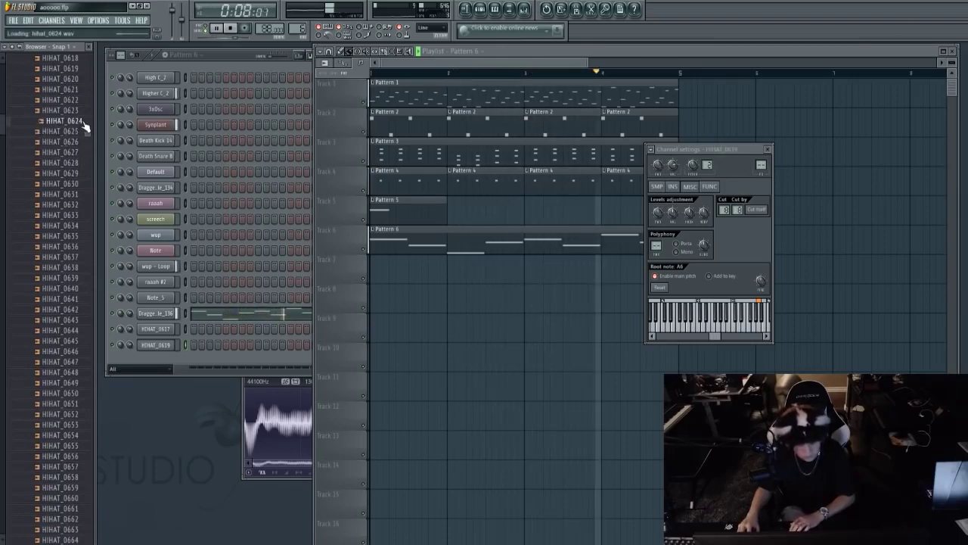
{"action": "middle_click", "coordinate": [89, 126]}
Audition the hi-hat samples from HIHAT_0630 through HIHAT_0647 over the playing song.
{"action": "left_click", "coordinate": [72, 162]}
{"action": "scroll", "coordinate": [76, 159], "scroll_direction": "down", "scroll_amount": 3}
{"action": "left_click", "coordinate": [80, 132]}
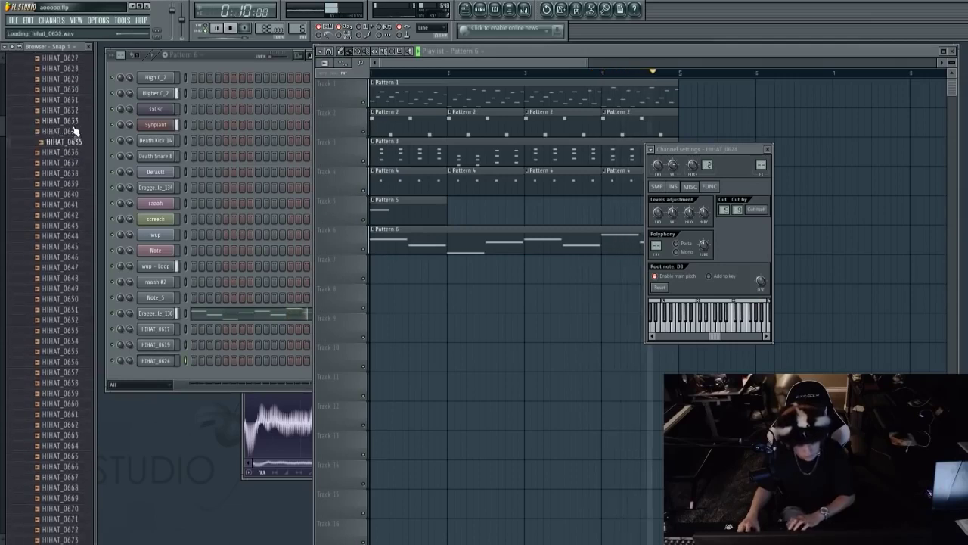
{"action": "key", "text": "Down"}
{"action": "key", "text": "Down"}
{"action": "key", "text": "Down"}
{"action": "key", "text": "Down"}
{"action": "key", "text": "Down"}
{"action": "key", "text": "Down"}
{"action": "key", "text": "Down"}
{"action": "key", "text": "Down"}
{"action": "key", "text": "Down"}
{"action": "key", "text": "Down"}
{"action": "key", "text": "Down"}
{"action": "key", "text": "Down"}
{"action": "key", "text": "Down"}
{"action": "key", "text": "Down"}
{"action": "key", "text": "Down"}
{"action": "key", "text": "Down"}
{"action": "key", "text": "Down"}
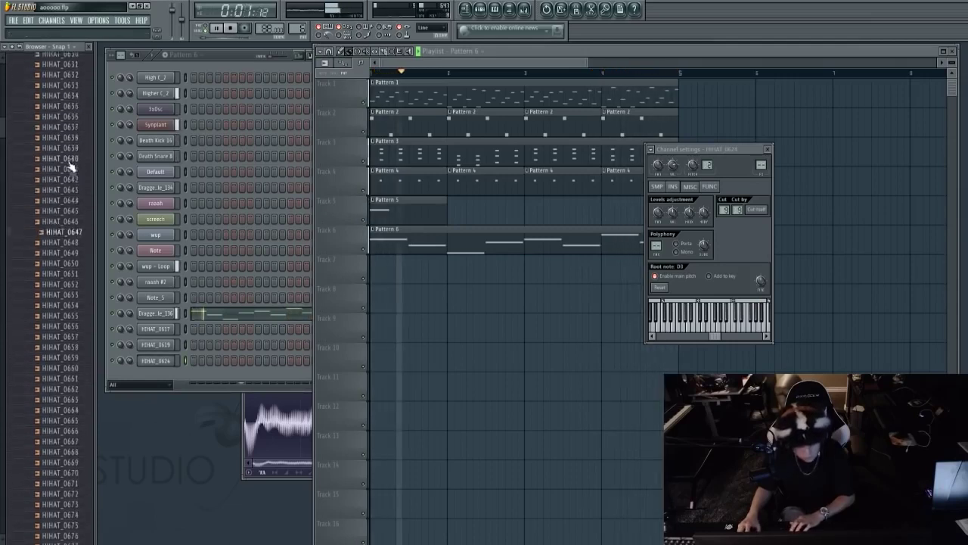
Preview HIHAT_0648 and HIHAT_0649, add HIHAT_0649 as a new channel and stop the song.
{"action": "left_click", "coordinate": [86, 219]}
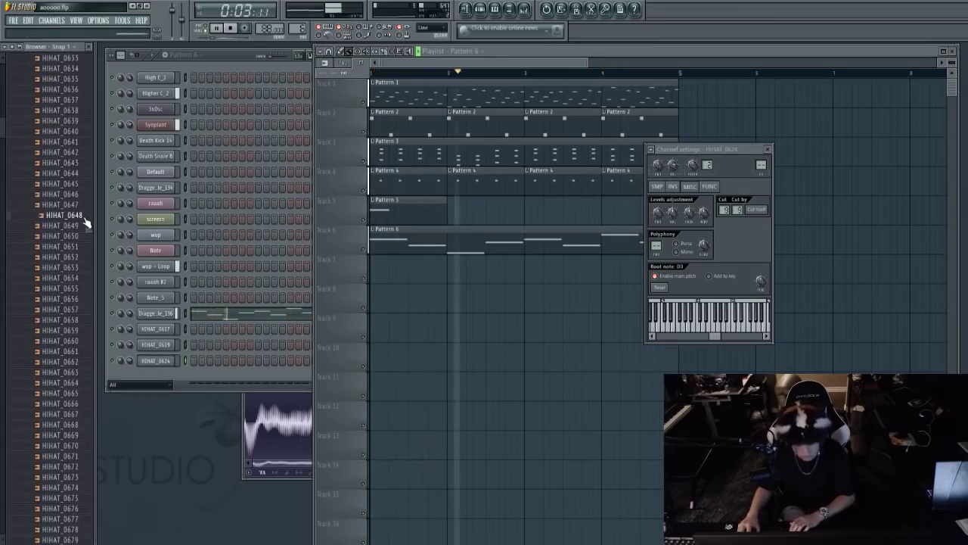
{"action": "left_click", "coordinate": [83, 227]}
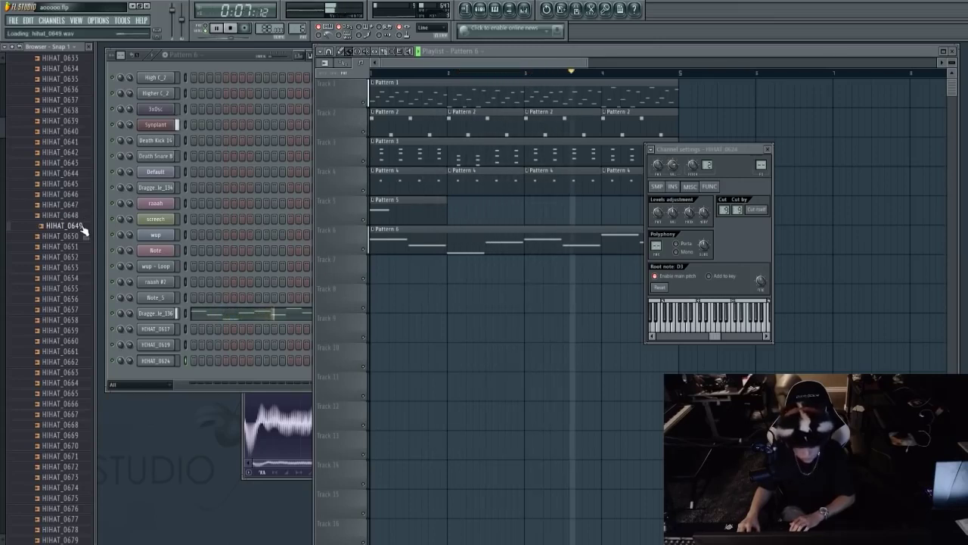
{"action": "left_click_drag", "start_coordinate": [81, 224], "coordinate": [203, 99]}
{"action": "key", "text": "space"}
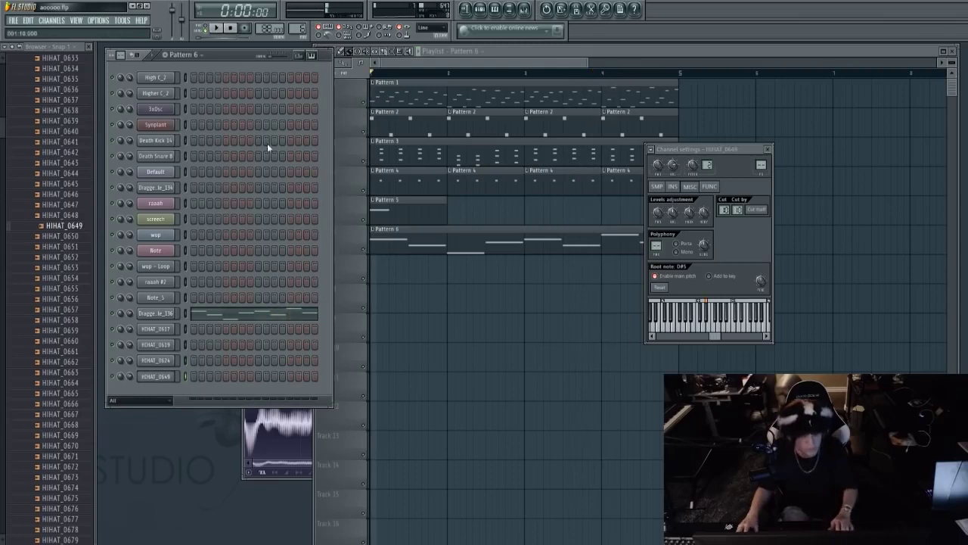
Audition the HIHAT_0649 channel and set its root note to C5.
{"action": "left_click", "coordinate": [170, 379]}
{"action": "left_click", "coordinate": [170, 379]}
{"action": "key", "text": "q"}
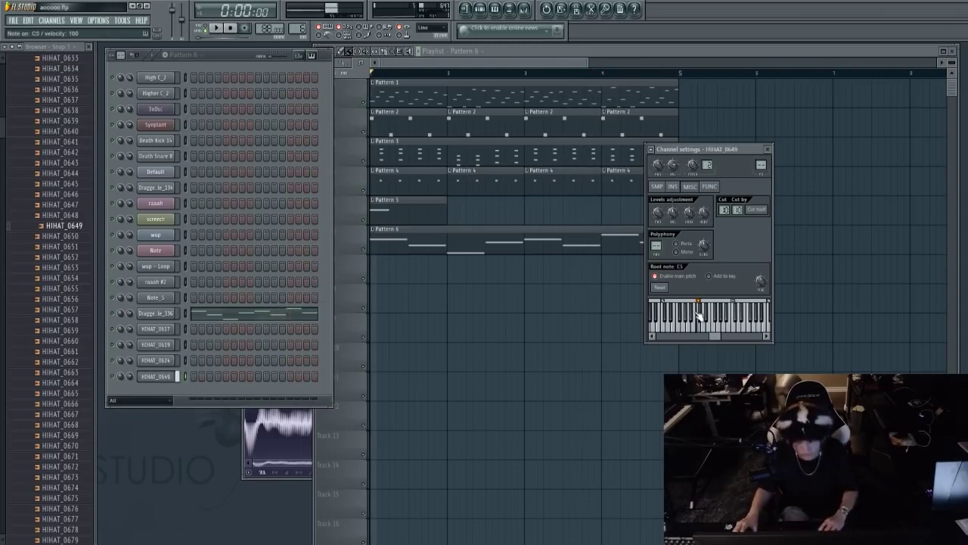
{"action": "right_click", "coordinate": [700, 316]}
Switch to Pattern 7 and try out the Dragged sample_136 channel before returning to the Playlist.
{"action": "left_click_drag", "start_coordinate": [301, 29], "coordinate": [301, 22]}
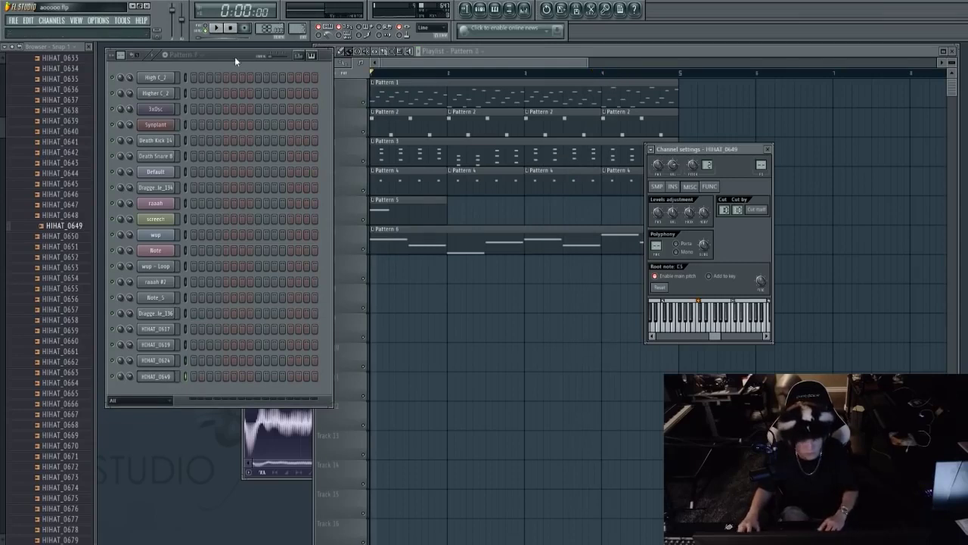
{"action": "left_click", "coordinate": [161, 315]}
{"action": "key", "text": "y"}
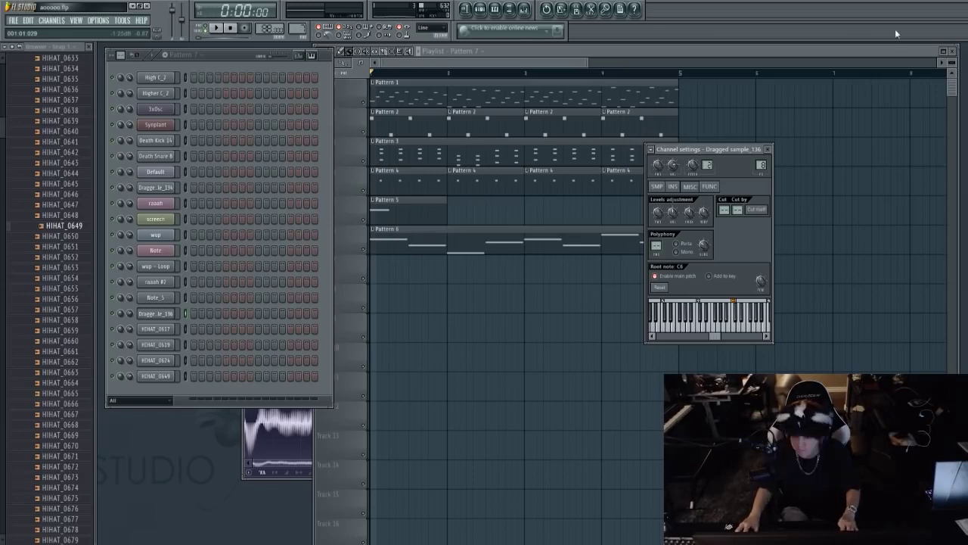
{"action": "right_click", "coordinate": [843, 251]}
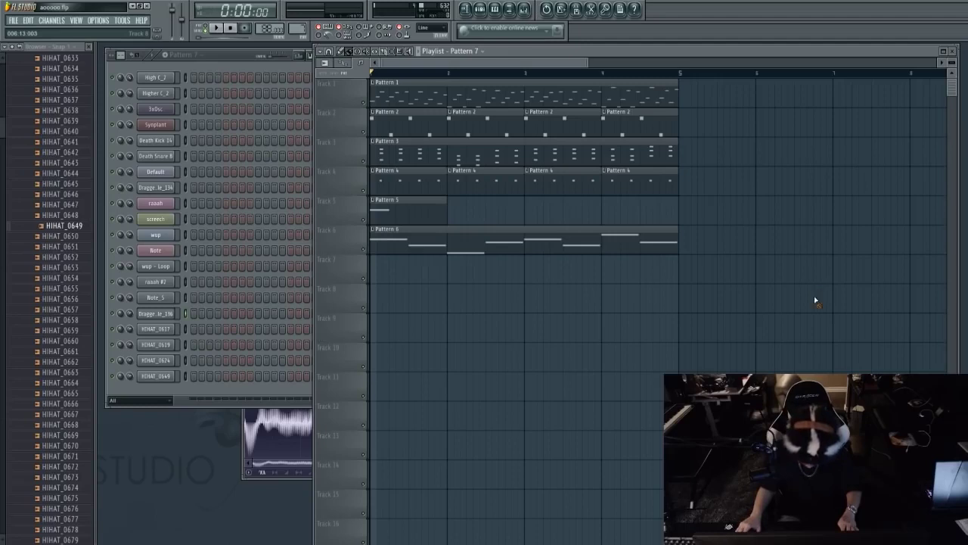
Play the song from the start several times to review the current arrangement, stopping after each pass.
{"action": "key", "text": "space"}
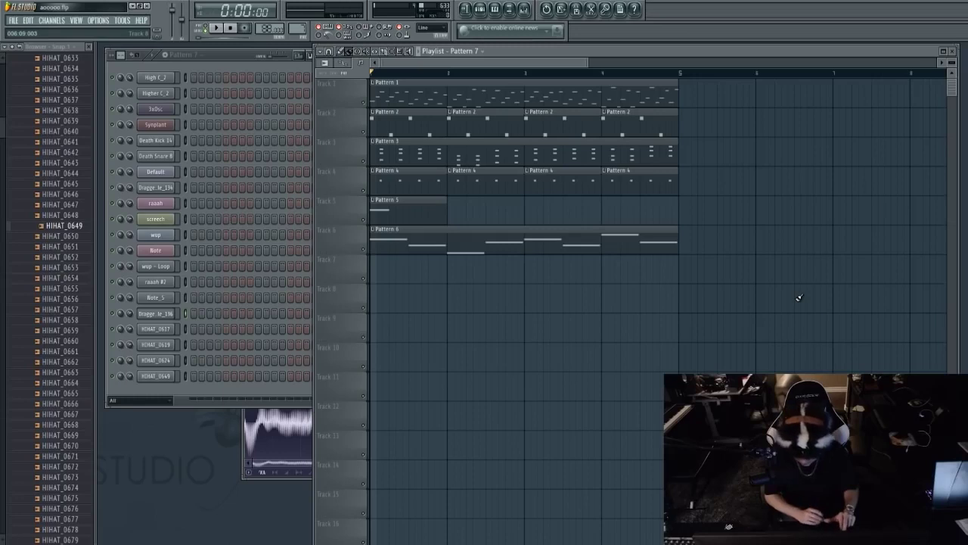
{"action": "key", "text": "space"}
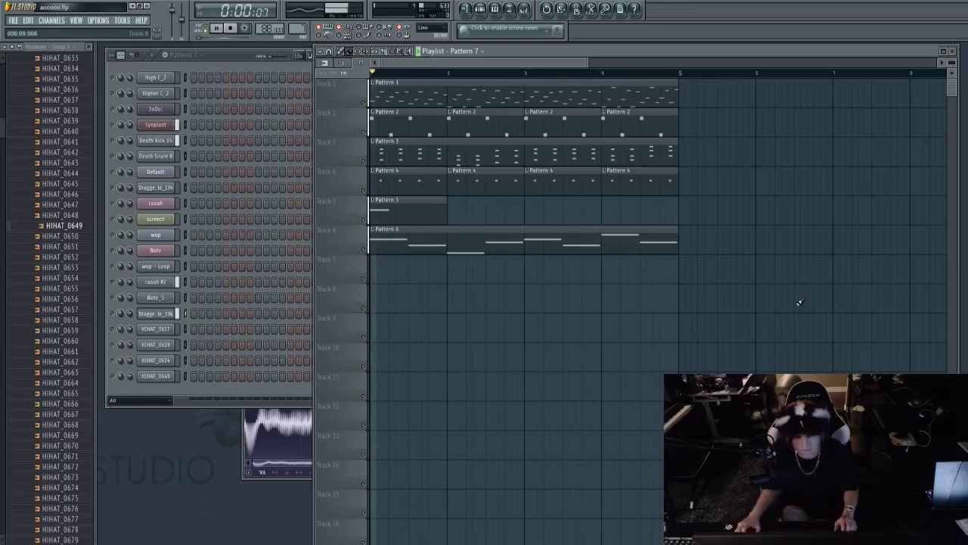
{"action": "key", "text": "space"}
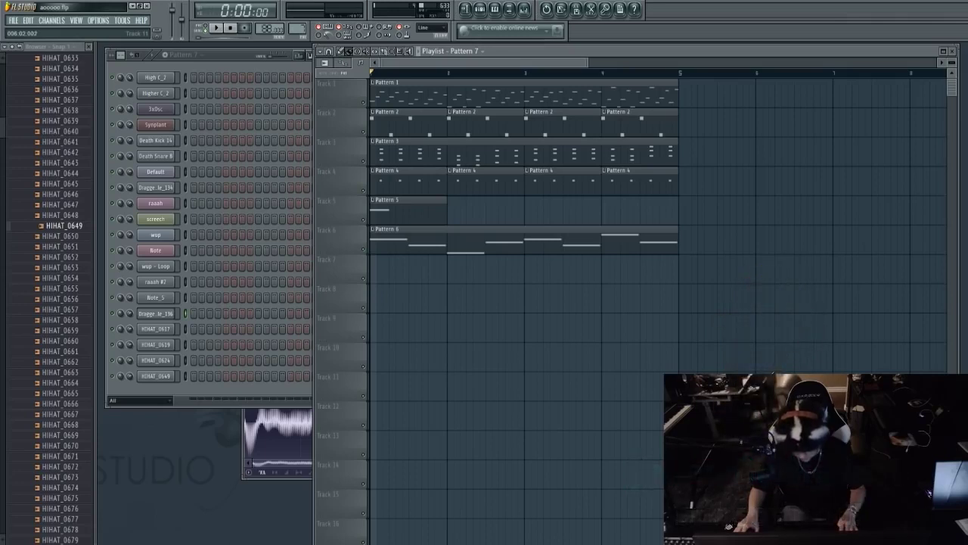
{"action": "left_click", "coordinate": [756, 370]}
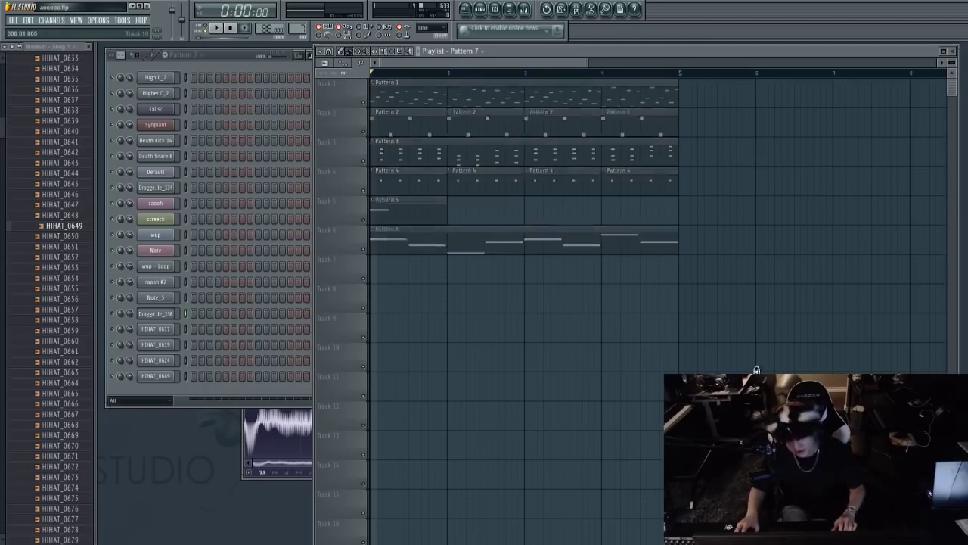
{"action": "key", "text": "l"}
{"action": "key", "text": "space"}
{"action": "key", "text": "space"}
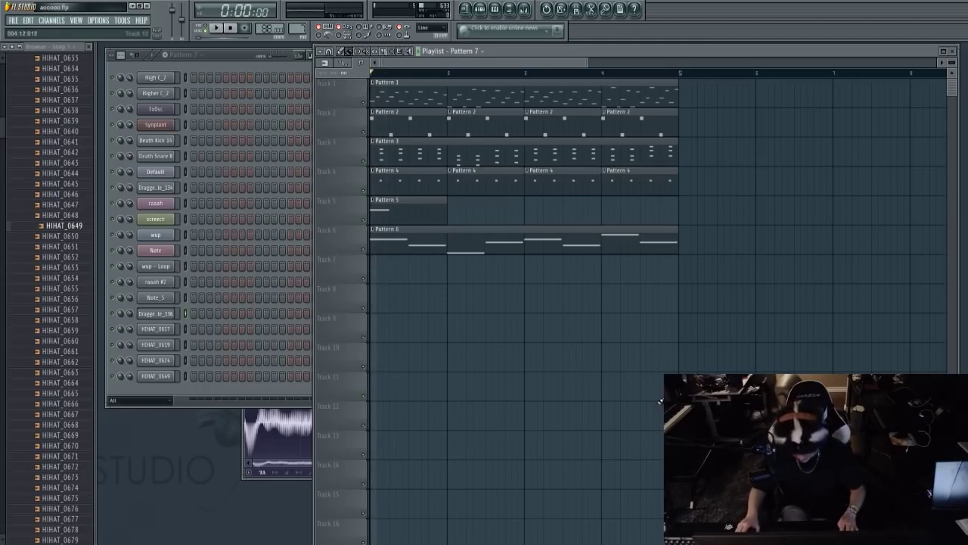
{"action": "key", "text": "space"}
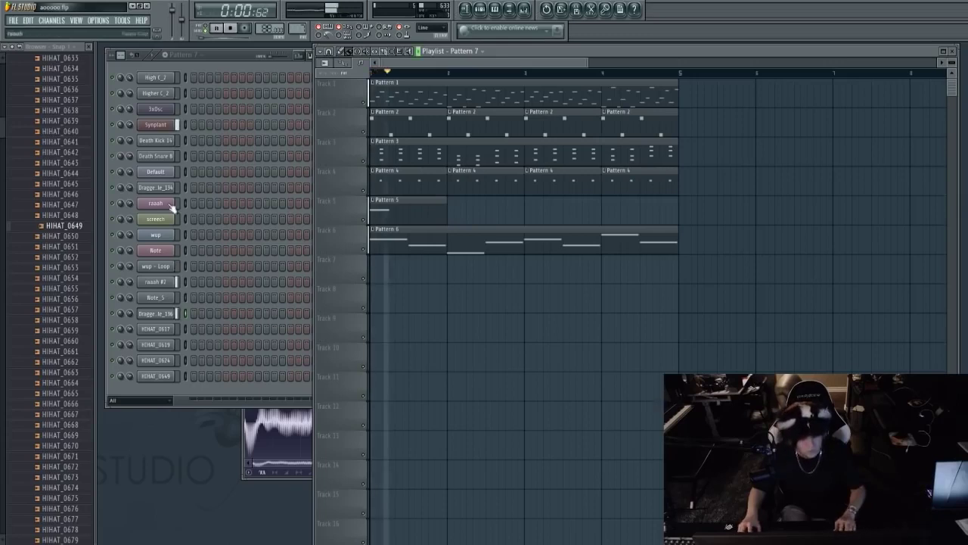
{"action": "key", "text": "space"}
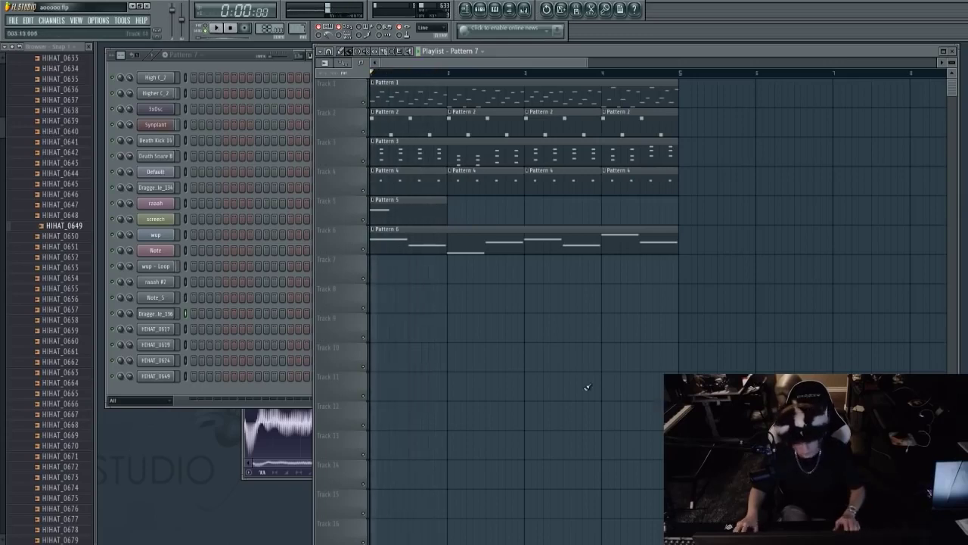